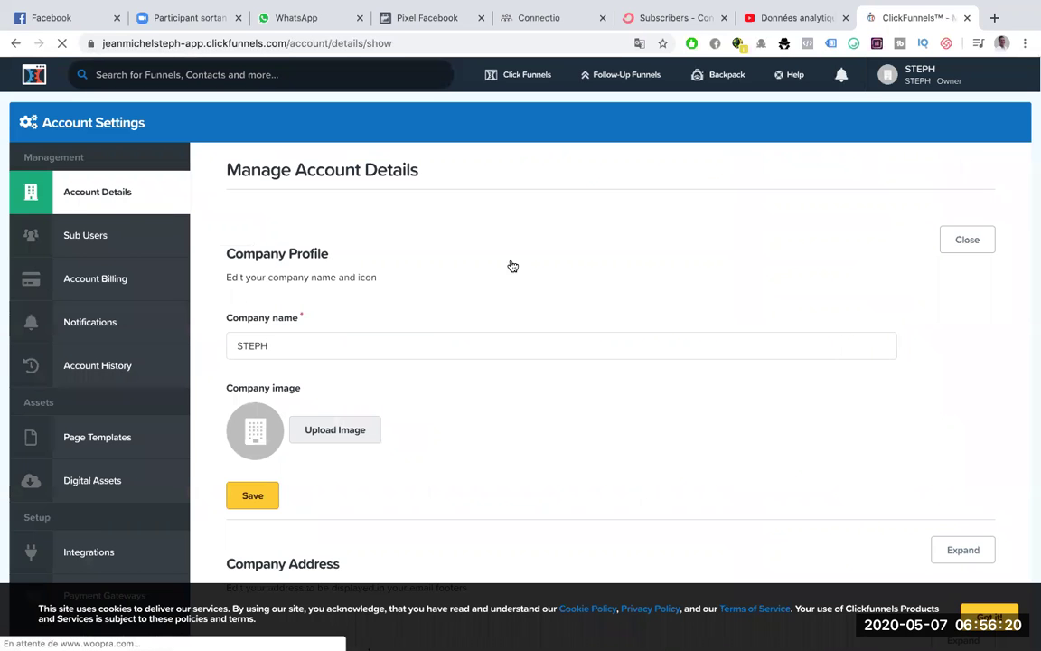
- Open the Sub Users section of the account settings and review the users on the account
left_click(131, 282)
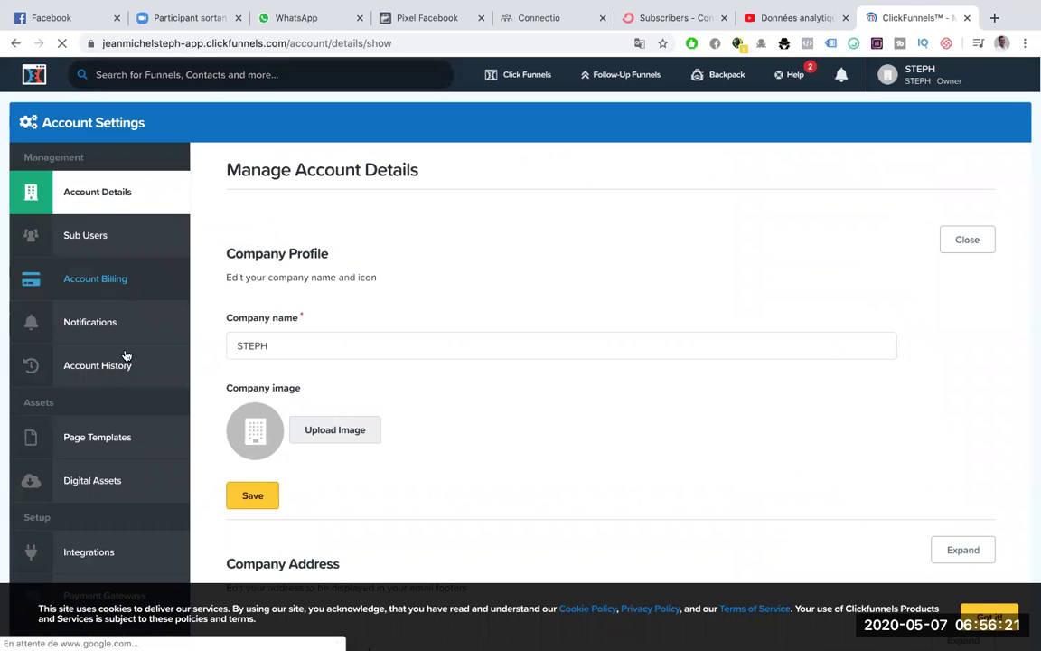
left_click(137, 237)
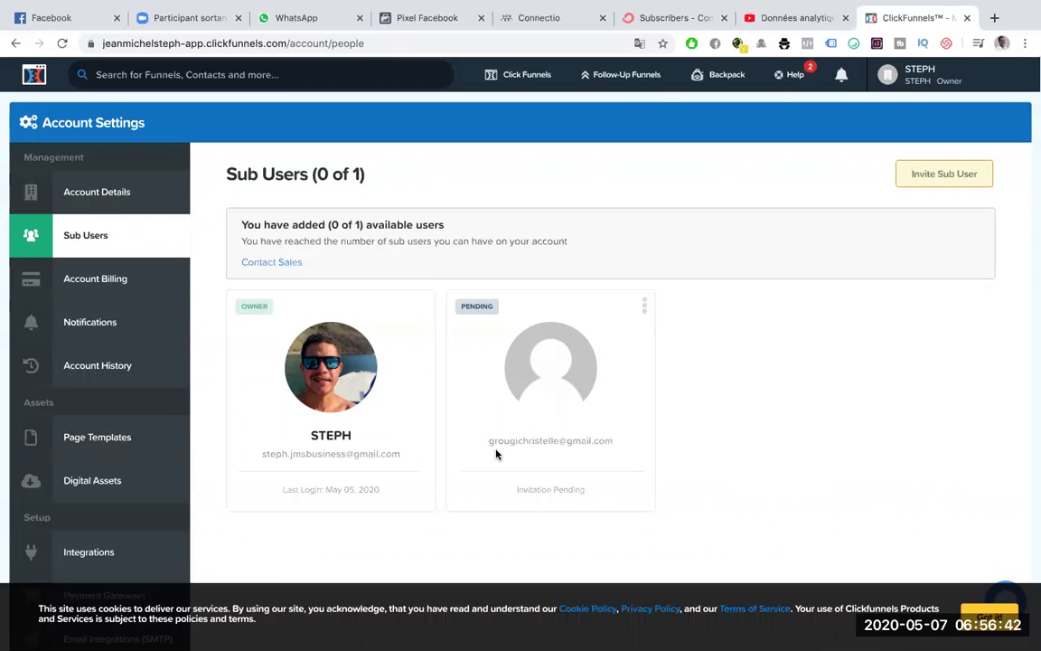
- Build a new Collect Emails funnel from the funnels list with the Classic Funnel Builder, entering a person's first name as its name
mouse_move(554, 69)
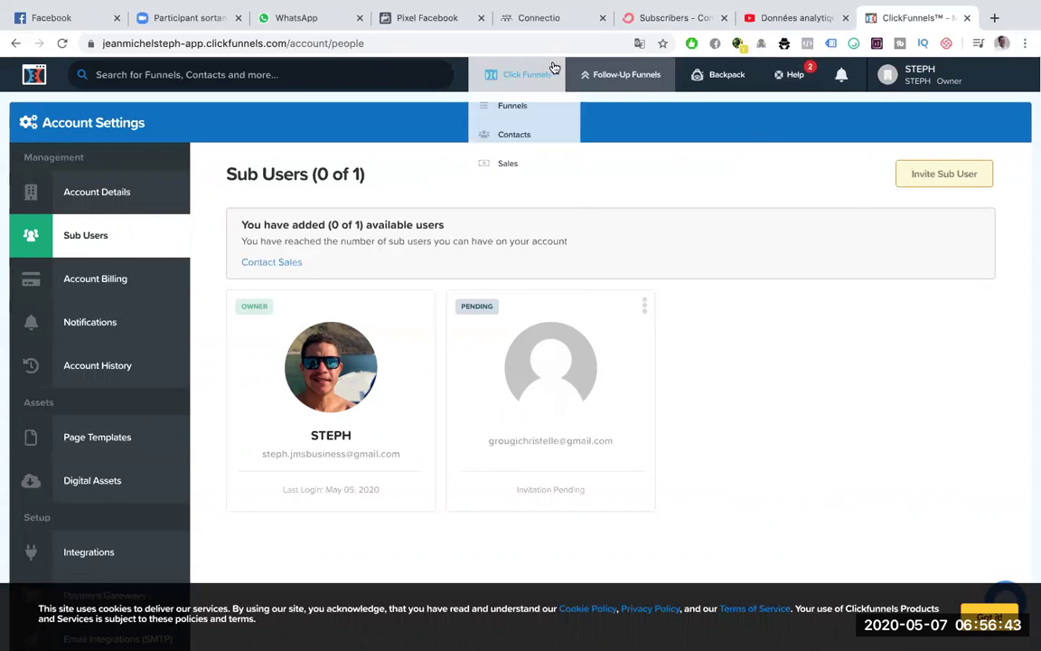
left_click(513, 107)
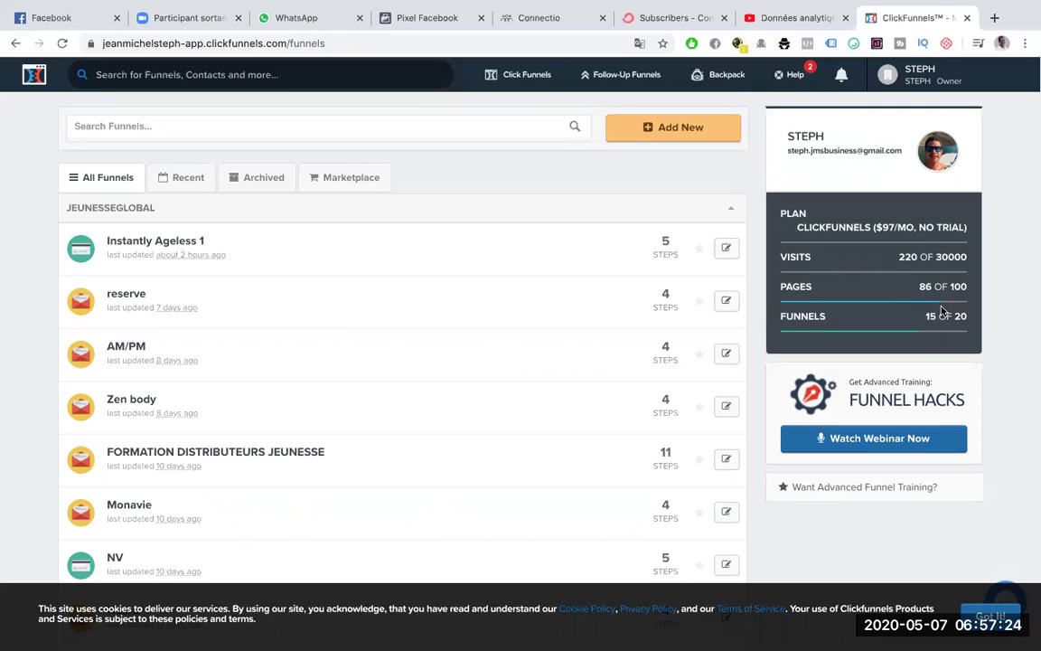
left_click(664, 129)
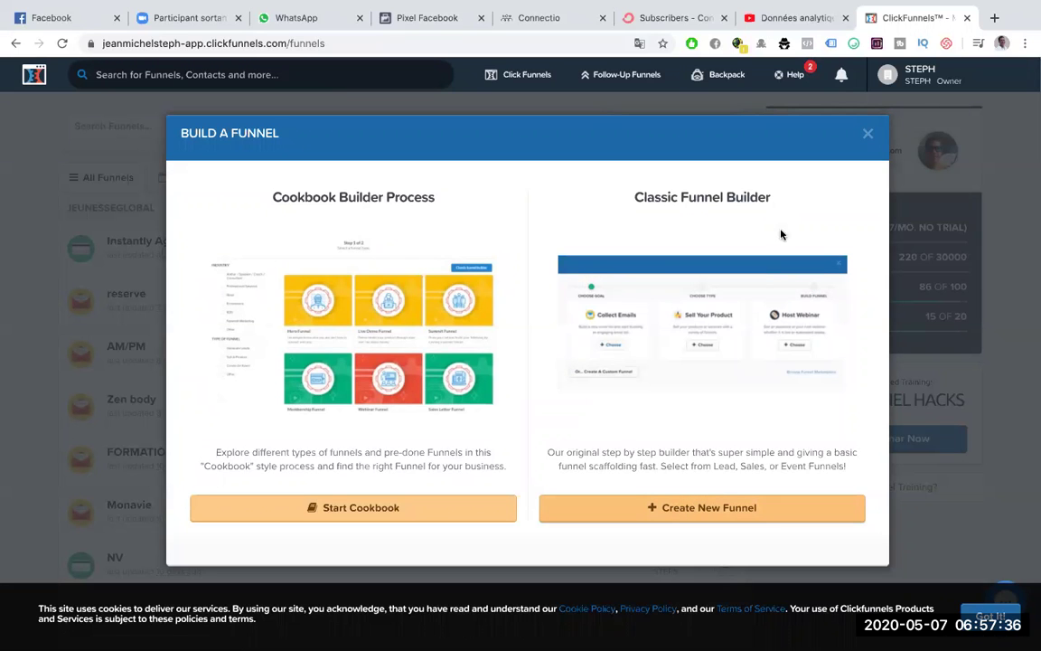
left_click(716, 507)
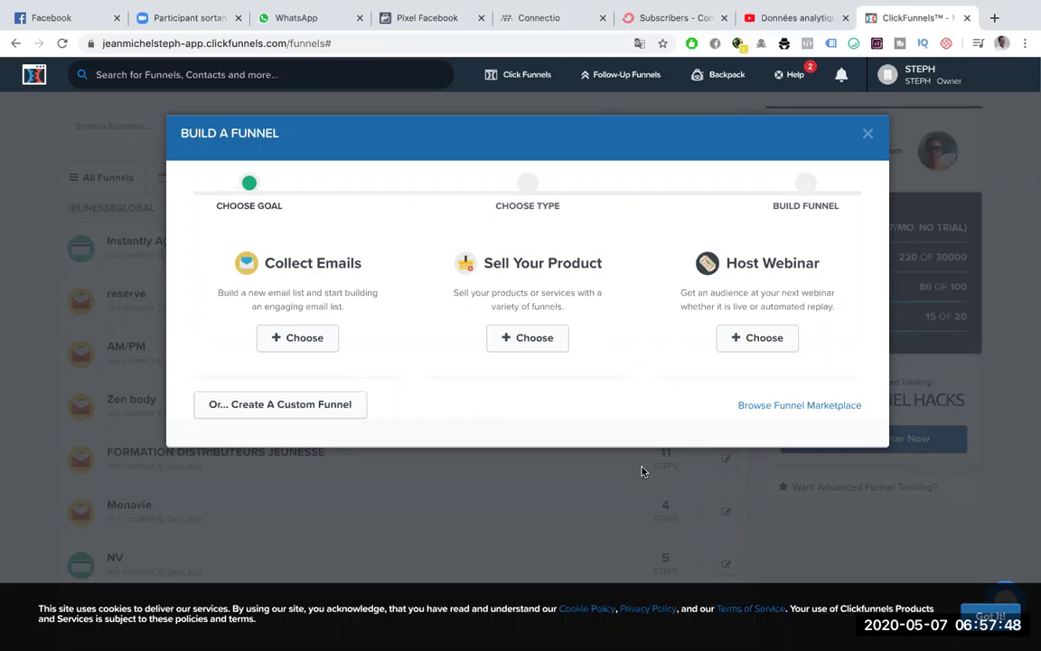
left_click(303, 338)
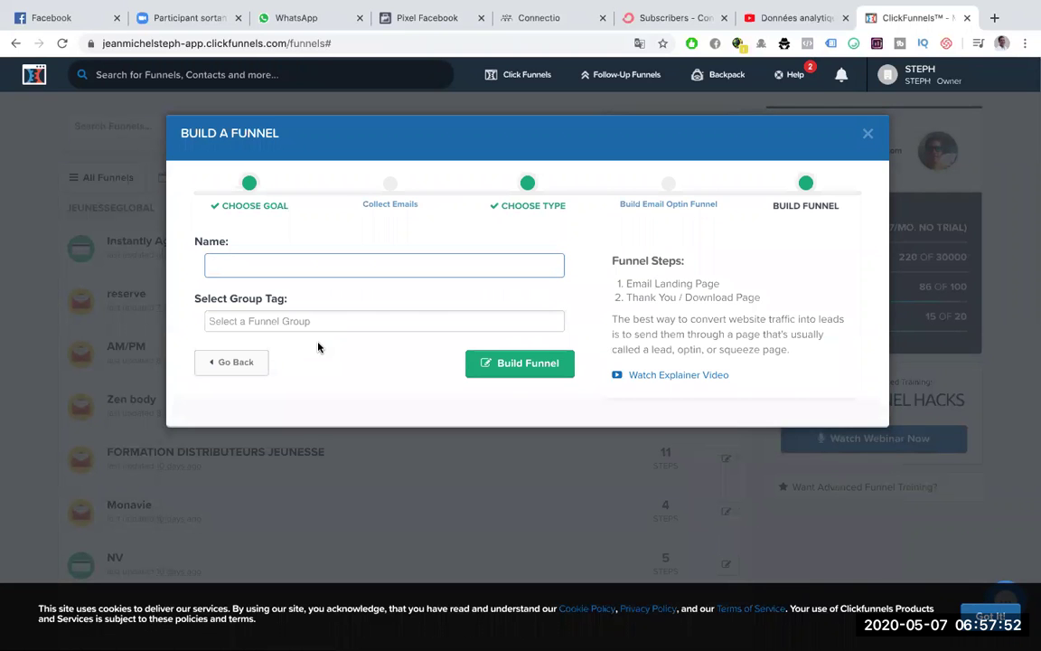
type("Christelle")
left_click(491, 367)
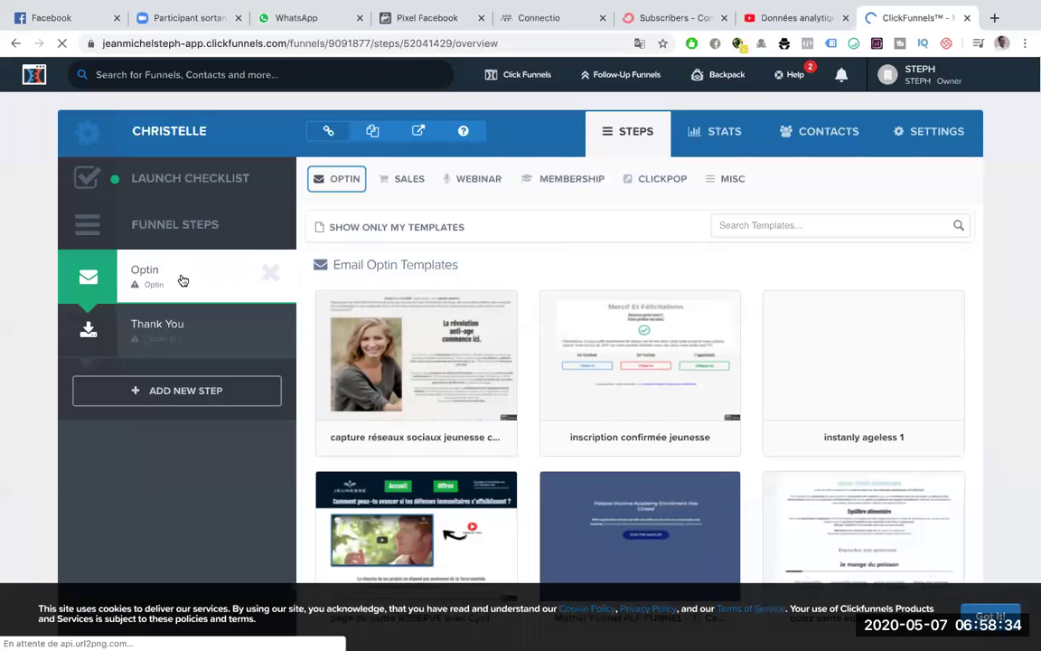
- Add a new step named "page de vente" to the funnel
left_click(213, 398)
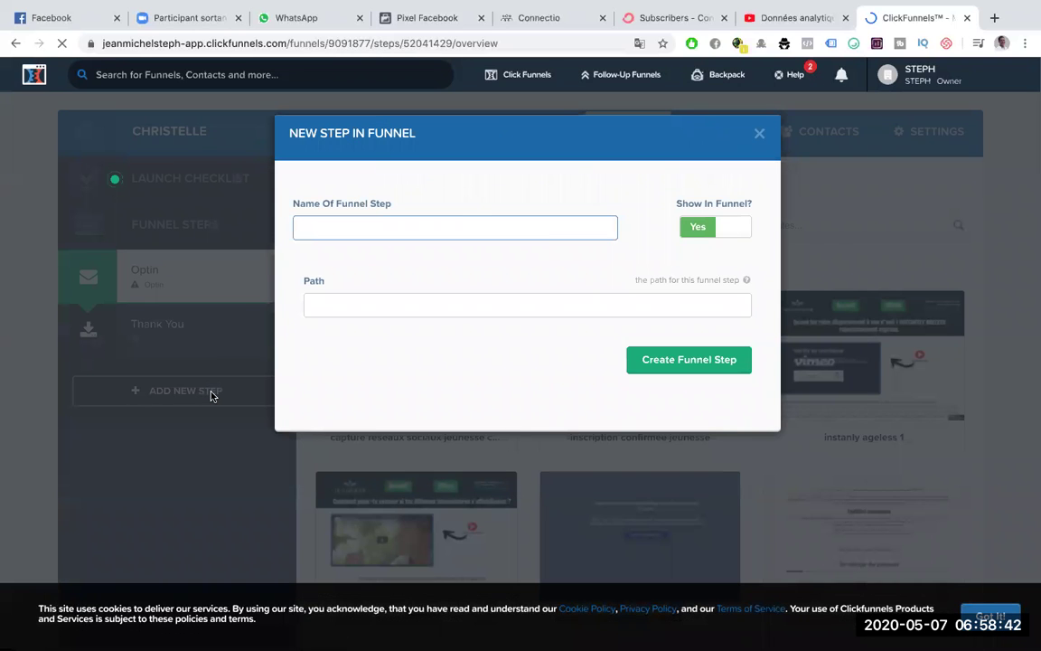
left_click(451, 232)
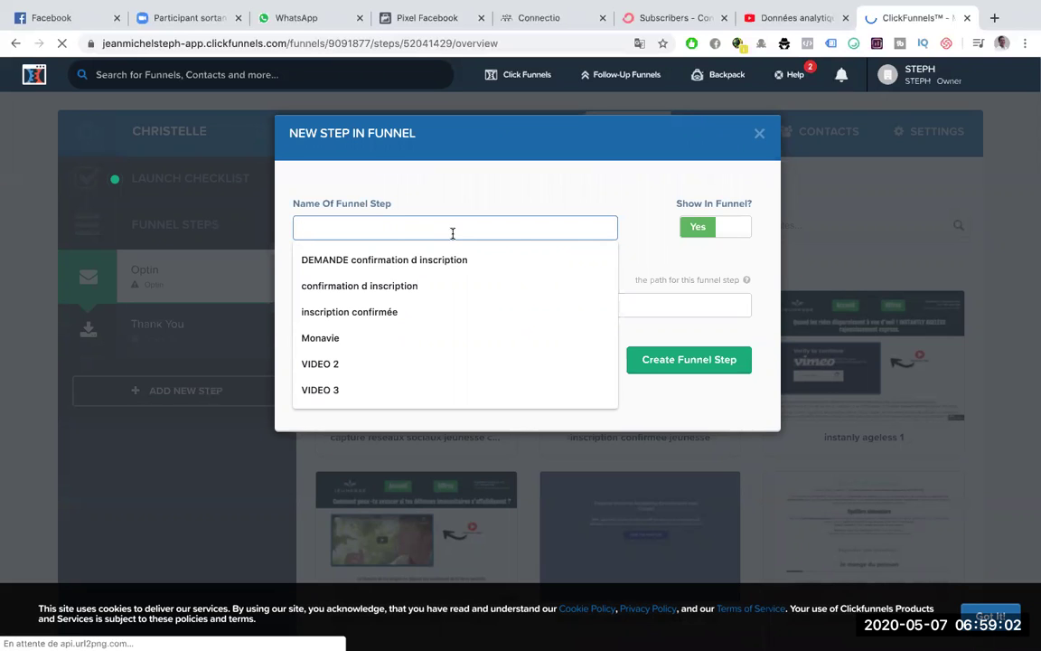
type("page ")
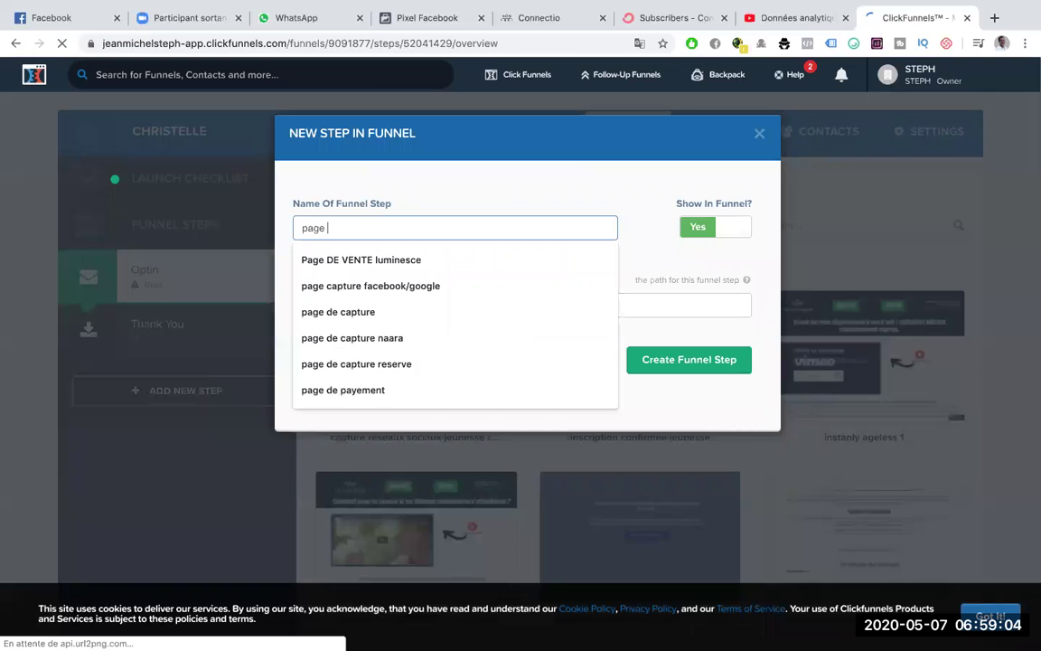
type("de vente")
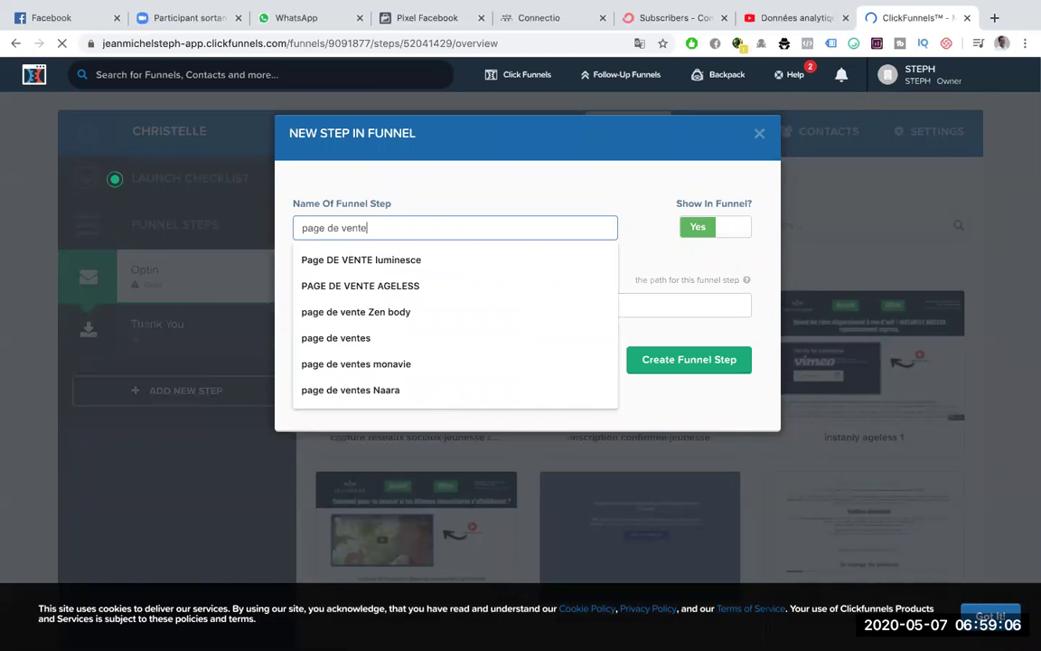
left_click(697, 362)
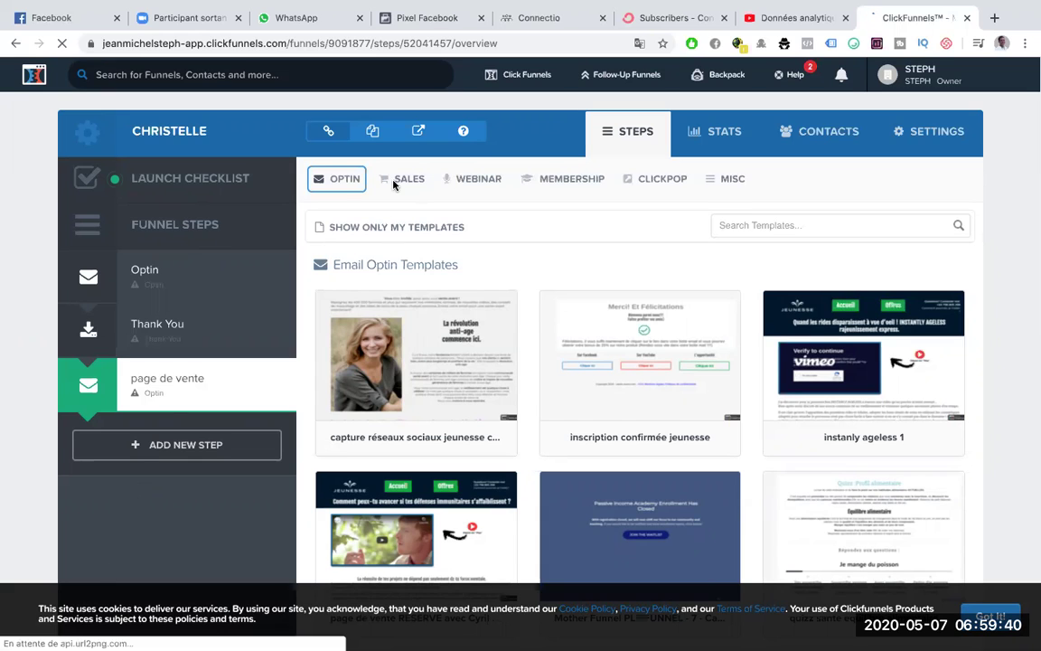
- Browse the Sales Page and Email Optin templates, and apply Minimal Landing Page Style to the "page de vente" step
left_click(416, 180)
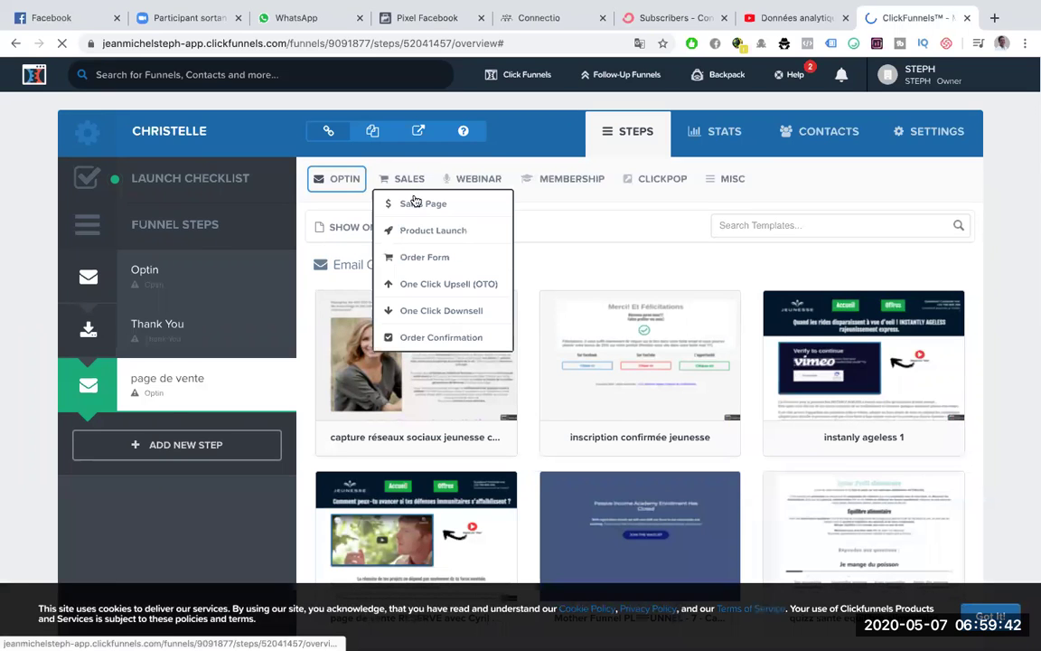
left_click(415, 204)
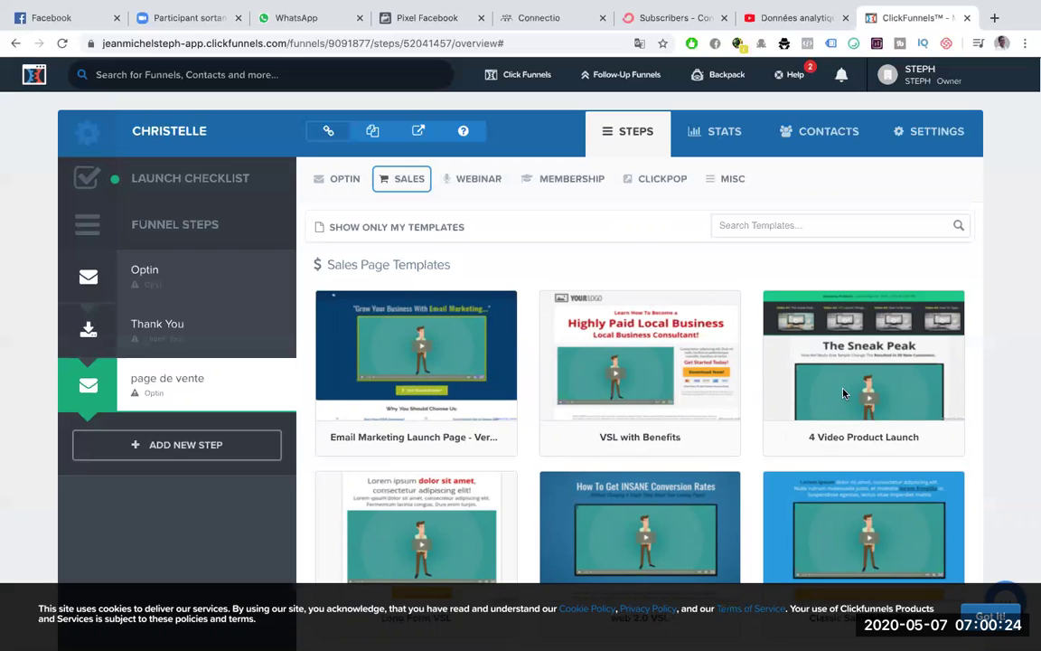
left_click(342, 180)
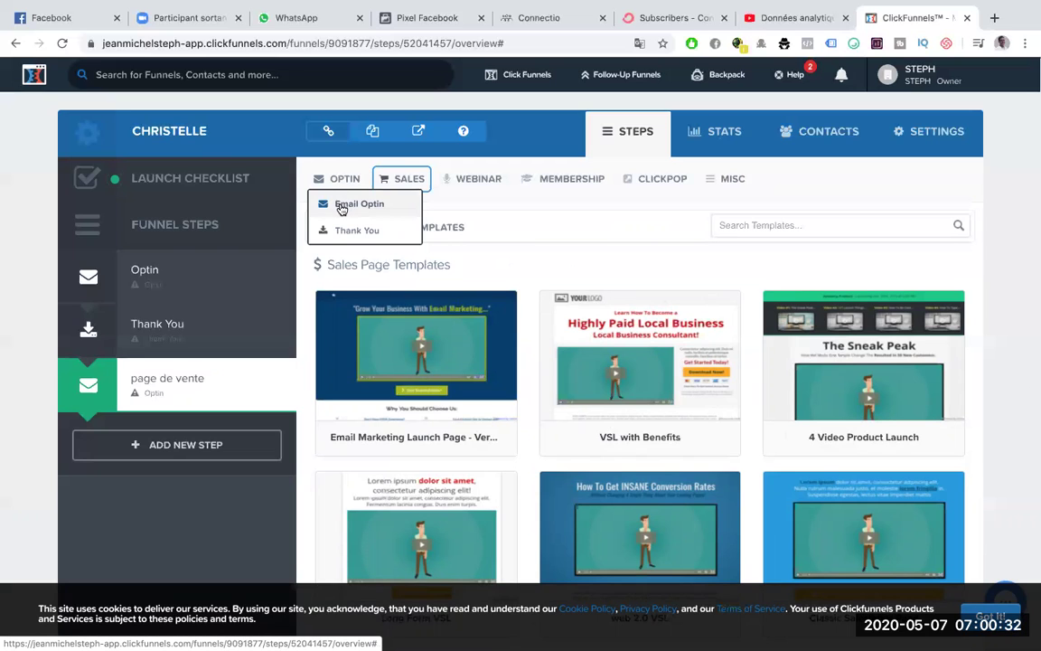
left_click(341, 207)
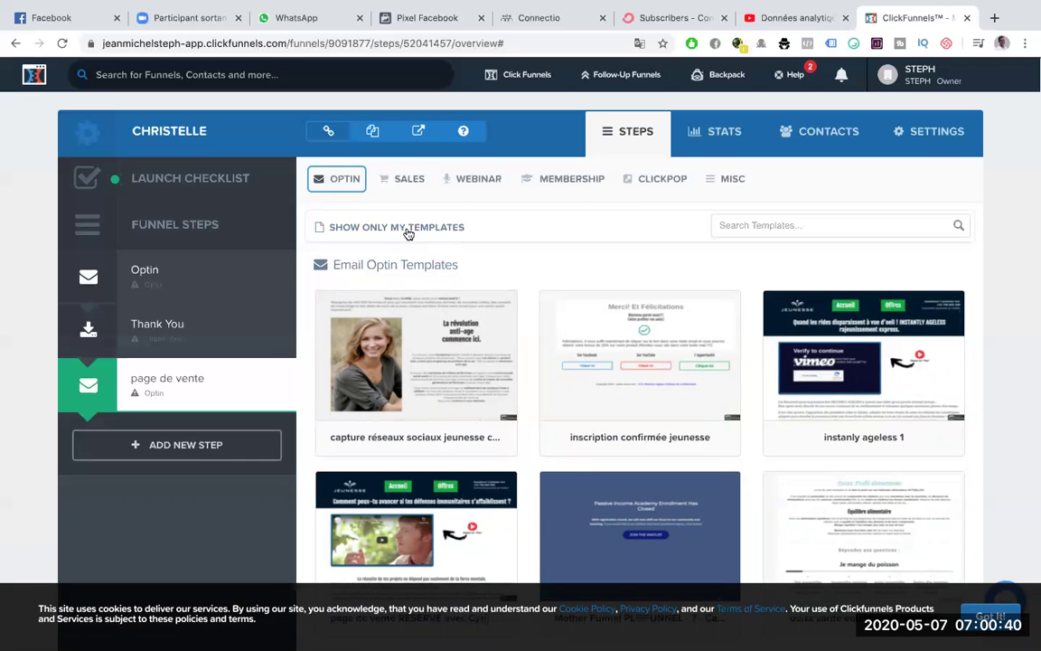
mouse_move(572, 339)
scroll(572, 339, "down", 8)
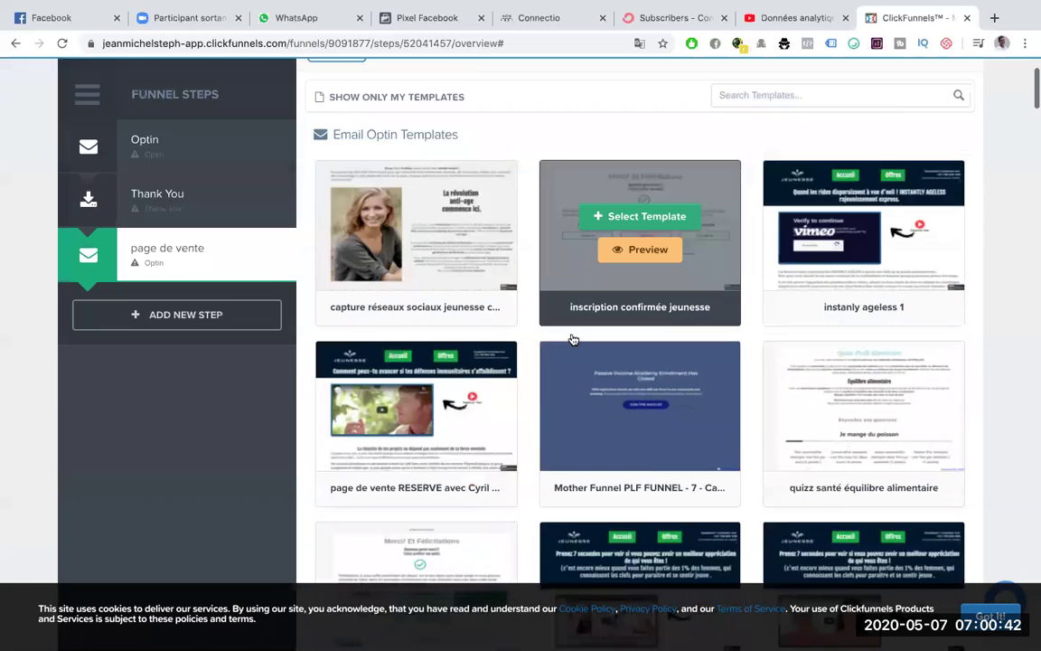
scroll(572, 339, "down", 3)
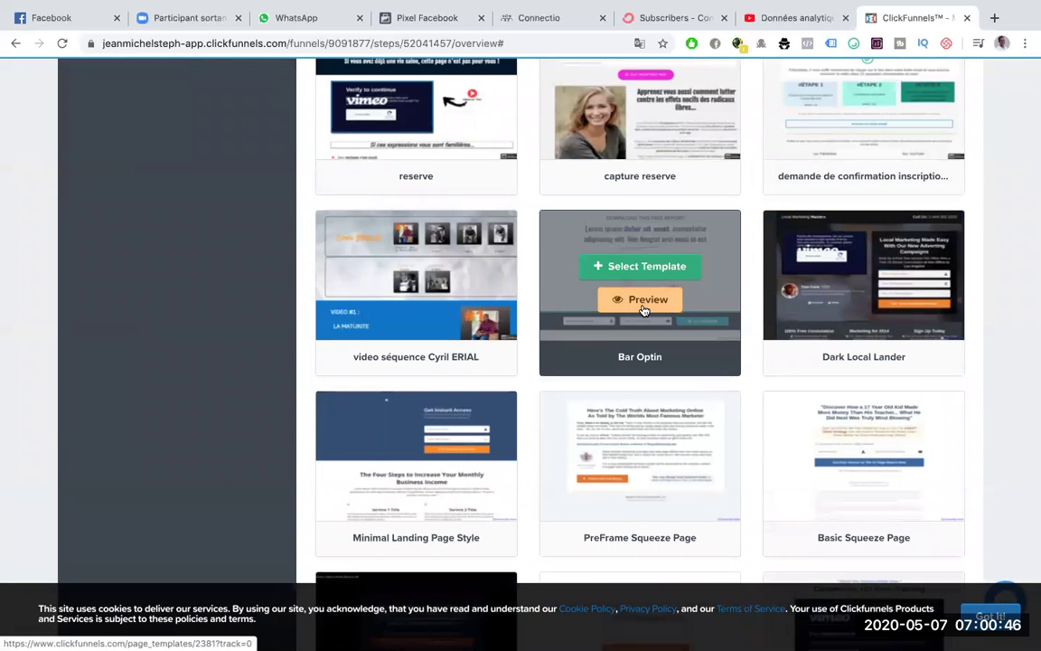
scroll(643, 310, "down", 3)
scroll(573, 241, "down", 1)
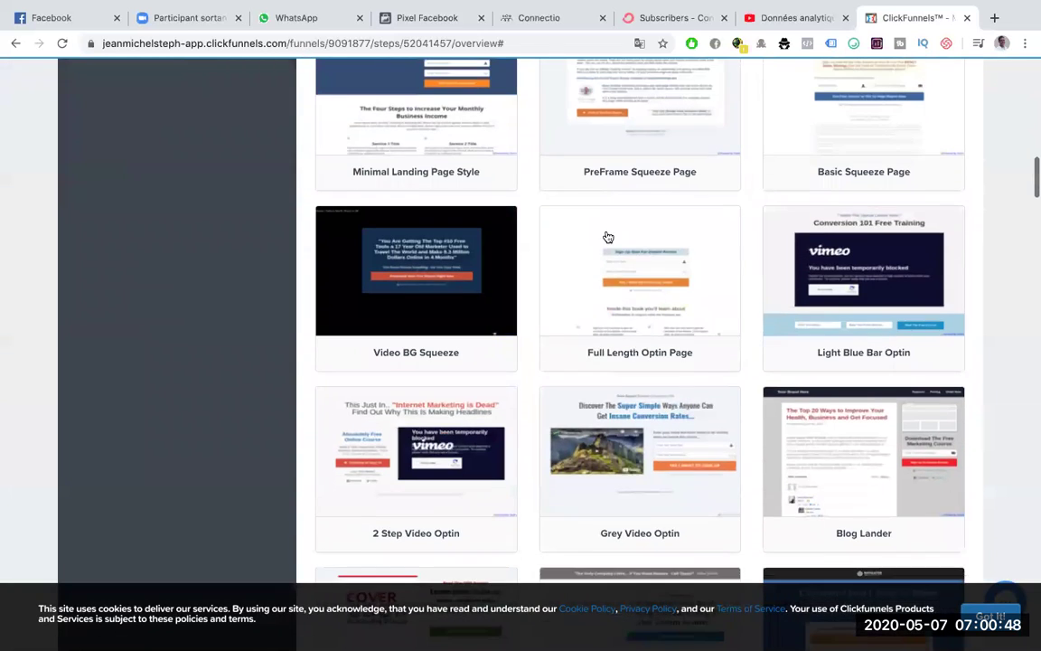
scroll(488, 144, "up", 2)
mouse_move(432, 262)
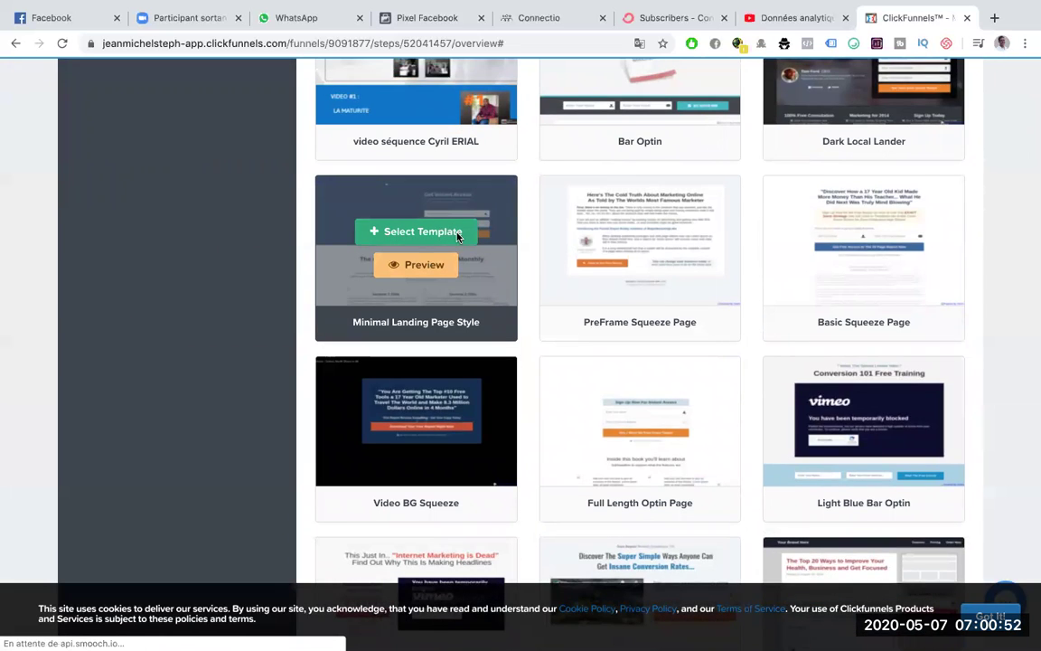
left_click(457, 233)
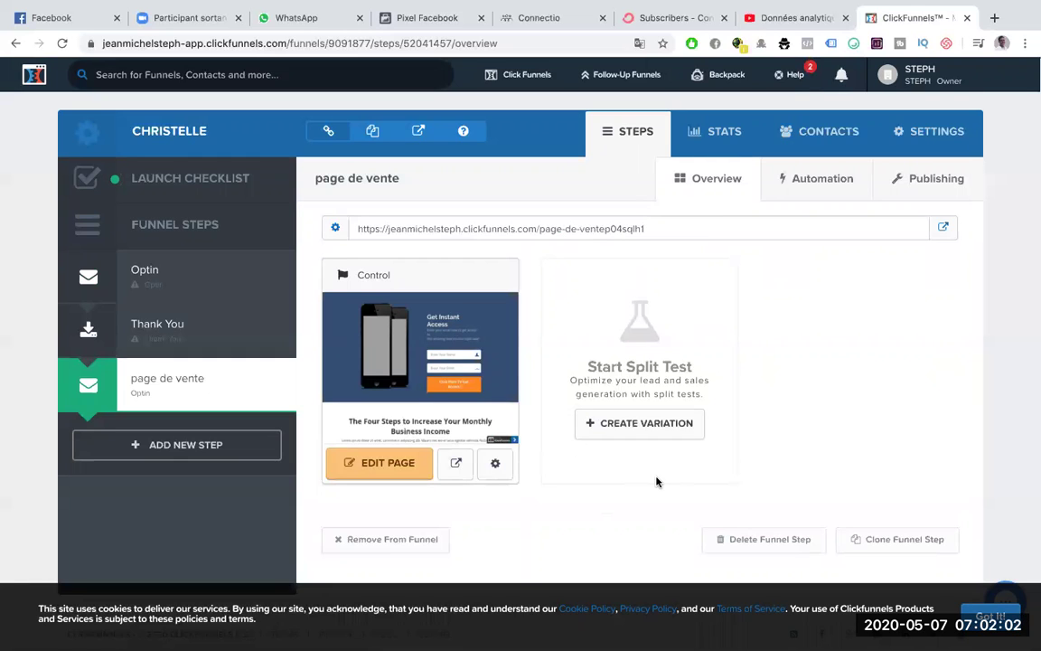
- Open the funnel's settings and review its name and the available domain options without choosing a domain
mouse_move(564, 15)
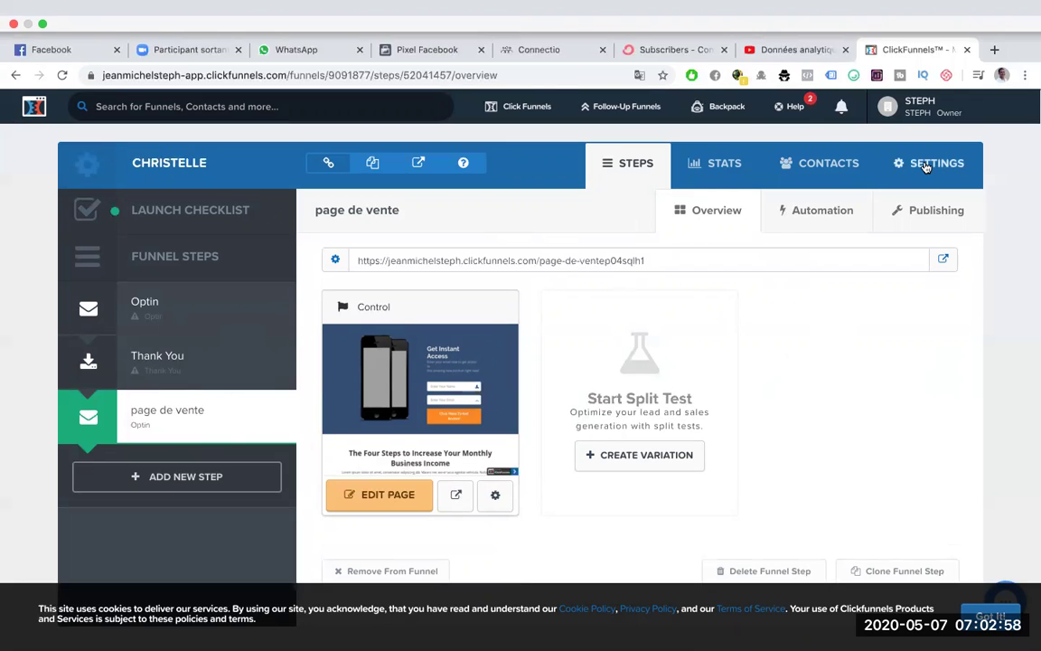
left_click(923, 165)
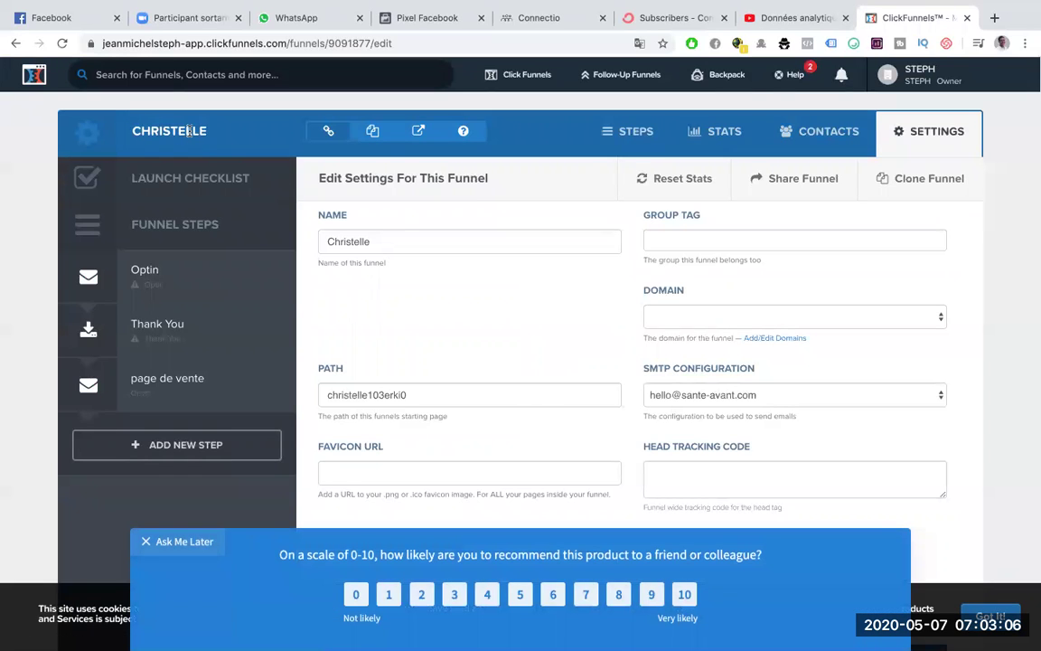
left_click(380, 243)
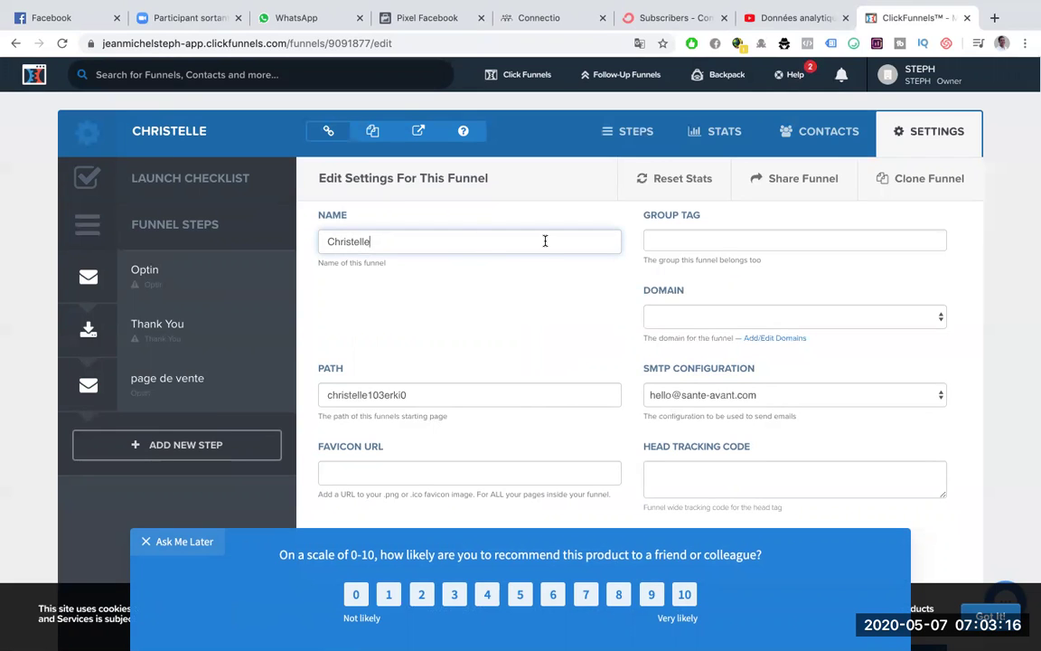
left_click(939, 317)
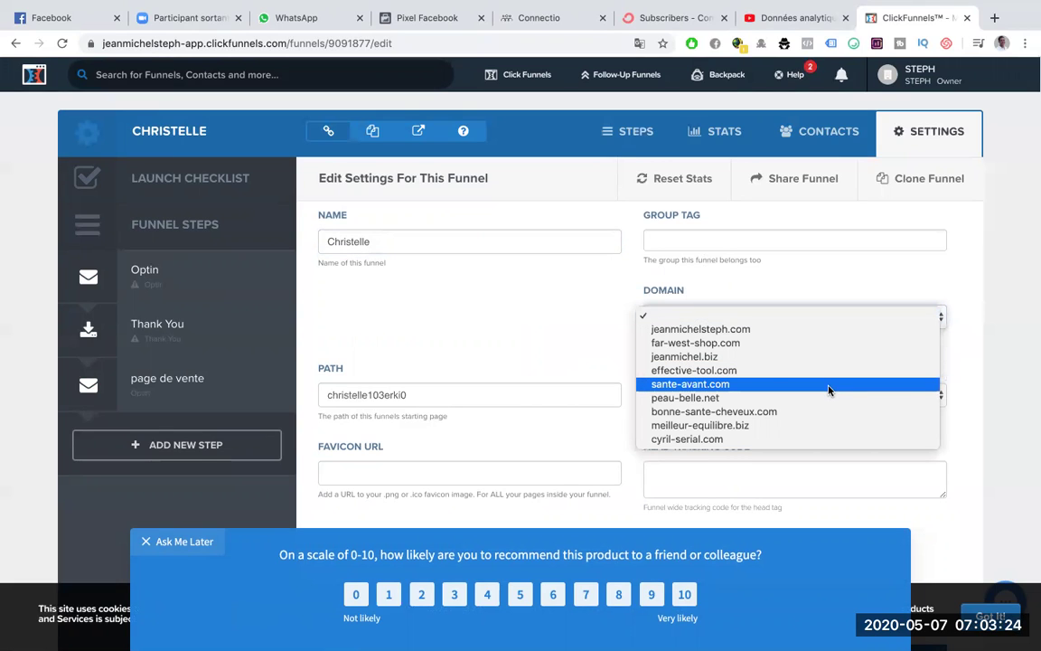
left_click(525, 306)
left_click(939, 315)
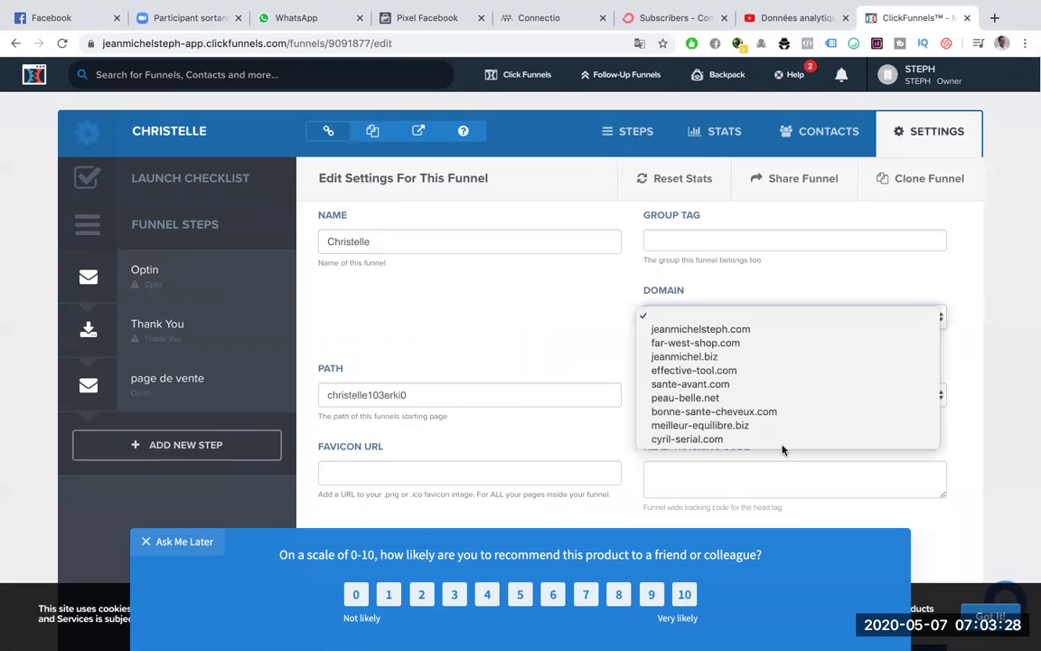
left_click(560, 263)
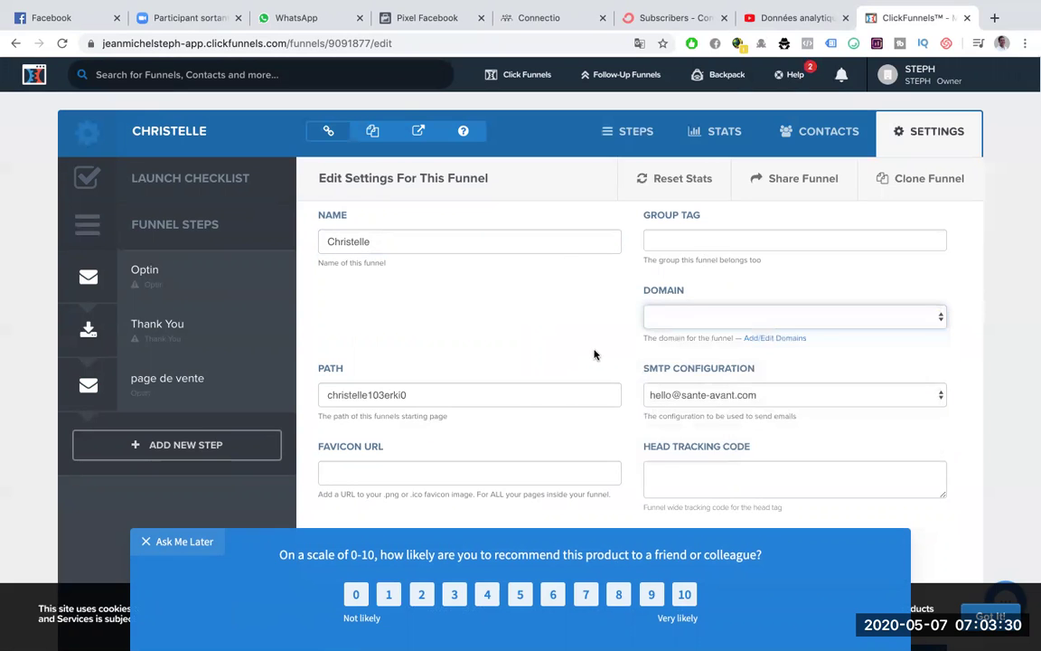
- Examine the funnel's favicon URL, head tracking code, Stripe account and Zapier integration settings
scroll(484, 333, "down", 3)
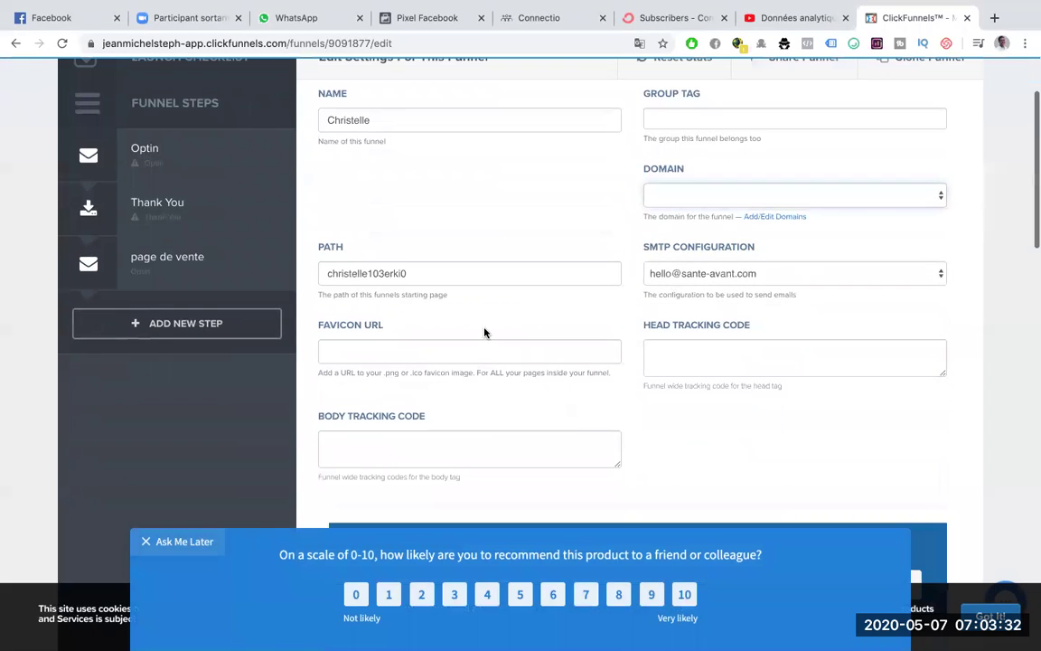
left_click(577, 350)
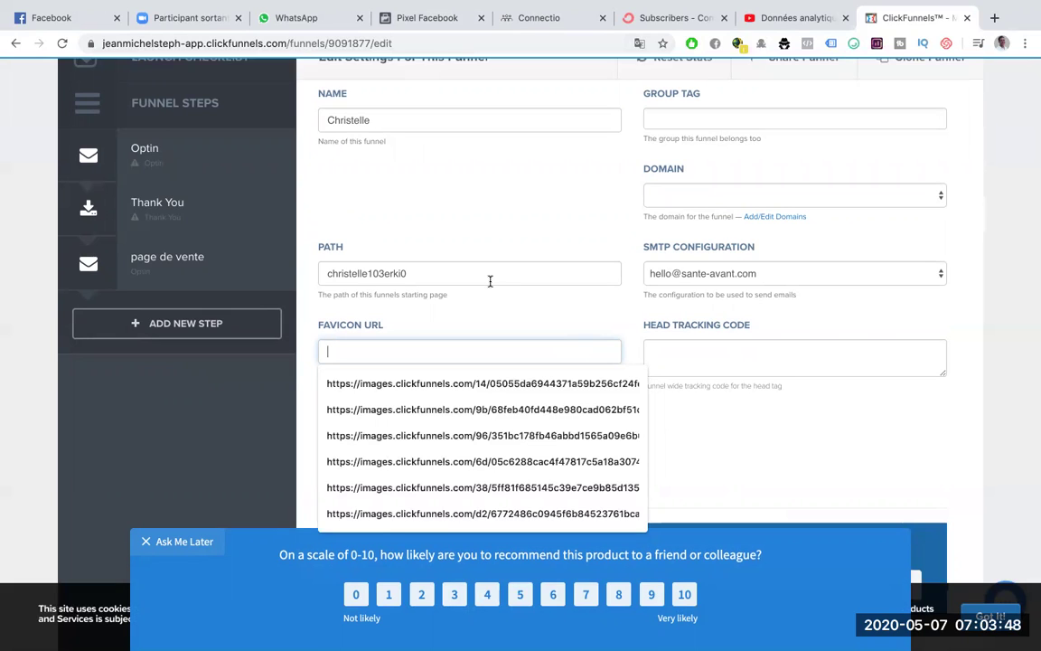
left_click(774, 369)
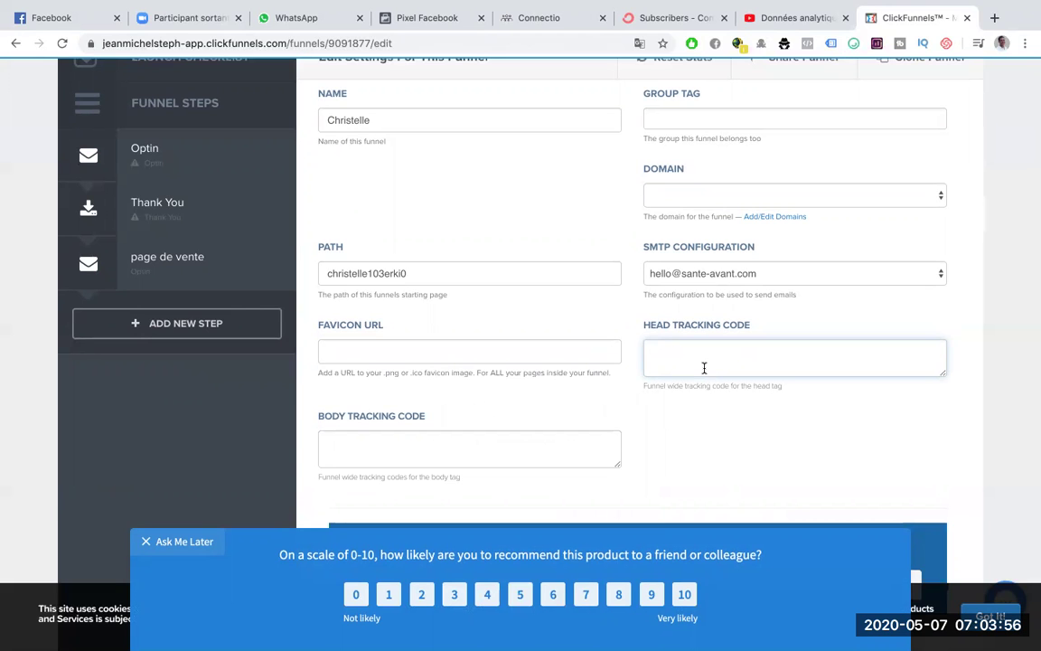
scroll(704, 368, "down", 5)
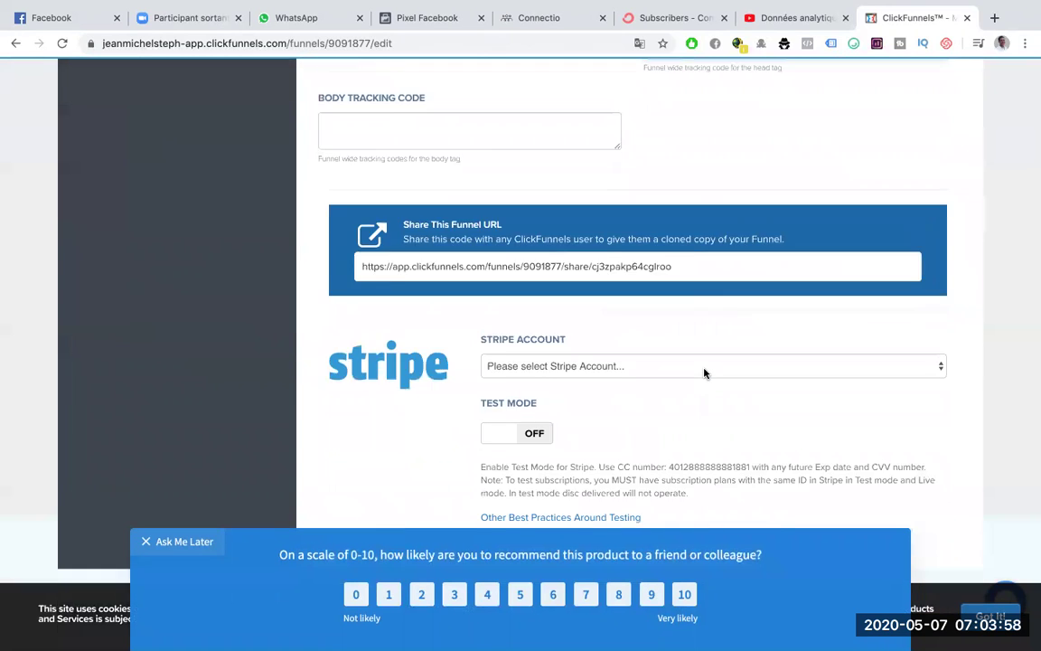
scroll(704, 373, "up", 5)
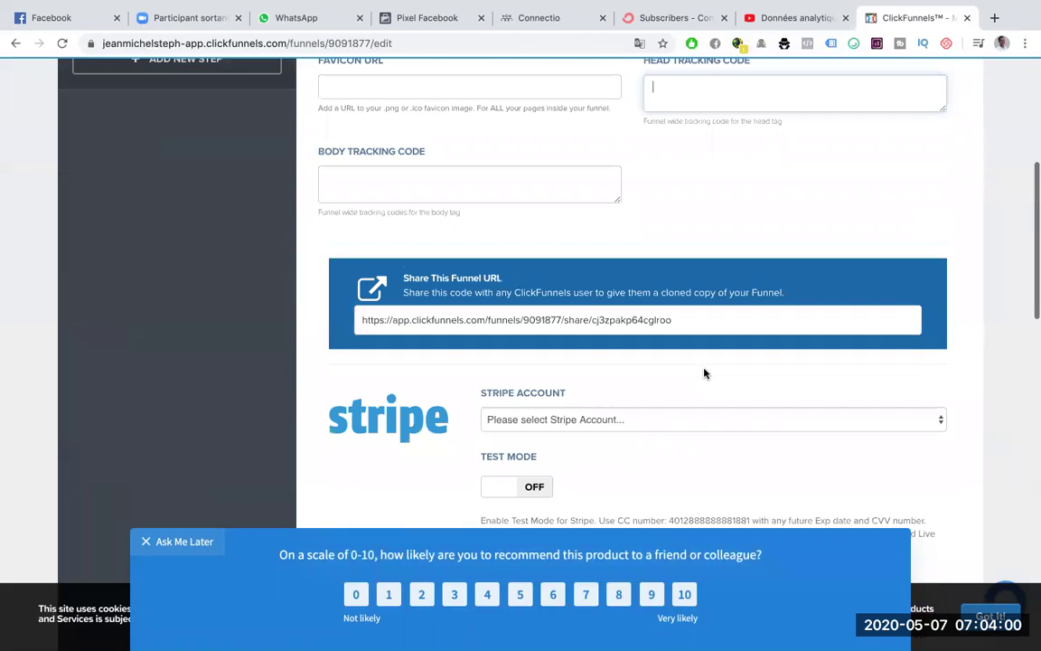
scroll(704, 373, "down", 2)
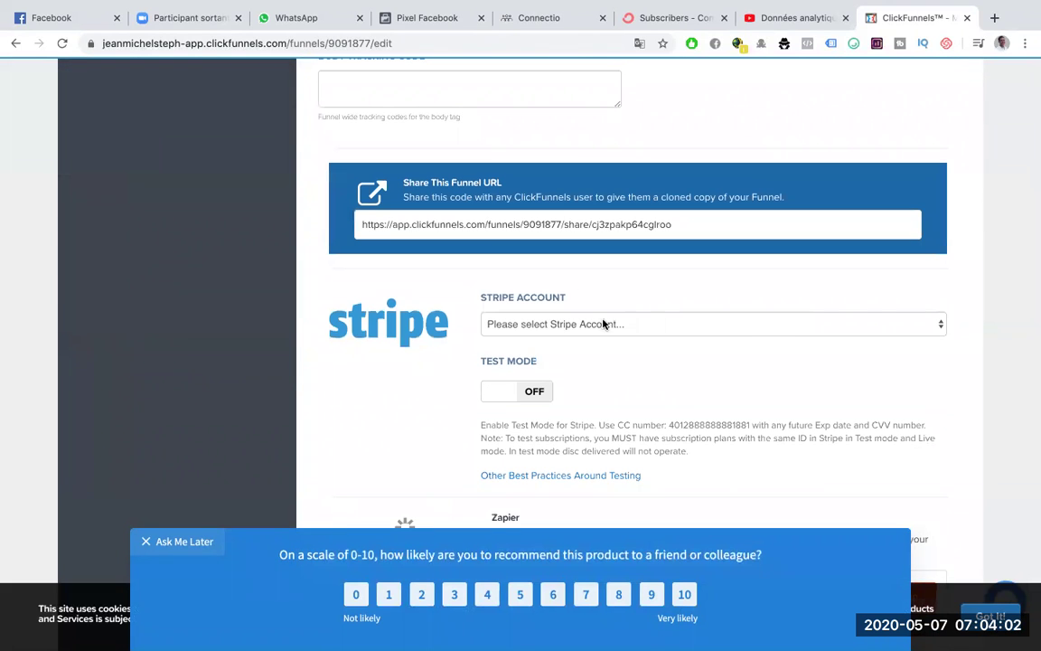
scroll(683, 343, "down", 5)
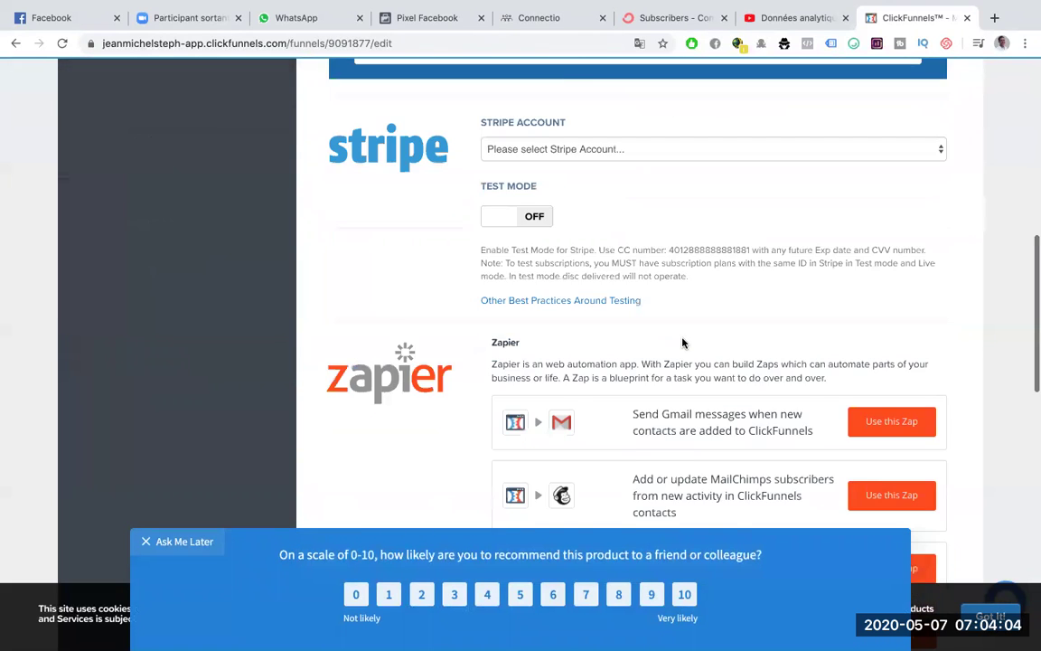
- Review the funnel's Zapier, Webhooks and 3rd Party Membership Access settings, and save the funnel settings
scroll(748, 409, "down", 12)
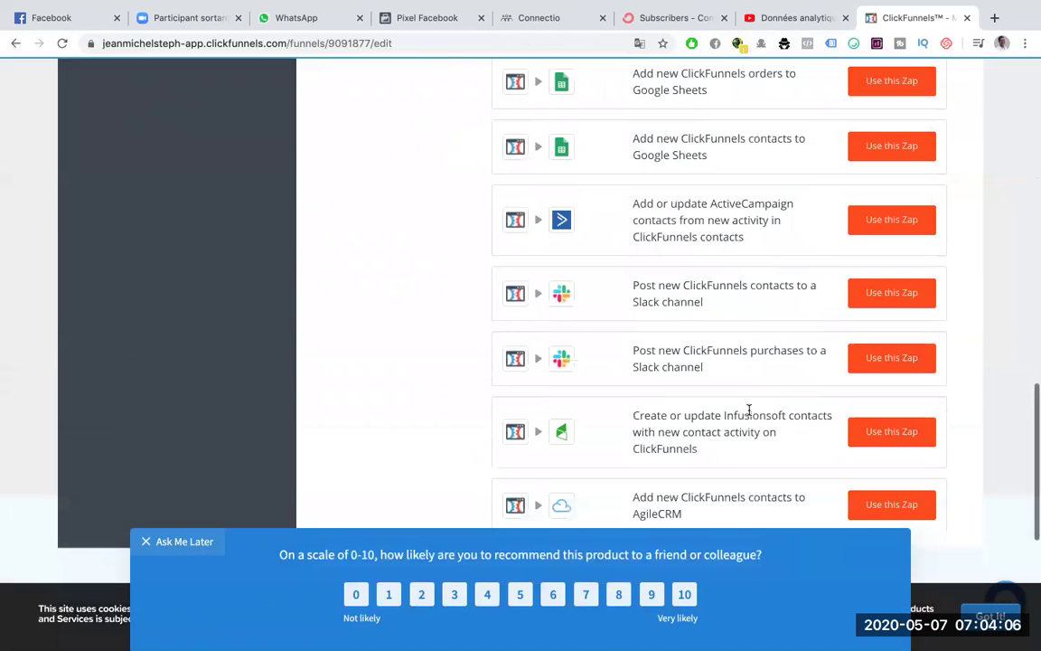
scroll(748, 413, "up", 7)
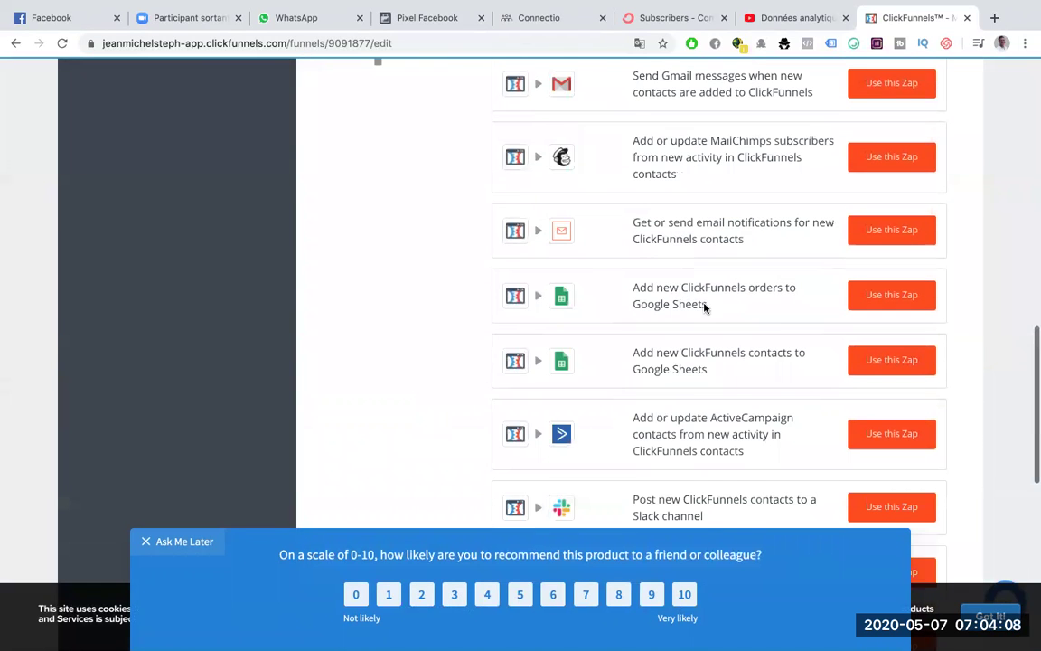
scroll(488, 118, "up", 8)
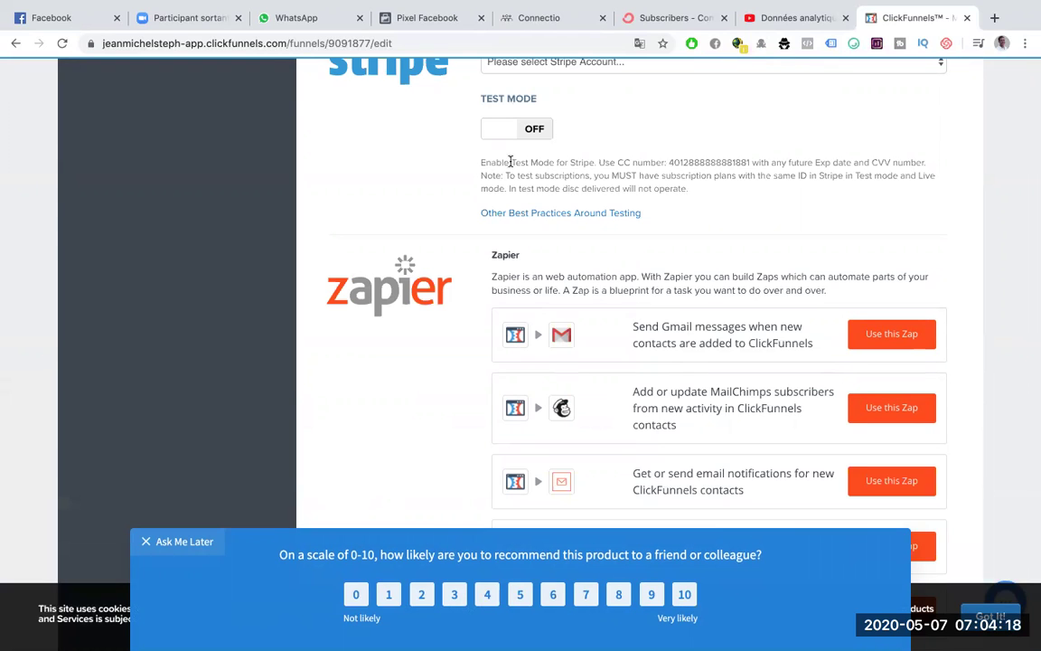
scroll(510, 164, "up", 5)
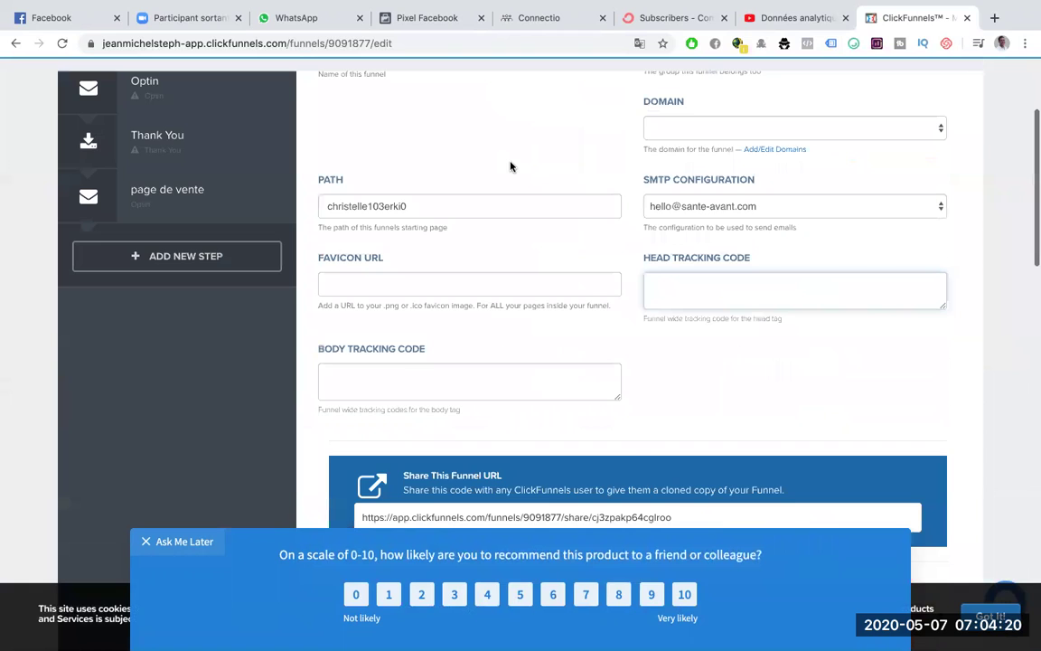
scroll(511, 166, "down", 3)
scroll(510, 166, "down", 10)
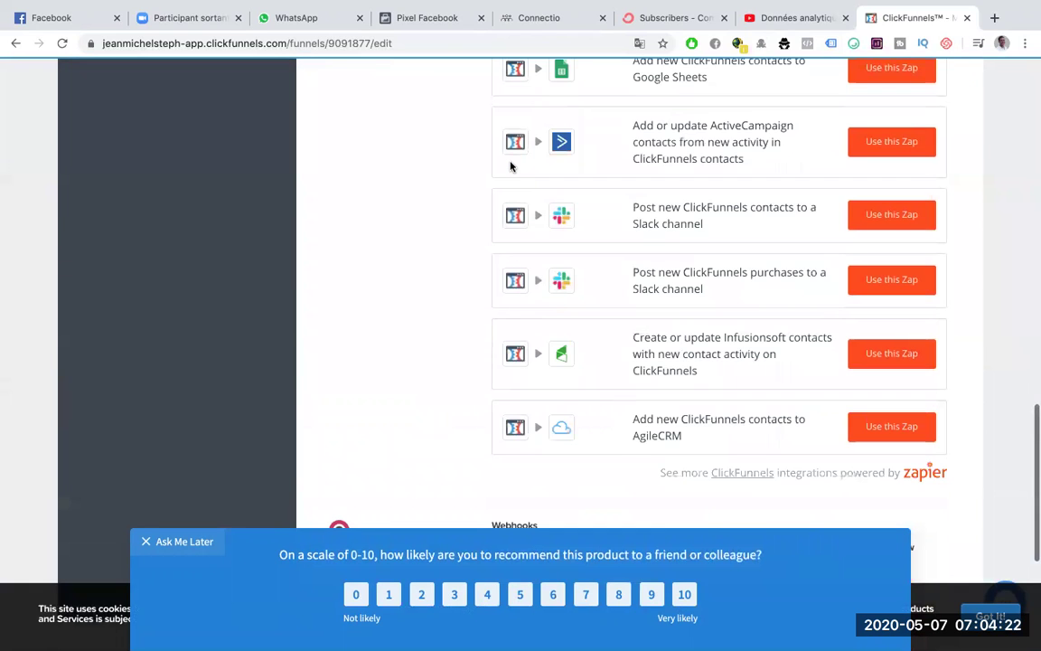
scroll(511, 166, "down", 4)
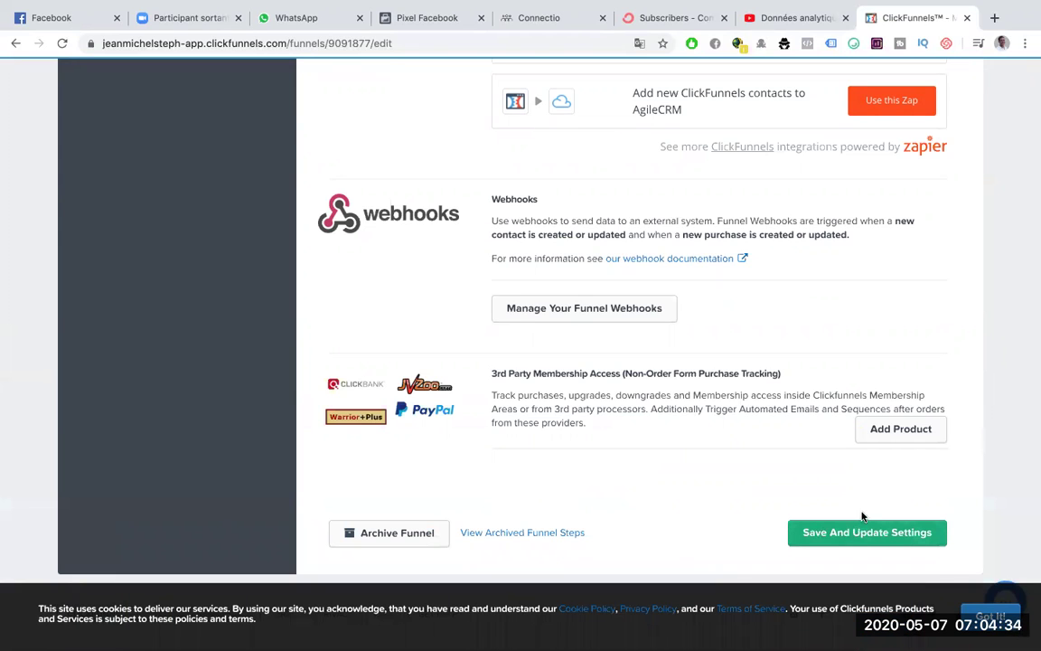
left_click(873, 532)
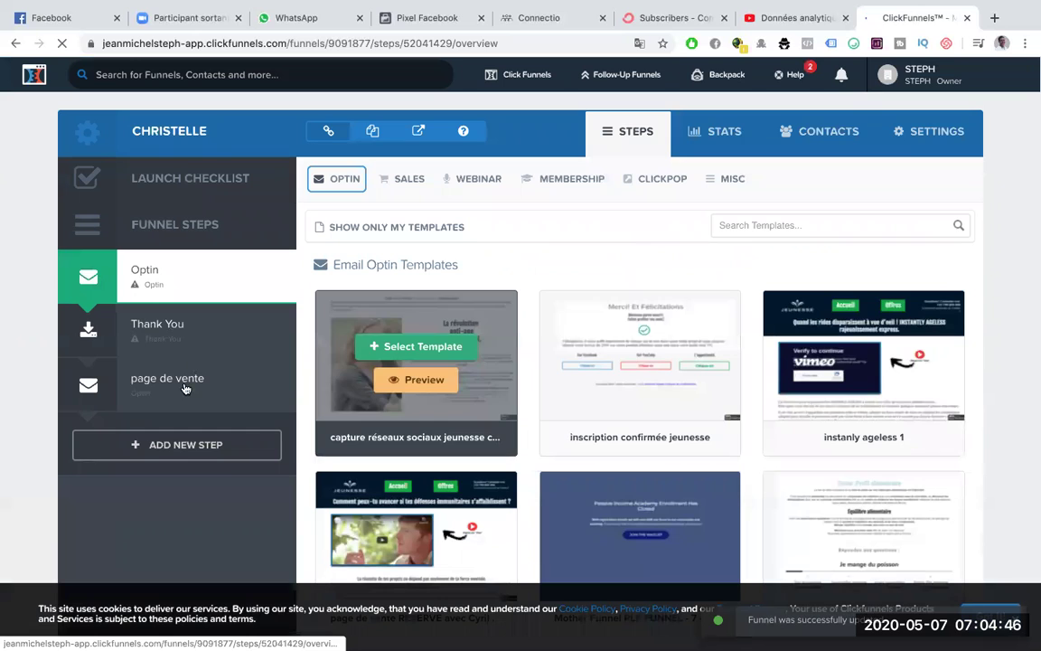
- Open the "page de vente" step's overview and view its live page in a separate tab
left_click(184, 387)
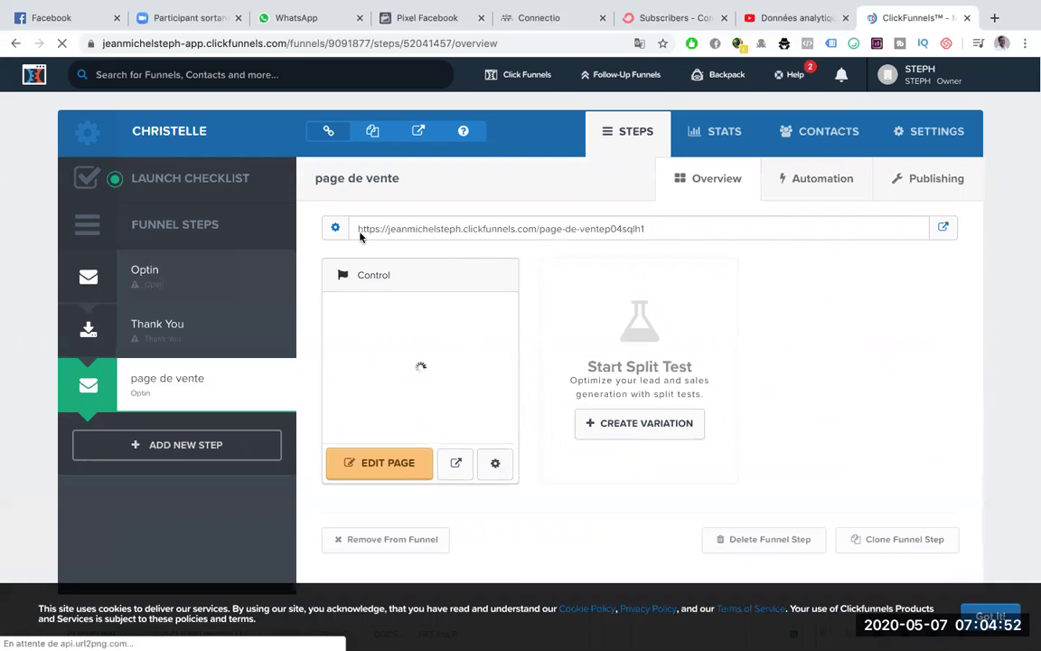
left_click(943, 228)
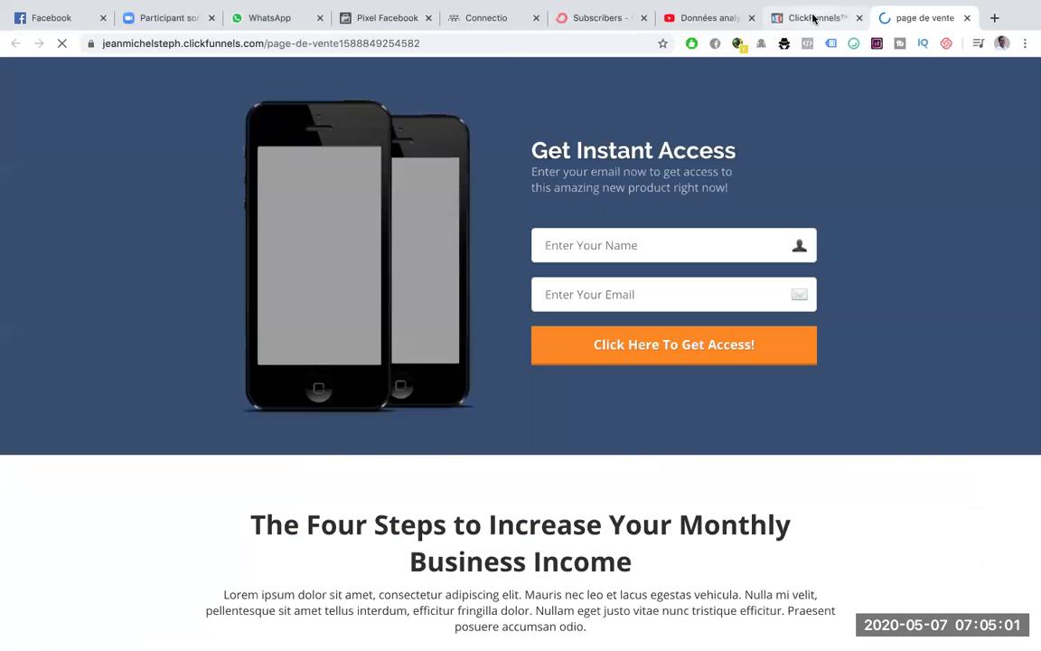
left_click(813, 18)
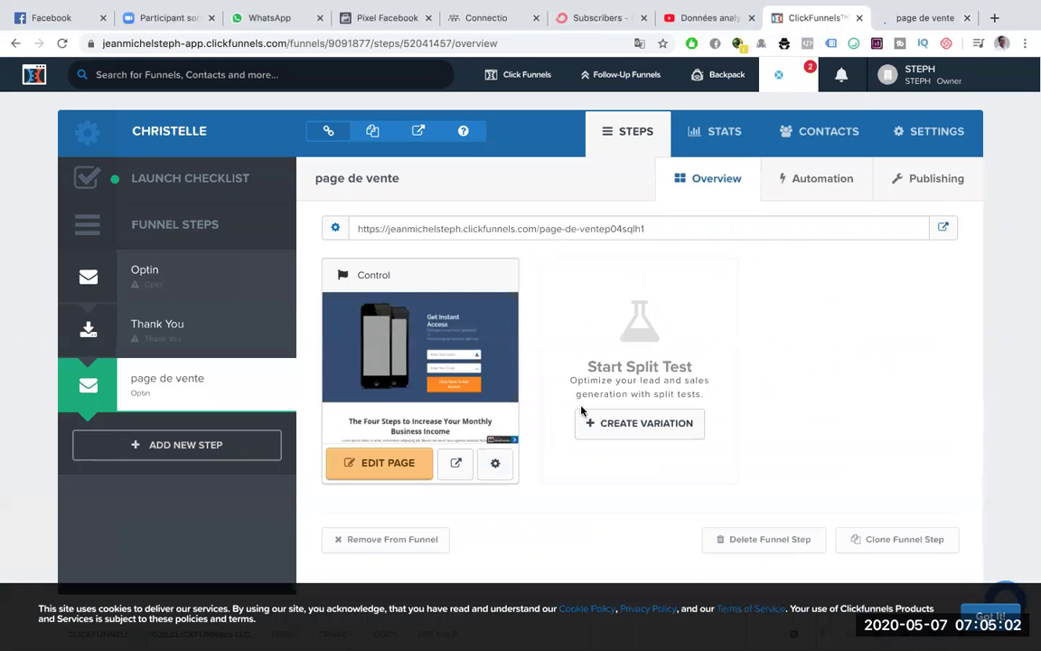
left_click(456, 463)
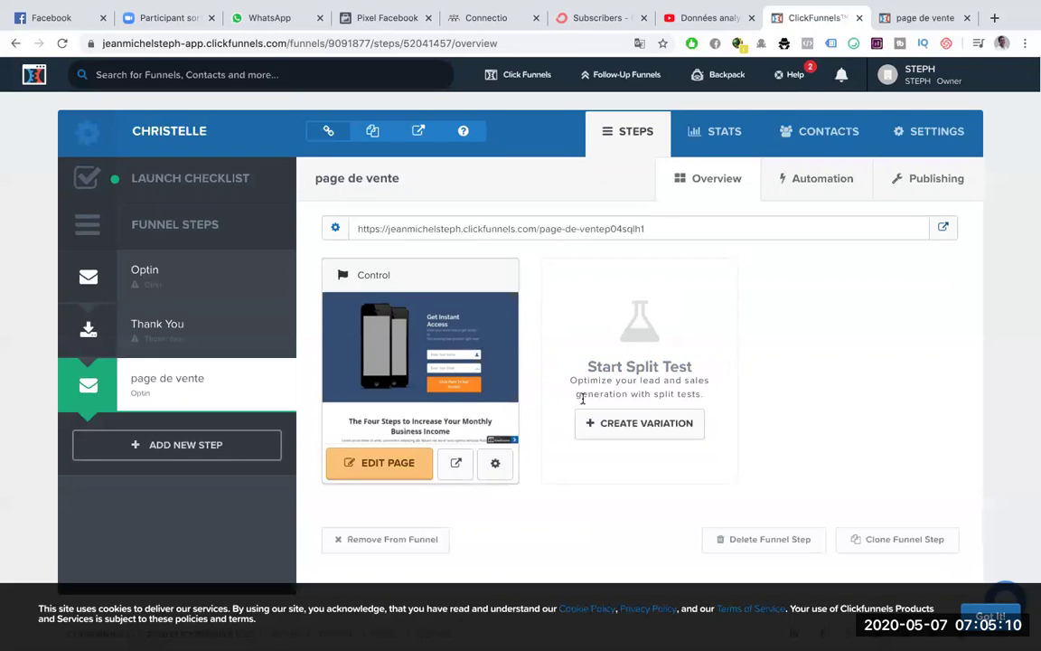
- Review the split test options for "page de vente", try to create a variation from a template, and reload the funnel
left_click(669, 426)
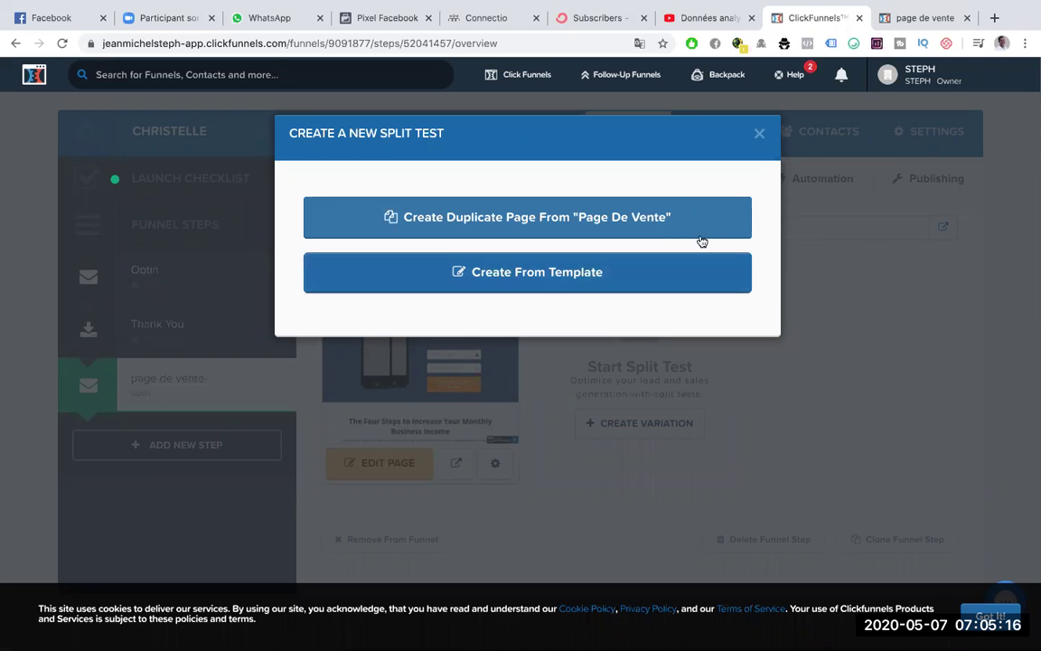
left_click(758, 133)
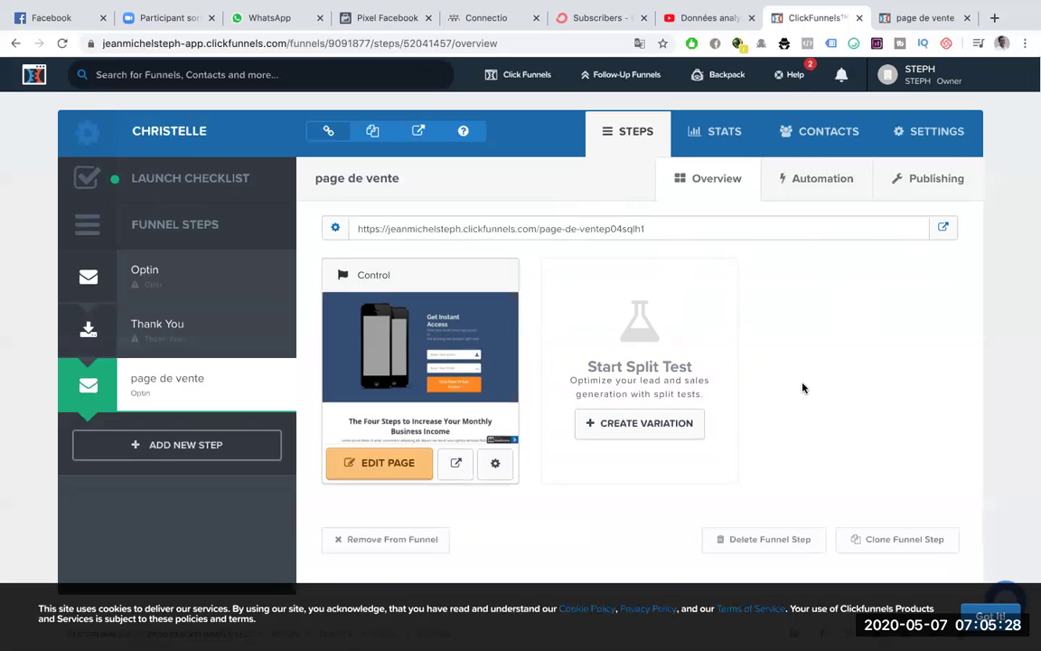
left_click(625, 431)
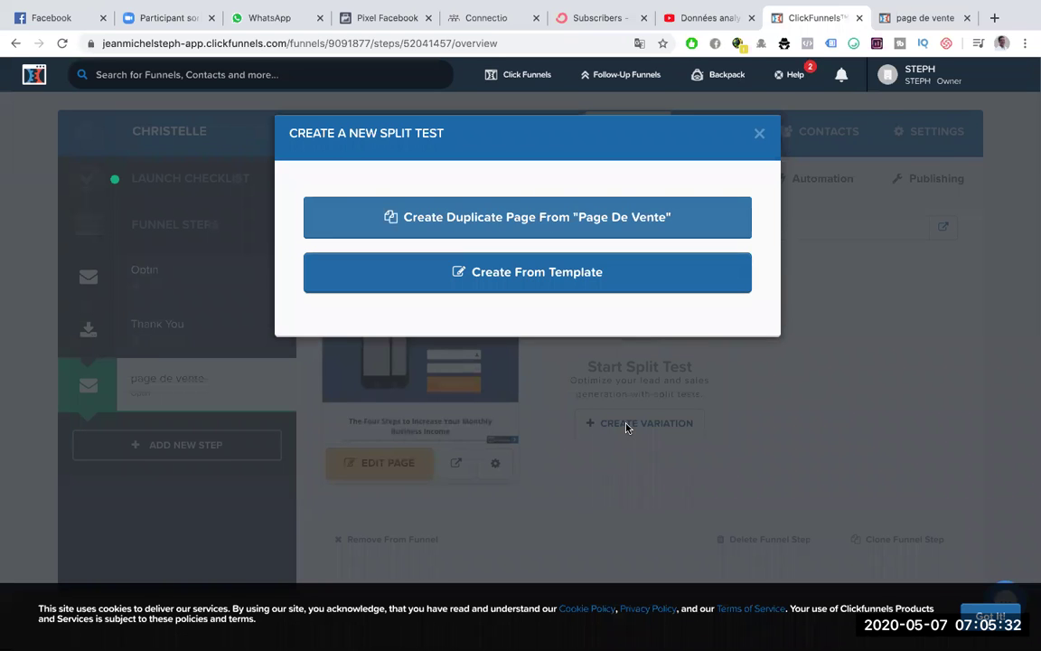
left_click(621, 275)
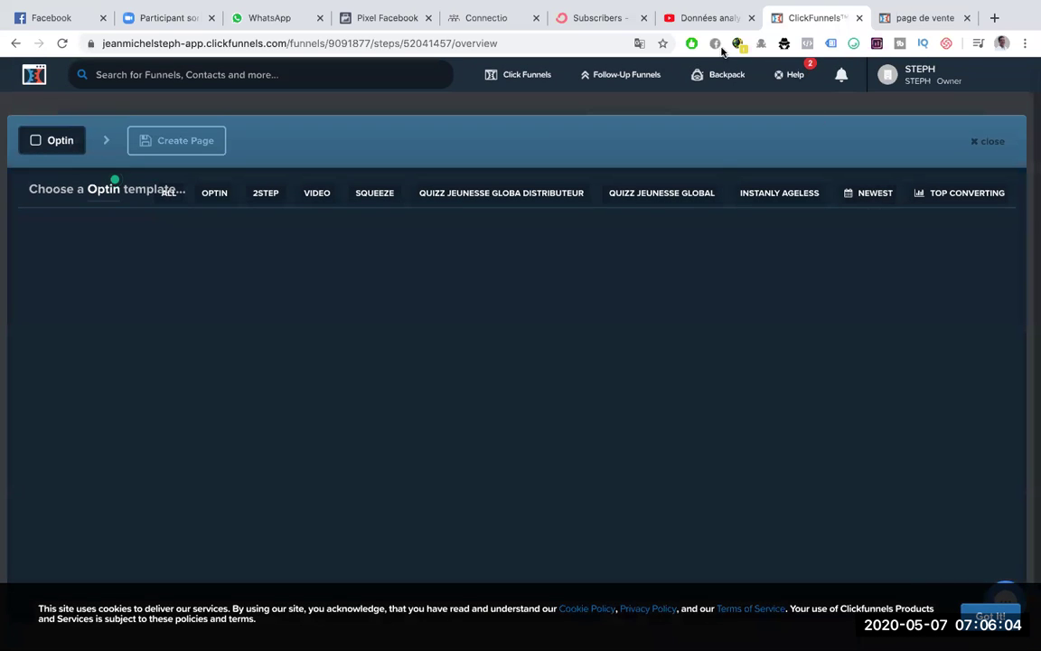
left_click(62, 42)
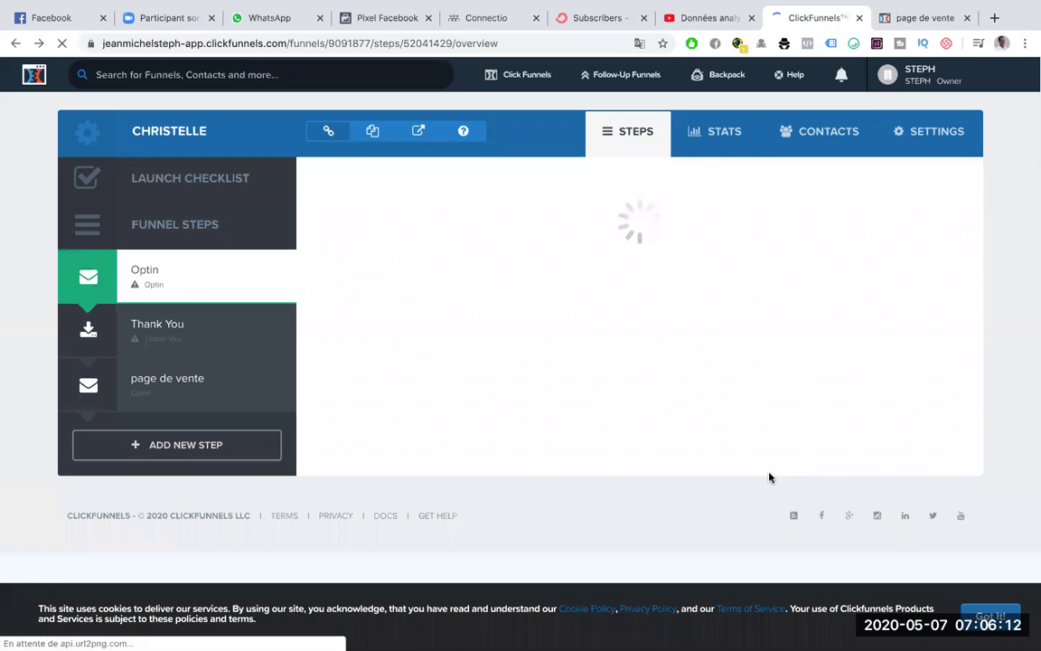
mouse_move(720, 347)
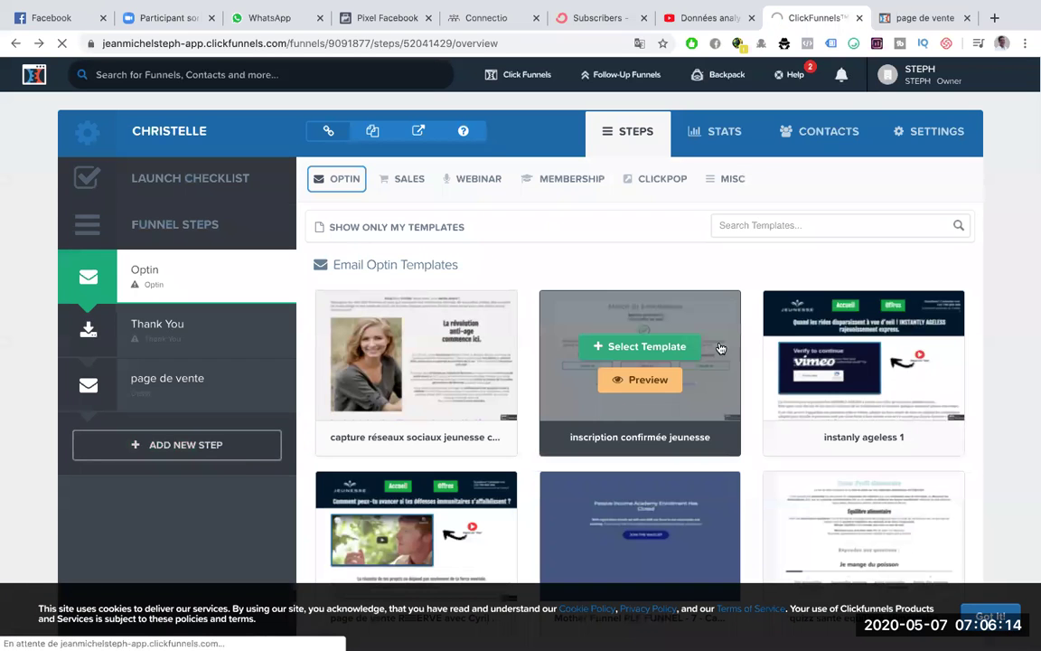
- Reopen the "page de vente" step, view its live page, and highlight the numeric ending of the page's URL
left_click(162, 380)
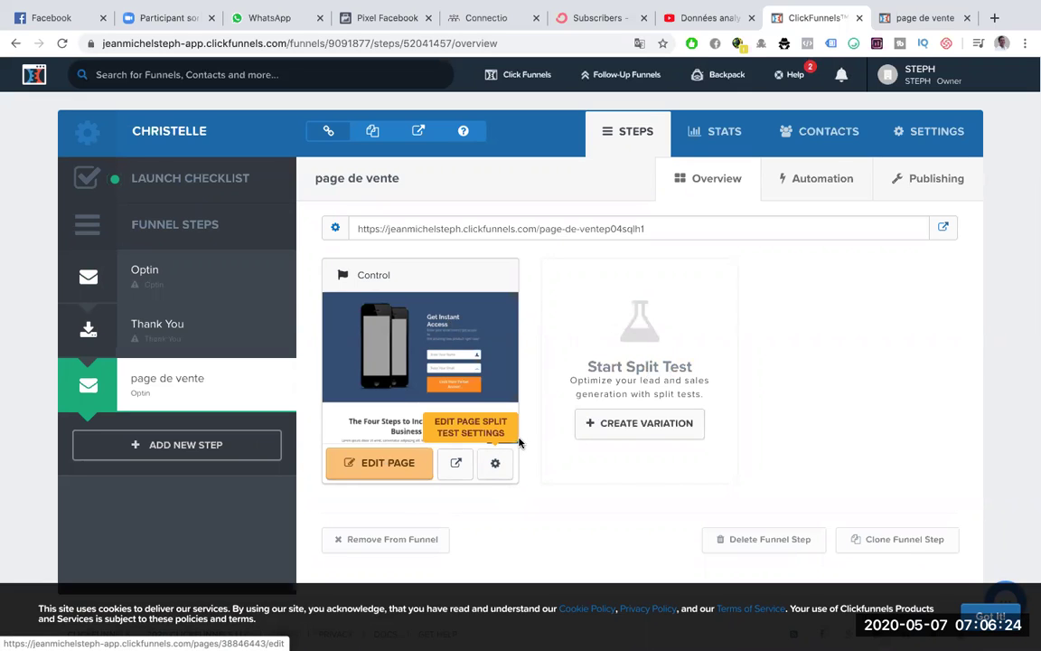
left_click(941, 228)
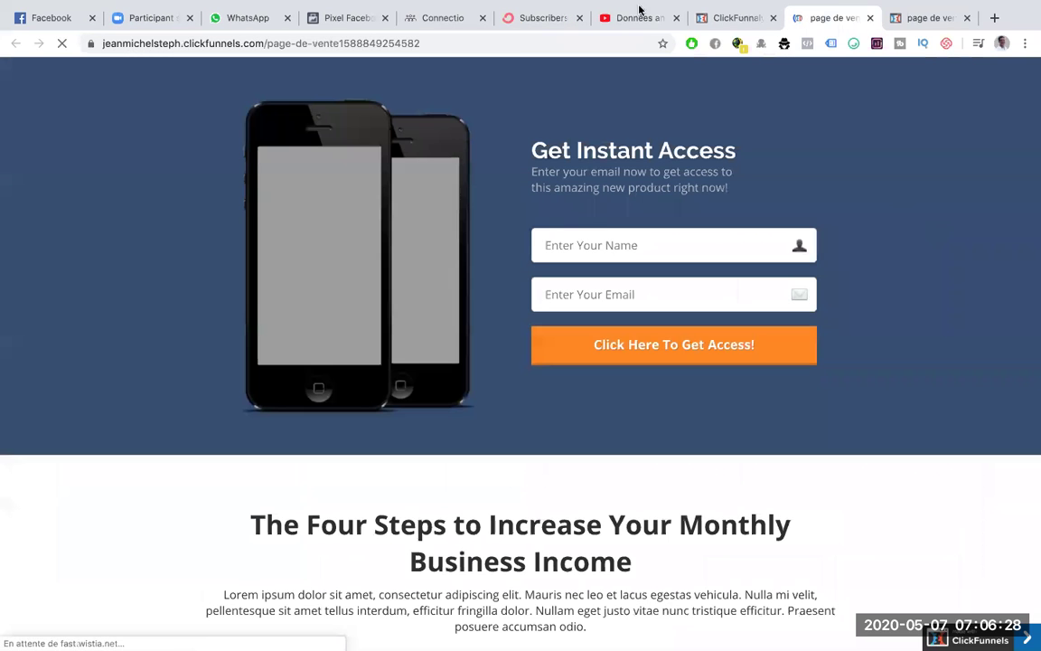
left_click_drag(339, 43, 439, 42)
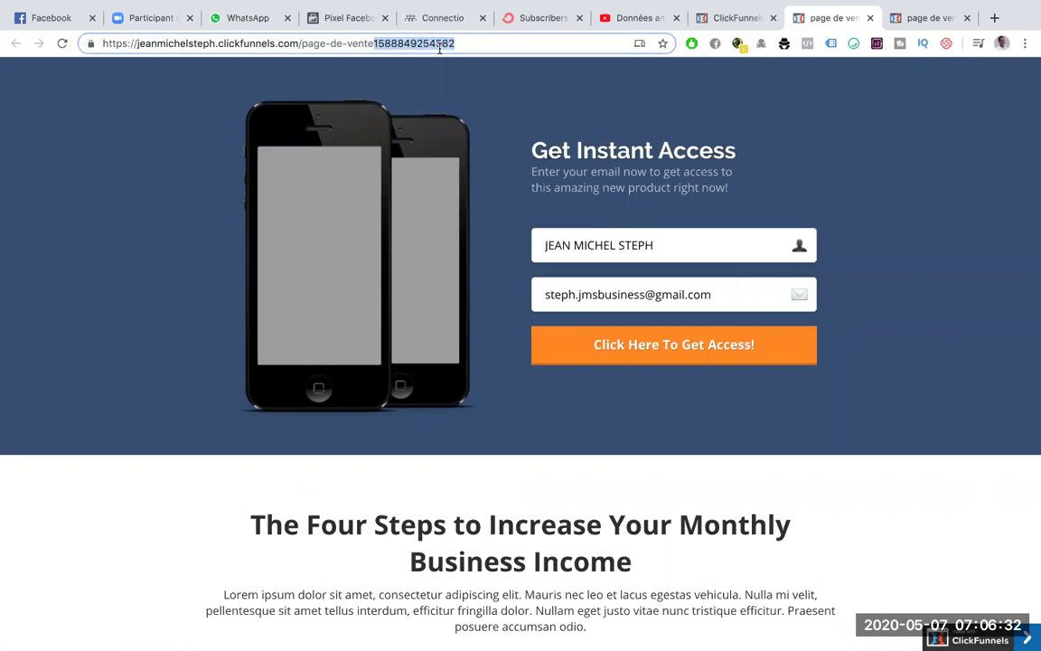
- Set the "page de vente" page's path to the funnel's name followed by "test 1", update it, and view the live page
left_click(736, 18)
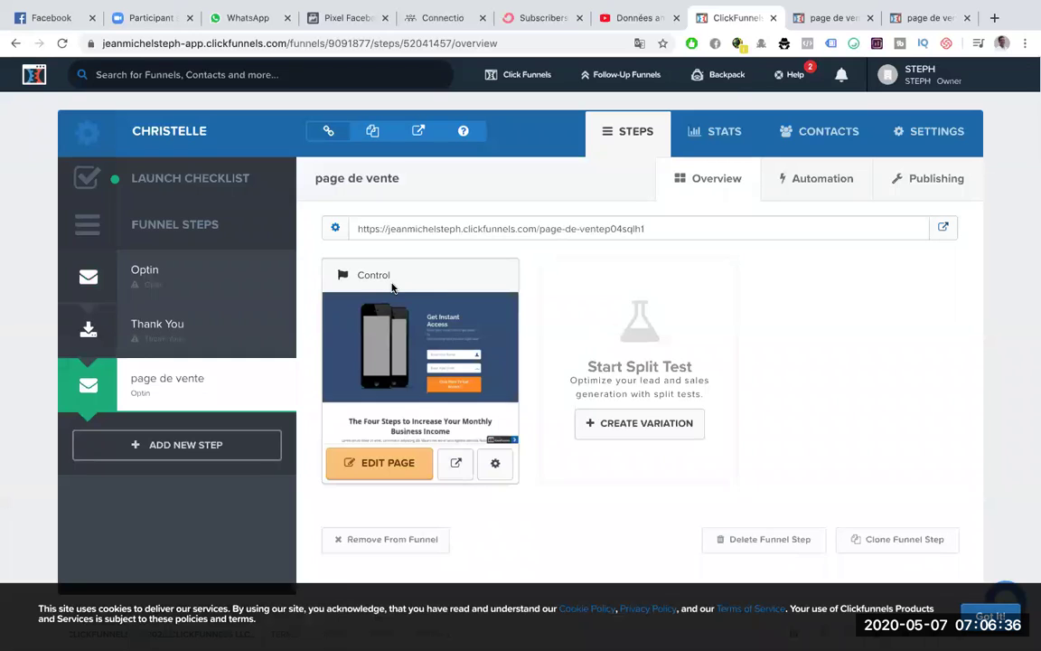
left_click(495, 463)
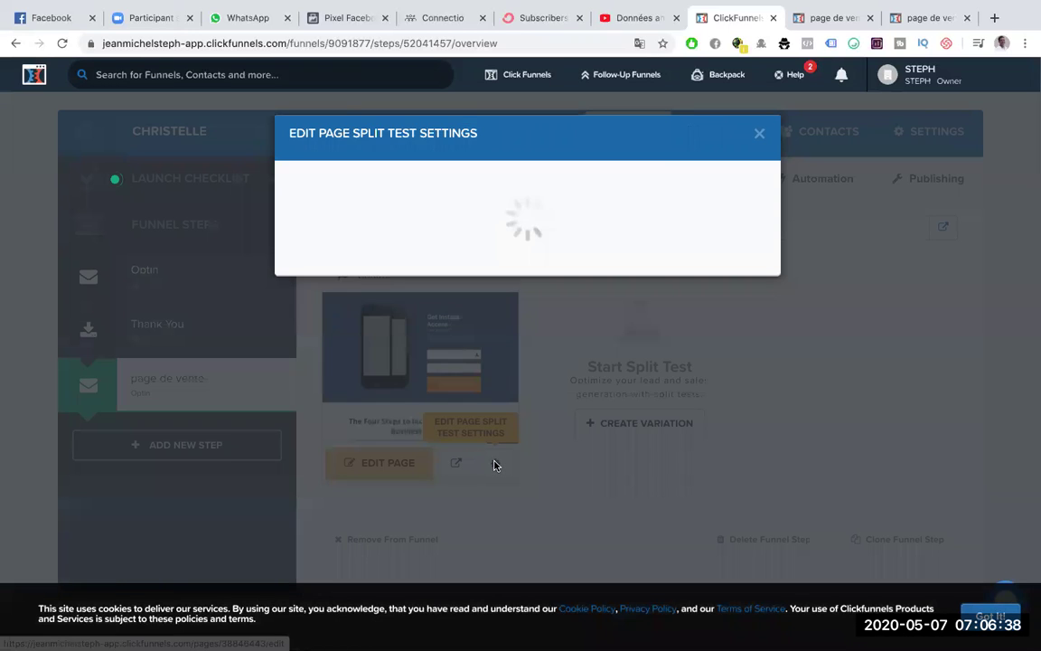
left_click_drag(456, 297, 287, 302)
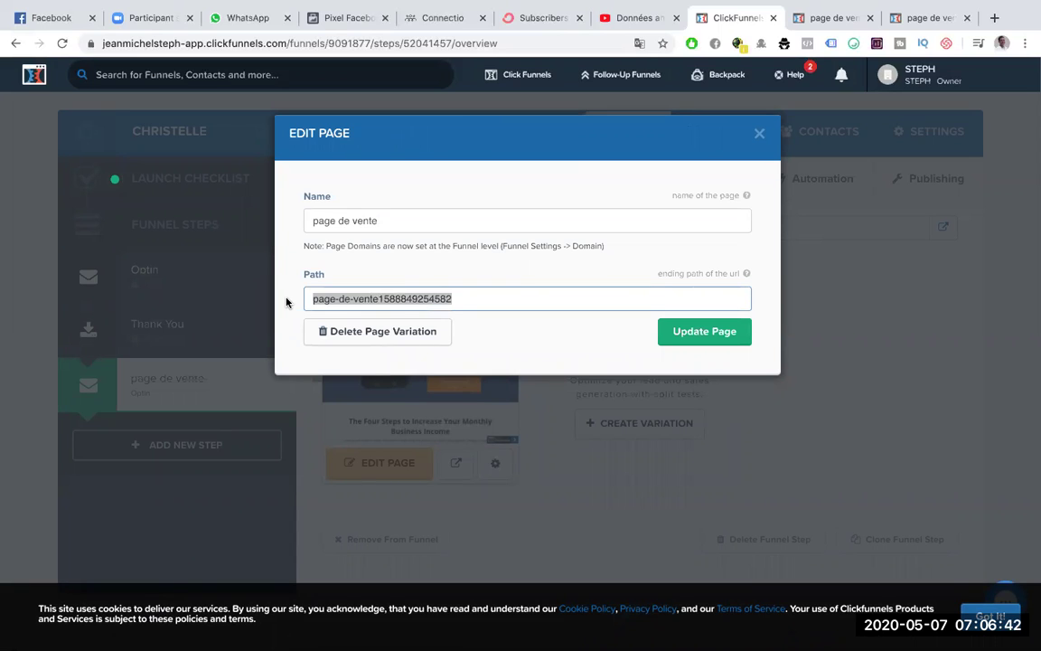
type("chri")
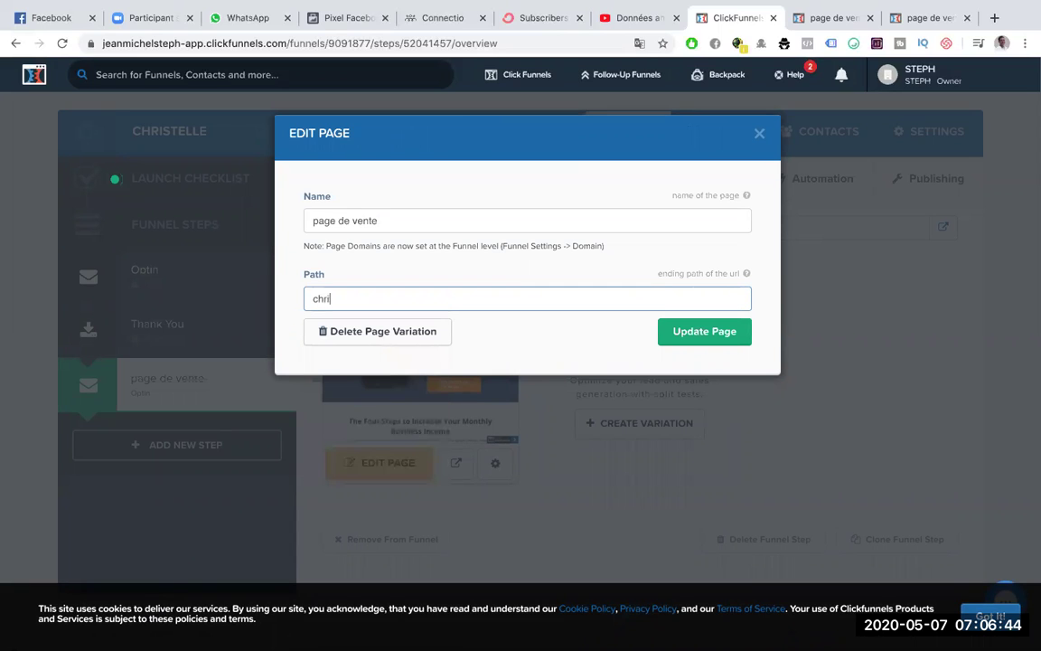
type("stelle test 1")
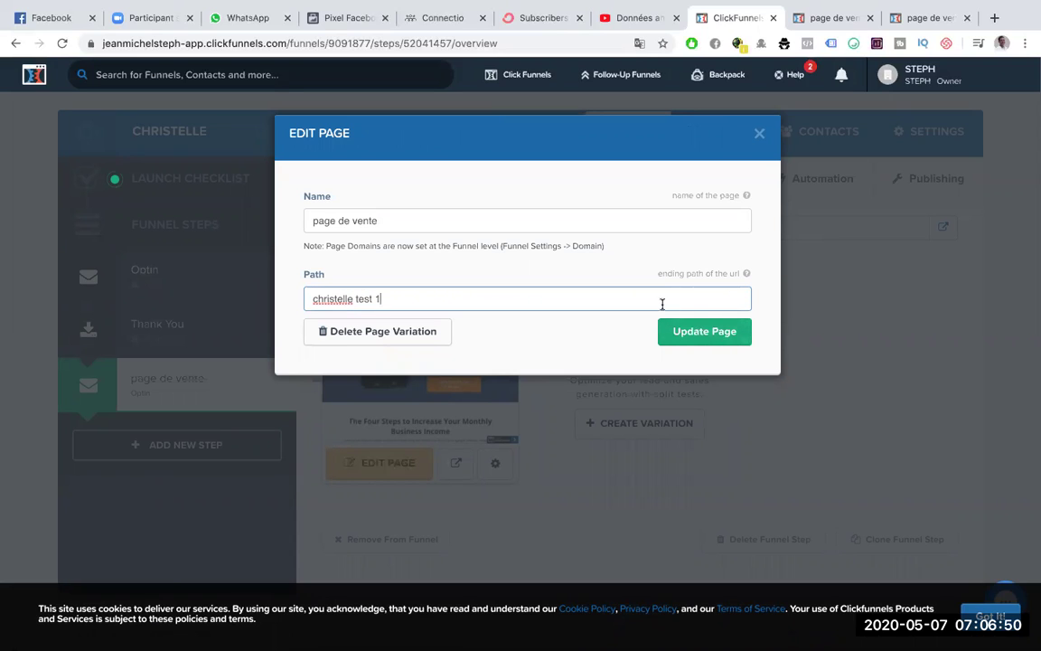
left_click(722, 341)
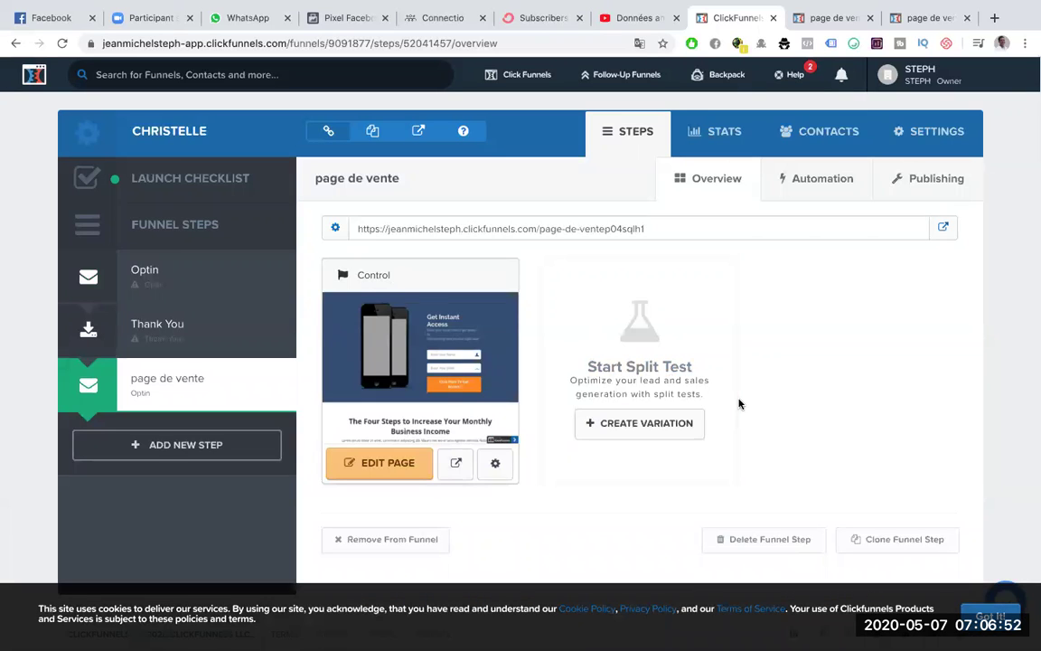
left_click(943, 227)
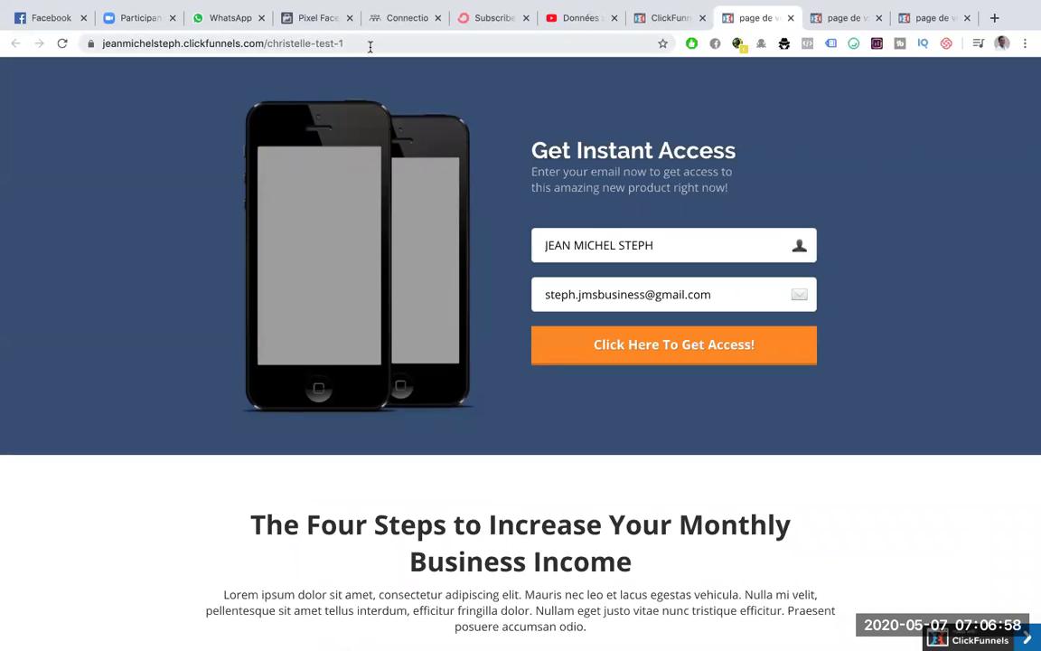
- Return to the funnel overview and open the "page de vente" page in the page editor in a new browser tab
left_click(676, 18)
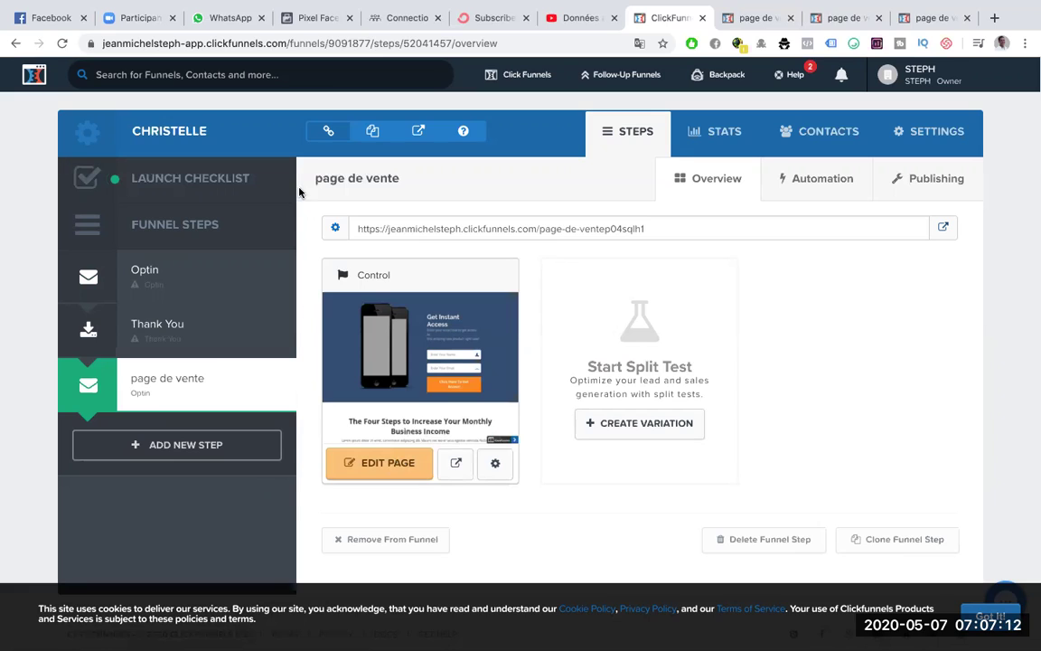
right_click(378, 465)
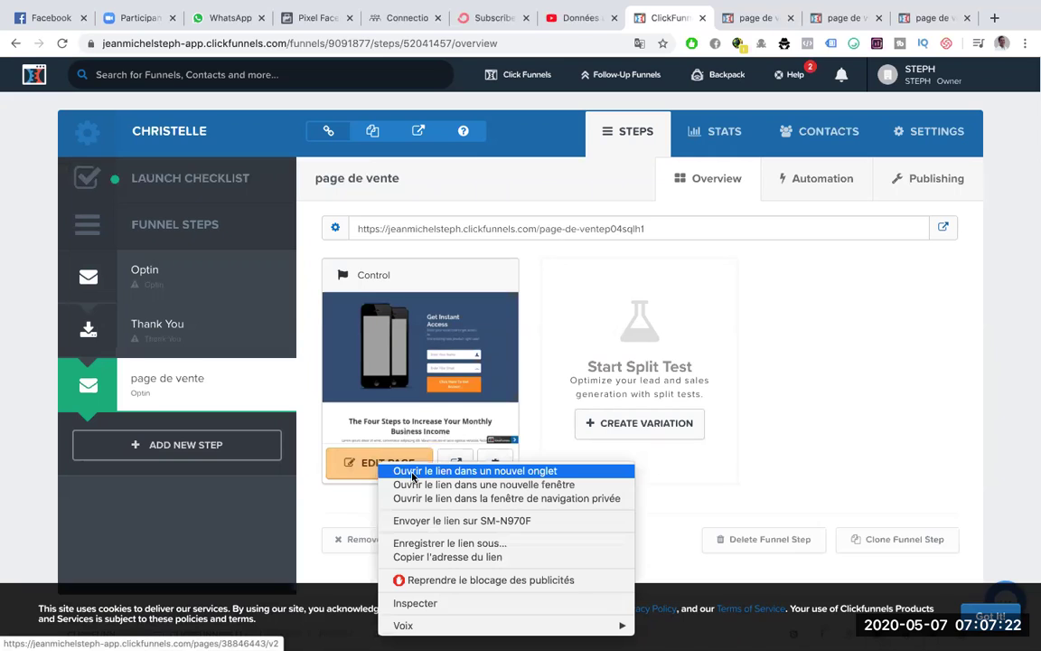
left_click(413, 471)
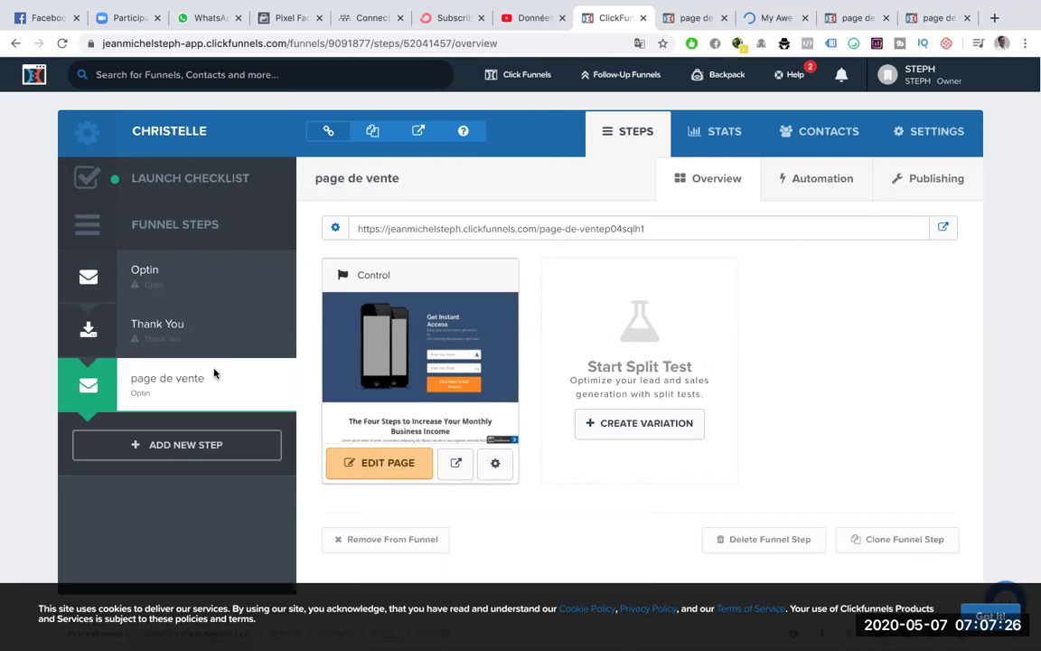
left_click(767, 19)
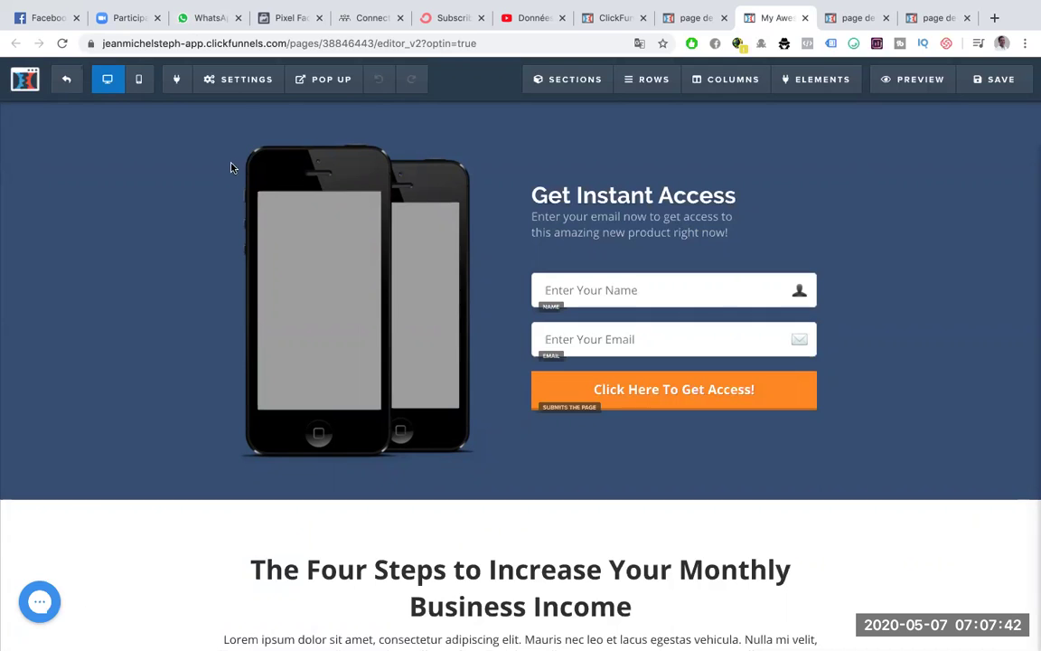
- Review the page's General settings, including the affiliate badge option, and preview the page
left_click(220, 78)
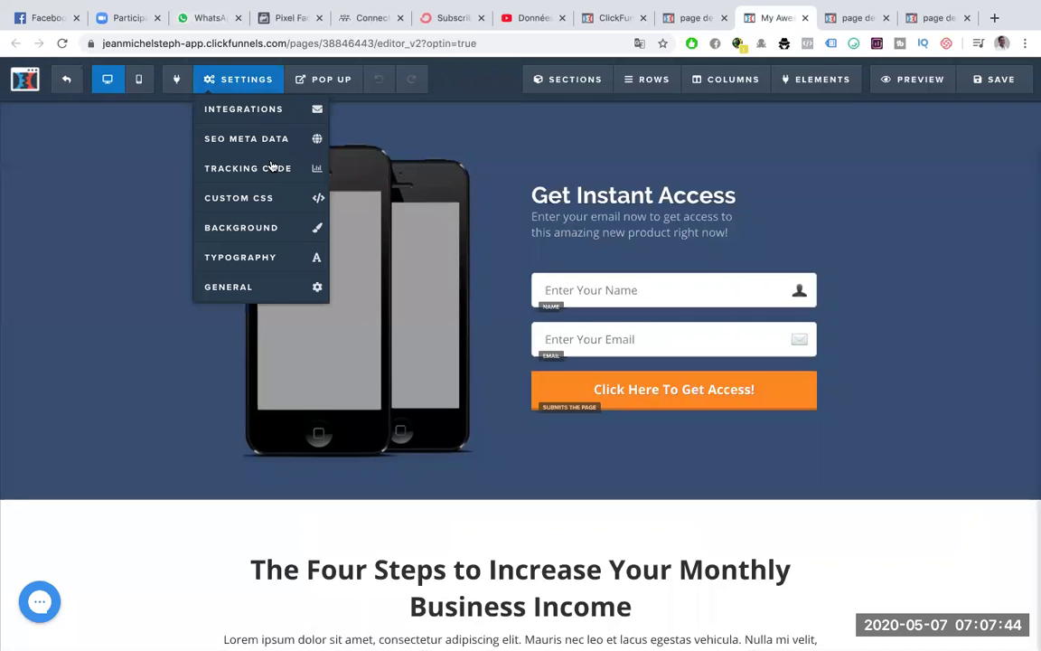
left_click(265, 285)
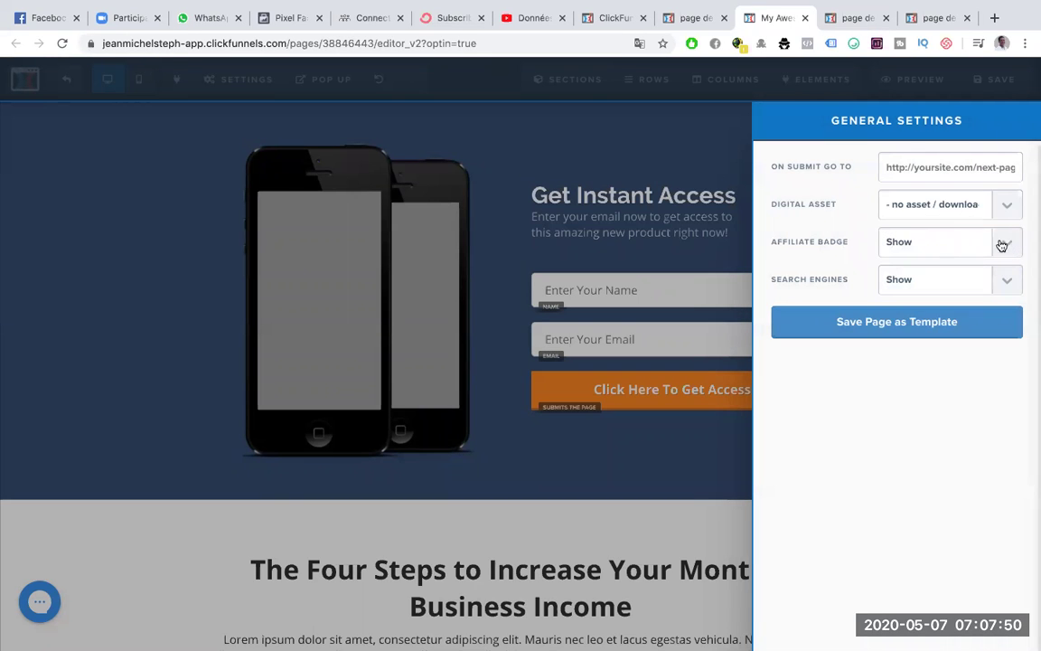
left_click(556, 123)
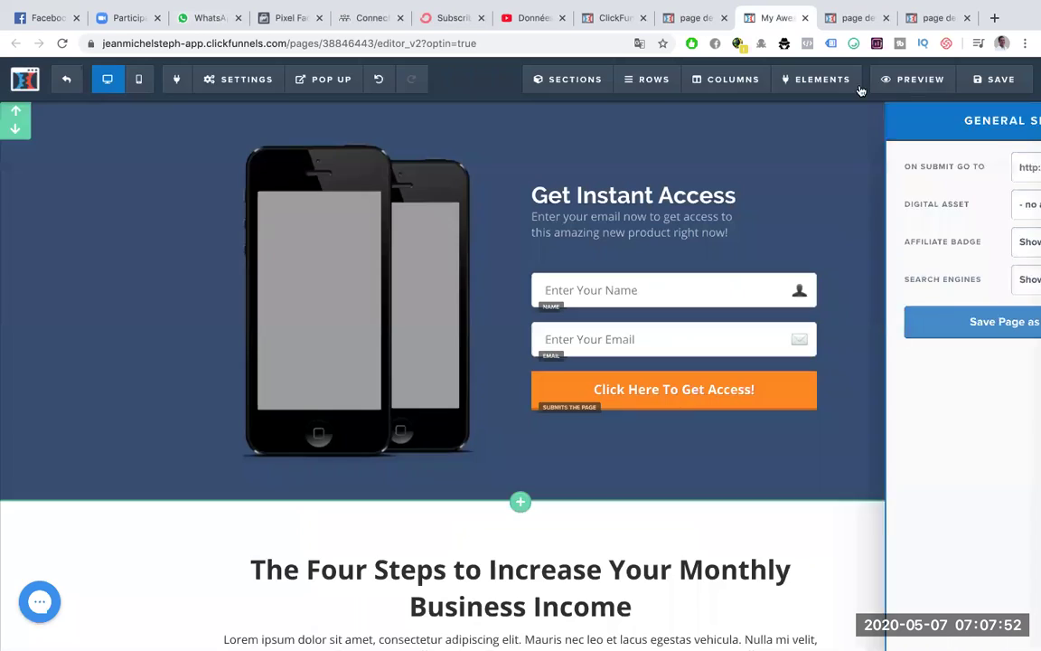
left_click(921, 78)
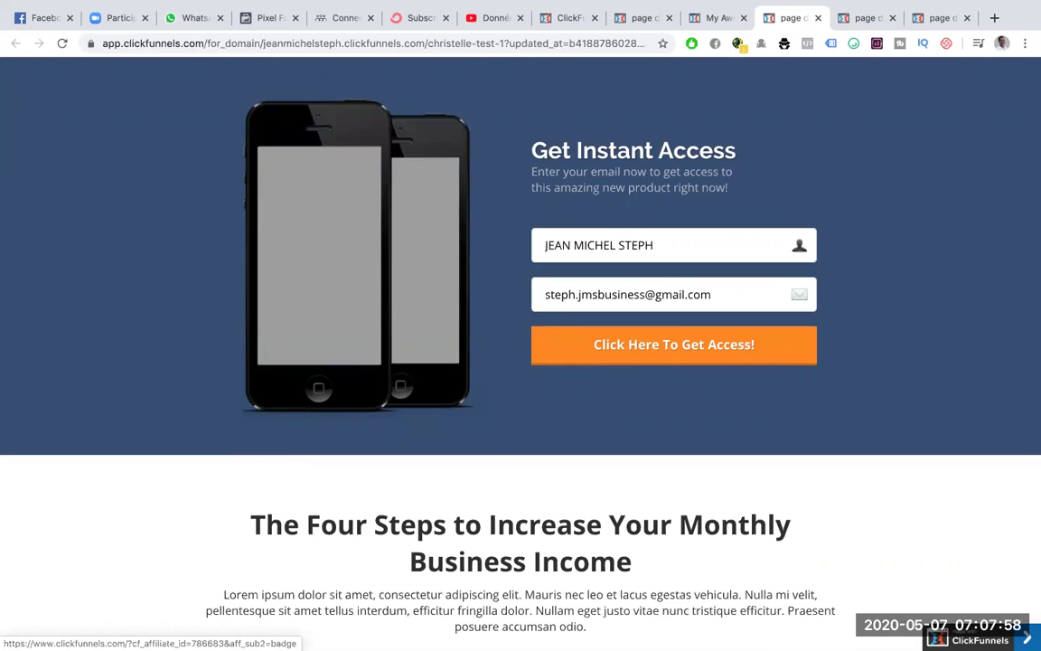
- Set the page's Affiliate Badge to Hide in the General settings of the page editor, and save the page
left_click(715, 18)
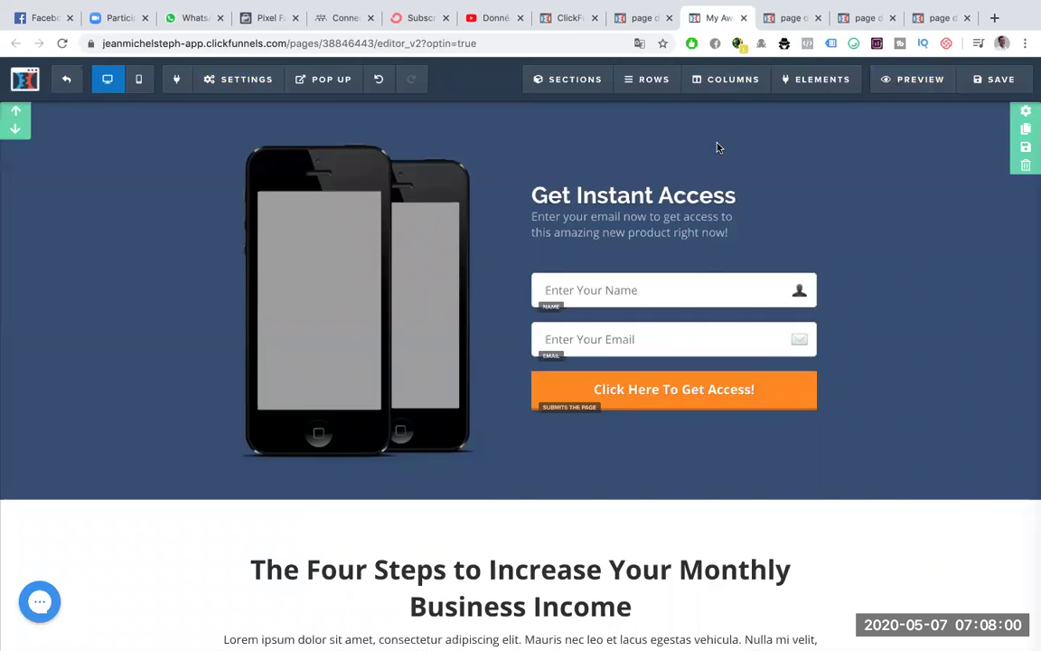
mouse_move(225, 77)
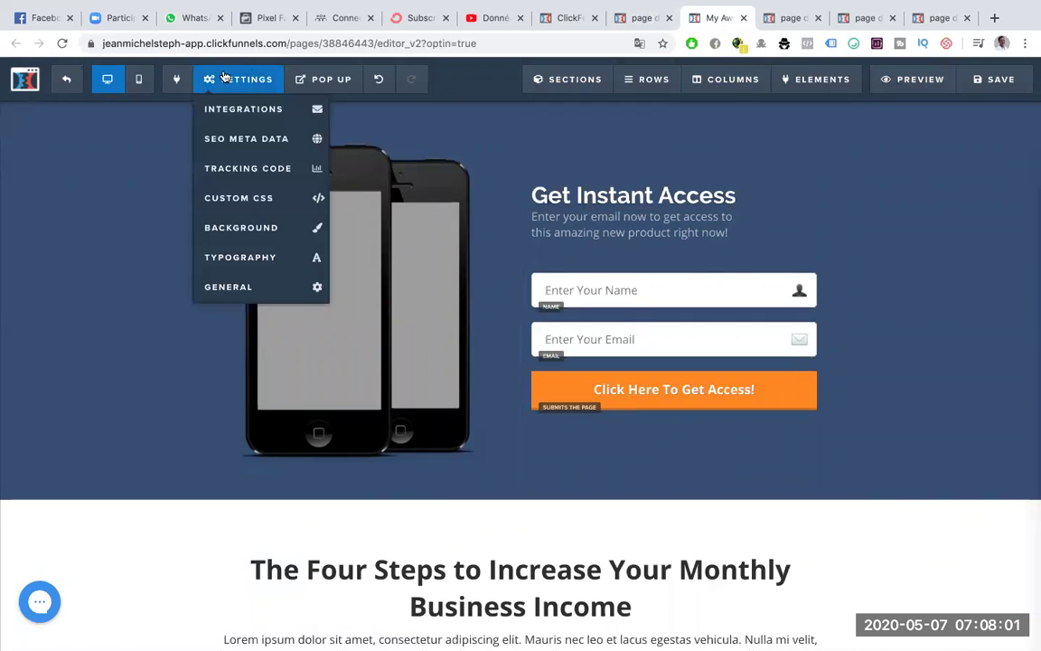
left_click(233, 286)
left_click(1001, 241)
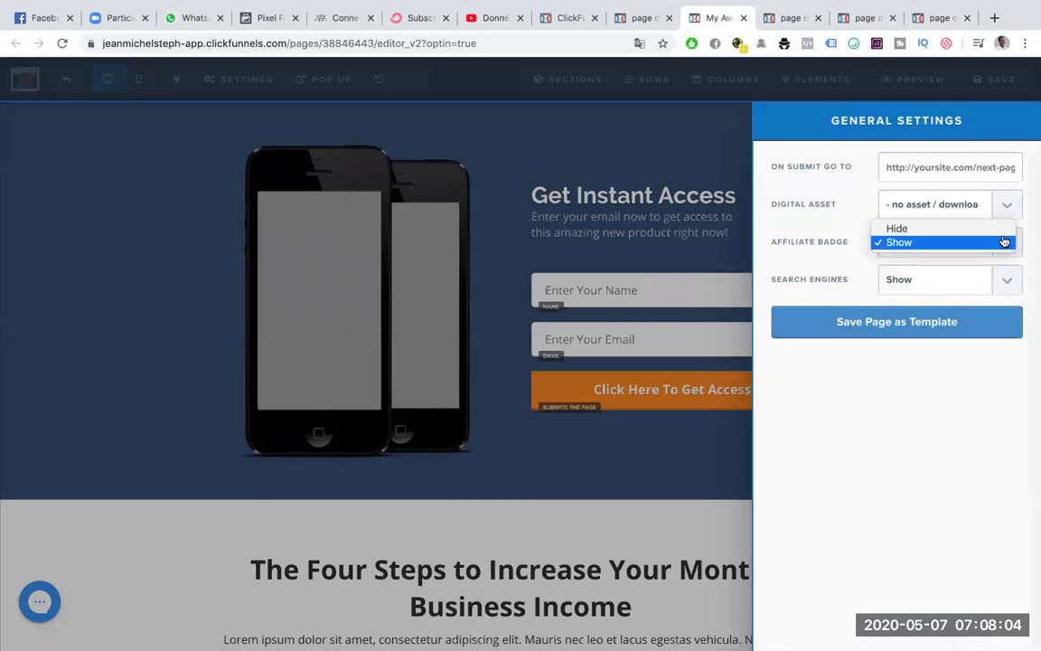
left_click(927, 228)
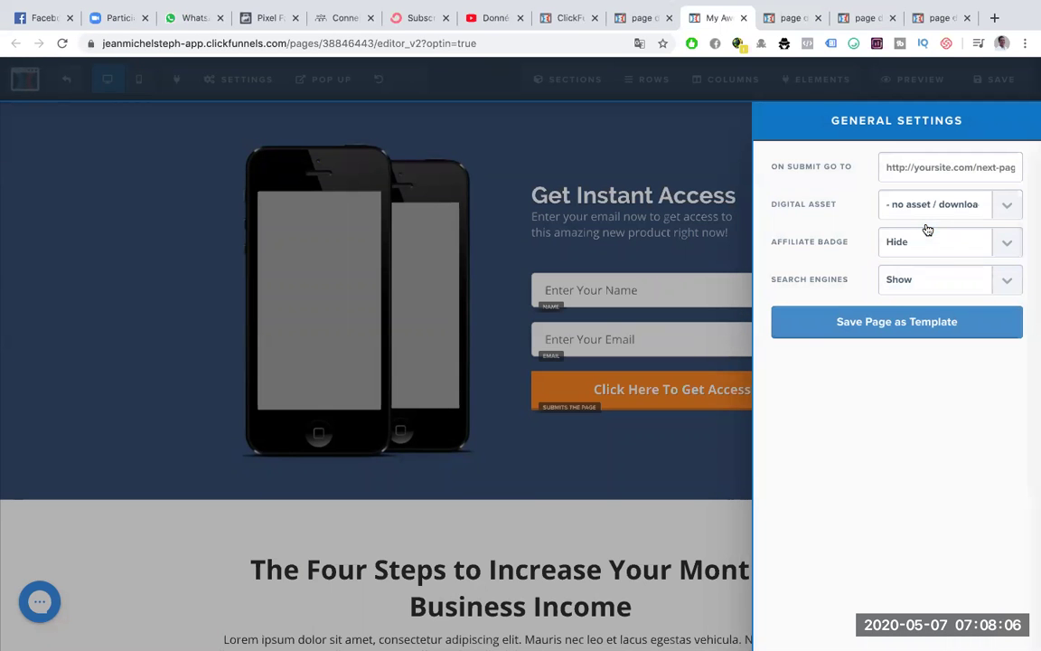
left_click(657, 148)
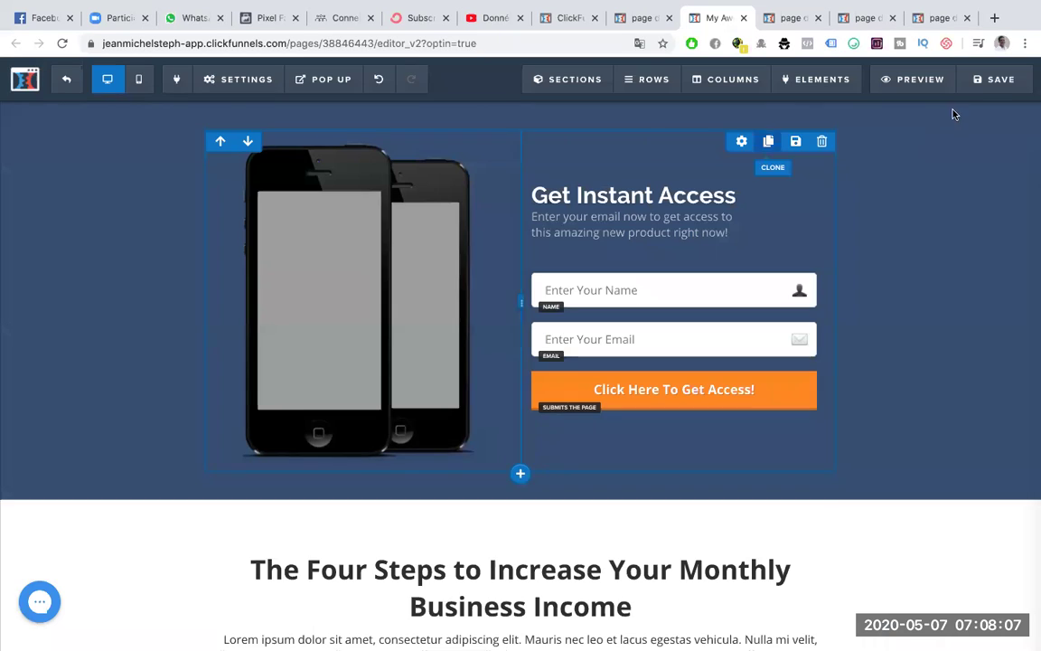
left_click(997, 83)
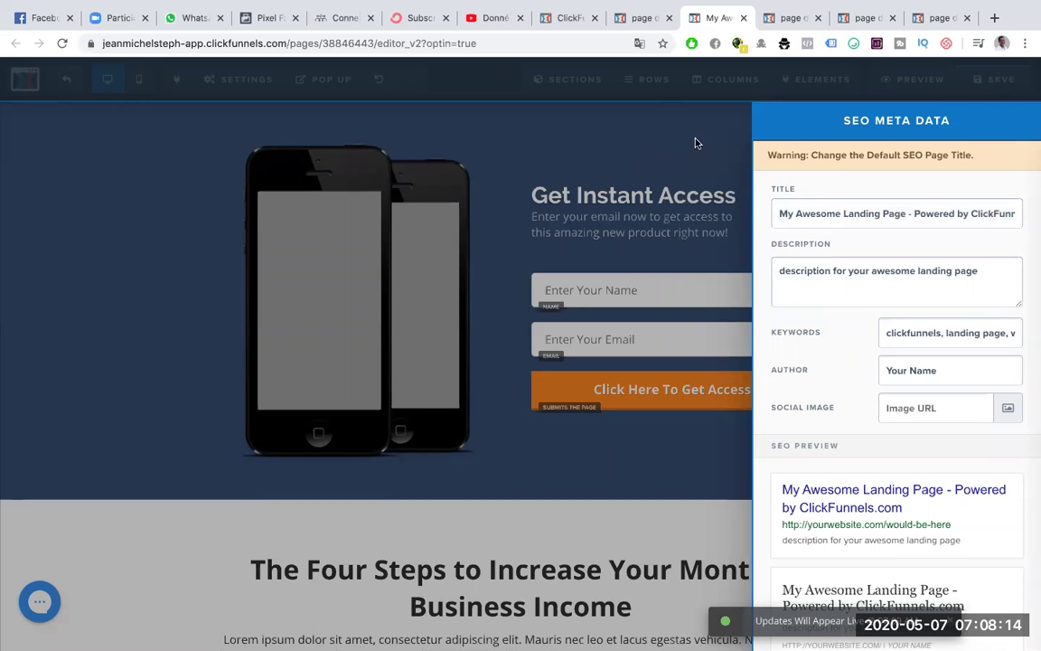
left_click(625, 126)
- Reload the page preview to check the affiliate badge, and return to the page editor
left_click(802, 20)
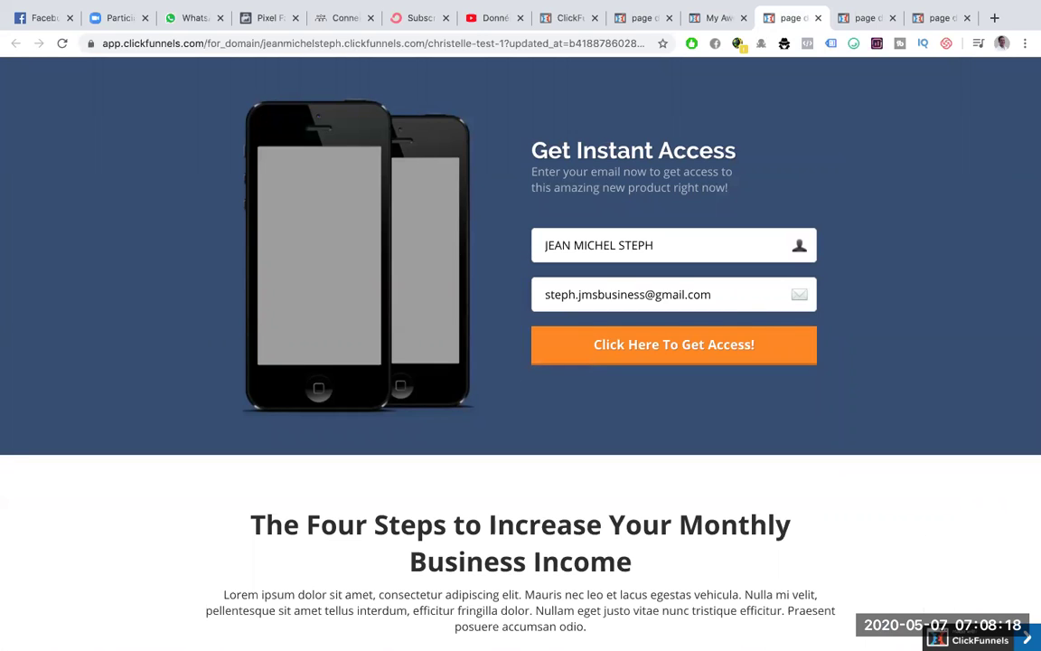
key("super+r")
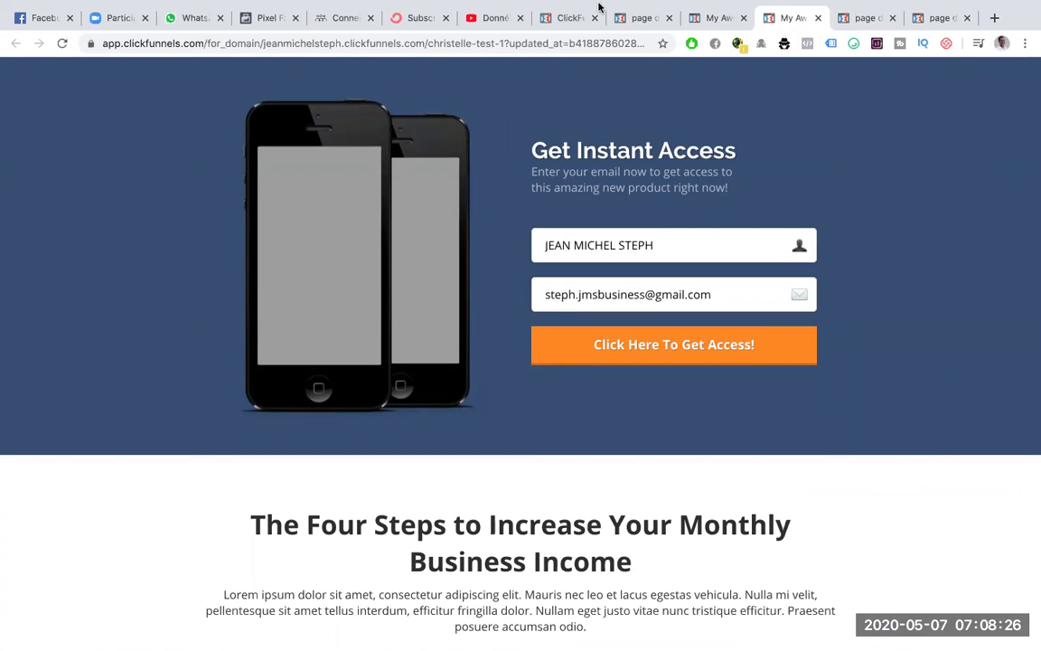
left_click(718, 18)
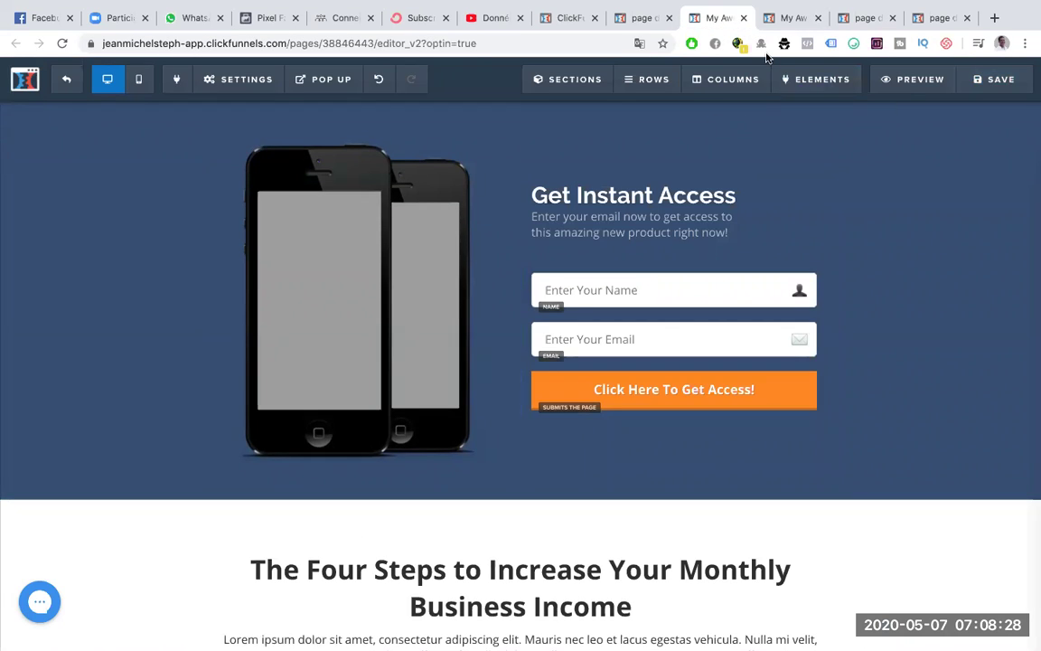
- Open the image library for the phone mockup image and copy the address of the BLŪ logo picture
left_click(410, 289)
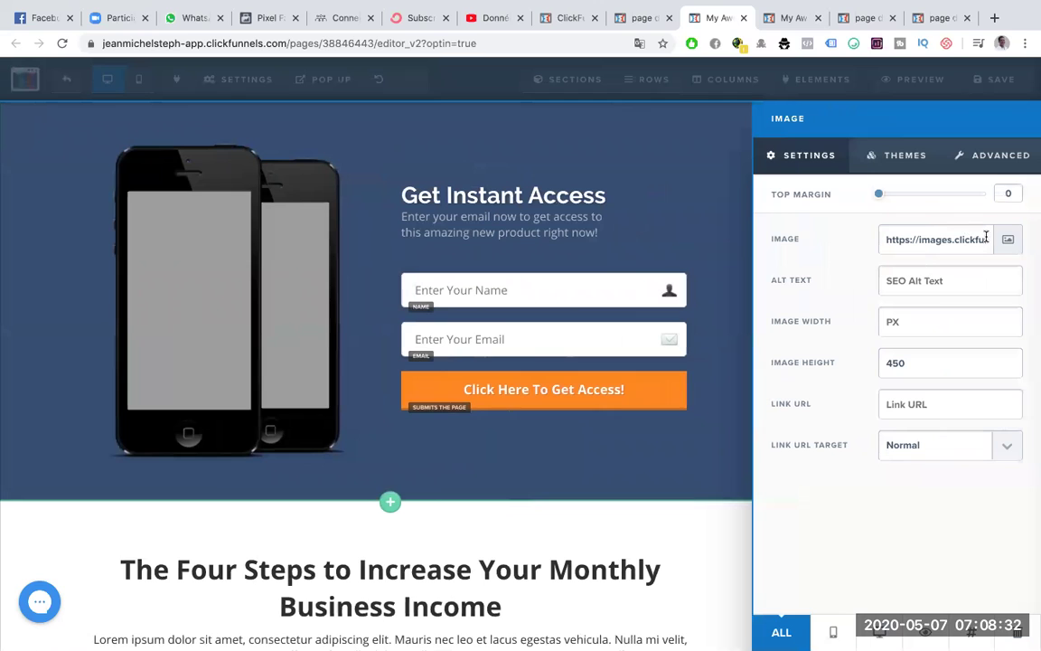
left_click(1008, 240)
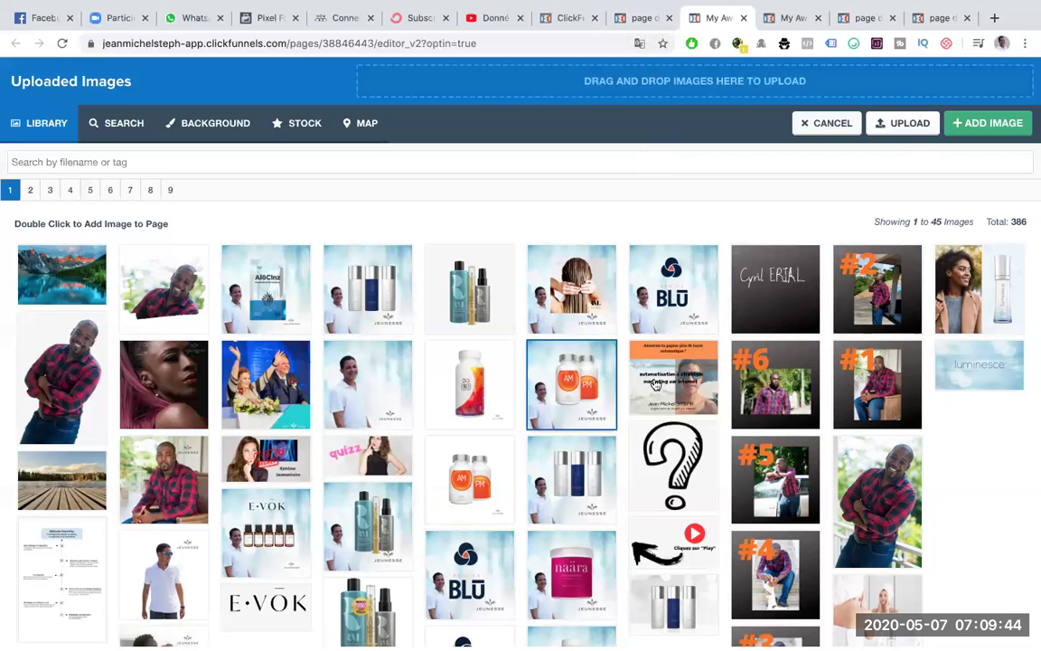
right_click(671, 295)
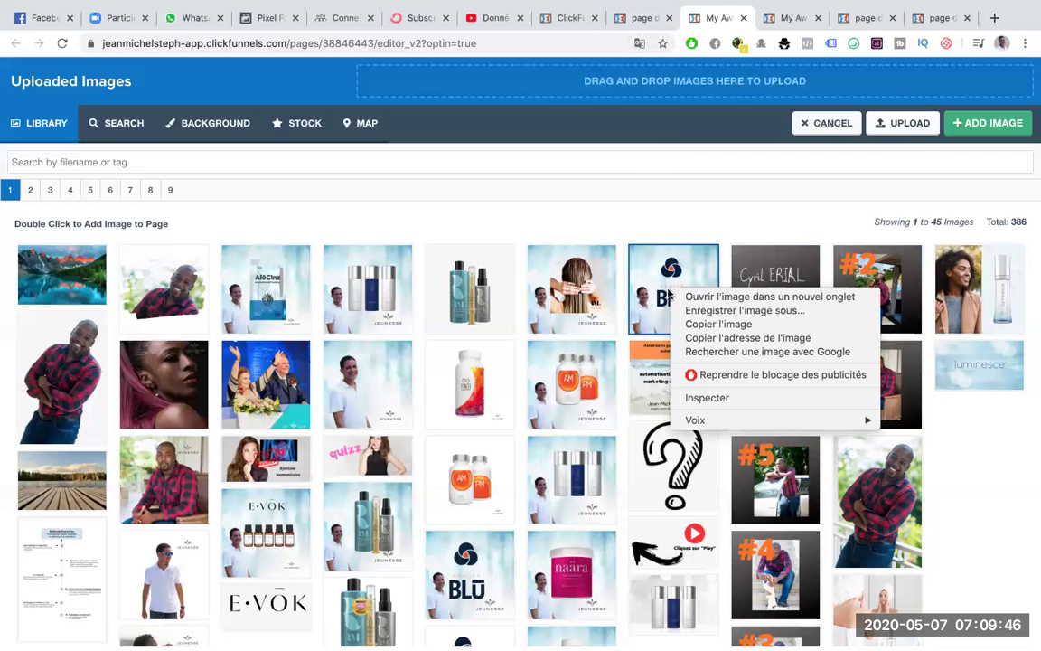
left_click(713, 343)
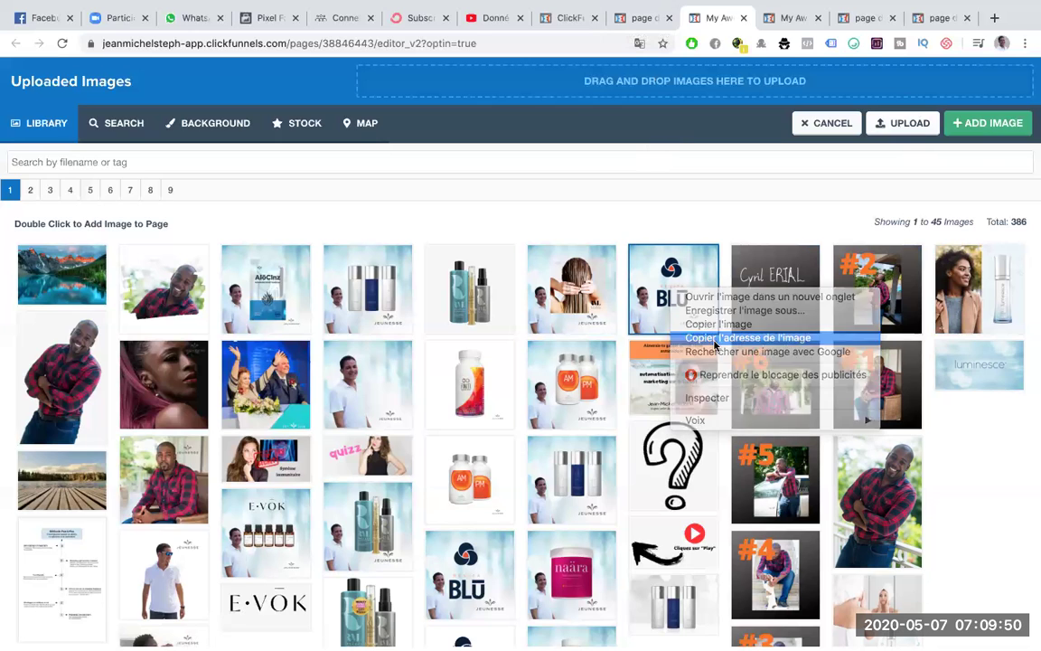
- Paste the copied image address as the Favicon URL in the funnel's settings, and save and update the settings
left_click(632, 19)
left_click(573, 20)
left_click(941, 131)
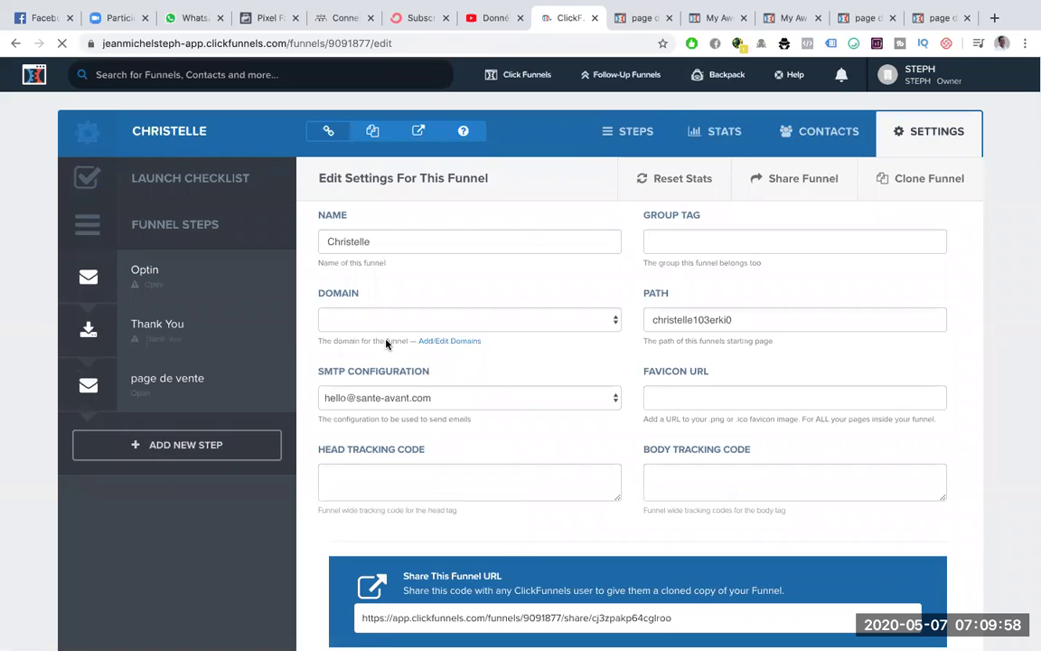
scroll(569, 363, "down", 3)
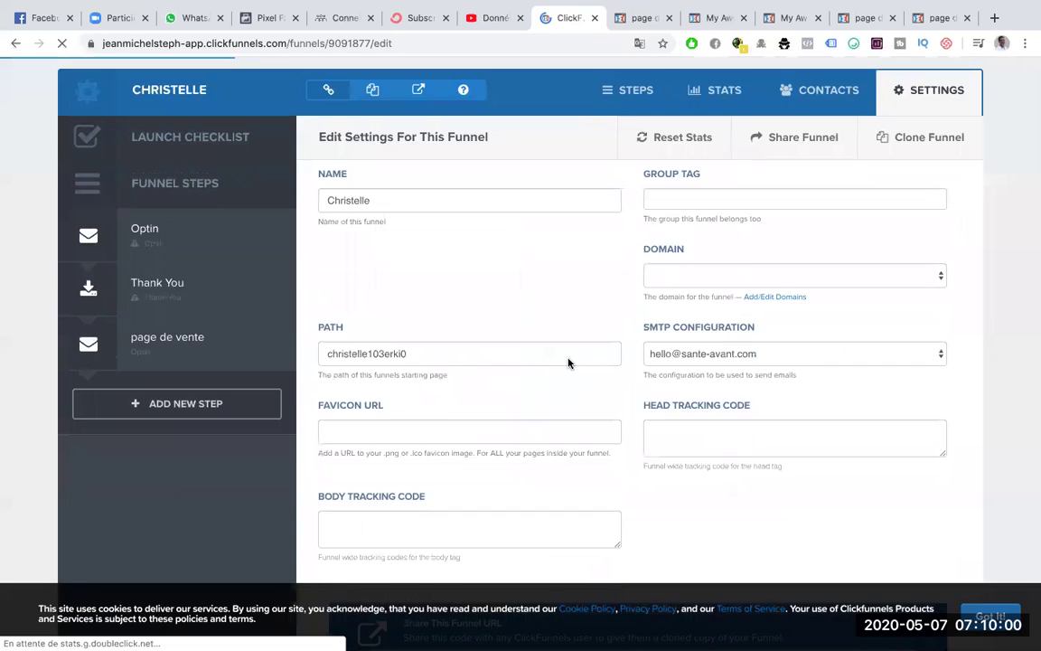
left_click(456, 290)
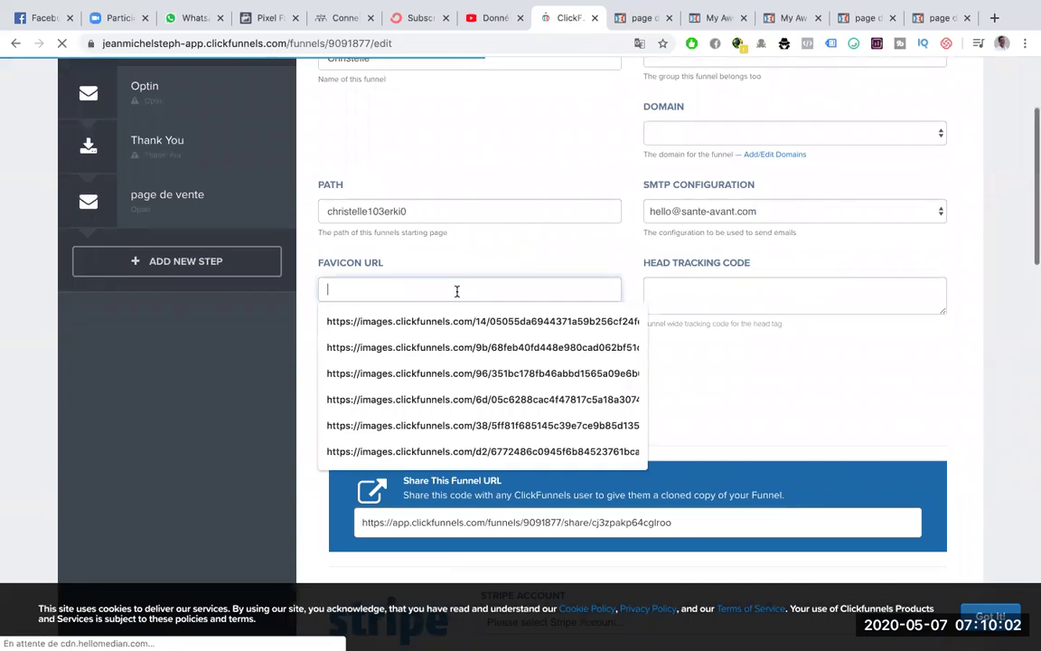
type("https://images.clickfunnels.com/ae/70663af4714f258a18c25372d66949/20.png")
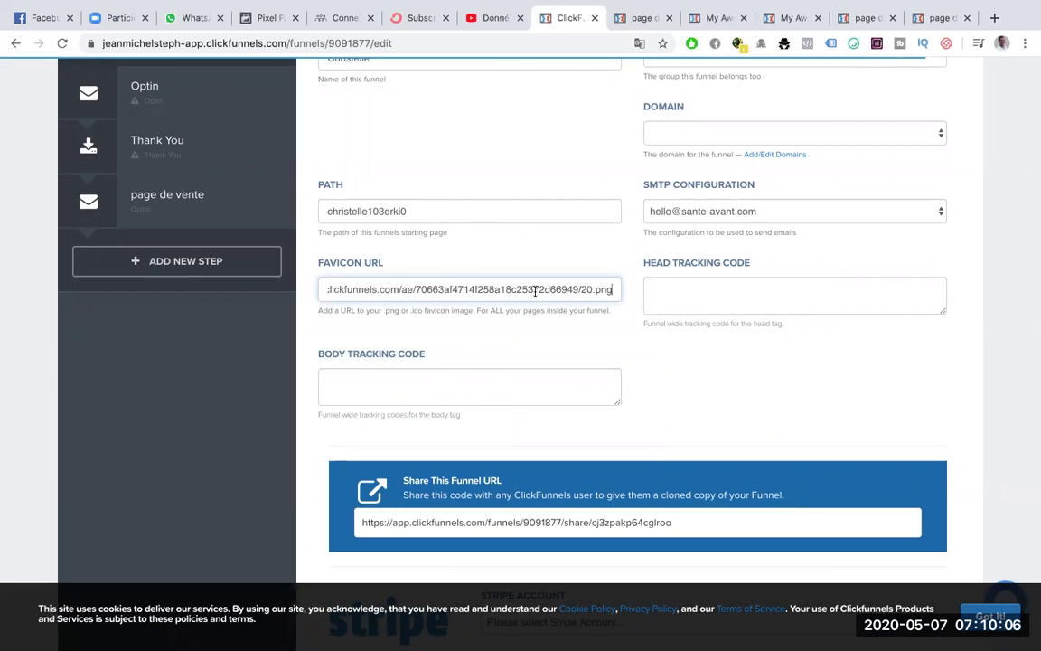
scroll(759, 316, "down", 15)
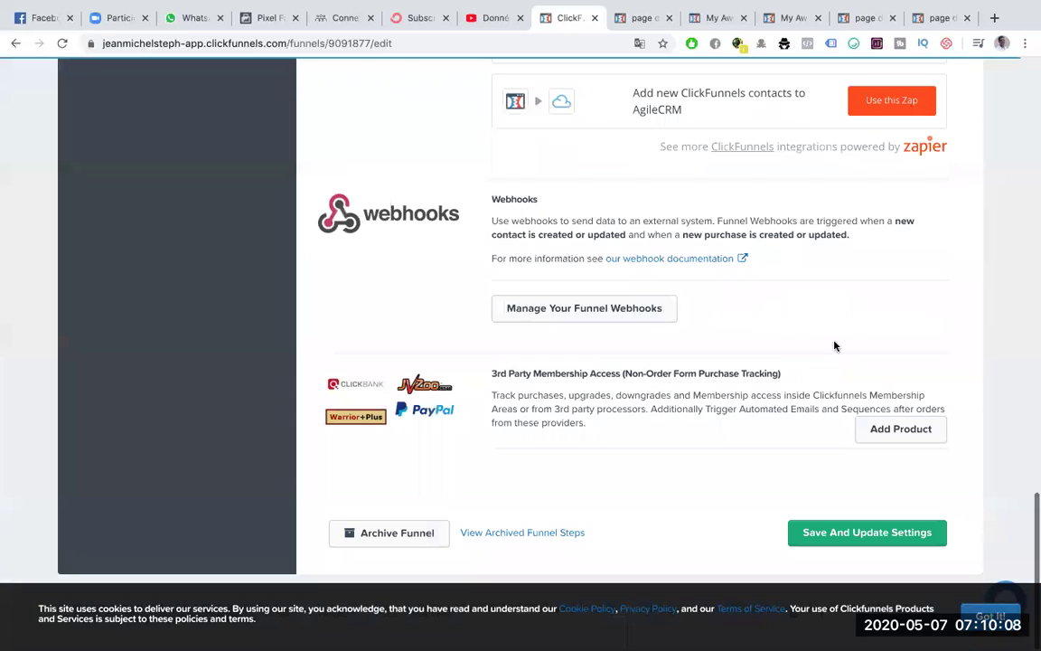
left_click(865, 537)
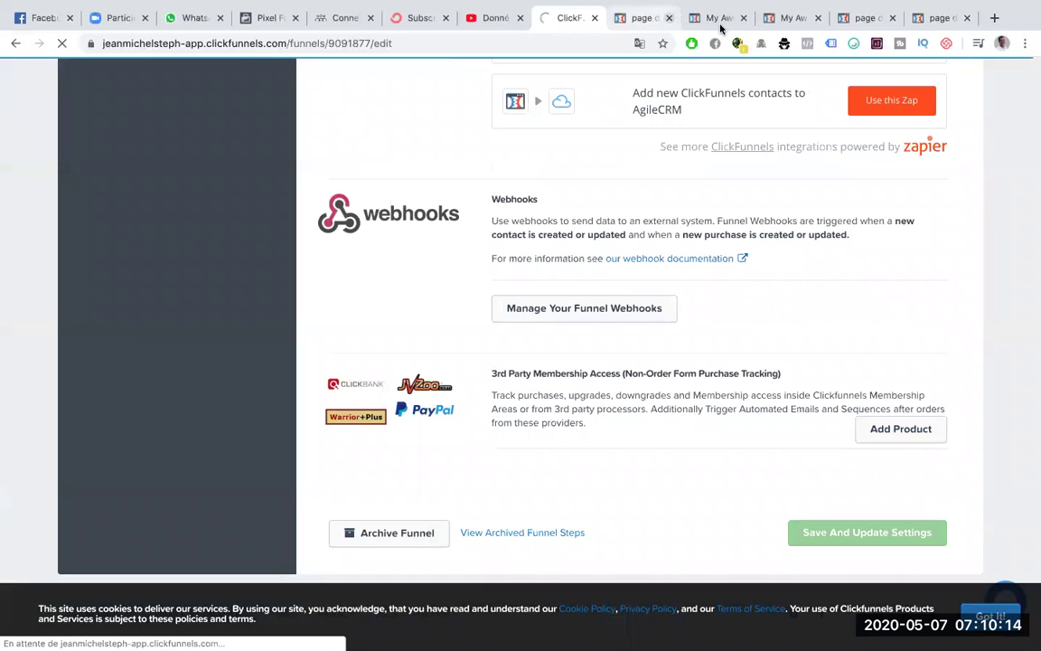
- Reload the live "page de vente" page to check its favicon, and return to the funnel
left_click(644, 18)
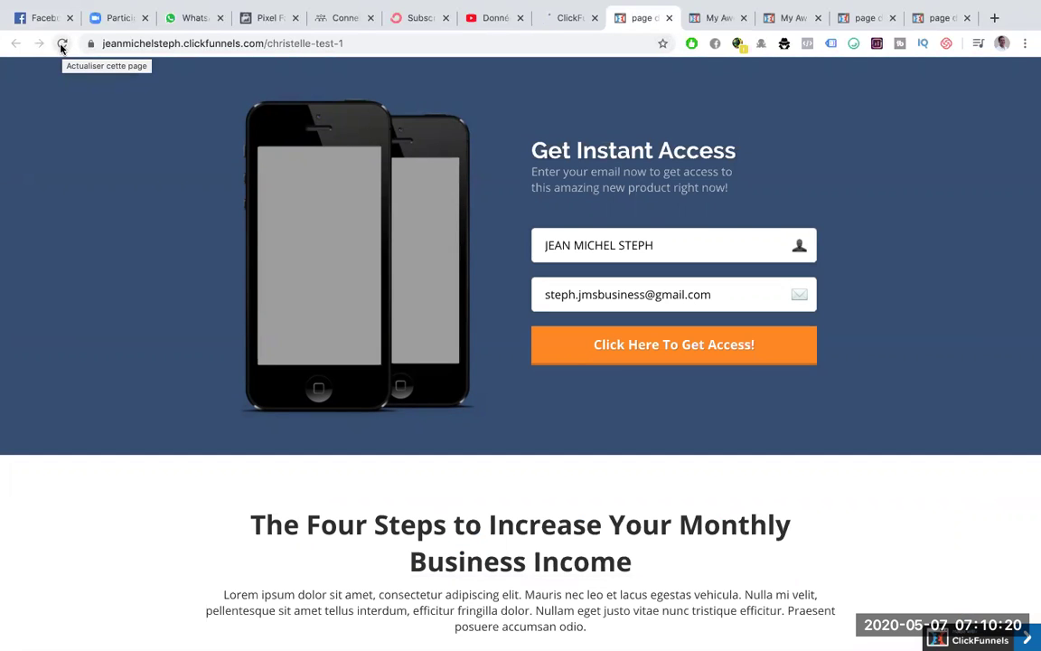
left_click(62, 45)
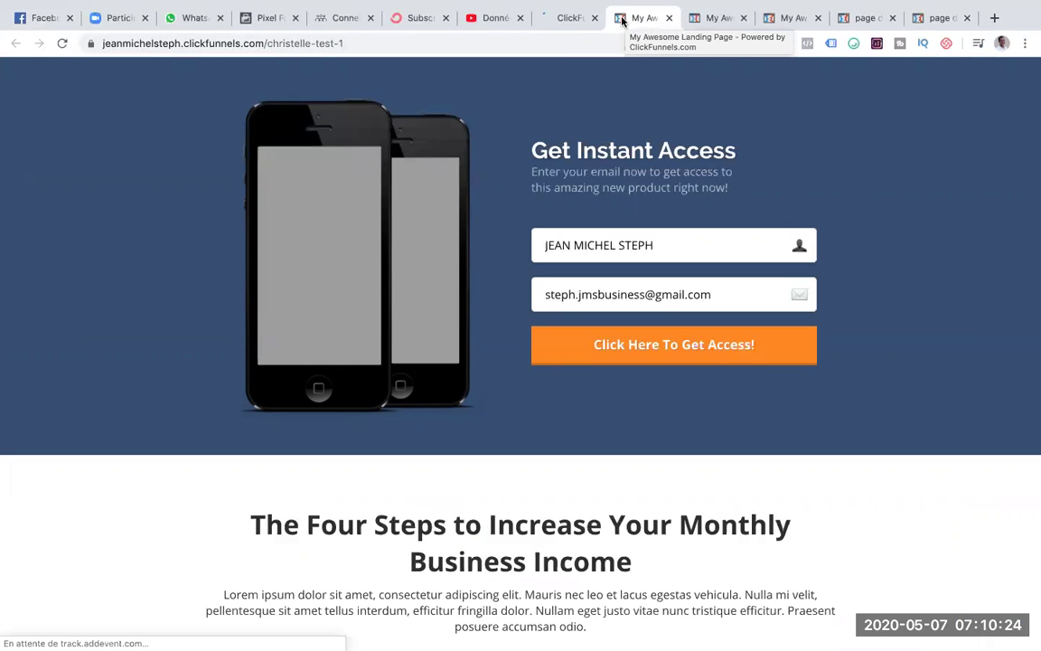
left_click(61, 45)
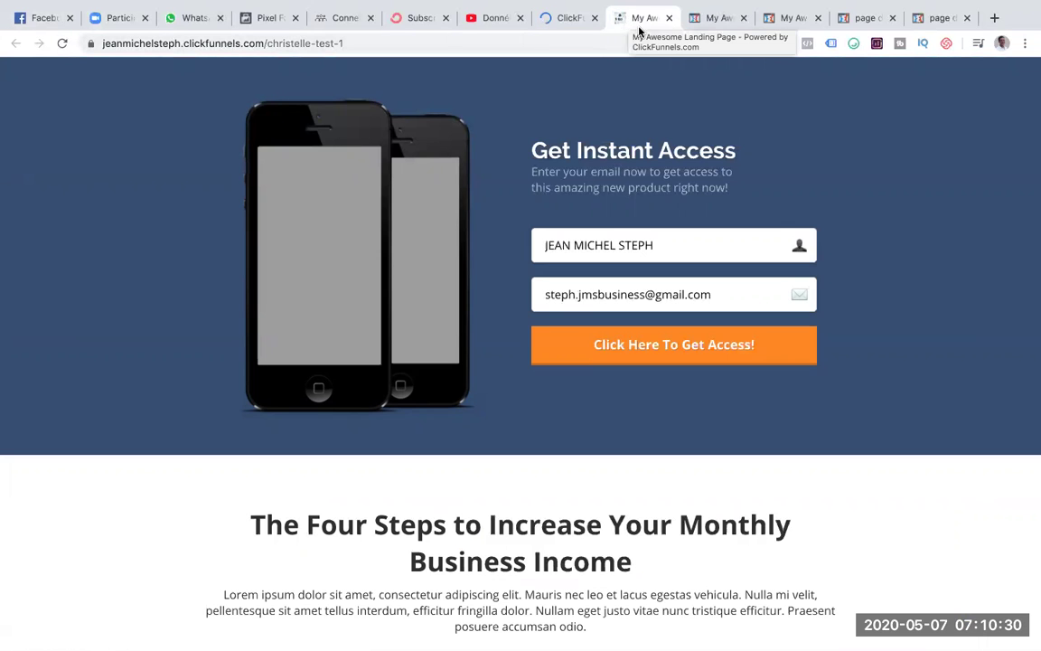
left_click(574, 25)
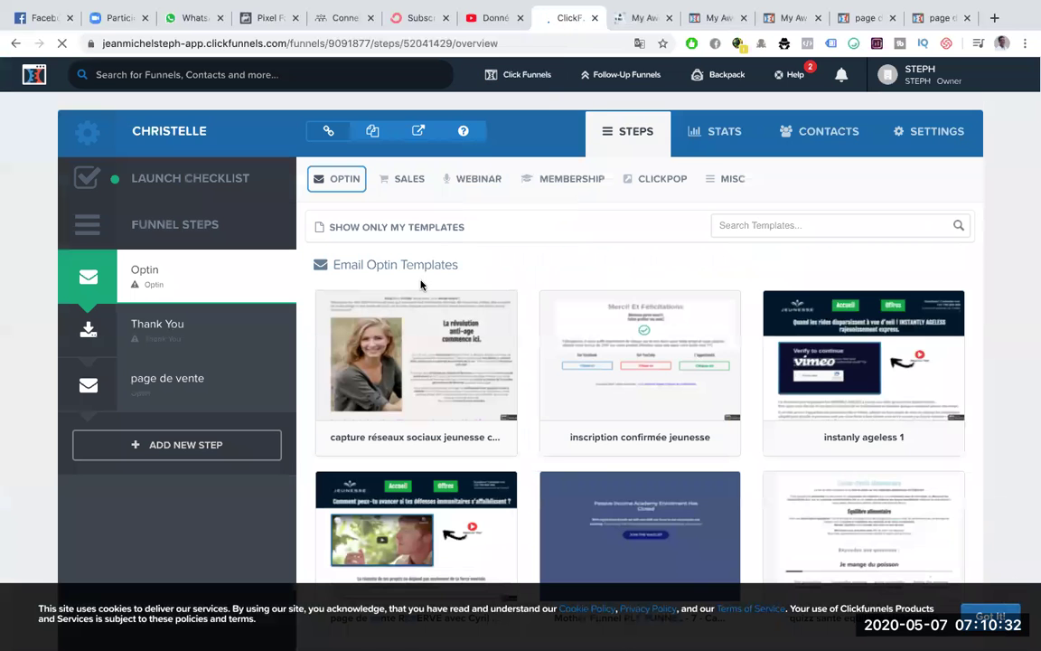
- Replace the phone mockup image with the dark picture showing a handwritten white name from the image library
left_click(715, 18)
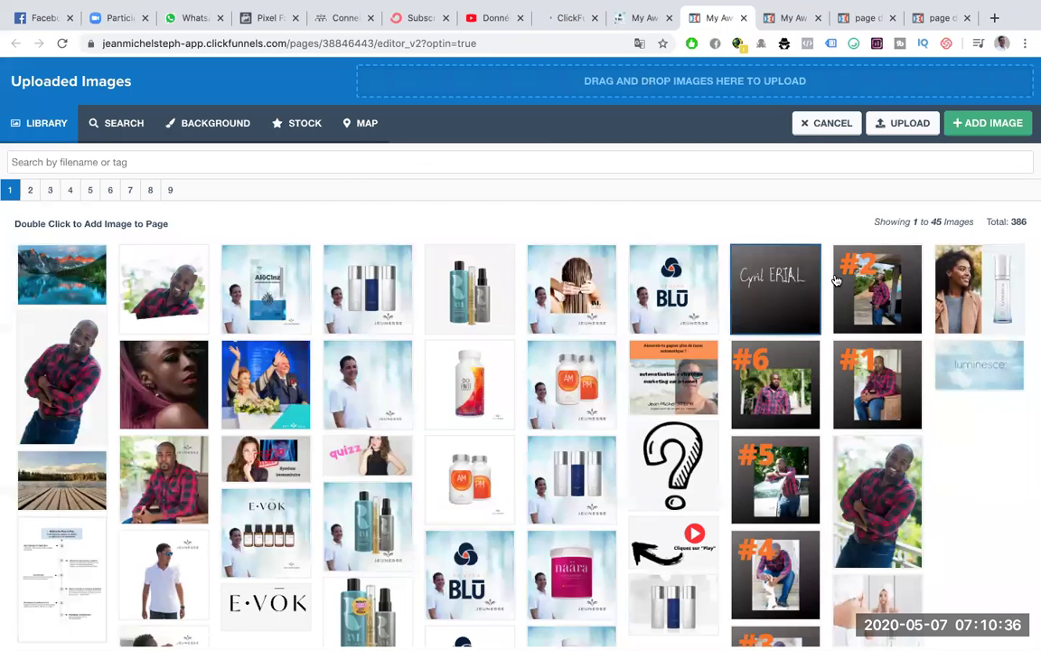
left_click(773, 289)
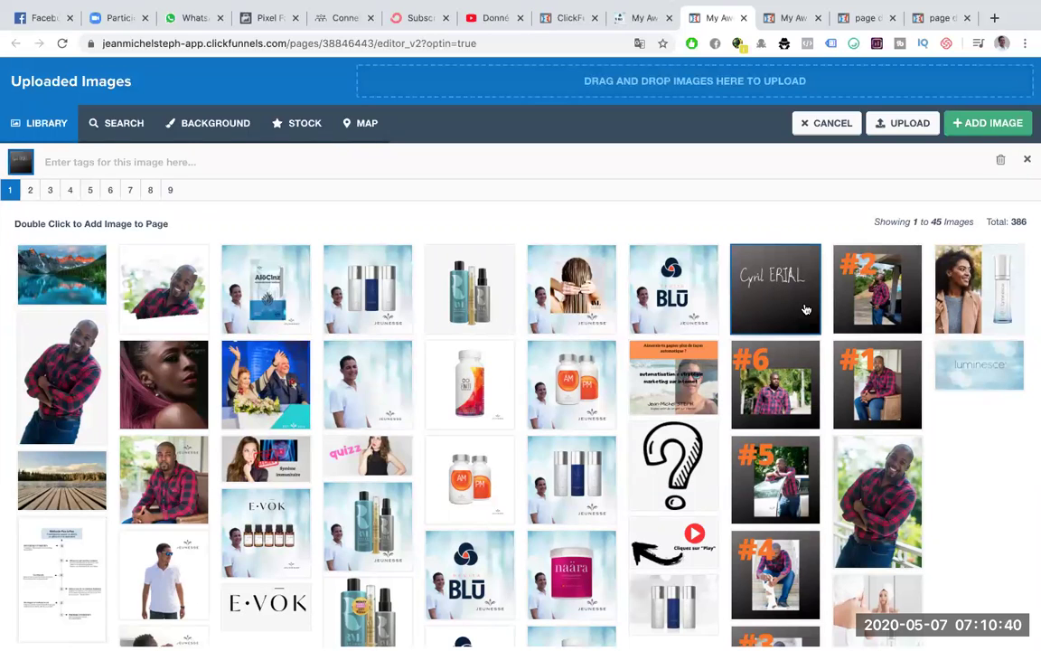
left_click(990, 123)
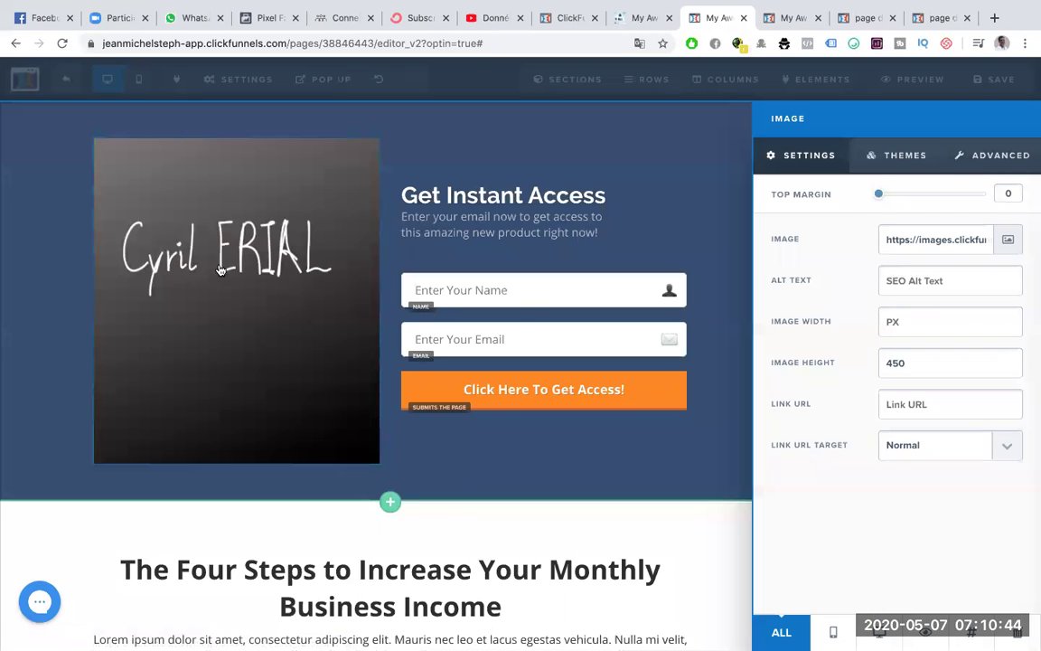
- Change the font family of the "Get Instant Access" headline to Poppins in the headline's settings
left_click(488, 202)
left_click(635, 193)
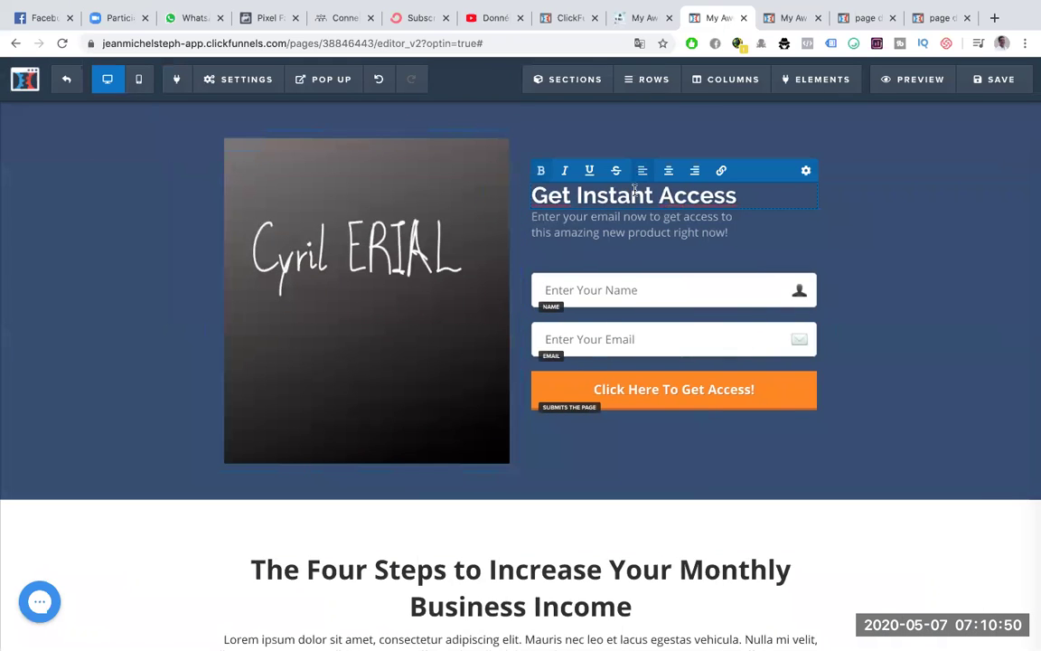
mouse_move(804, 172)
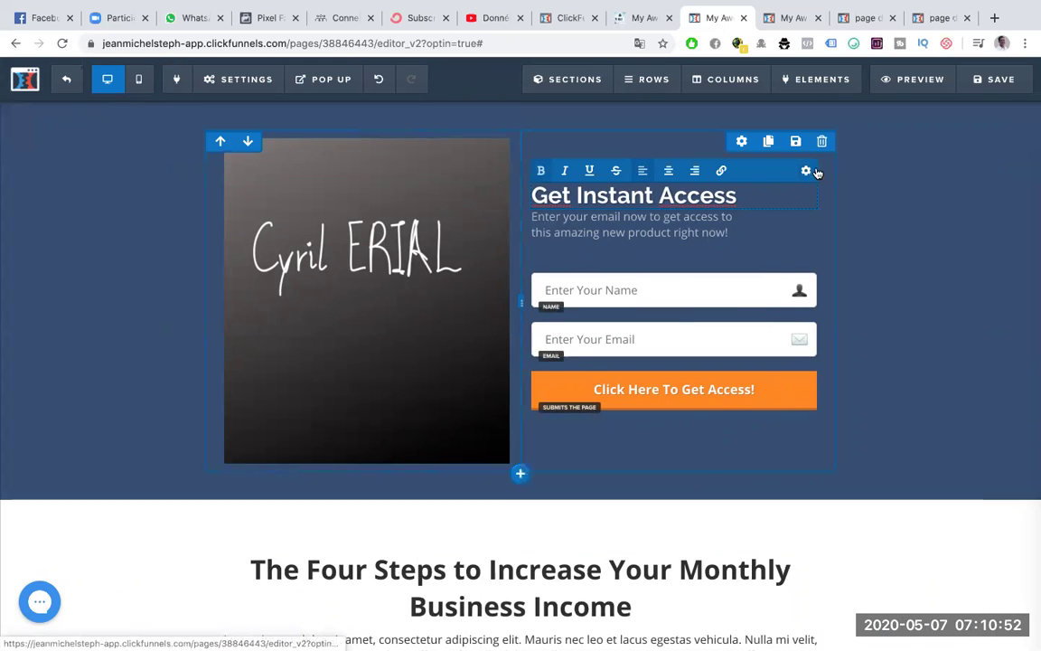
left_click(807, 171)
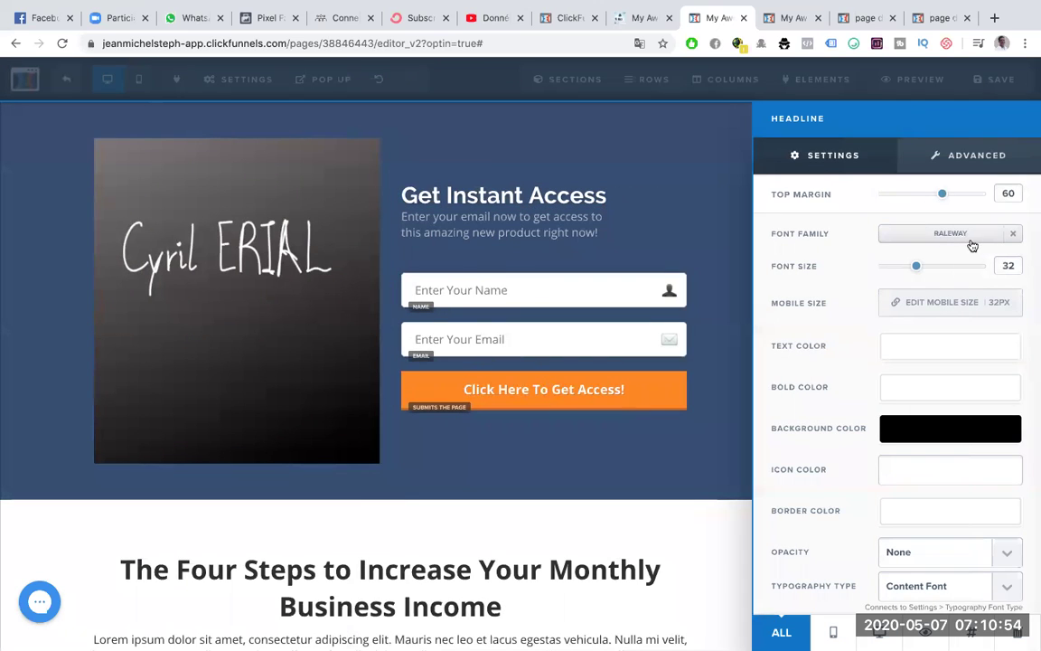
left_click(966, 235)
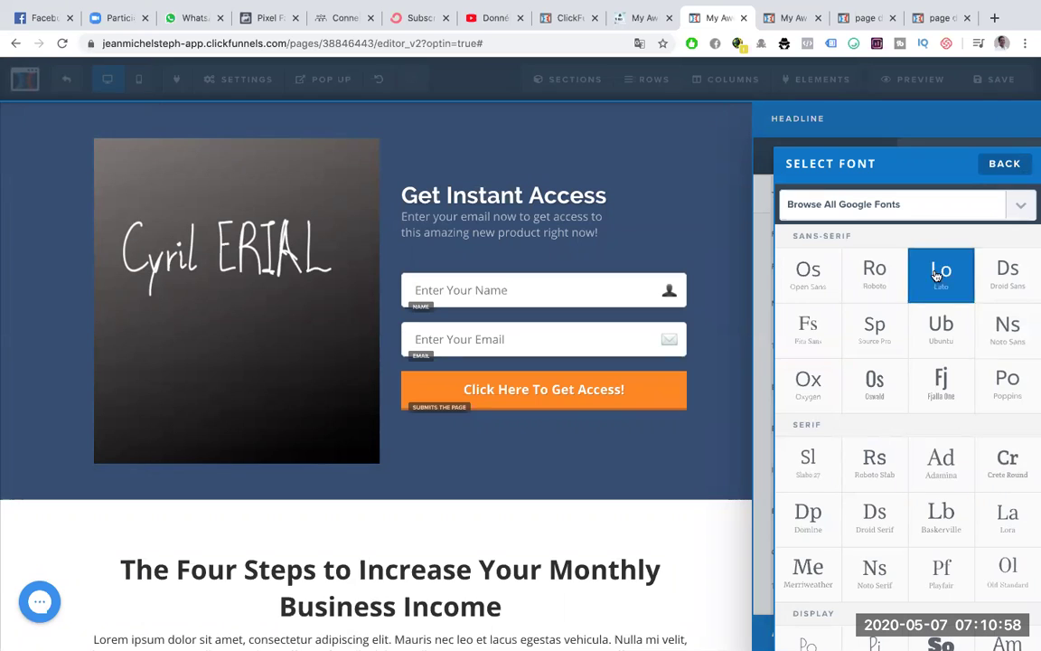
left_click(988, 400)
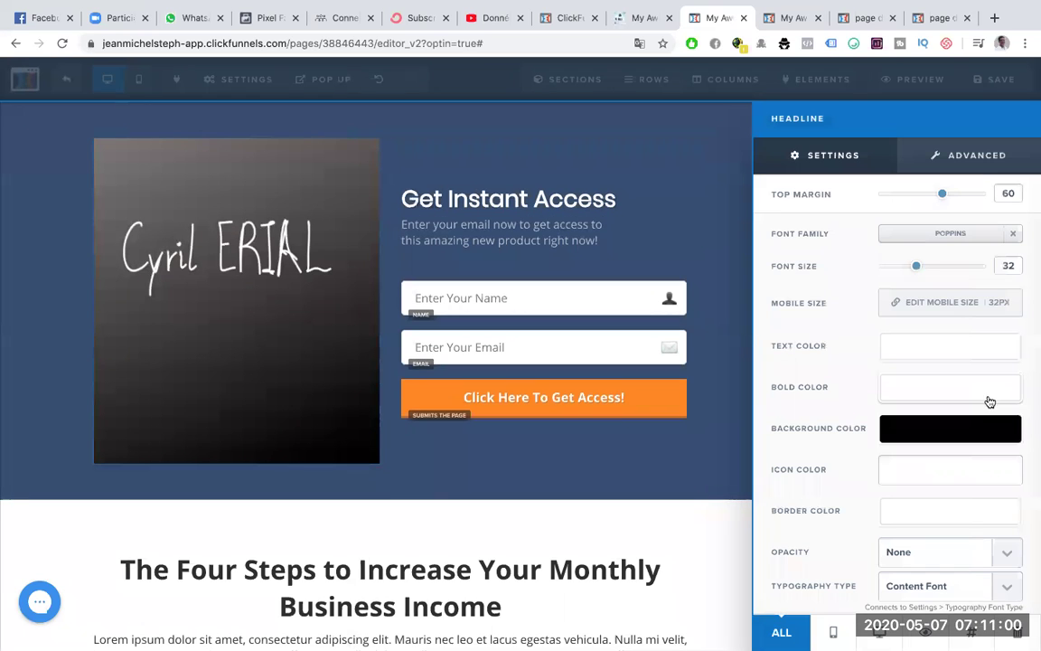
- Insert the sample text "hgDYzdayt" at the start of the "Get Instant Access" headline
left_click(607, 202)
left_click(607, 203)
type("hgDYzdayt")
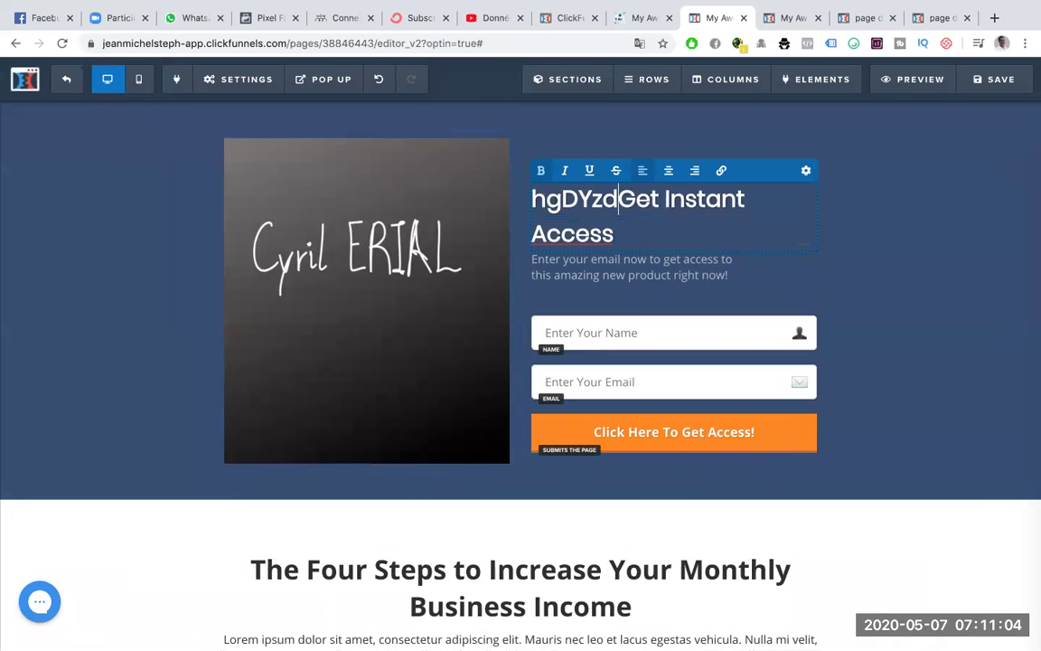
- Try centre and right alignment on the headline, and set it back to left alignment
left_click(669, 170)
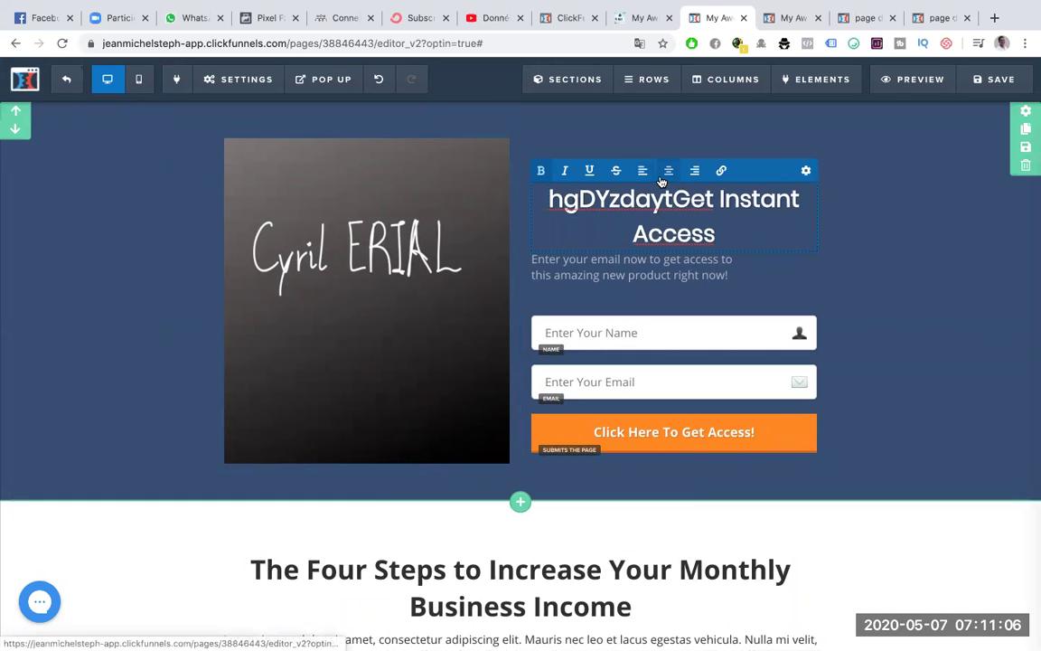
left_click(695, 170)
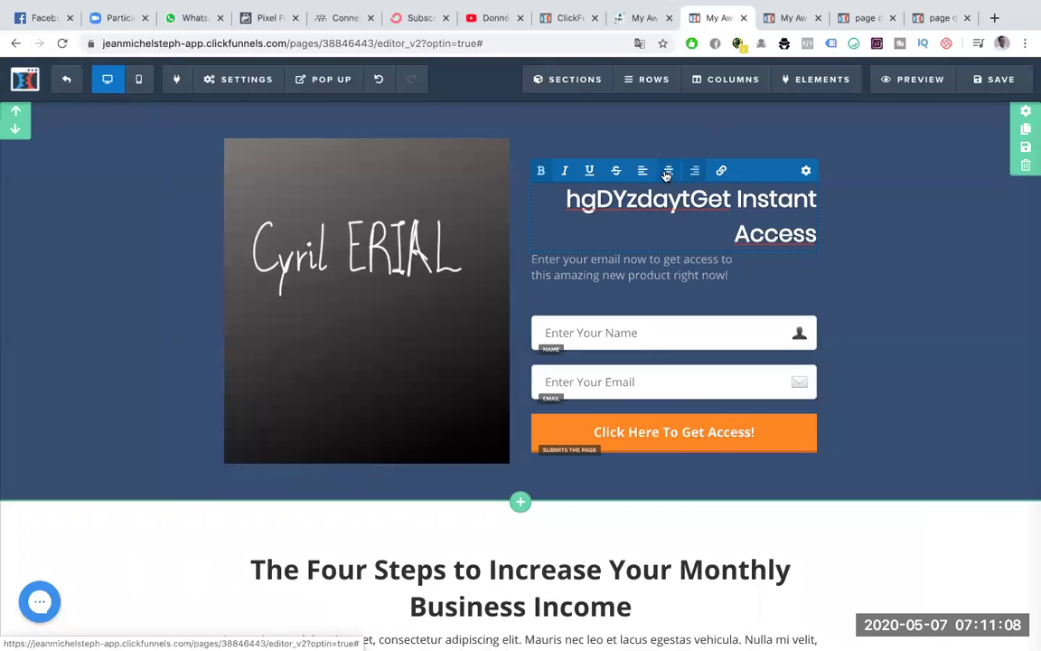
left_click(643, 170)
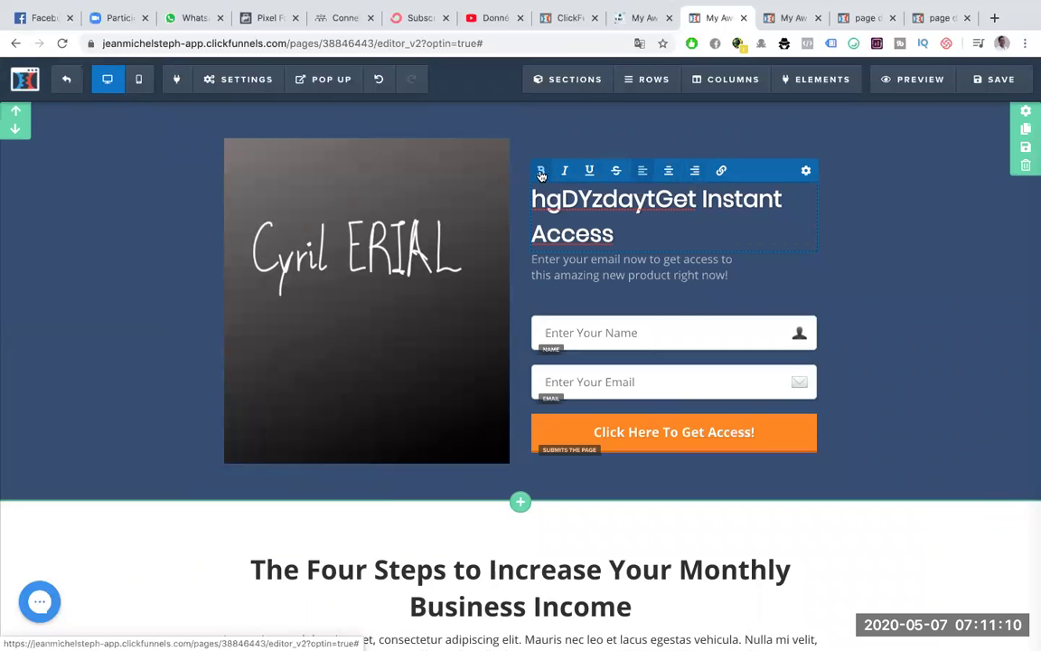
- Make the whole "hgDYzdaytGet Instant Access" headline italic, and try underline and strikethrough on it
left_click_drag(532, 197, 615, 235)
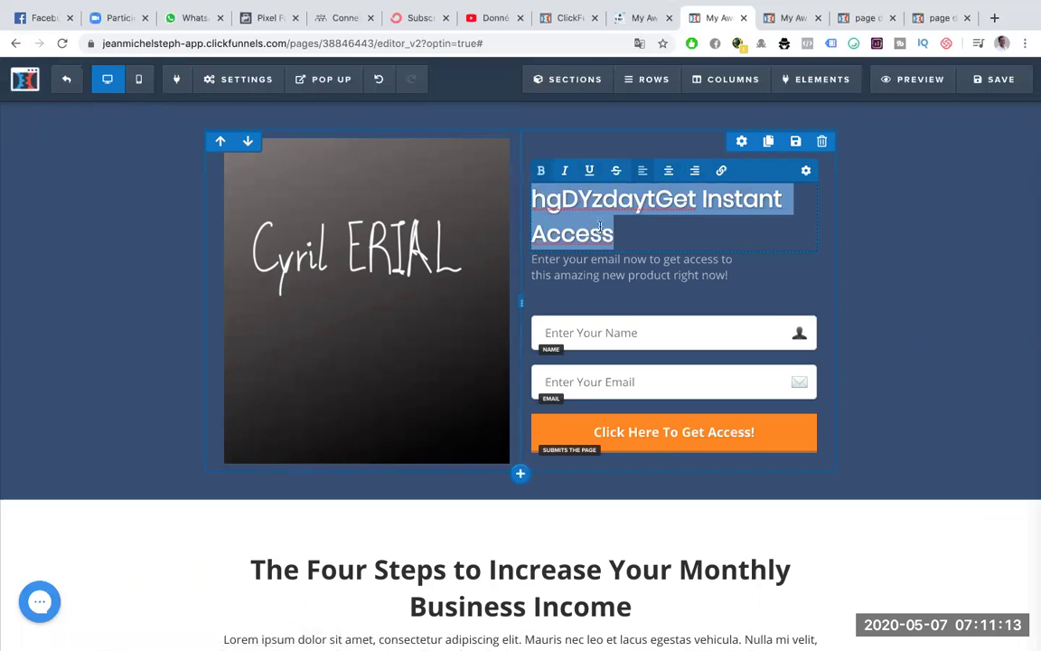
left_click(565, 170)
left_click(590, 172)
left_click(589, 171)
left_click(614, 170)
left_click(615, 171)
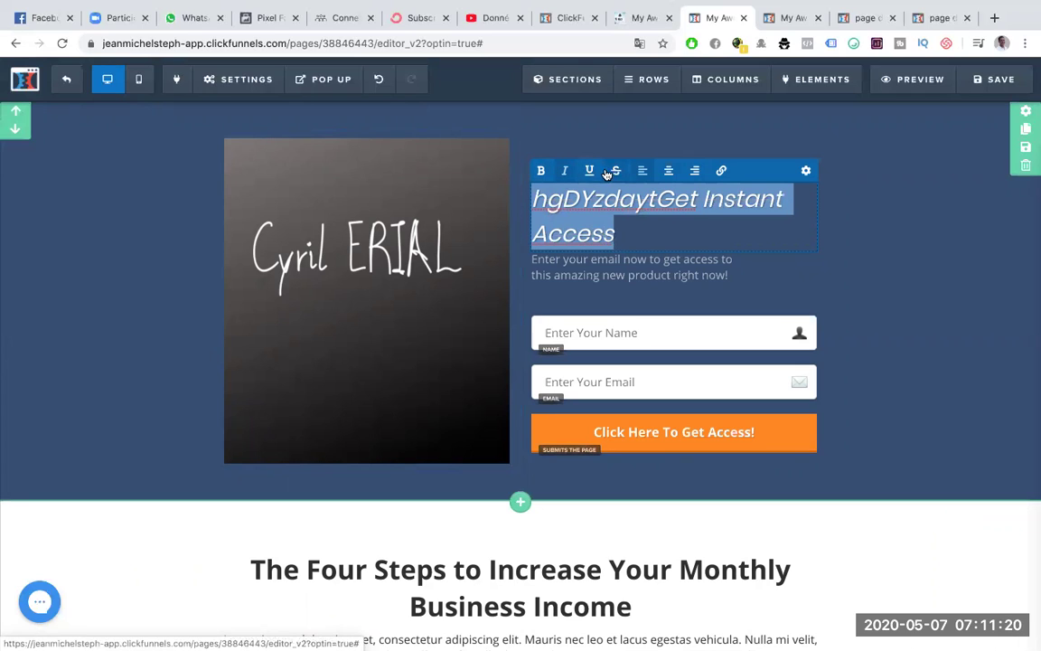
left_click(753, 229)
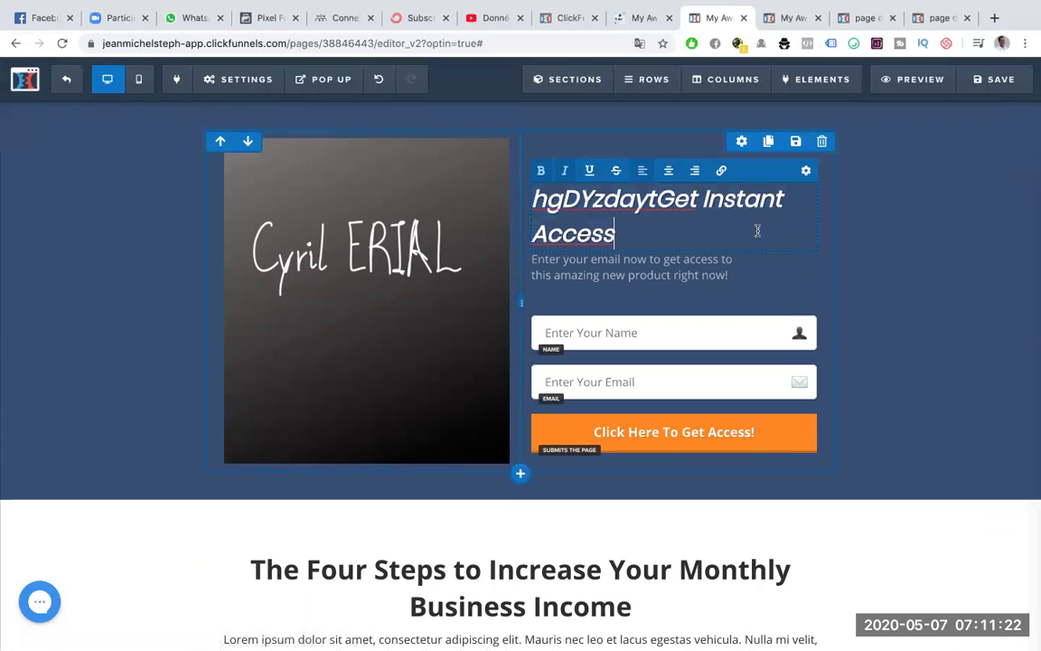
- Set the headline's text color to the medium blue from the recently used colors
left_click(806, 171)
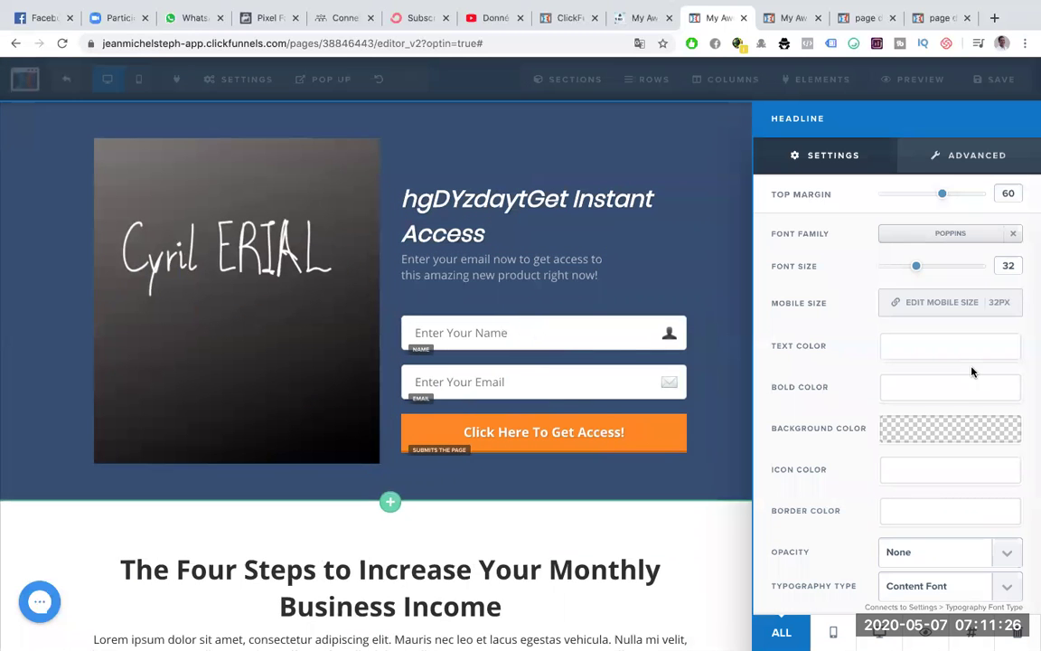
left_click(921, 347)
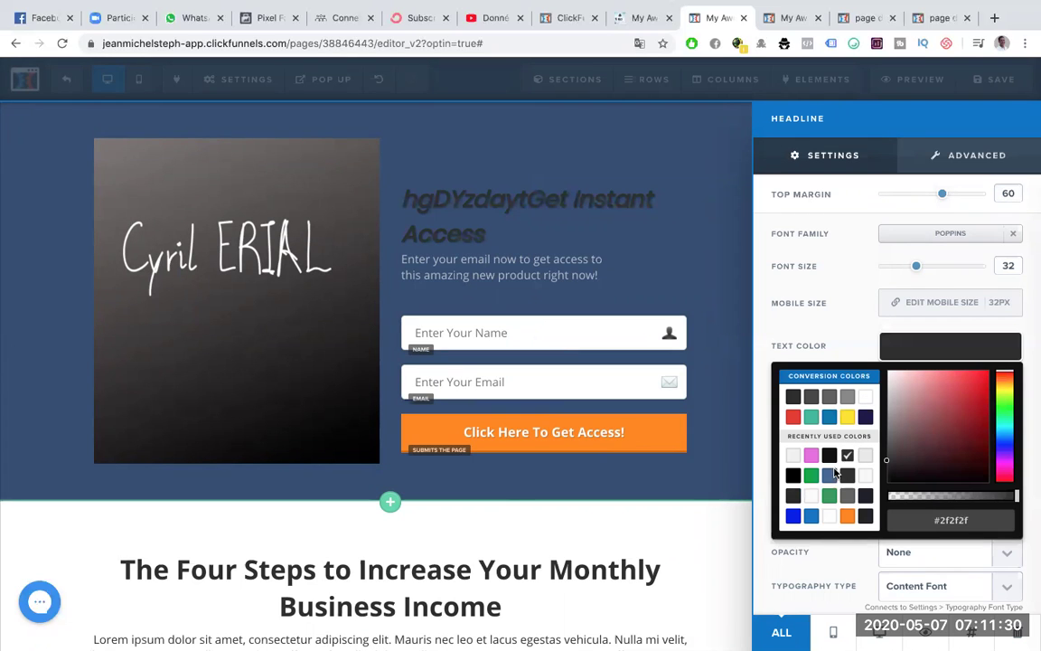
left_click(828, 475)
left_click(852, 318)
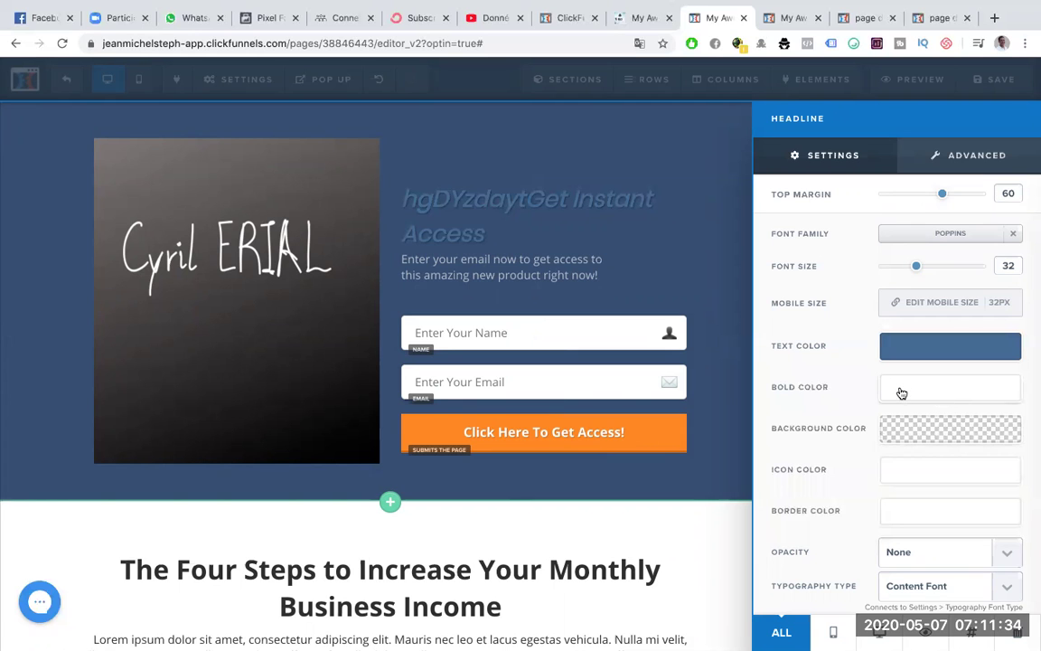
left_click(901, 393)
left_click(433, 177)
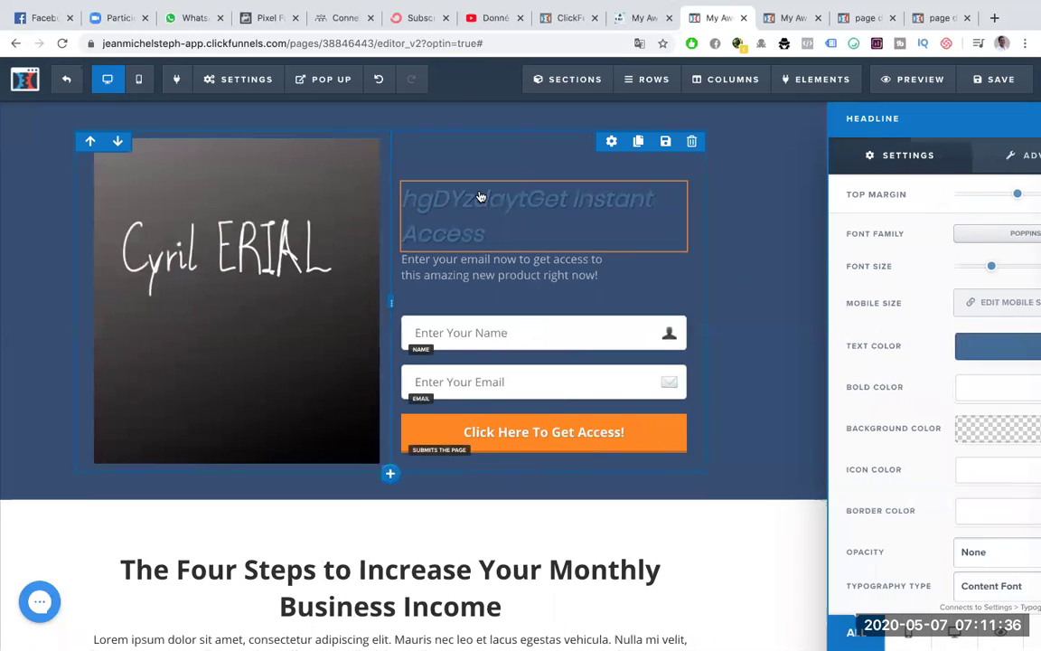
- Remove bold from the whole headline, and make only the word "Access" bold without italics
left_click(555, 195)
left_click_drag(533, 197, 625, 247)
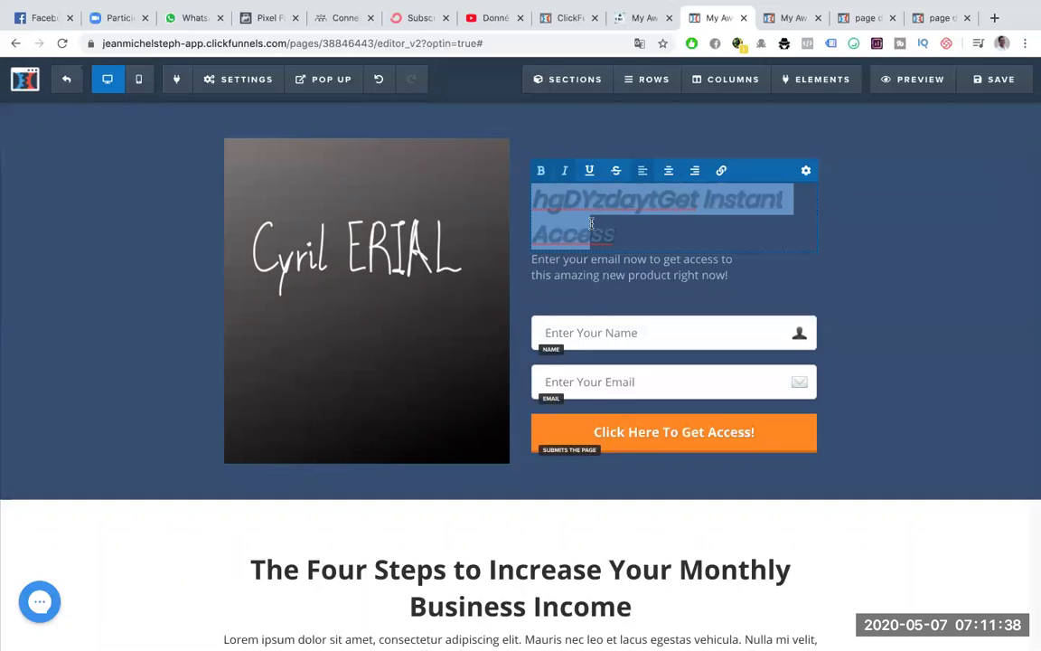
left_click(541, 170)
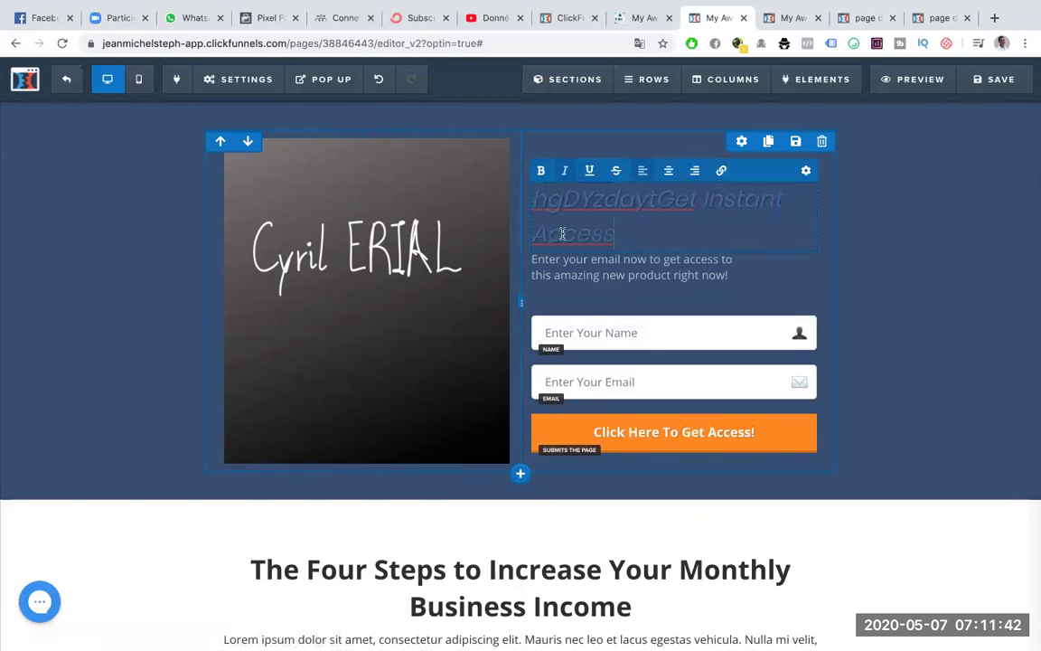
left_click_drag(536, 233, 629, 239)
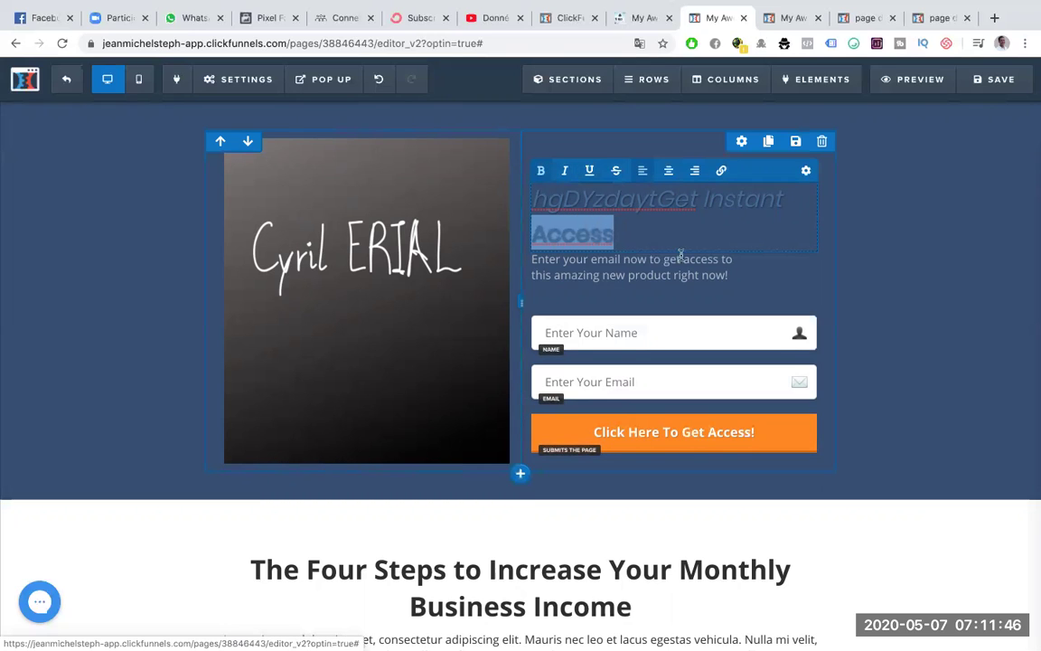
left_click(734, 254)
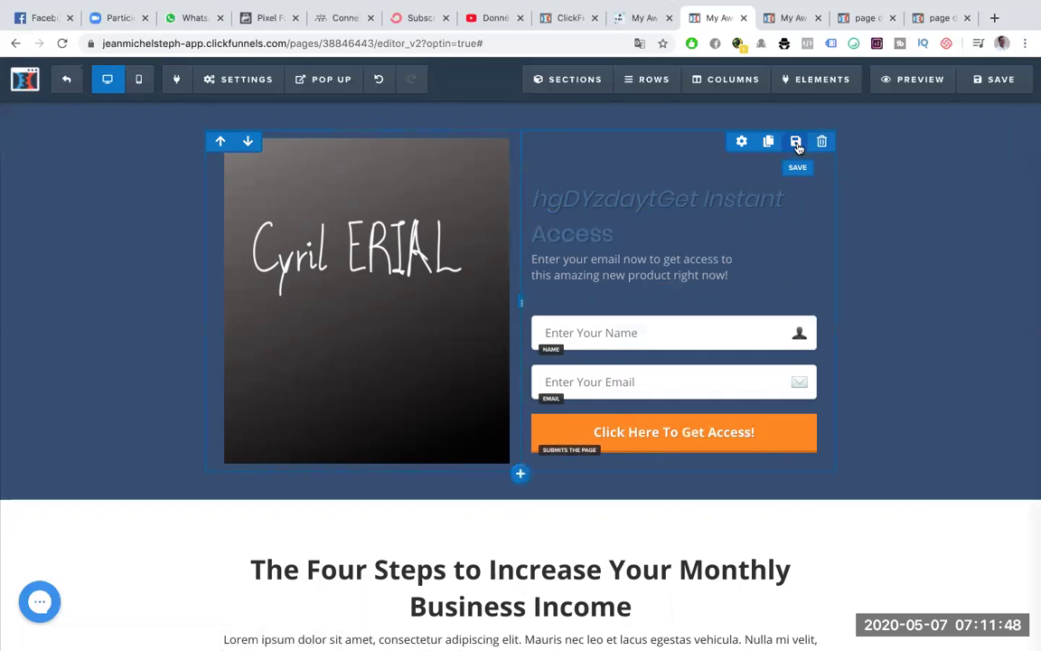
- Try green #30a05c as the two-column row's background color, and set it to the very light grey swatch
left_click(741, 141)
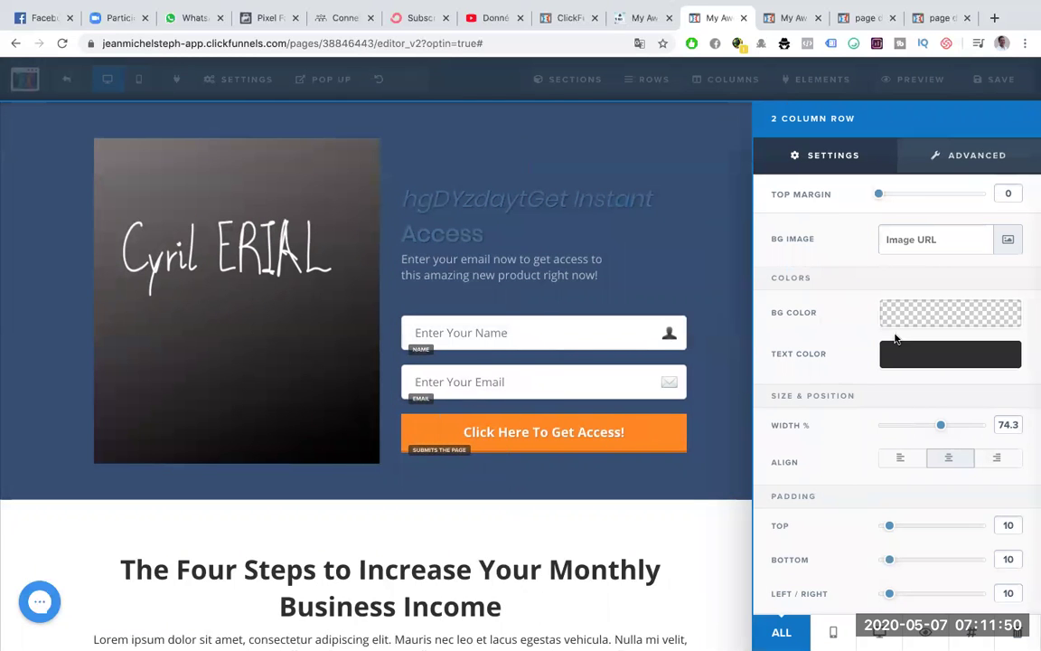
left_click(914, 327)
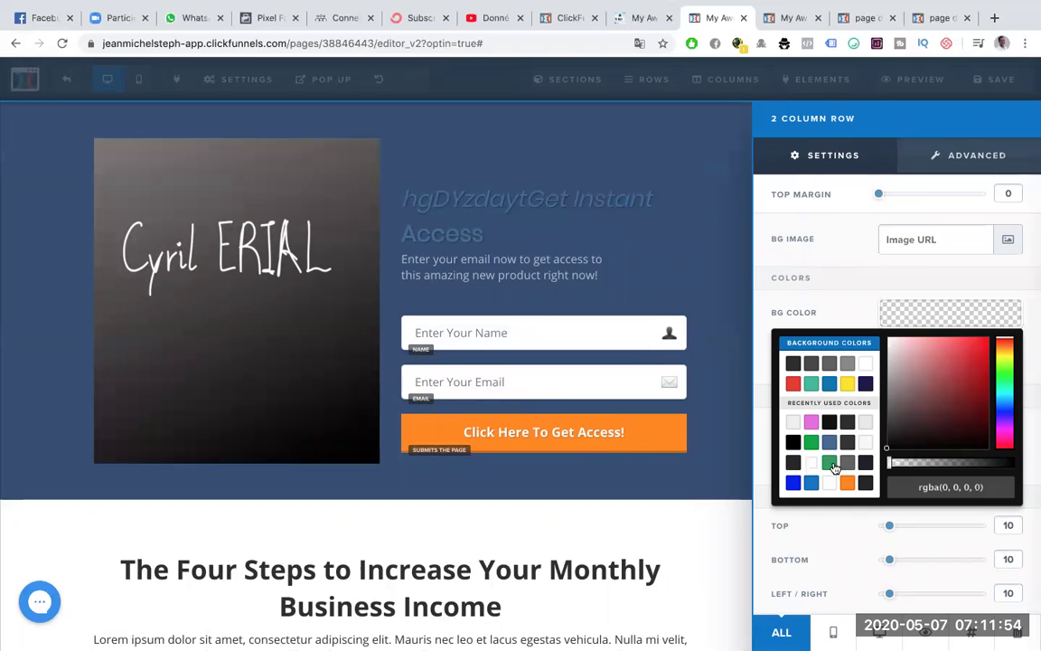
left_click(831, 463)
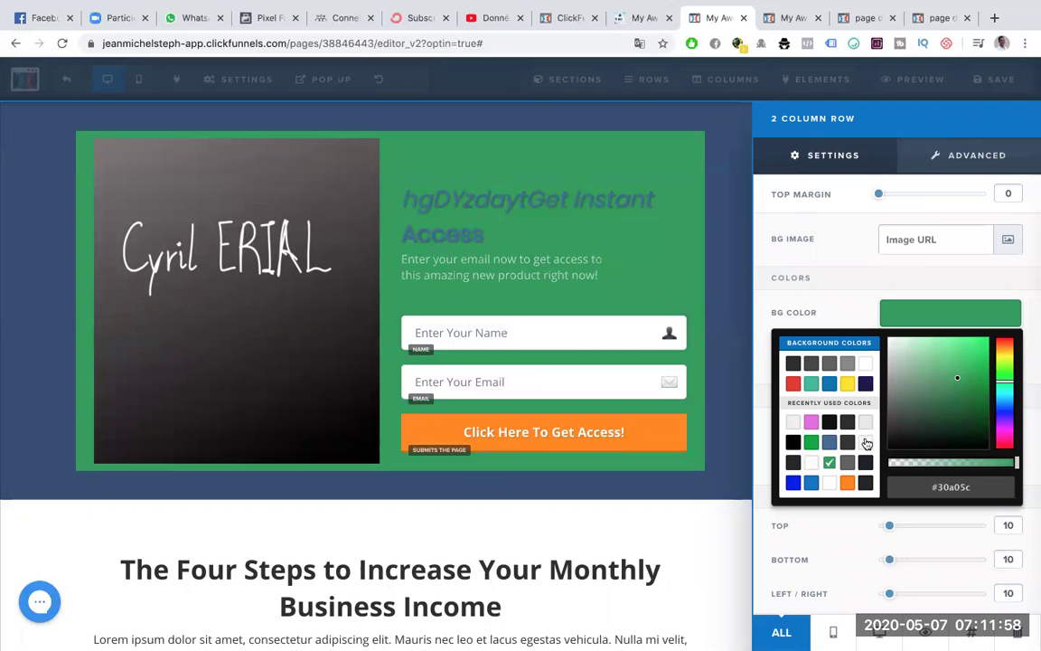
left_click(865, 441)
left_click(792, 309)
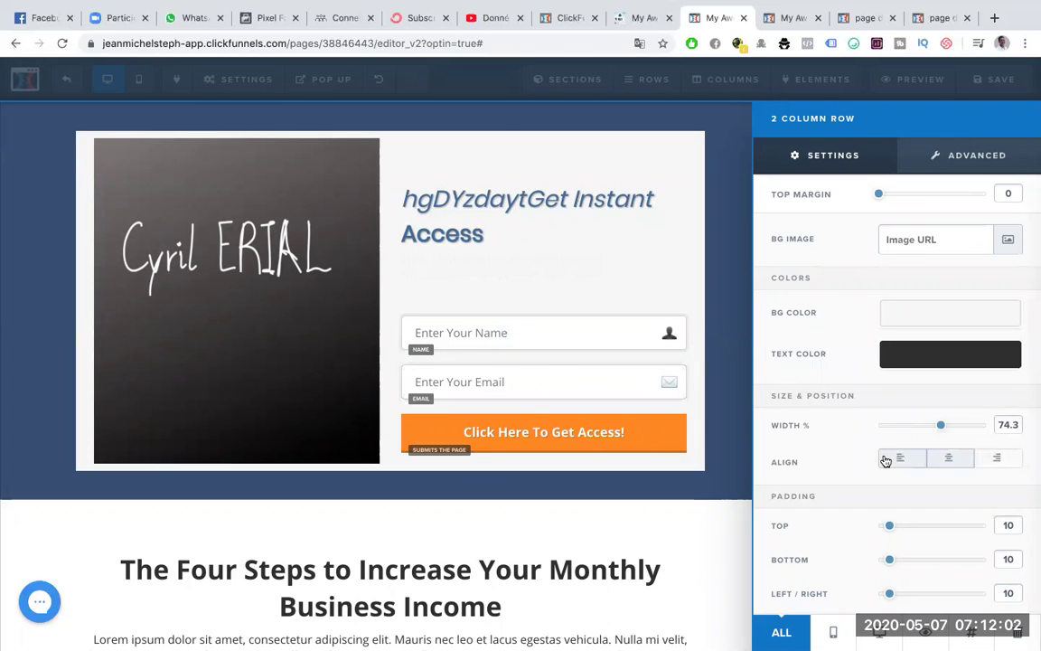
- Review the font and color options in the headline's settings
left_click(452, 197)
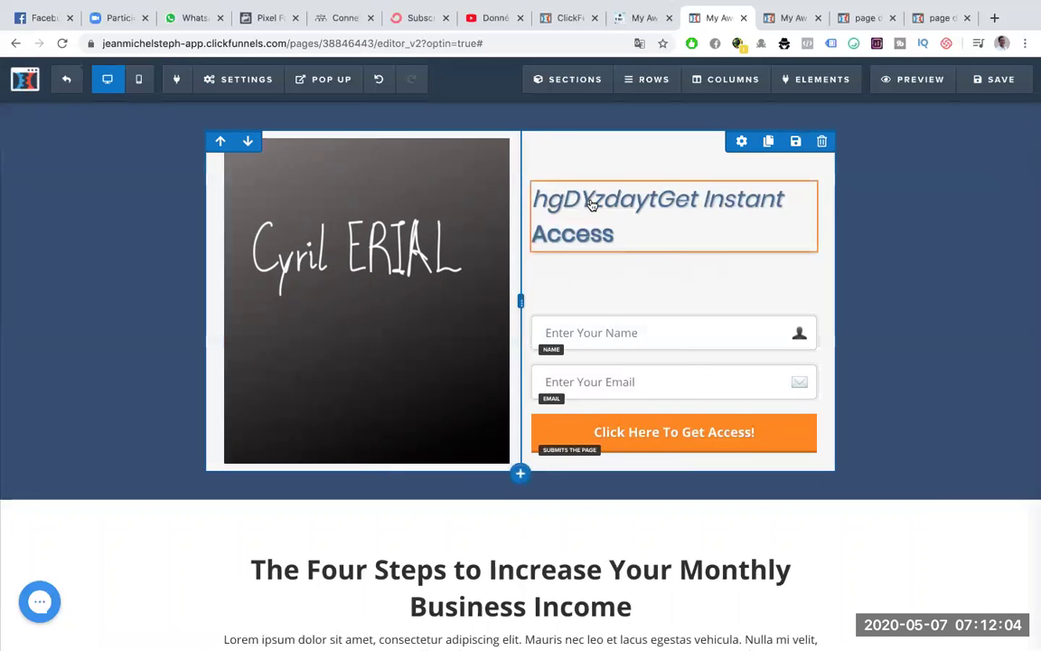
left_click(805, 170)
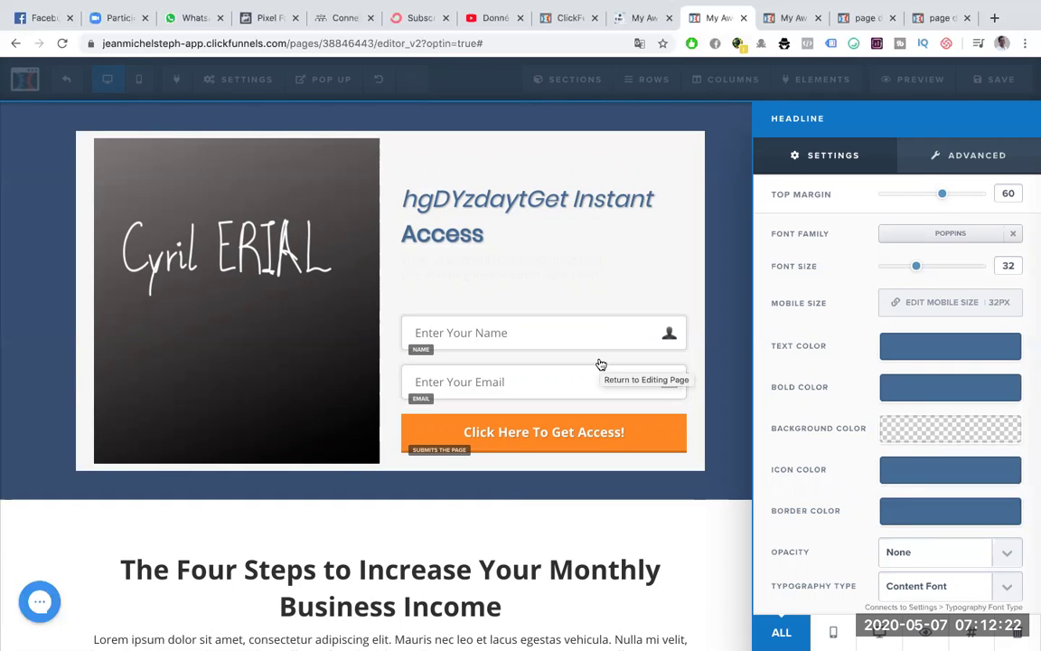
left_click(767, 316)
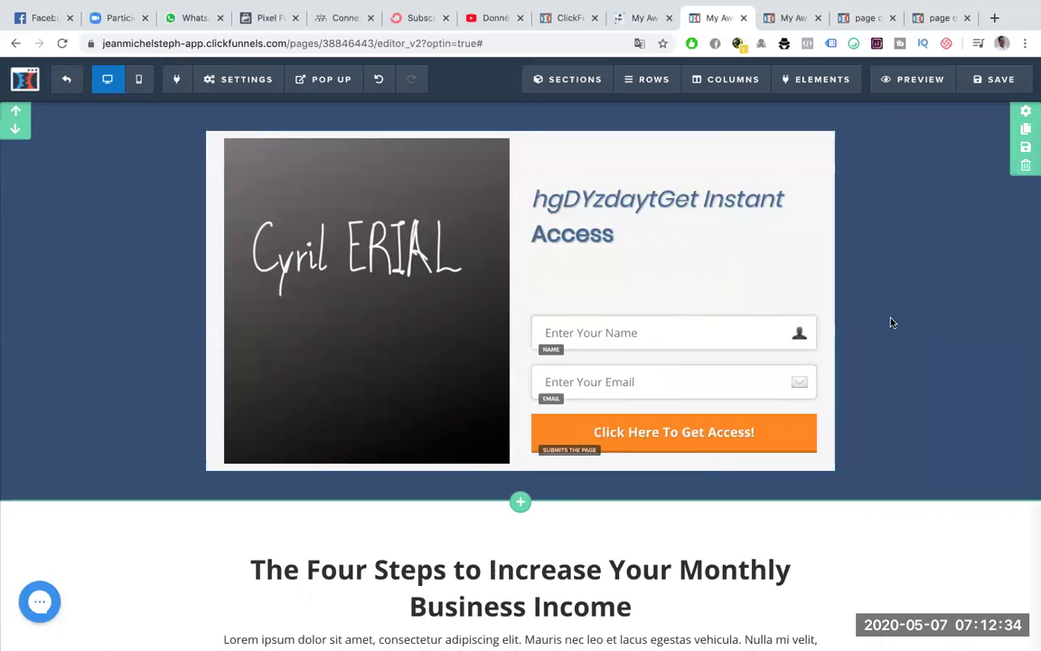
- Look over the page's SEO meta data fields and the available pop-up options
left_click(254, 81)
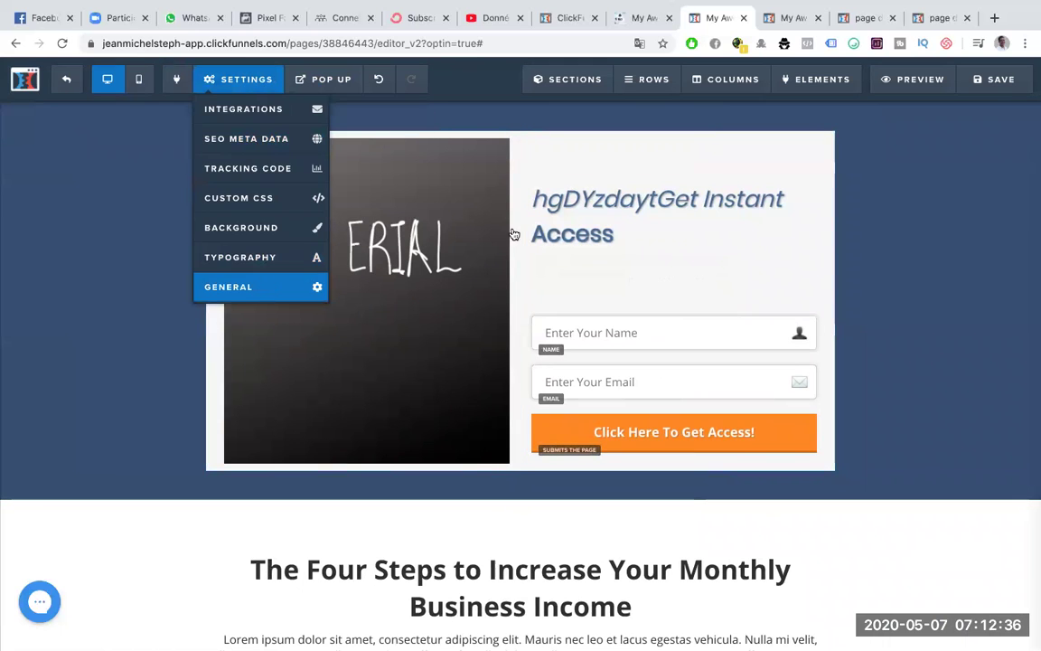
left_click(1002, 90)
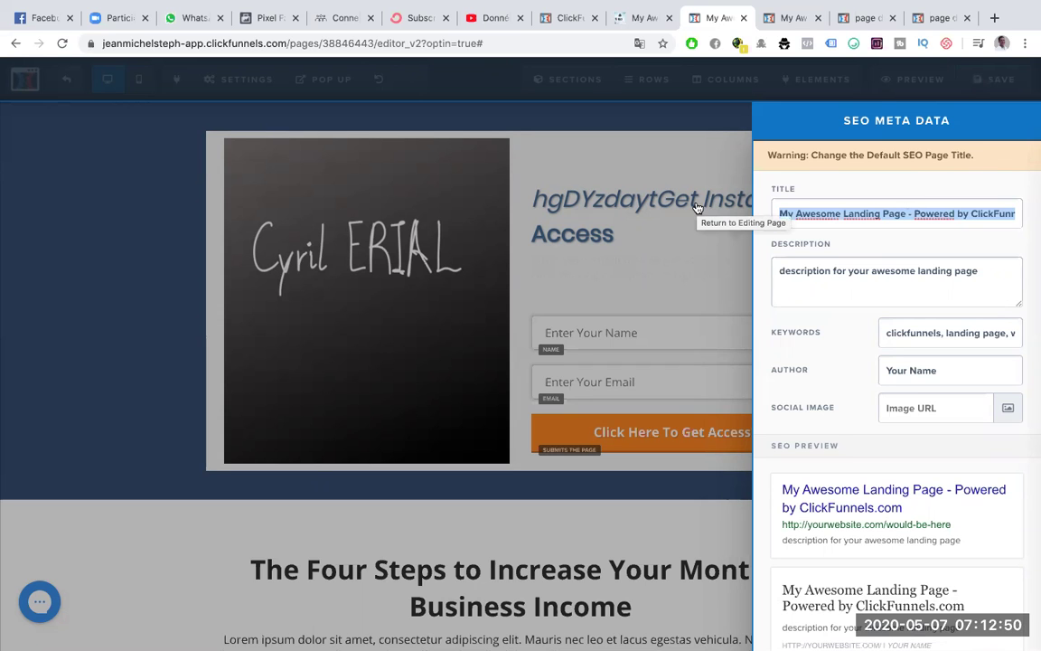
left_click(683, 253)
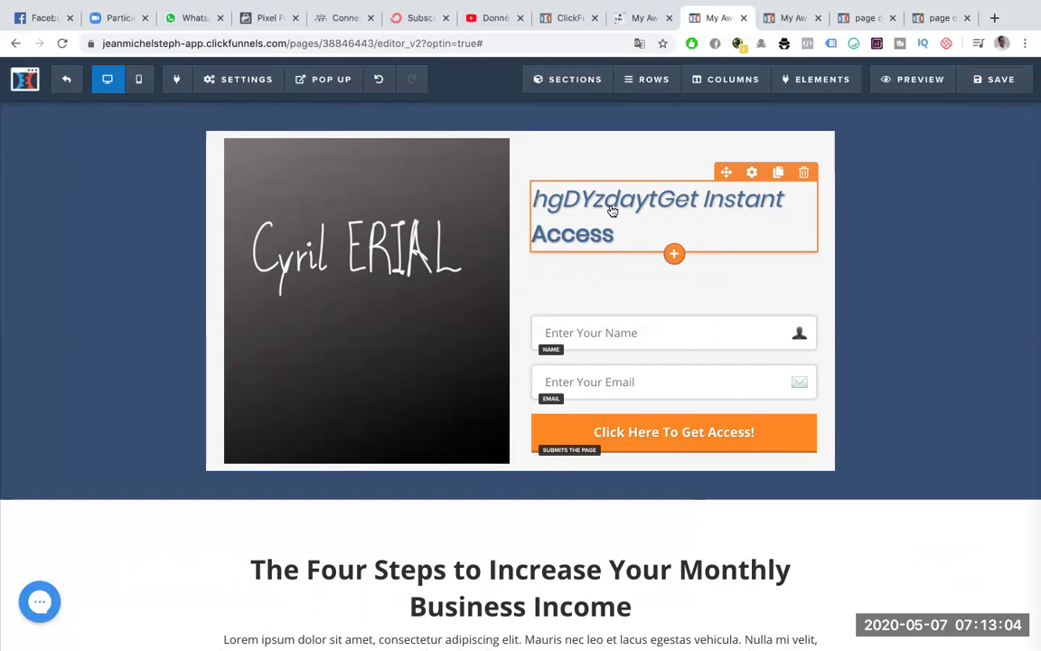
mouse_move(321, 79)
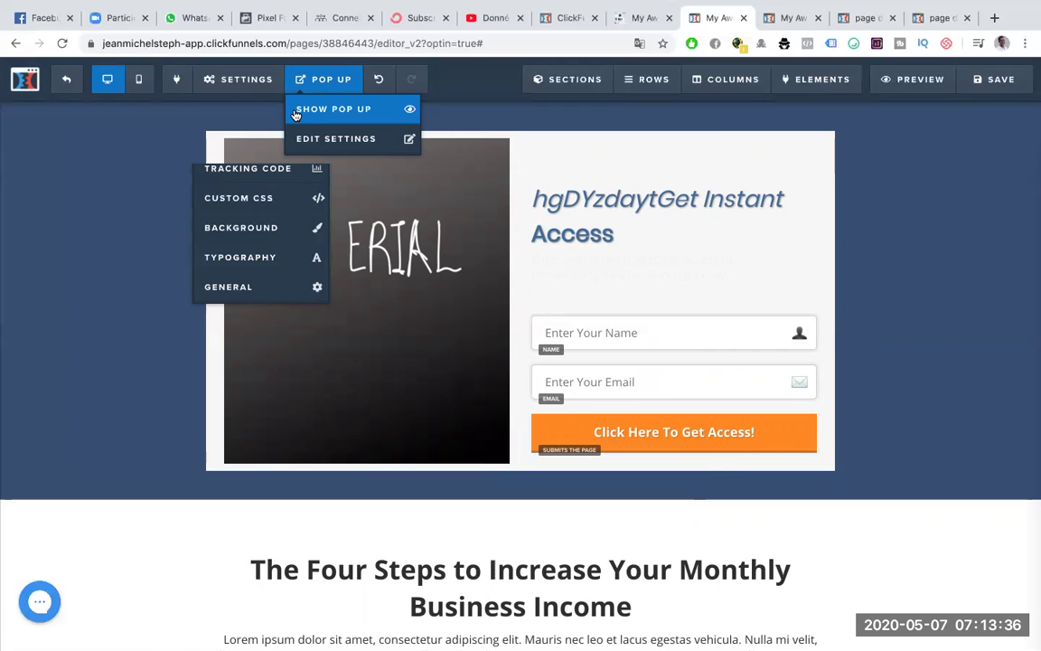
left_click(295, 112)
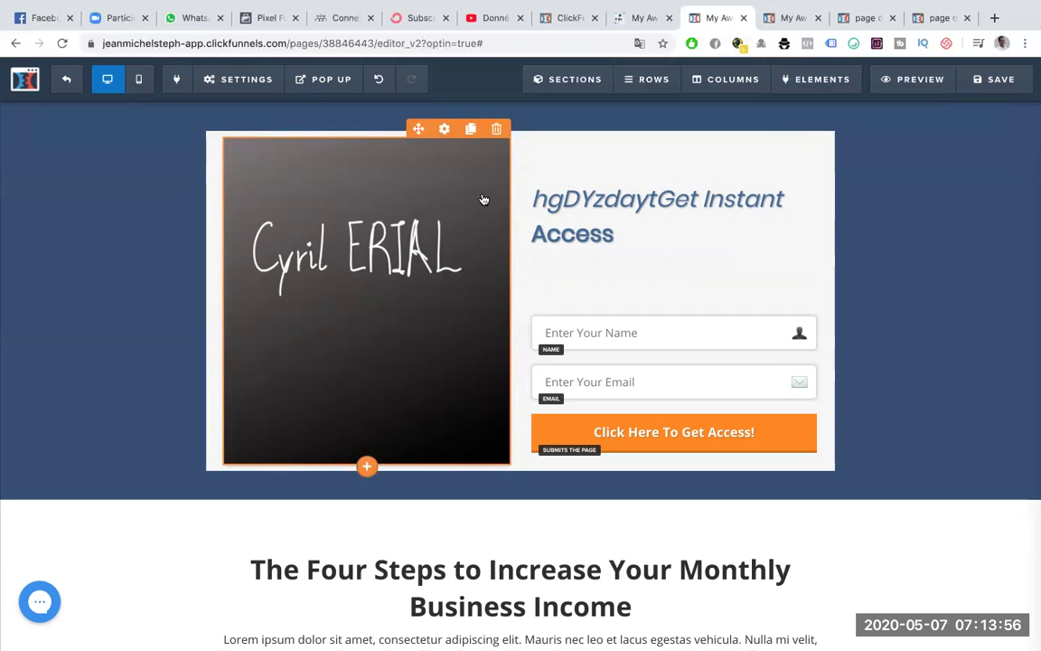
- Save the page as a template from the general settings, naming it with the first name followed by "test1"
left_click(239, 81)
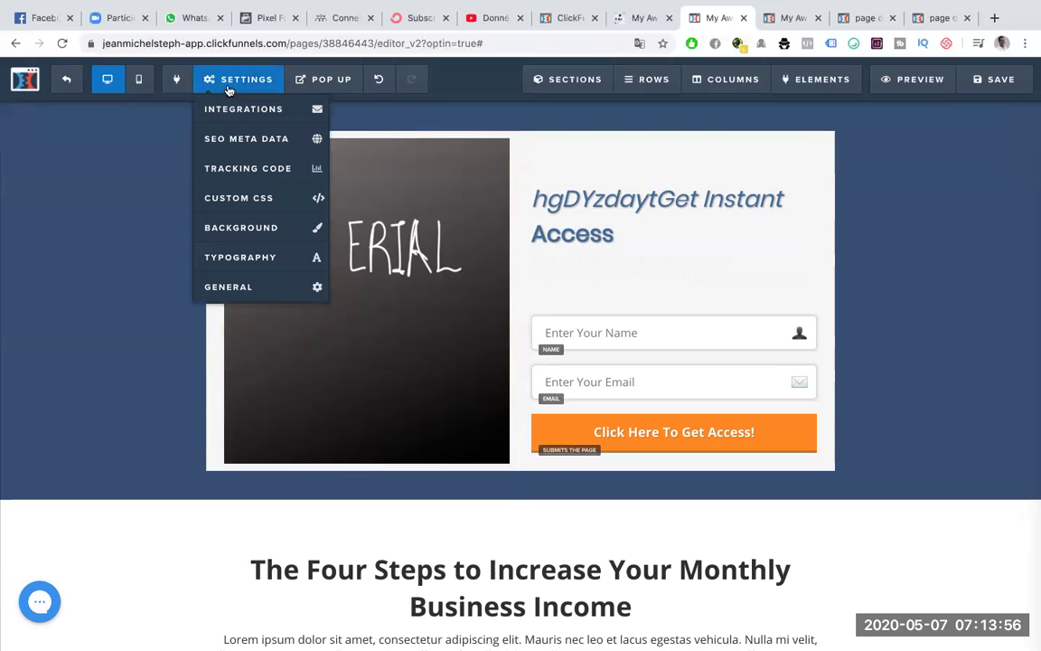
left_click(261, 287)
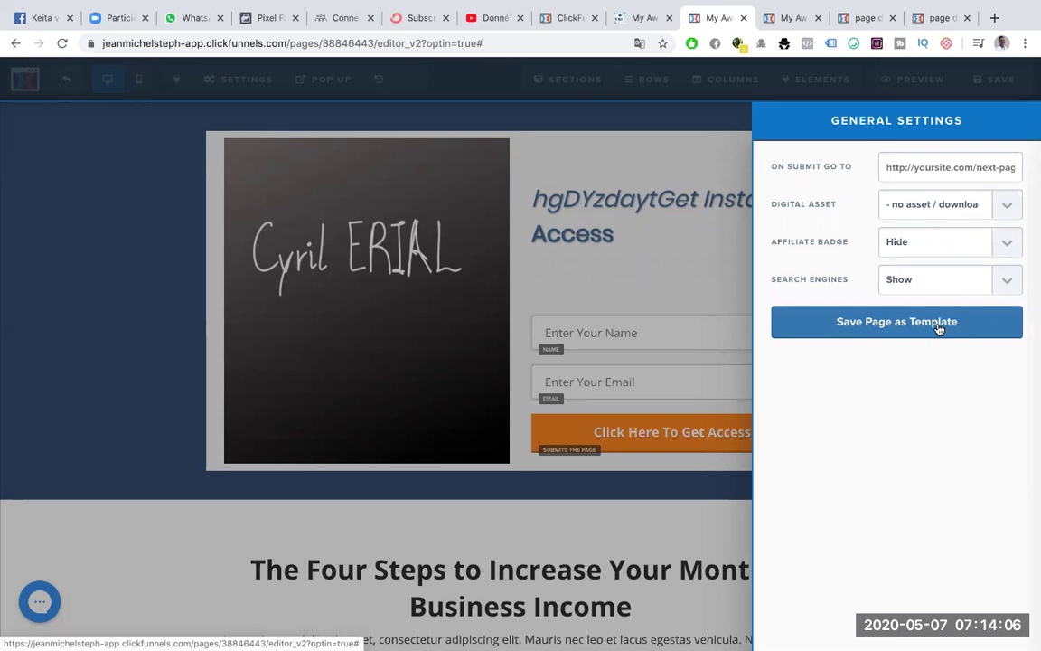
left_click(903, 323)
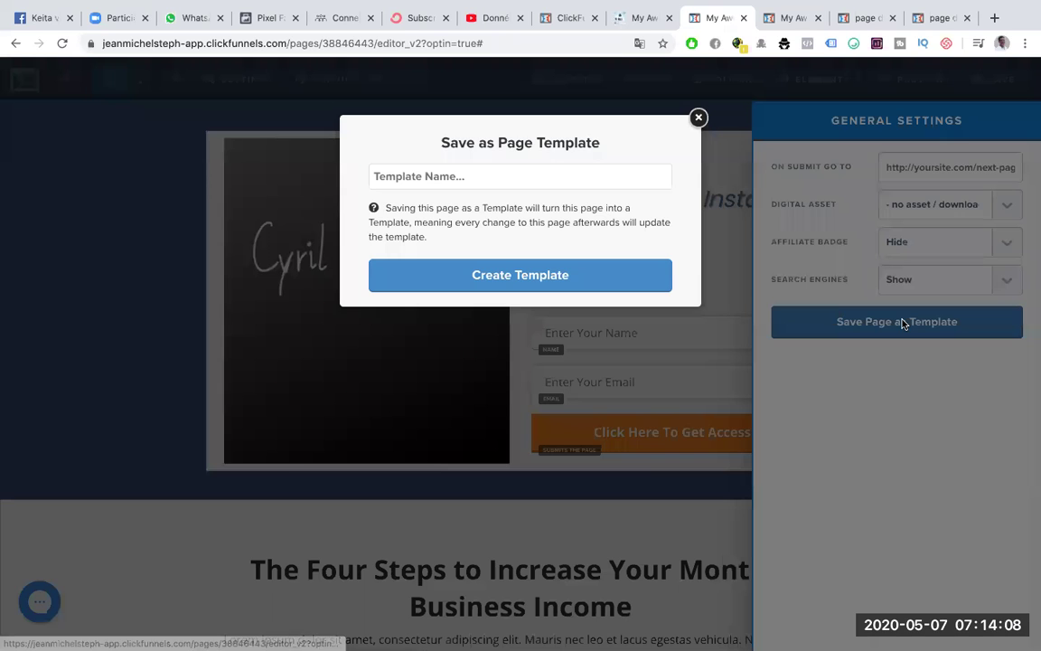
left_click(449, 176)
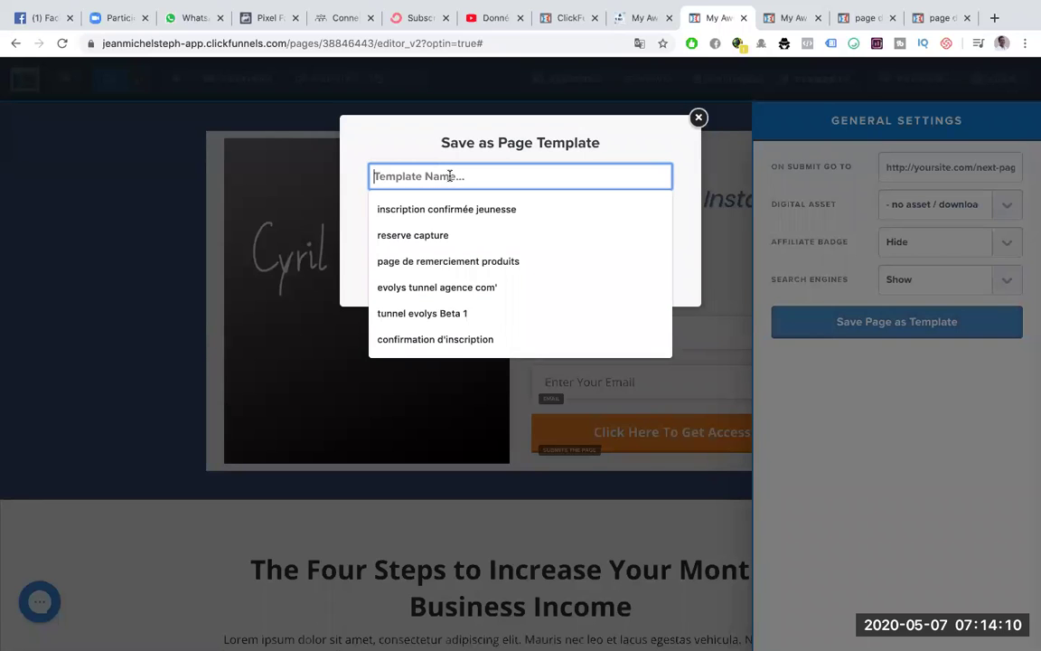
type("chri")
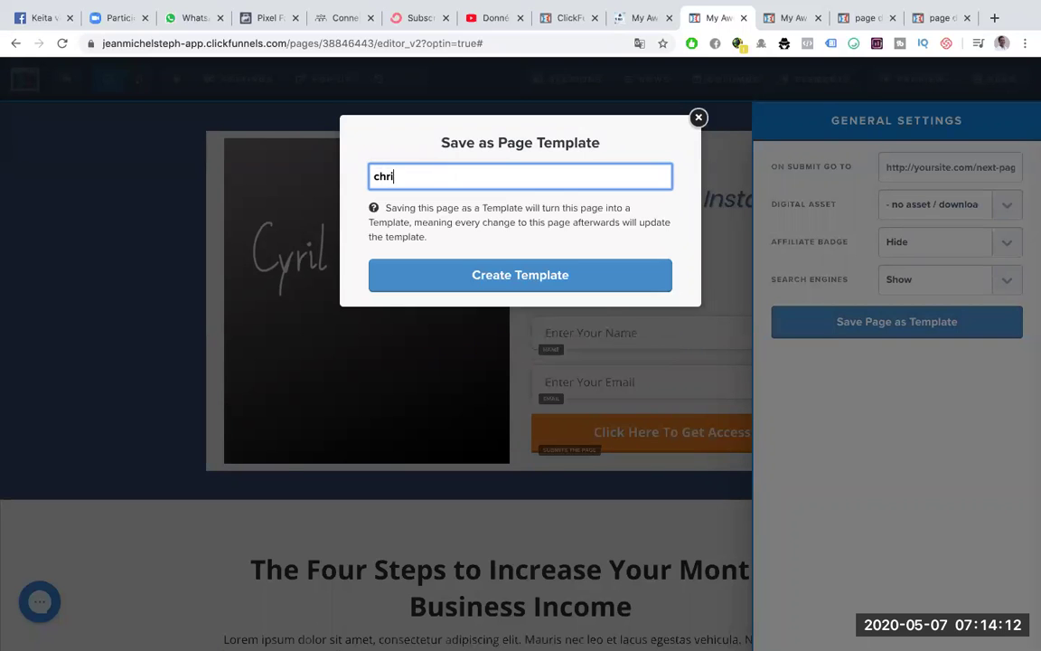
type("tess")
key("BackSpace")
key("BackSpace")
type("stelle test1")
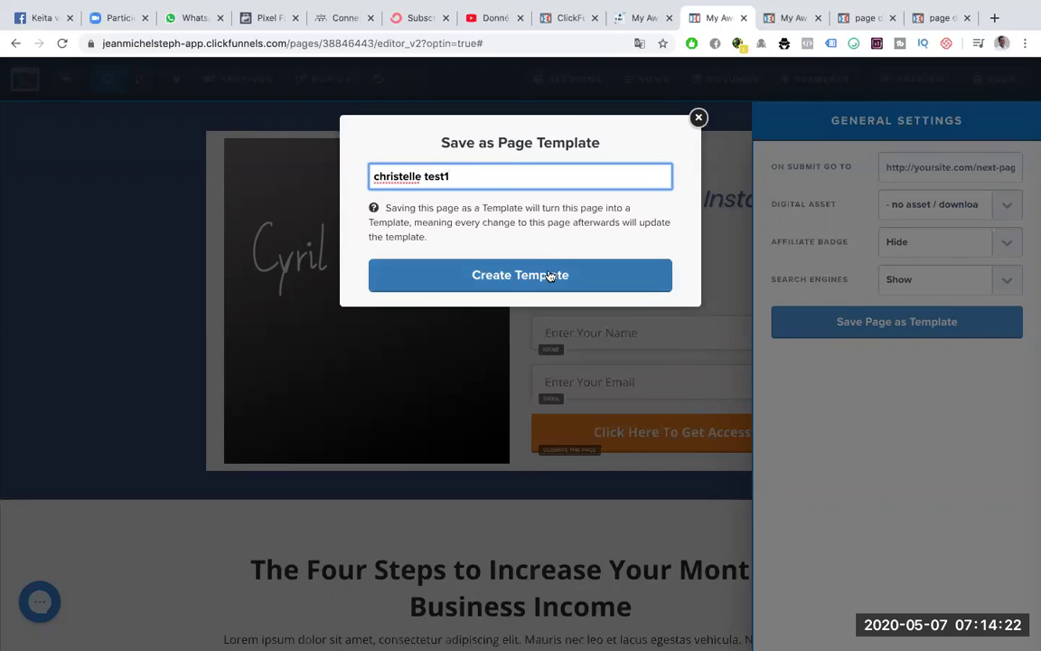
left_click(581, 276)
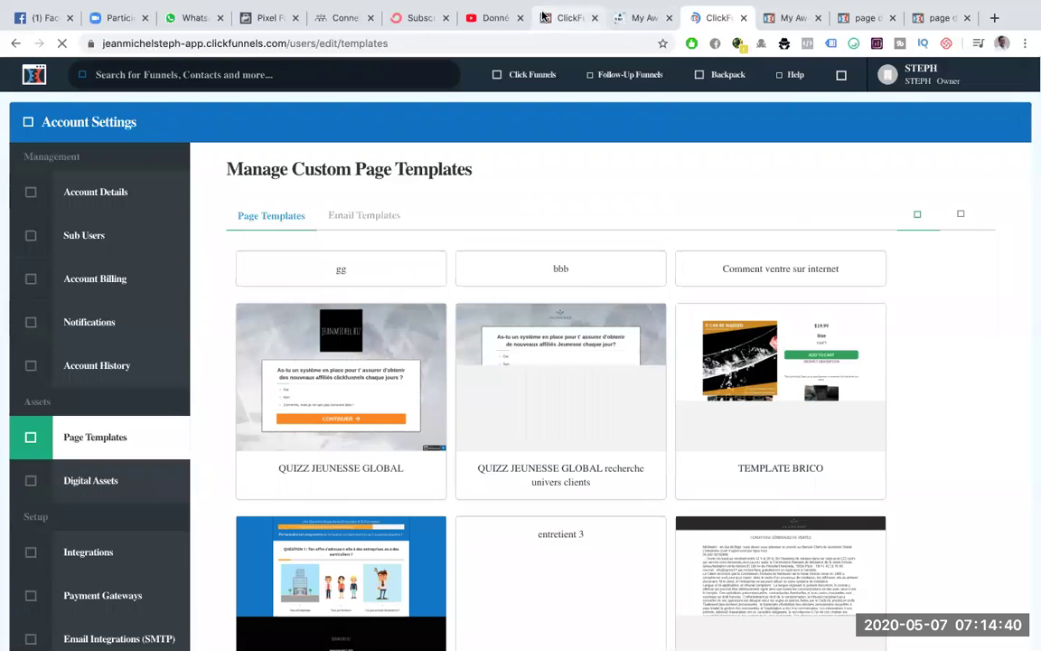
- Return to the funnel and create a new funnel step named "page" followed by the first name, leaving its path blank
left_click(570, 17)
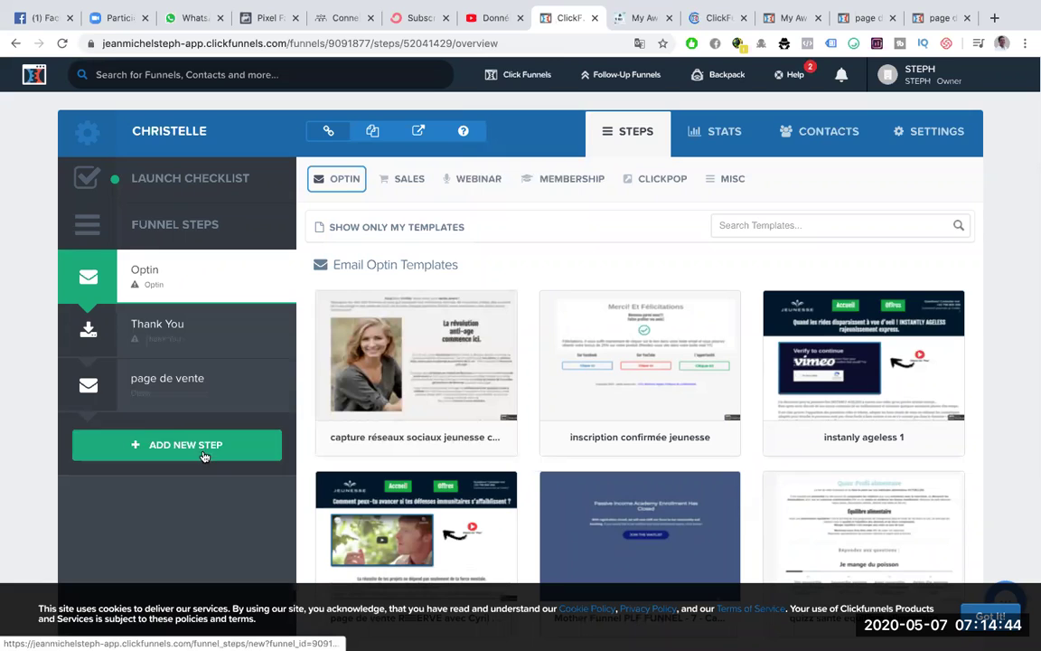
mouse_move(274, 340)
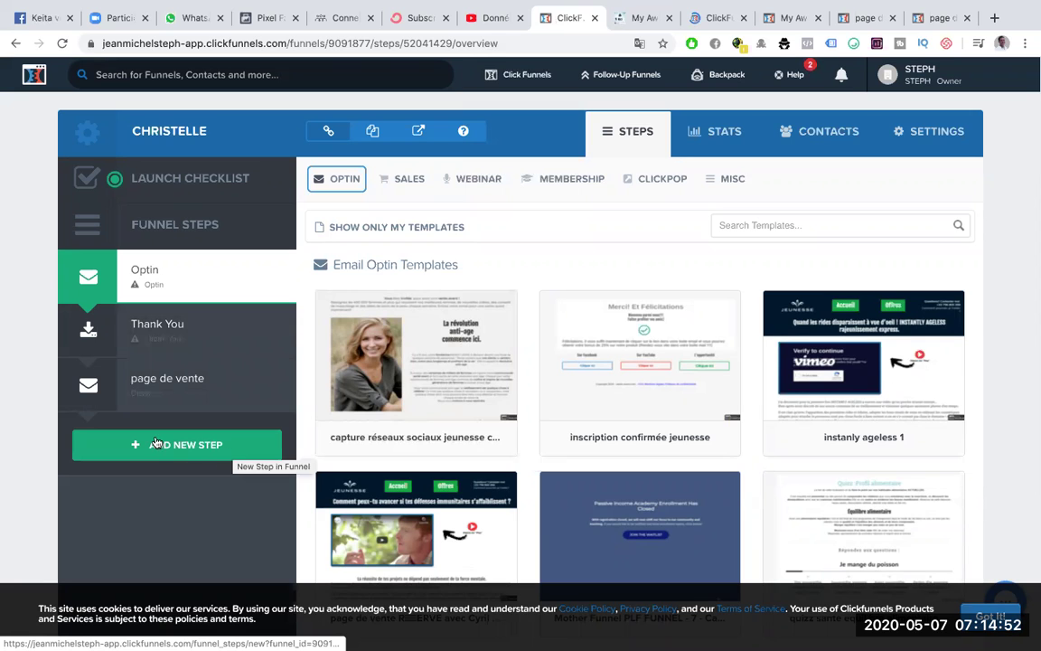
left_click(244, 451)
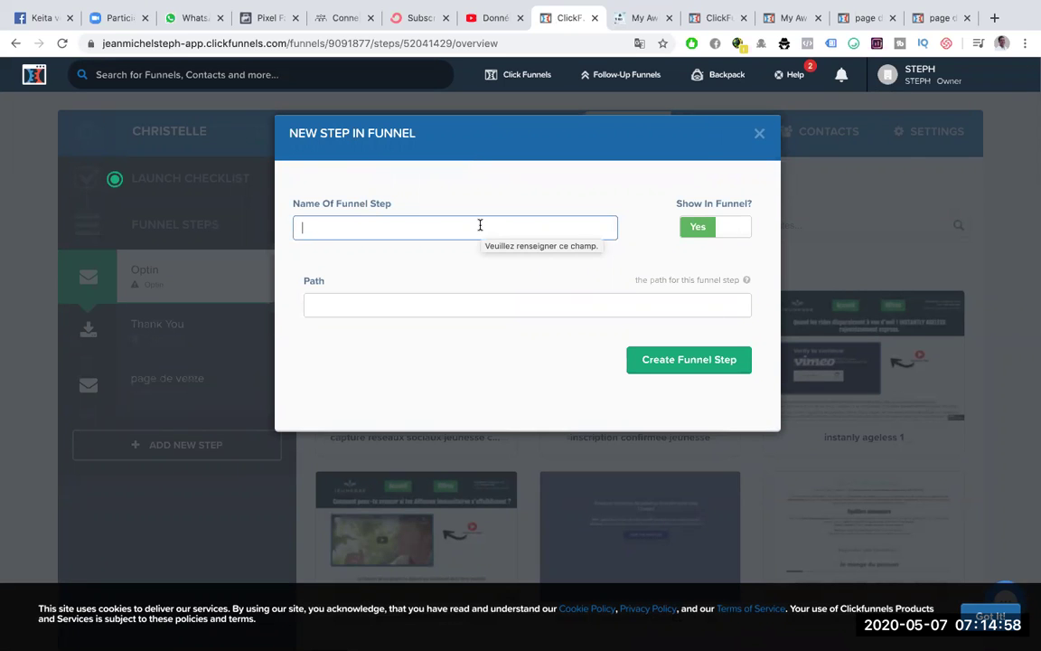
type("page chi")
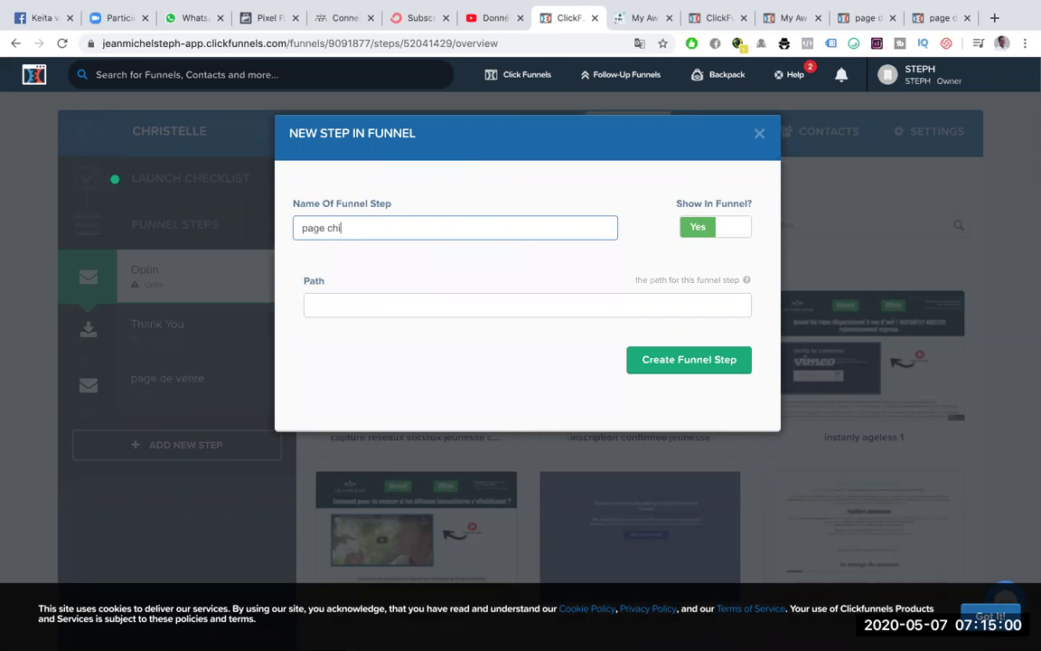
type("stelle")
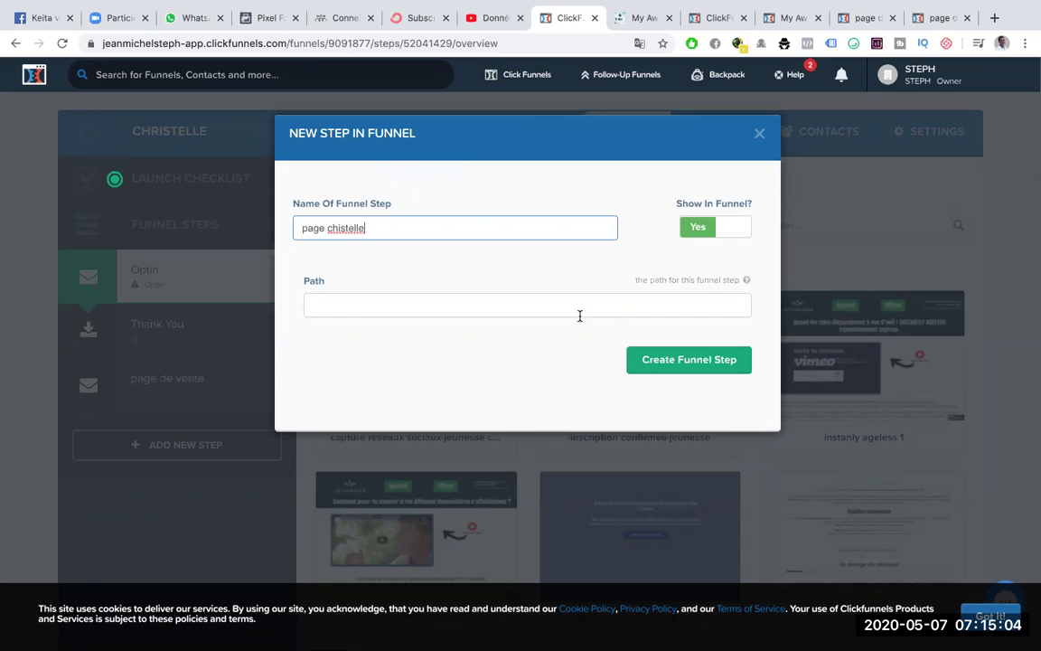
left_click(696, 362)
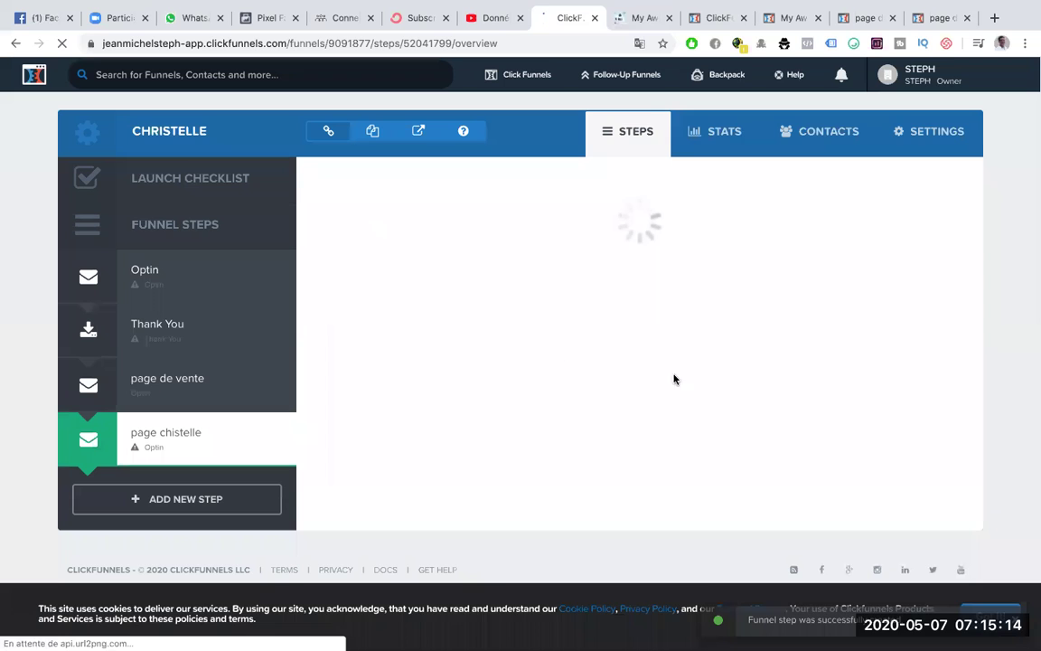
- List only the user's own email opt-in templates and apply the saved "test1" template to the new funnel step
mouse_move(647, 390)
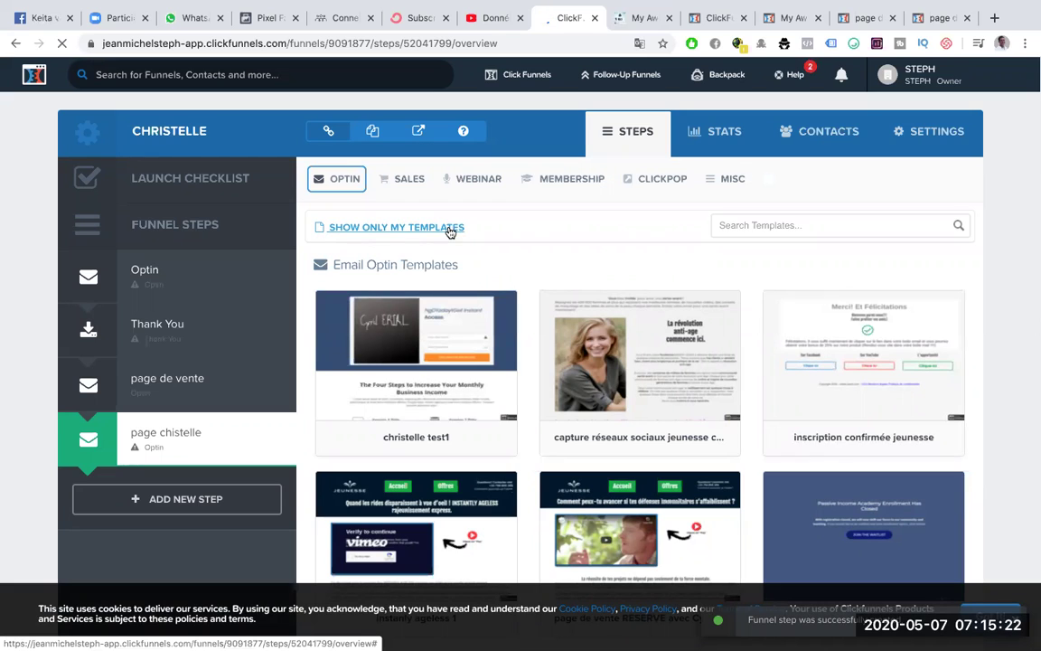
mouse_move(384, 300)
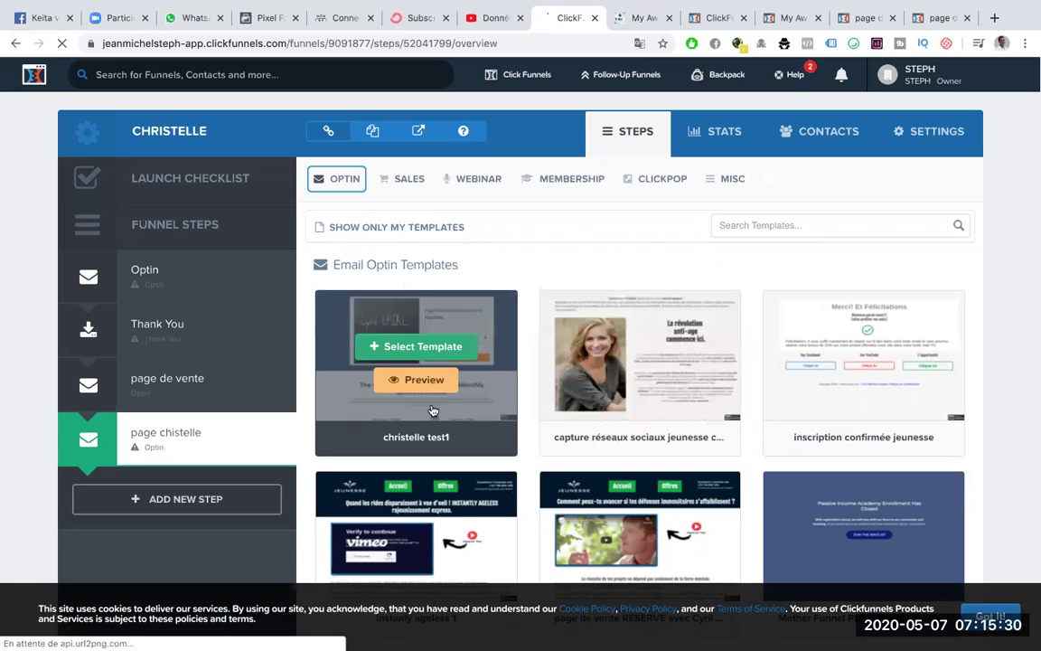
mouse_move(349, 178)
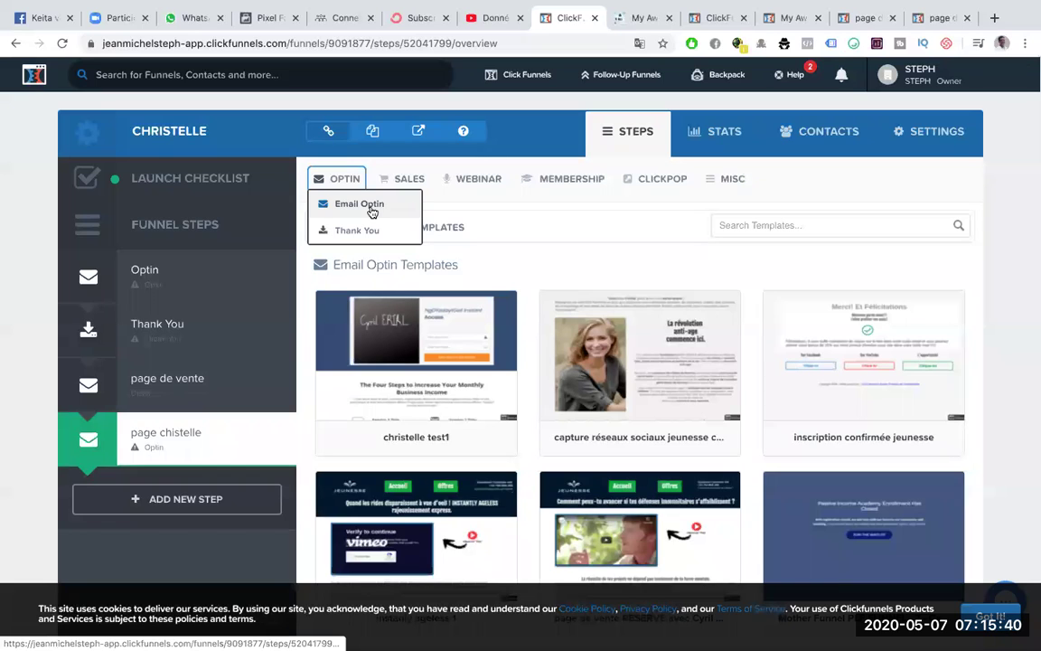
left_click(370, 209)
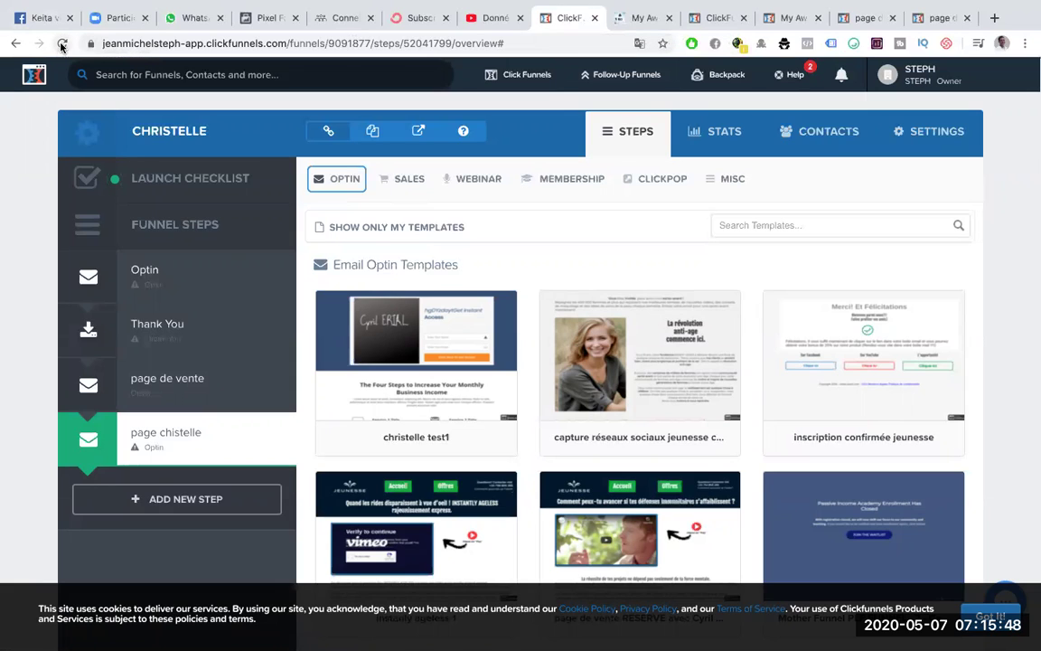
mouse_move(398, 186)
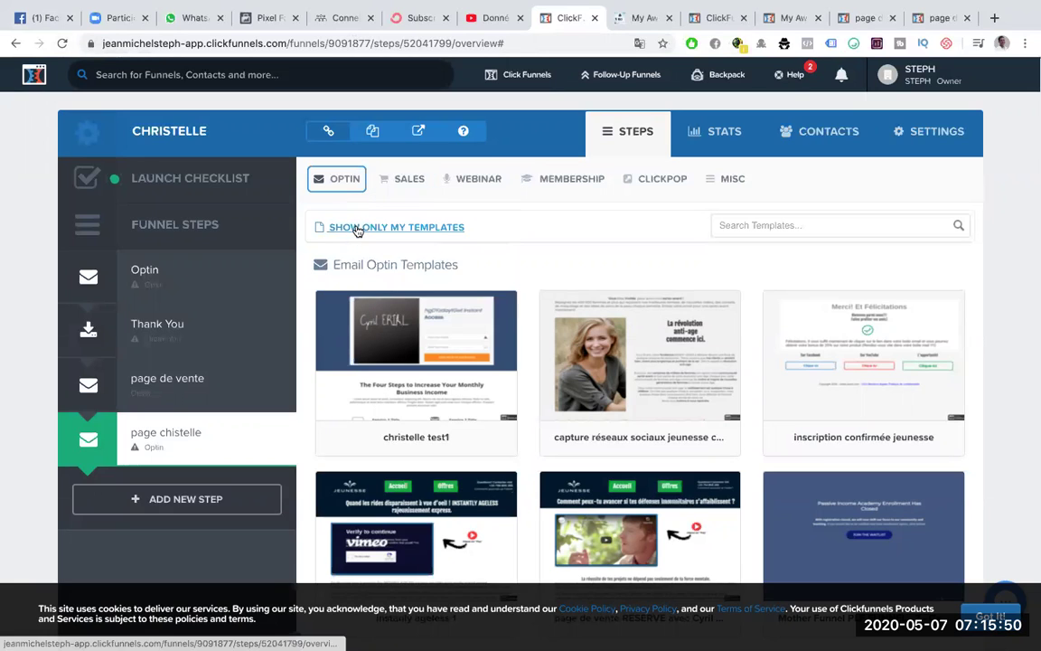
left_click(432, 228)
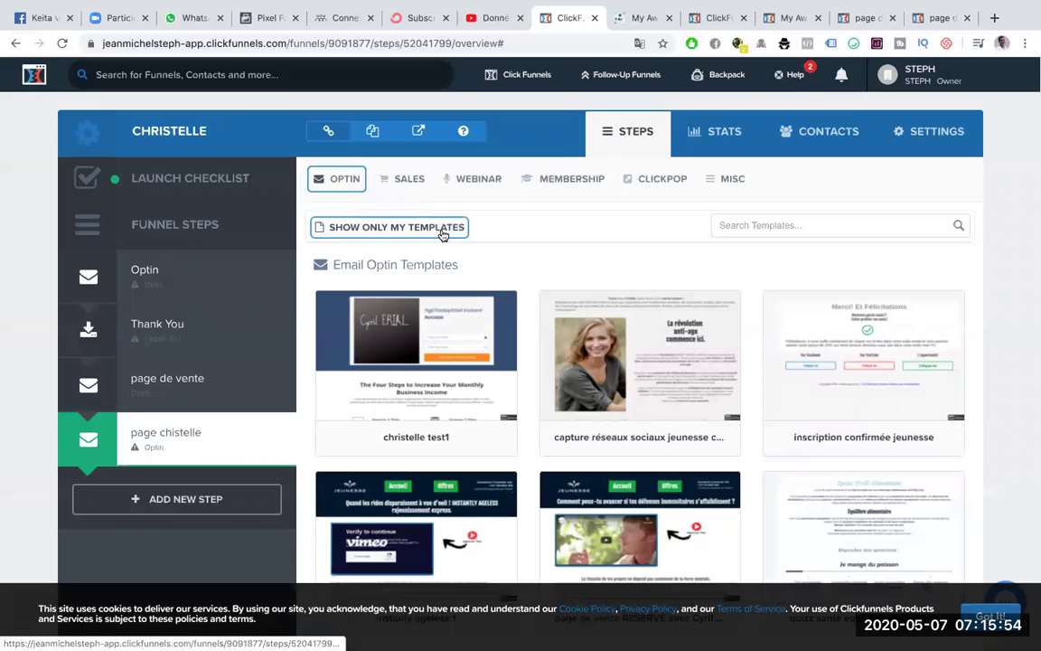
mouse_move(425, 290)
left_click(448, 344)
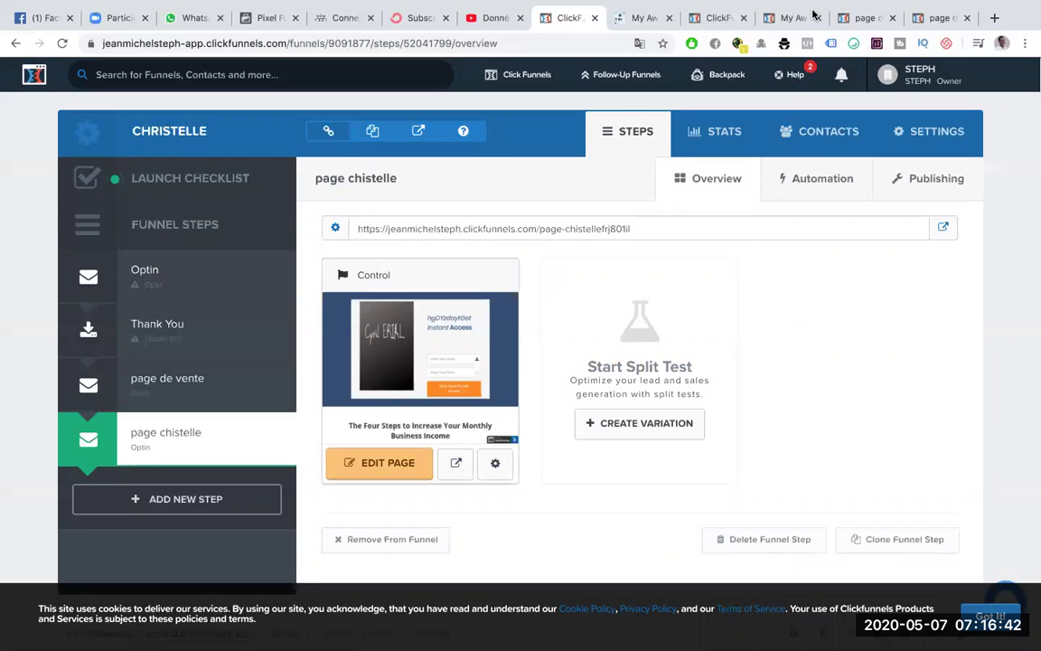
- Look through the open page previews and custom page templates, and view the overview of the funnel's "page de vente" step
left_click(720, 18)
left_click(787, 19)
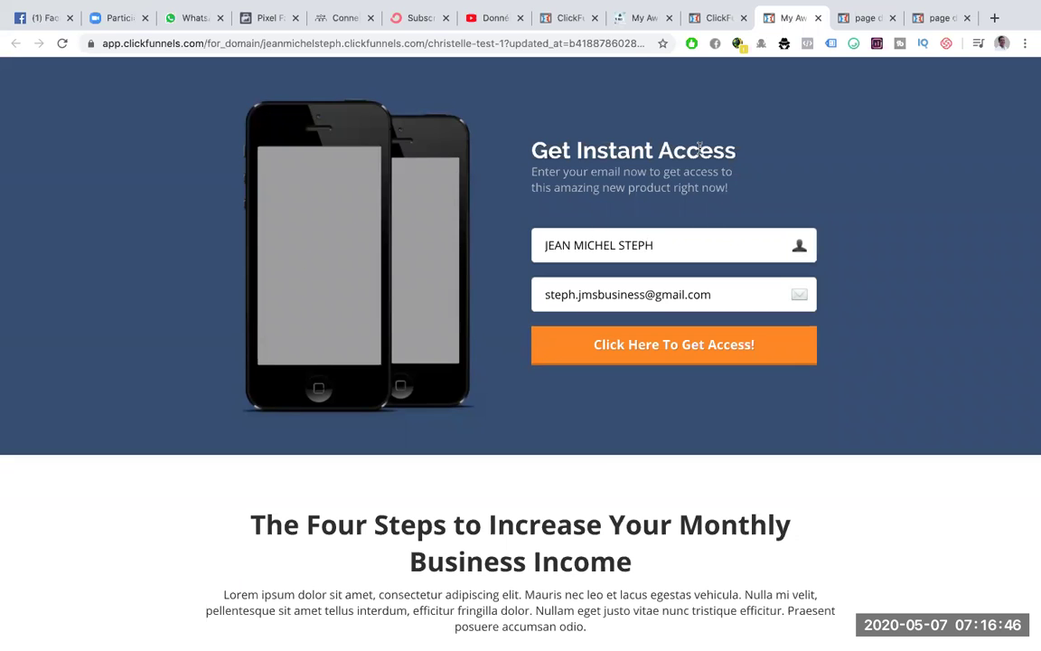
left_click(865, 20)
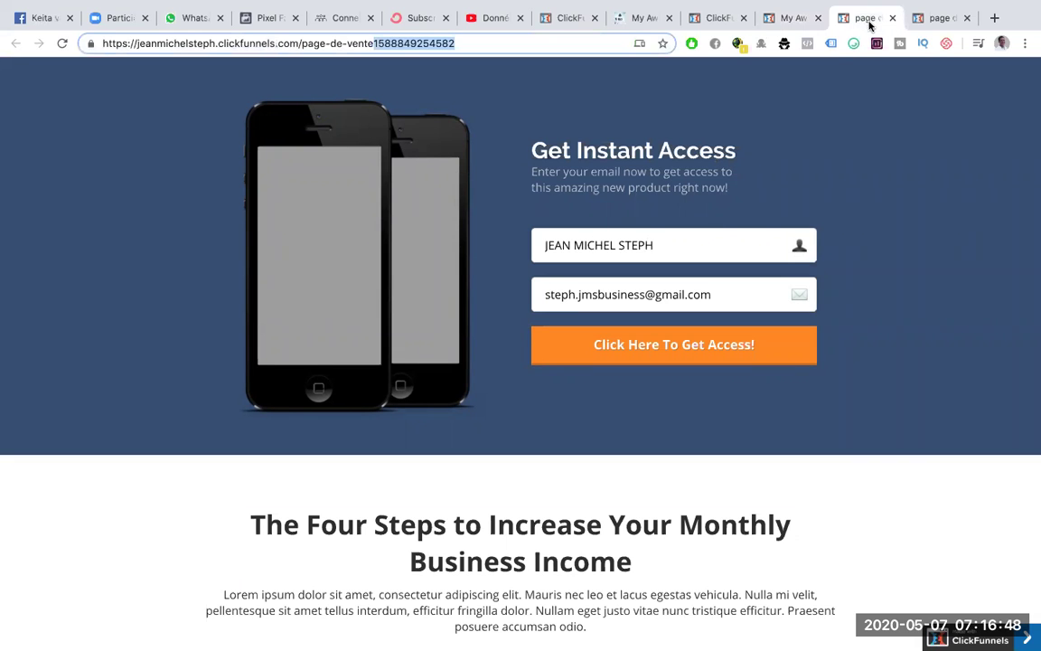
left_click(783, 22)
left_click(714, 18)
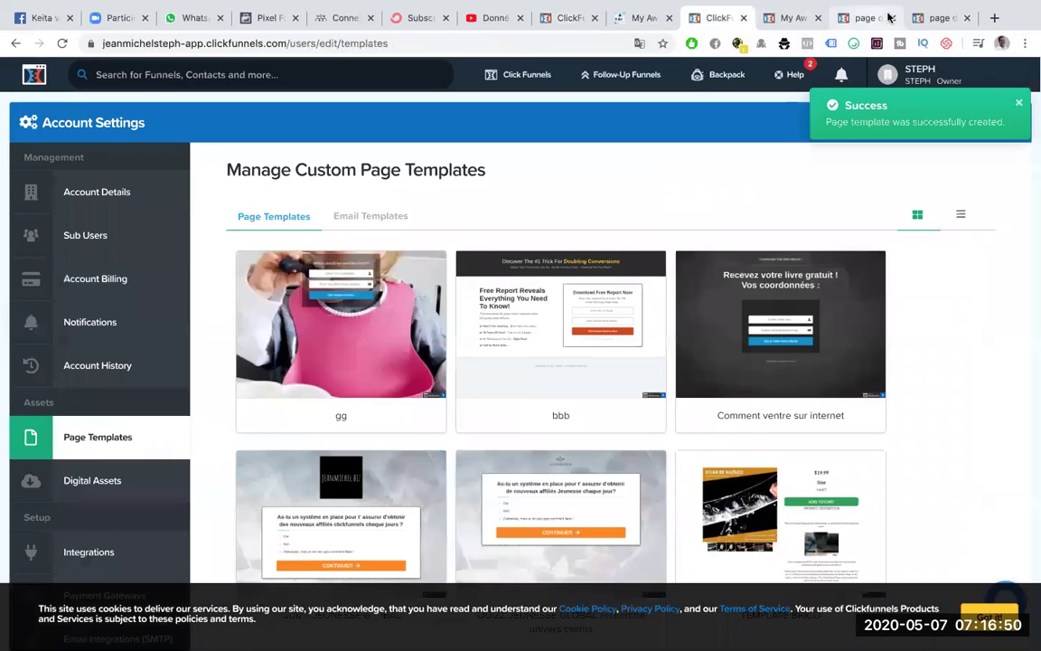
left_click(944, 18)
left_click(864, 18)
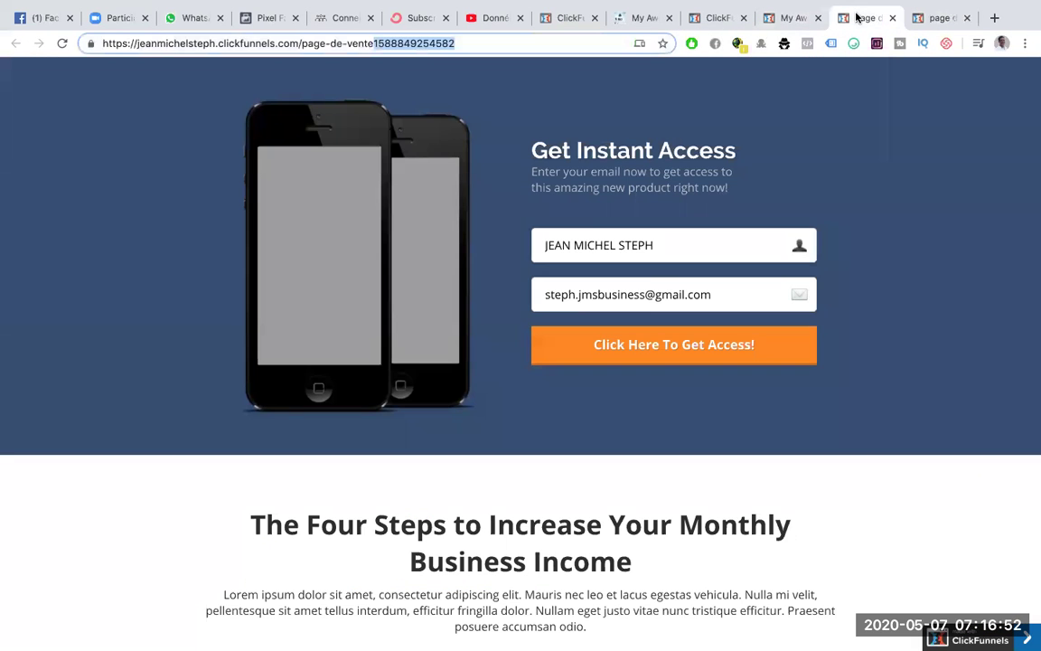
left_click(799, 18)
left_click(720, 18)
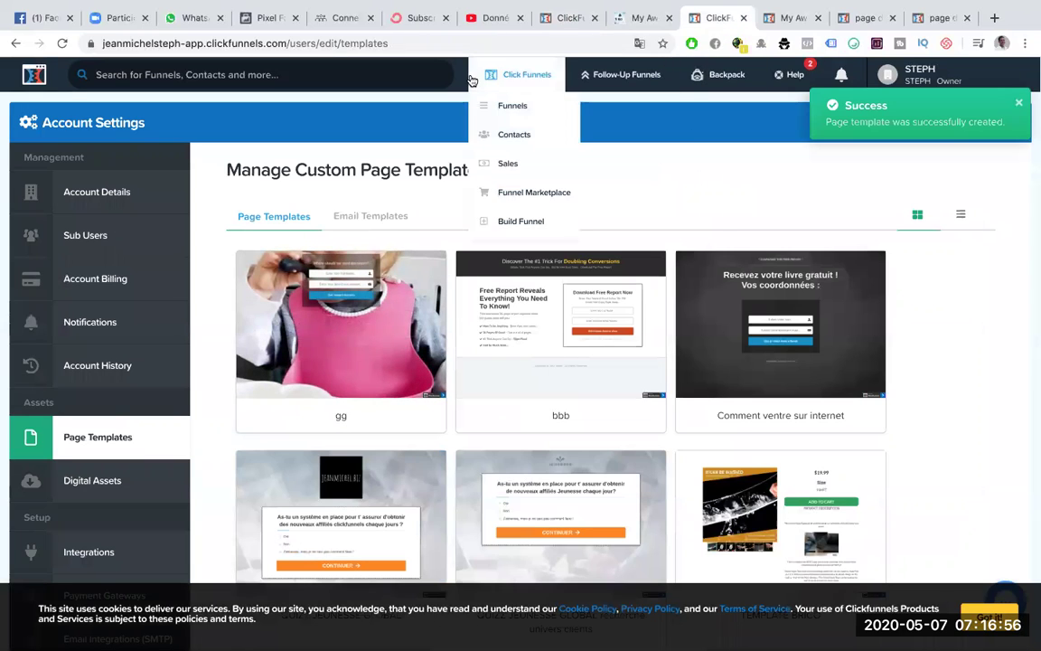
left_click(566, 25)
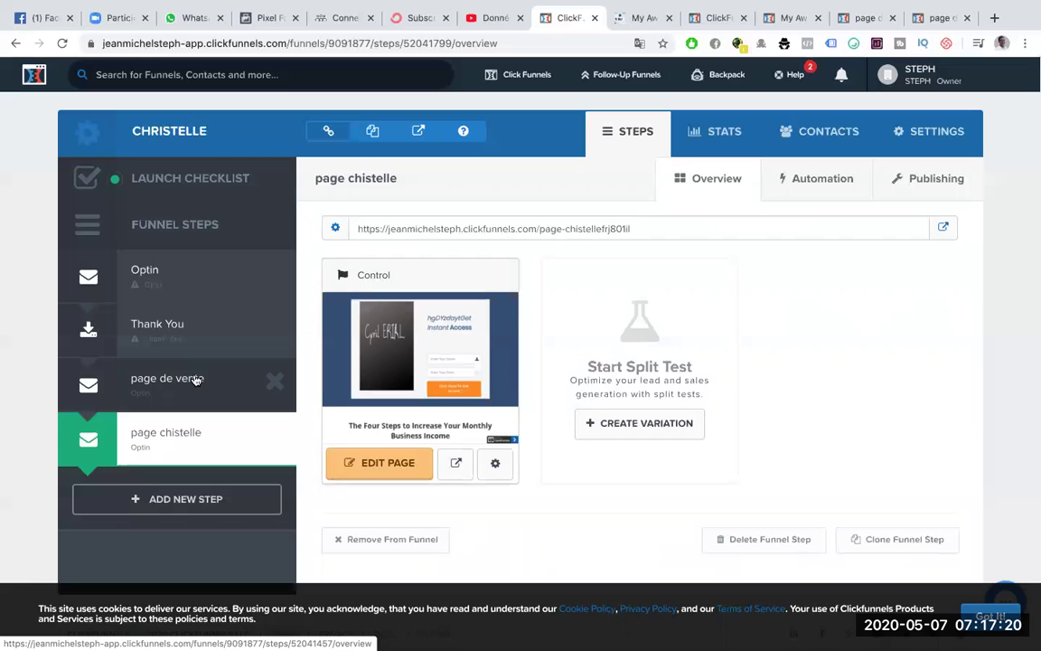
left_click(195, 386)
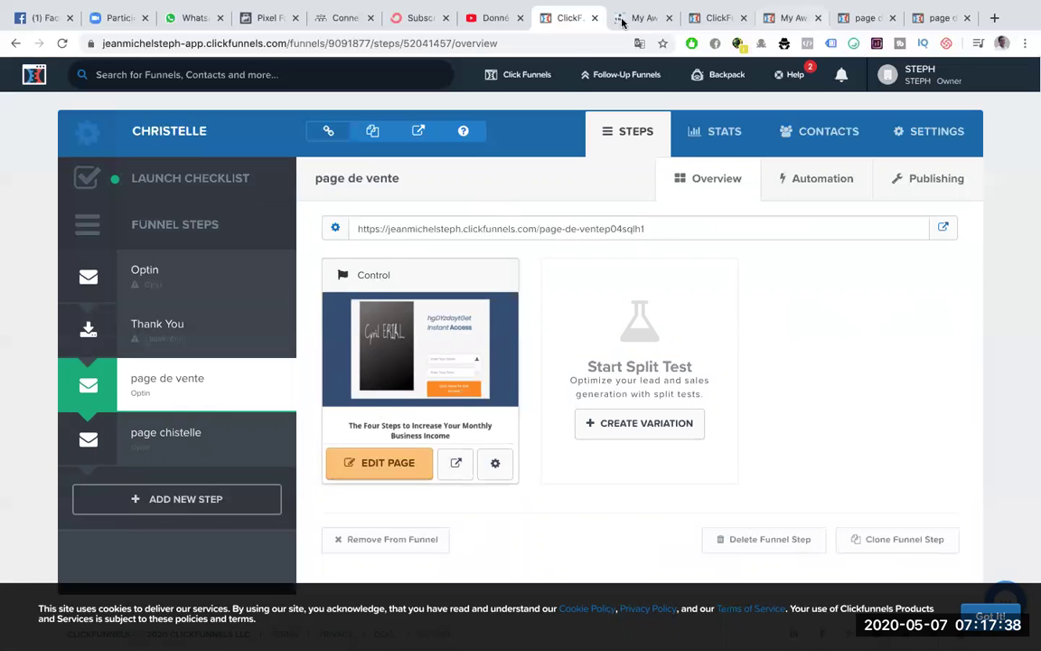
- Open the "Instantly Ageless 1" funnel from the funnels list in a new browser tab
mouse_move(527, 74)
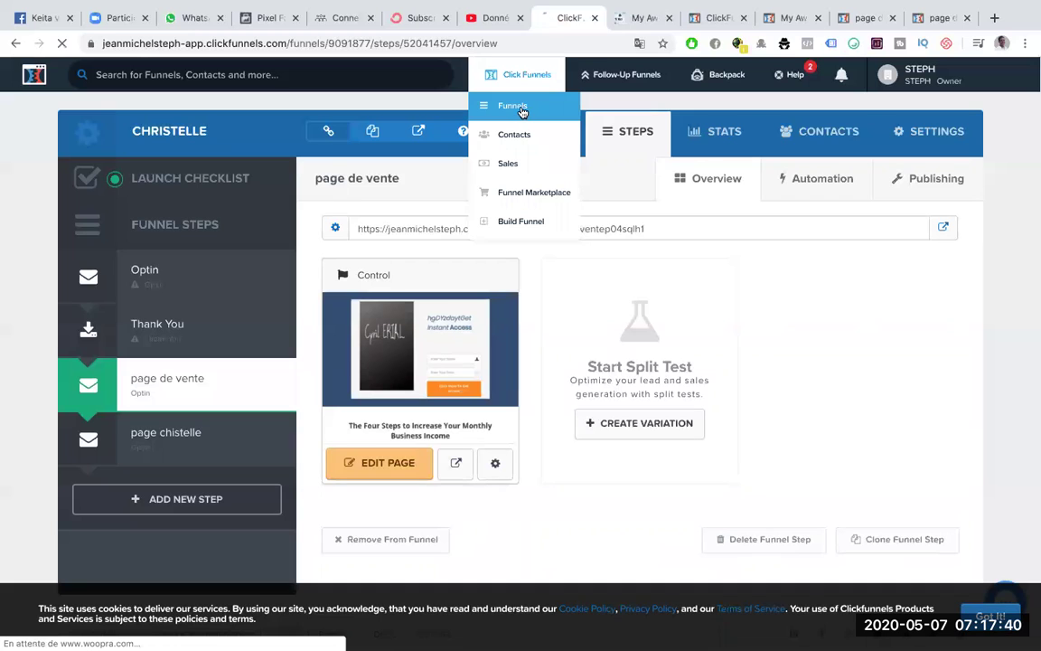
left_click(522, 110)
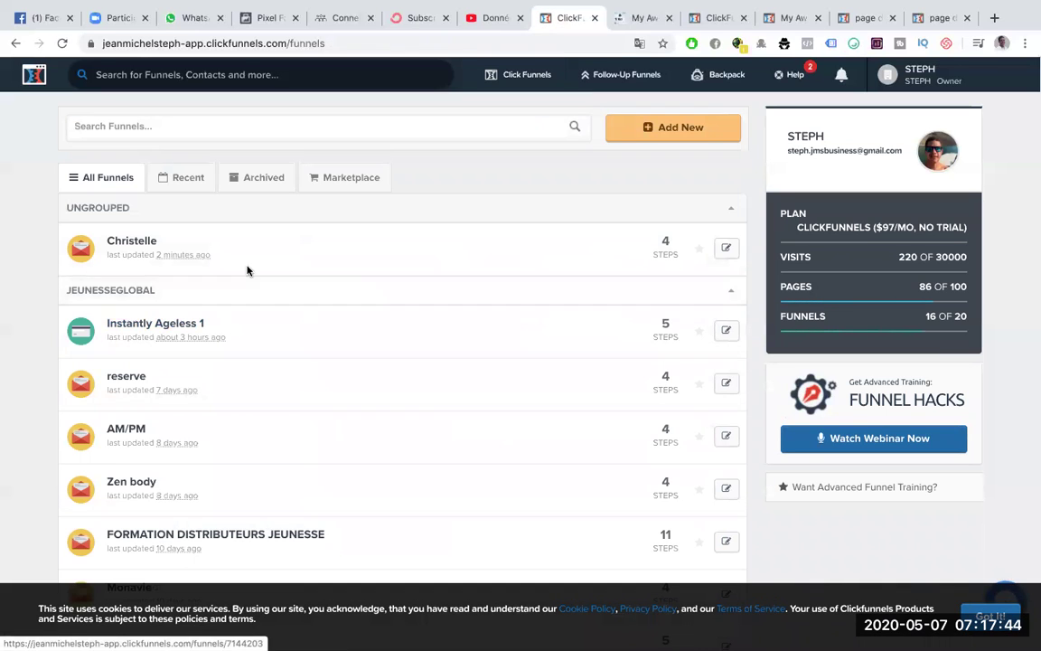
right_click(191, 326)
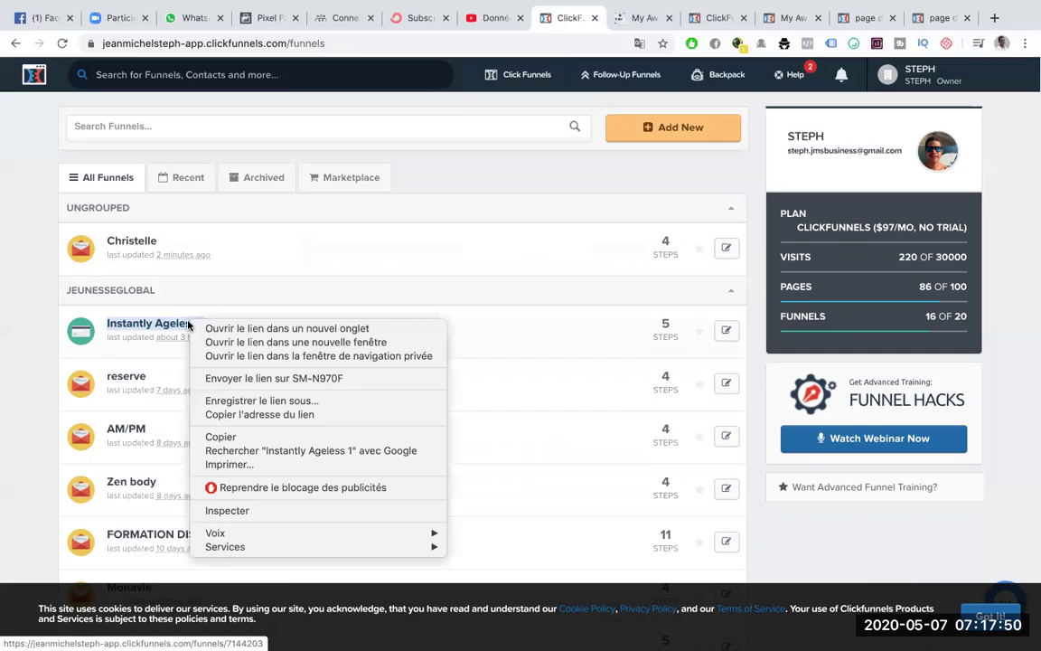
left_click(219, 327)
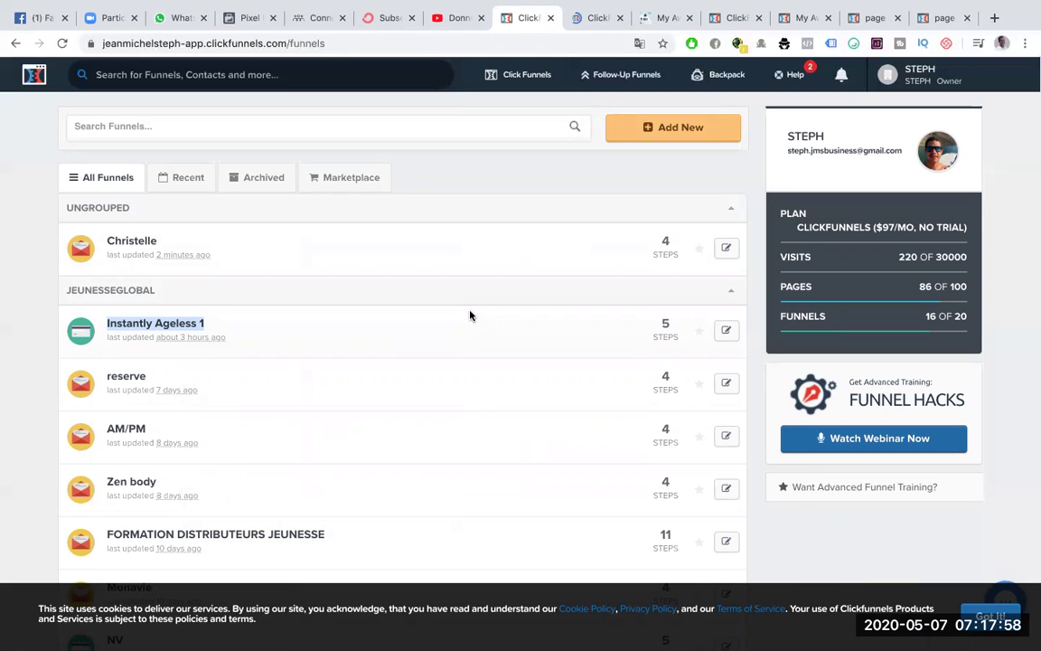
left_click(582, 18)
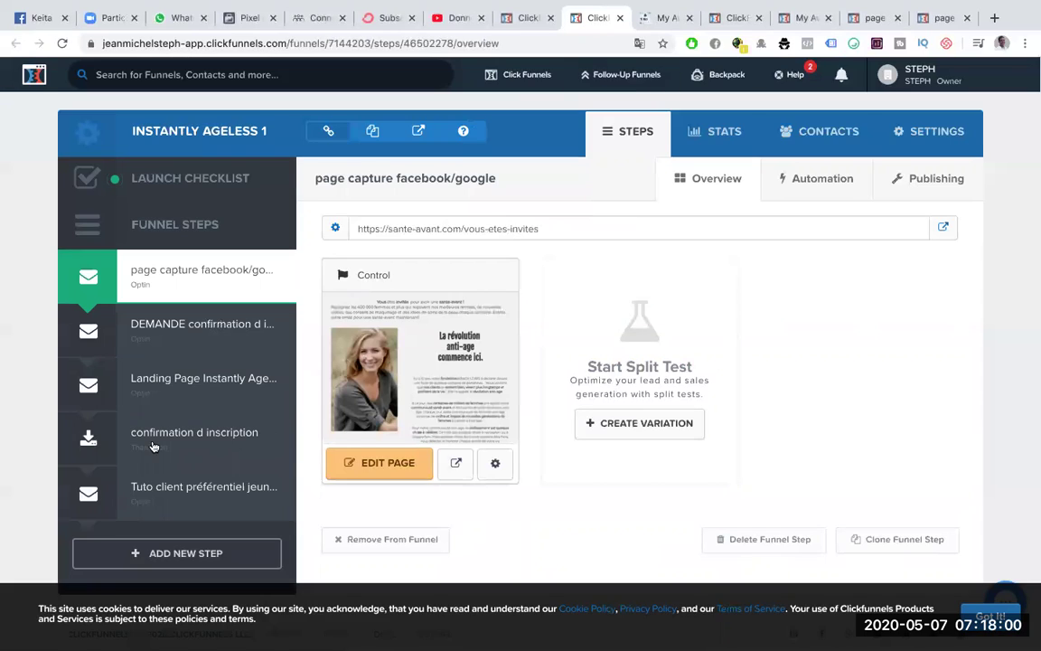
- Open the page of the "Tuto client préférentiel" funnel step for editing in a new browser tab
scroll(190, 397, "down", 1)
left_click(226, 475)
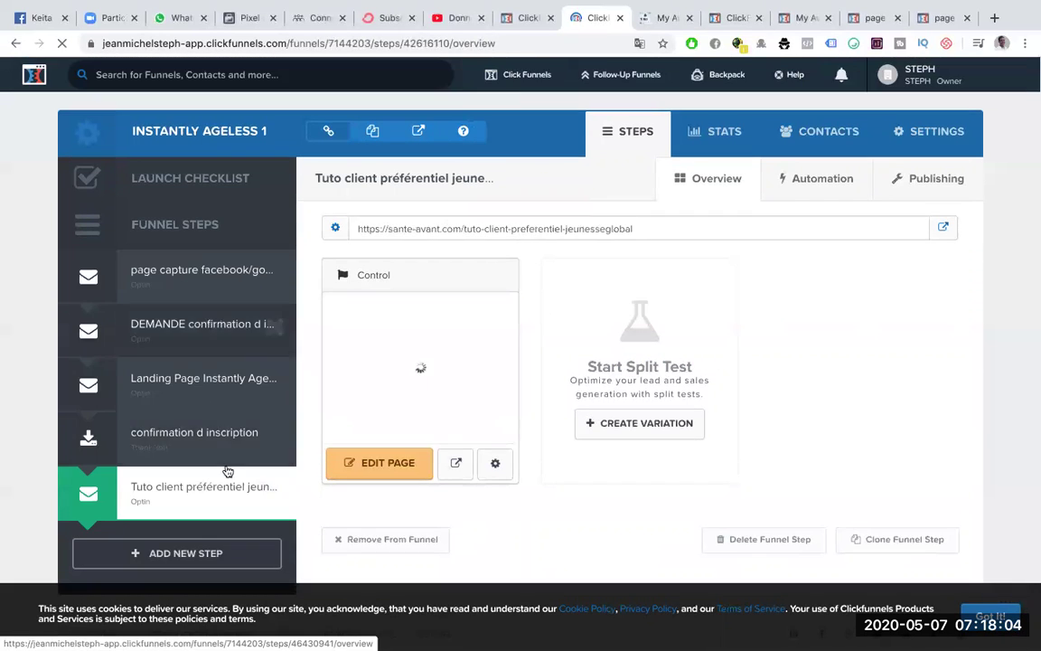
right_click(390, 465)
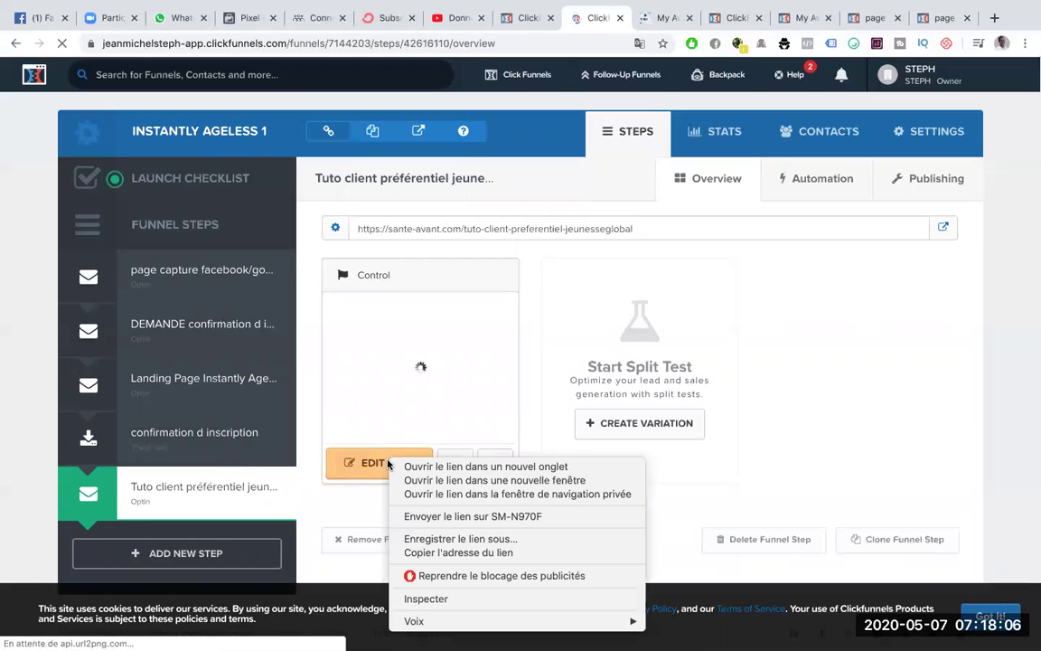
left_click(432, 464)
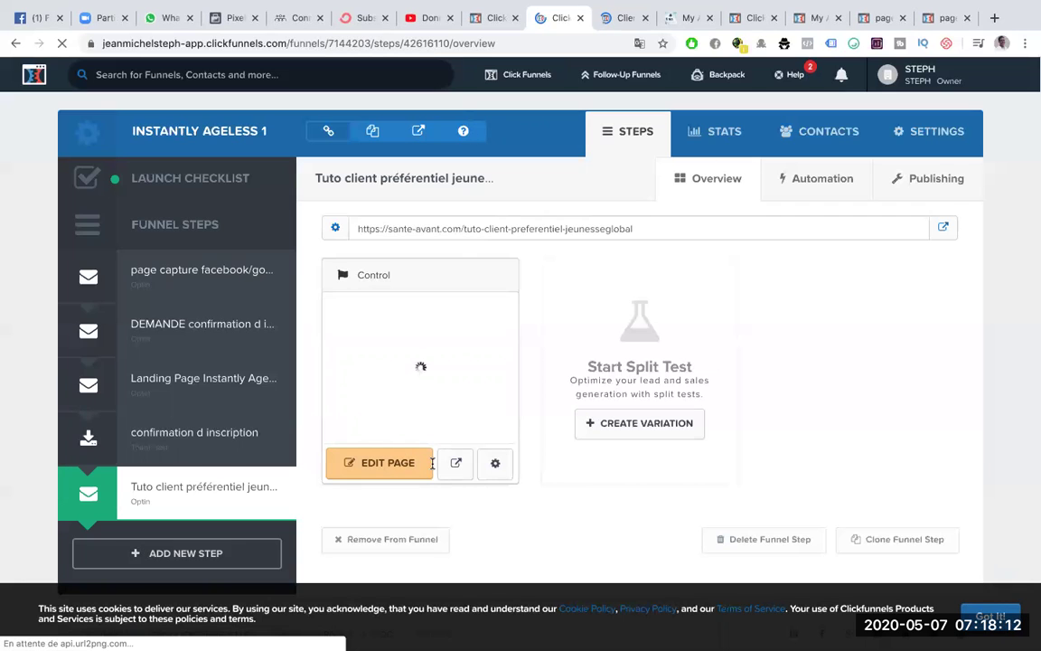
left_click(601, 18)
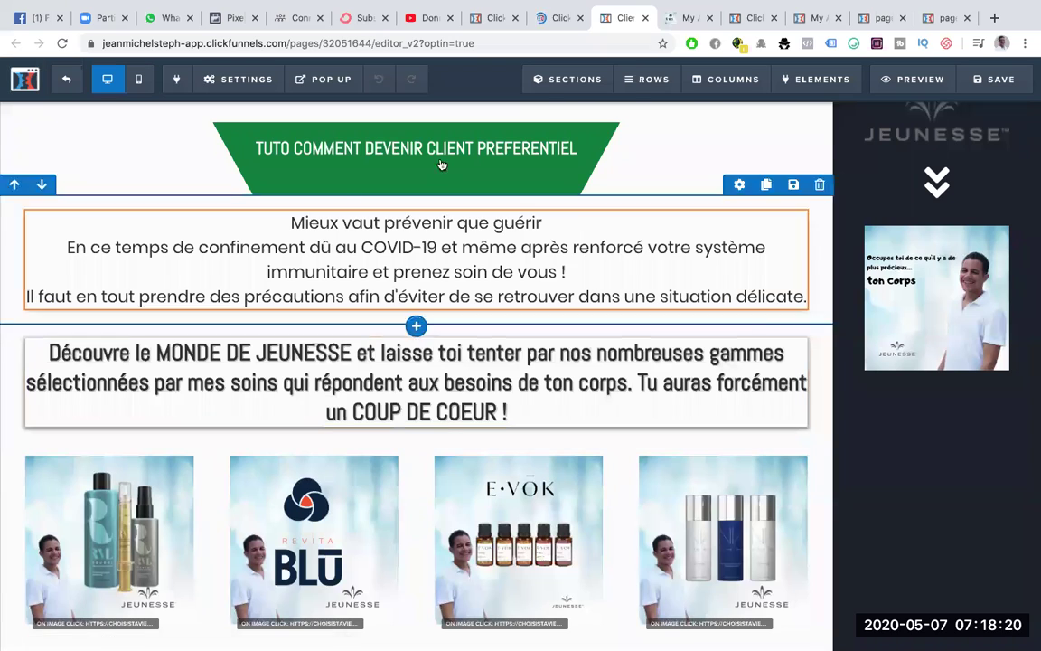
- Save the page as a page template named "client préférentiel" followed by the person's first name
mouse_move(245, 79)
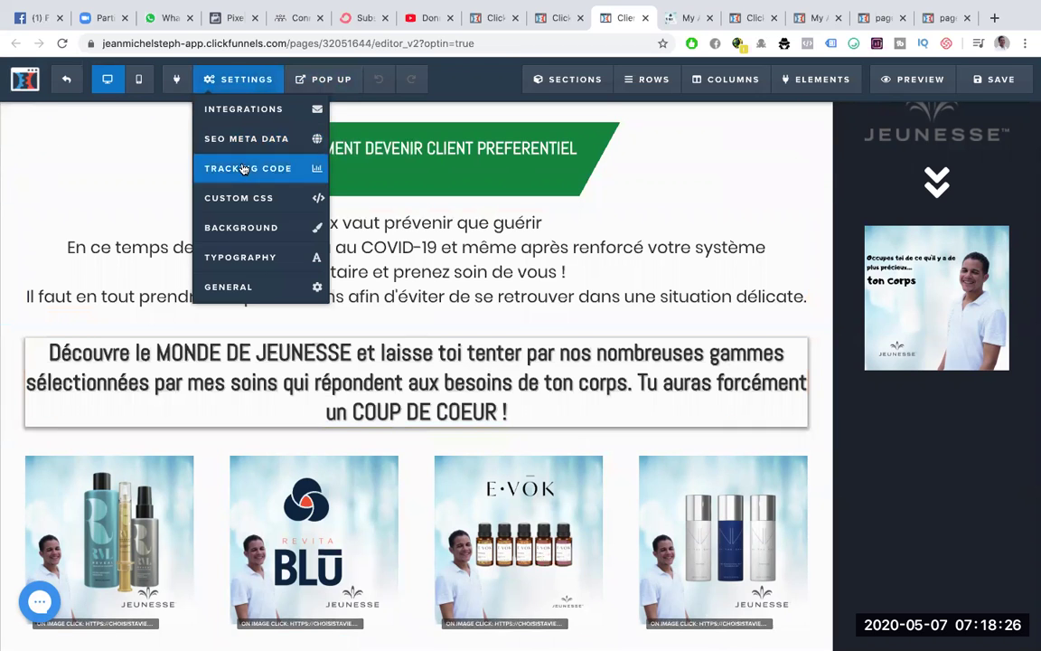
left_click(261, 284)
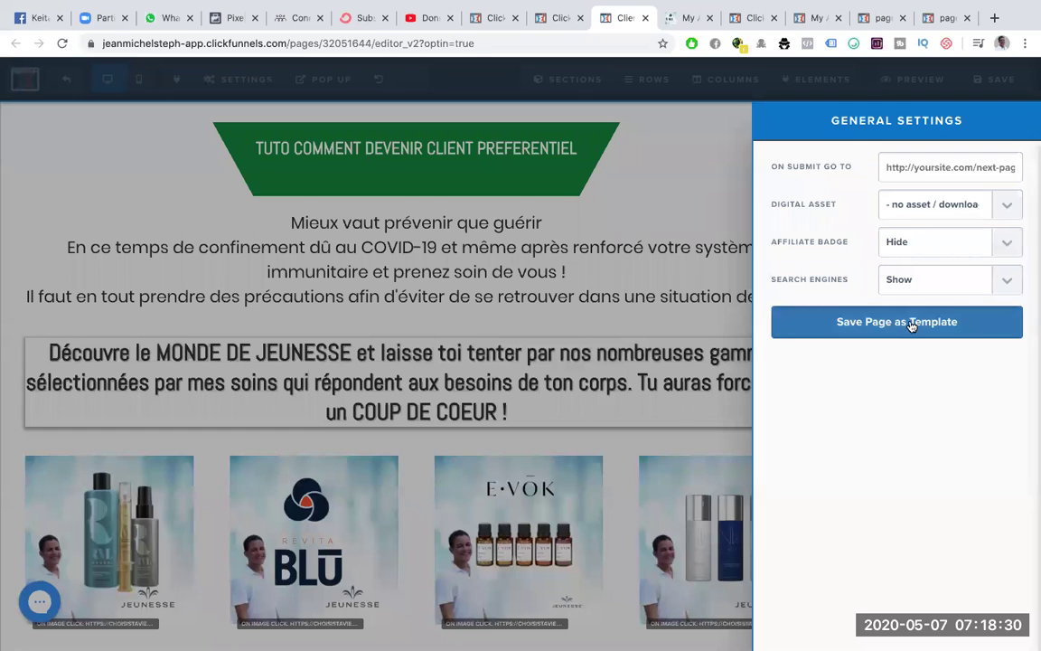
left_click(868, 323)
left_click(465, 177)
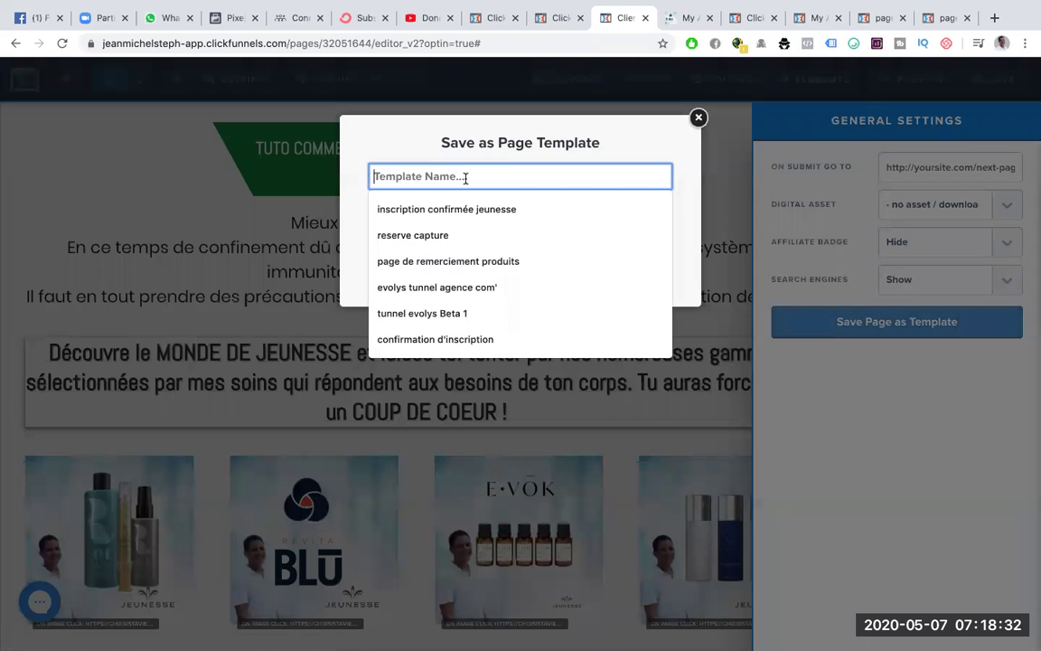
type("ce")
key("BackSpace")
type("lient pre")
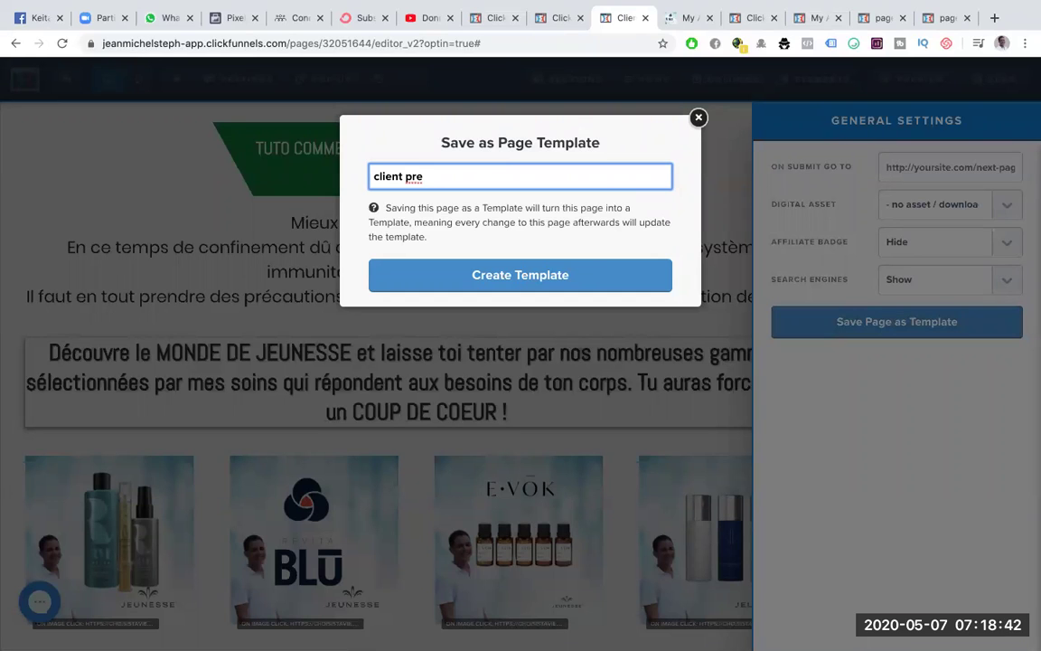
type("ferentiel ")
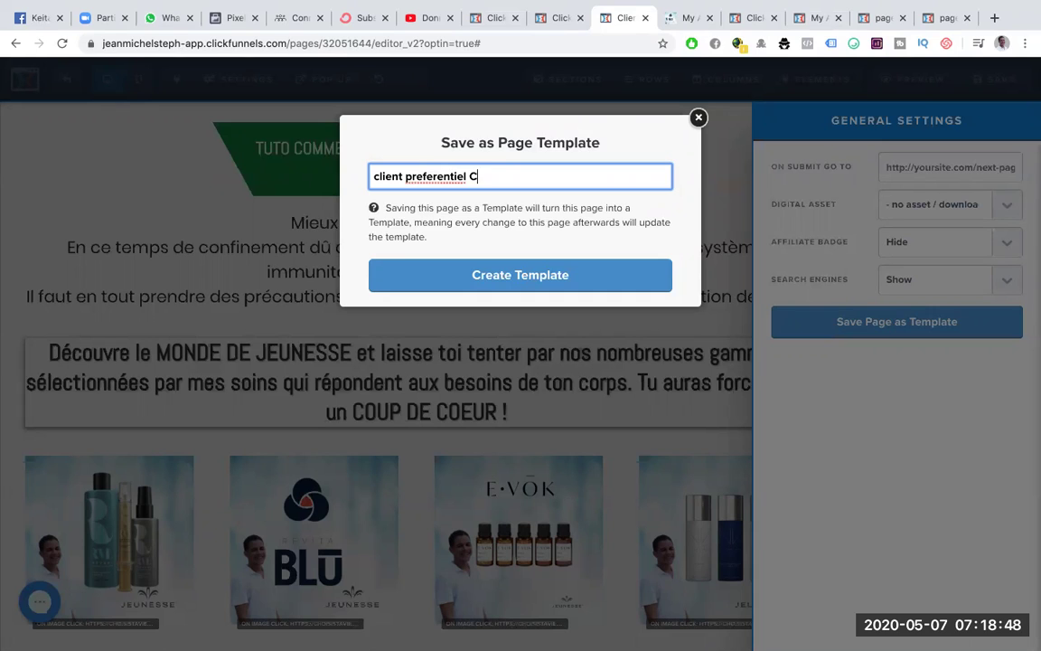
type("Christelle")
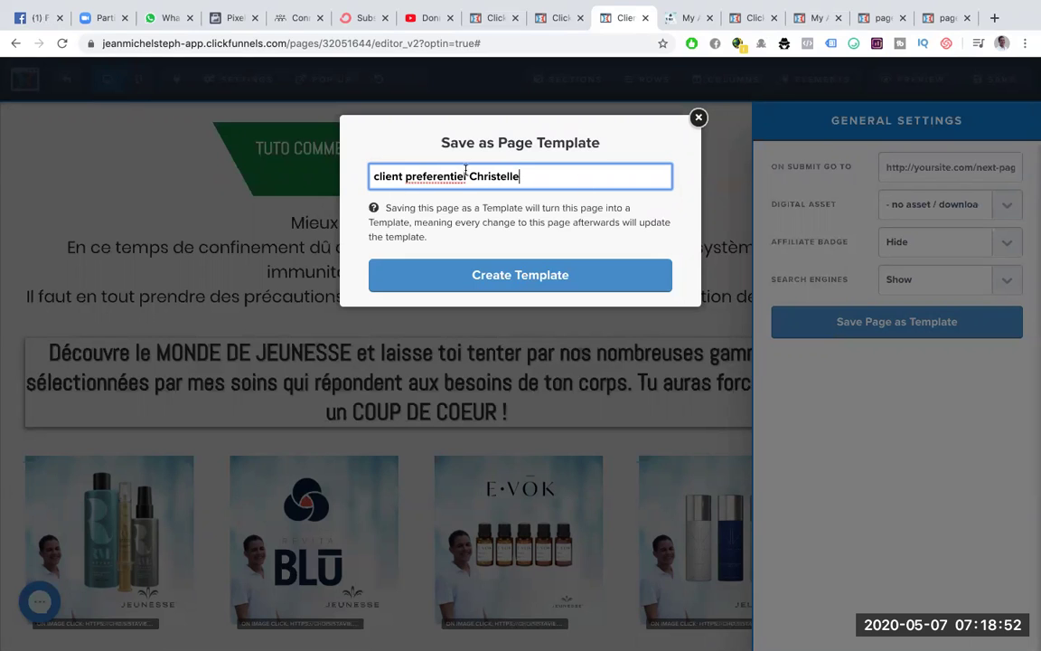
right_click(453, 177)
left_click(520, 182)
left_click(571, 283)
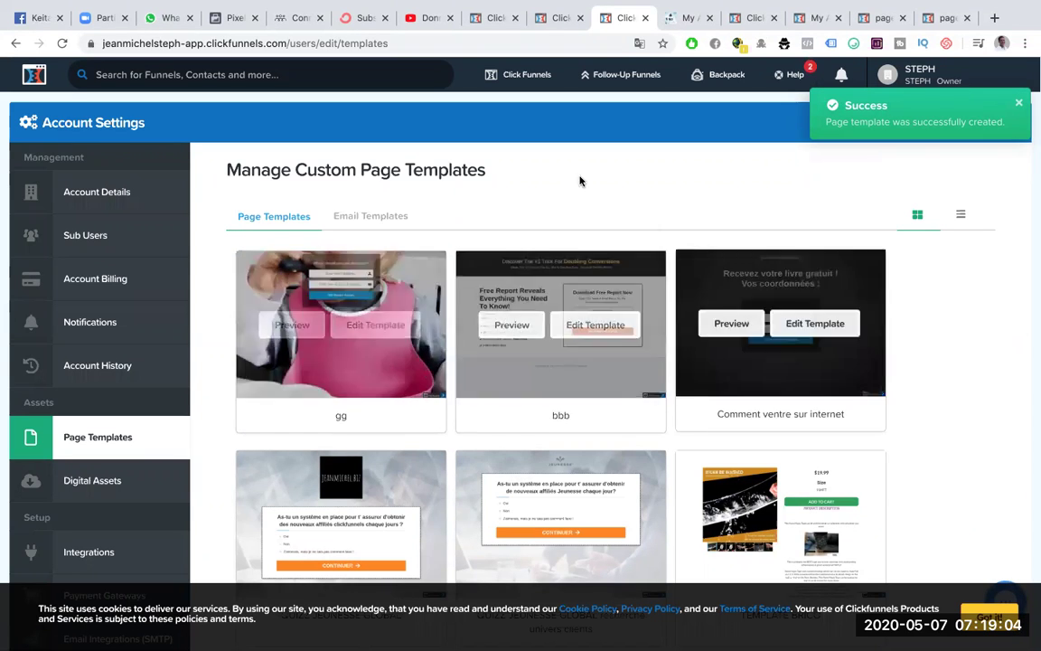
- Go to the funnels list and open the ungrouped four-step funnel in a new browser tab
left_click_drag(632, 18, 750, 19)
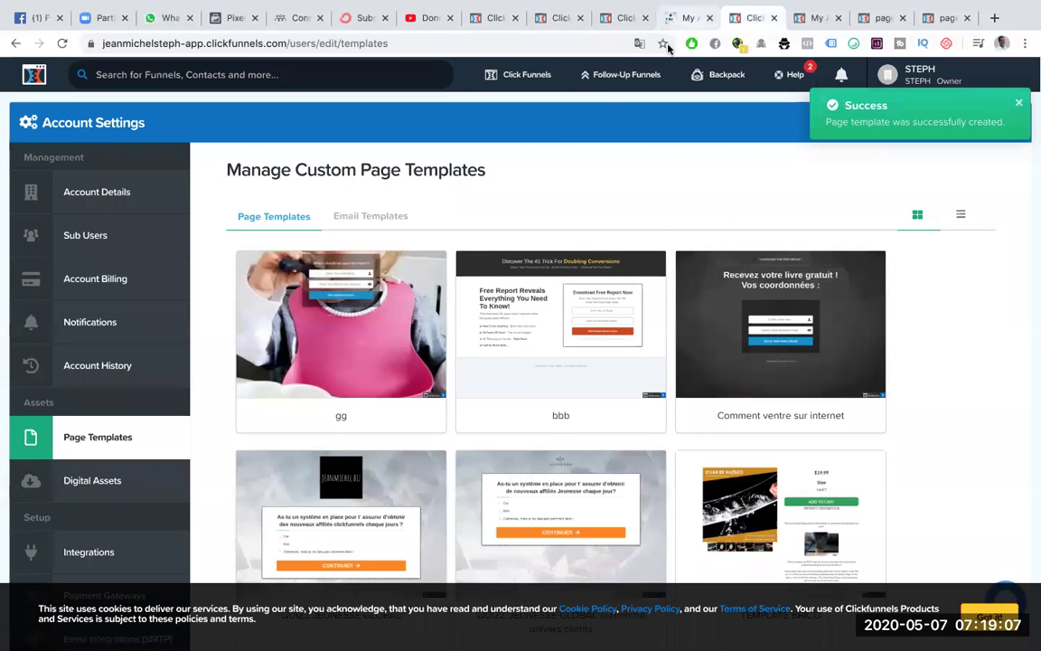
left_click(813, 18)
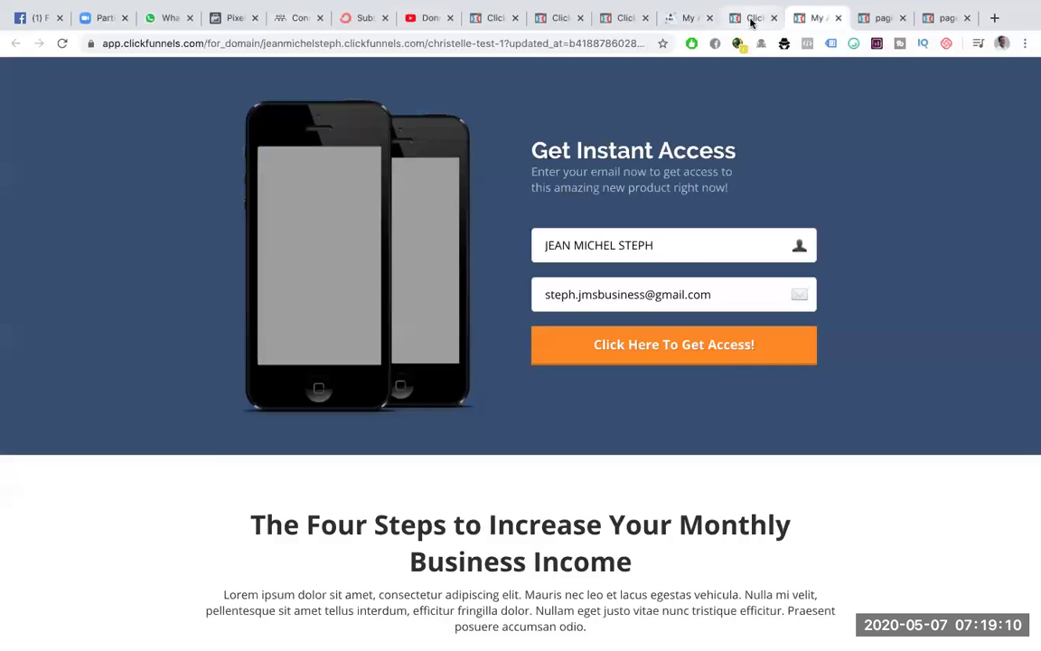
left_click(750, 18)
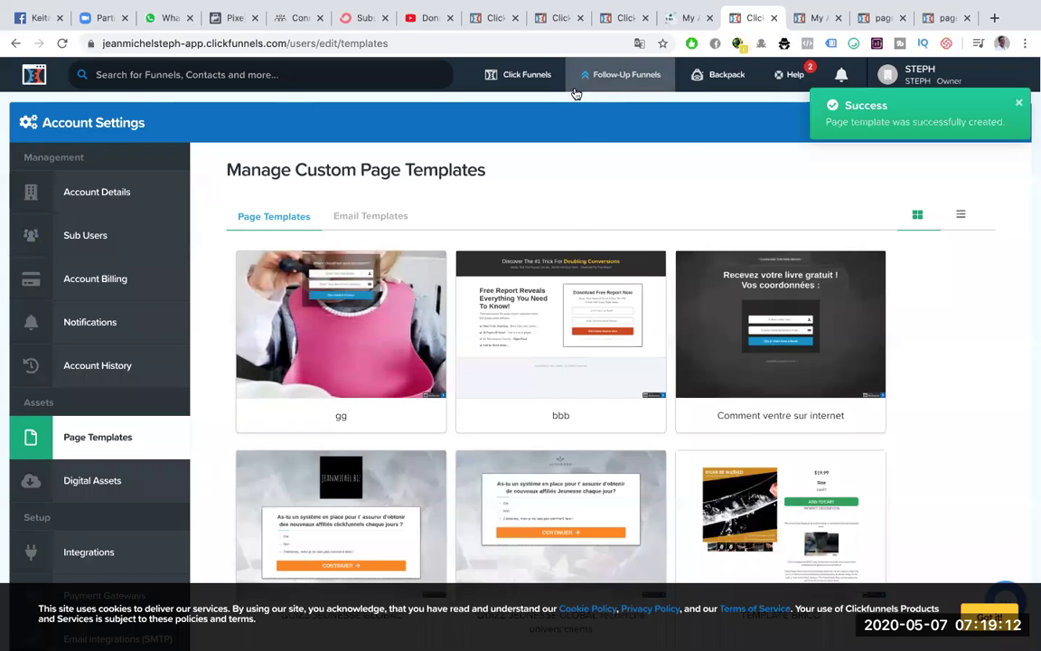
mouse_move(528, 80)
left_click(527, 113)
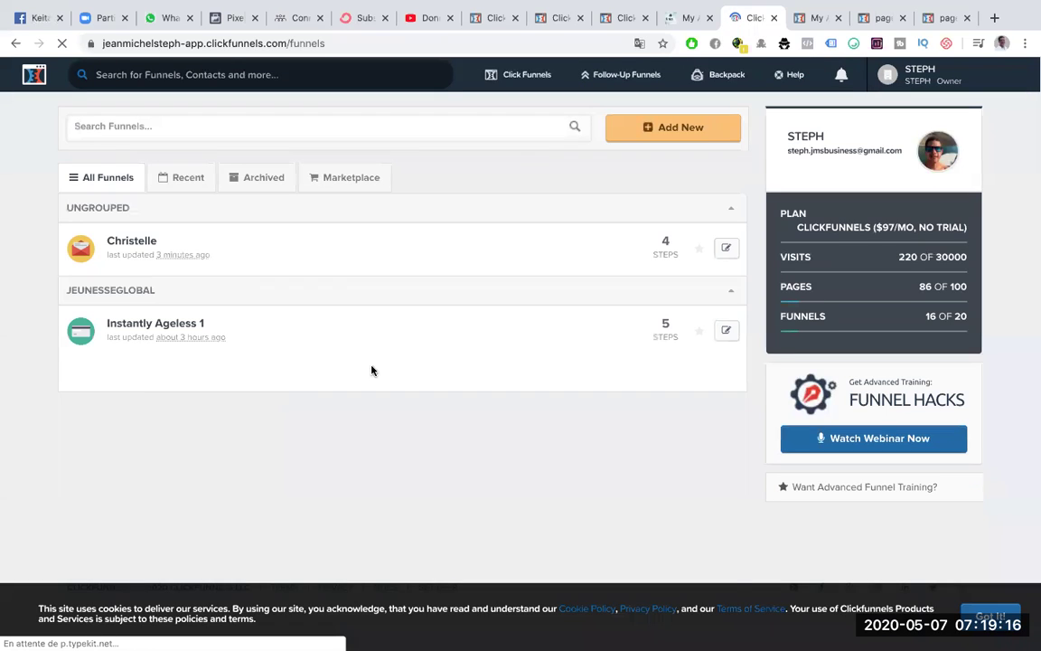
left_click(129, 243)
right_click(129, 242)
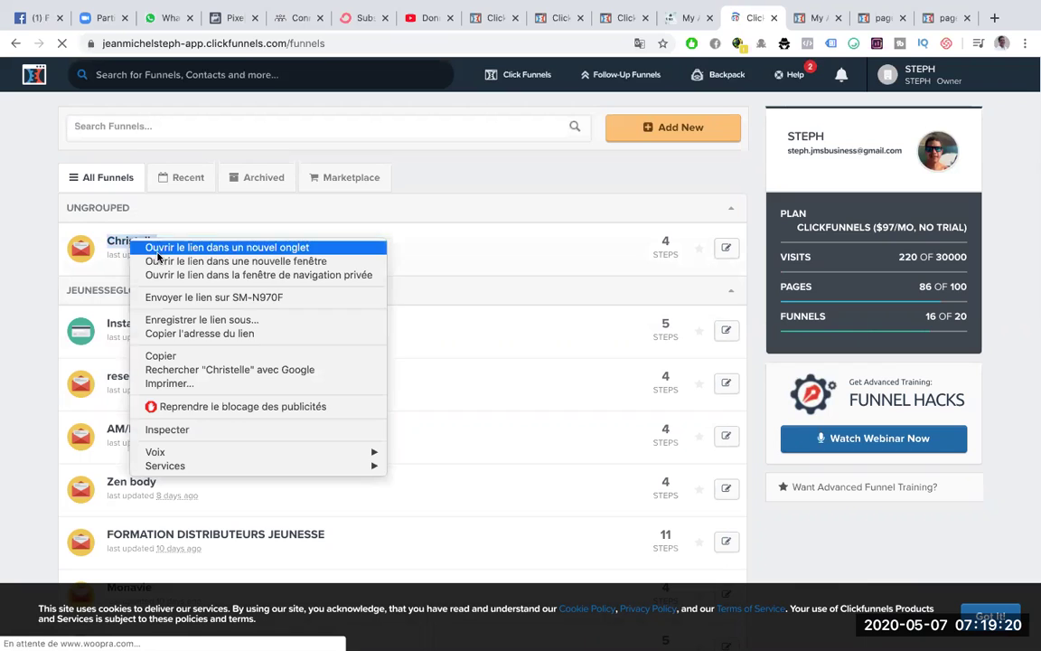
left_click(159, 249)
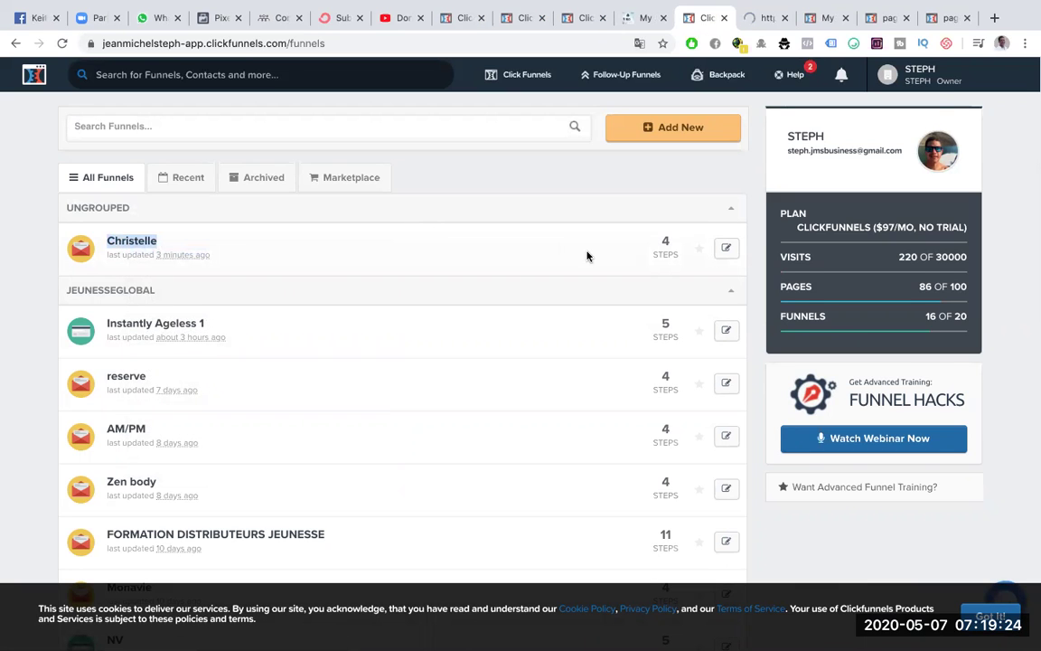
left_click(766, 20)
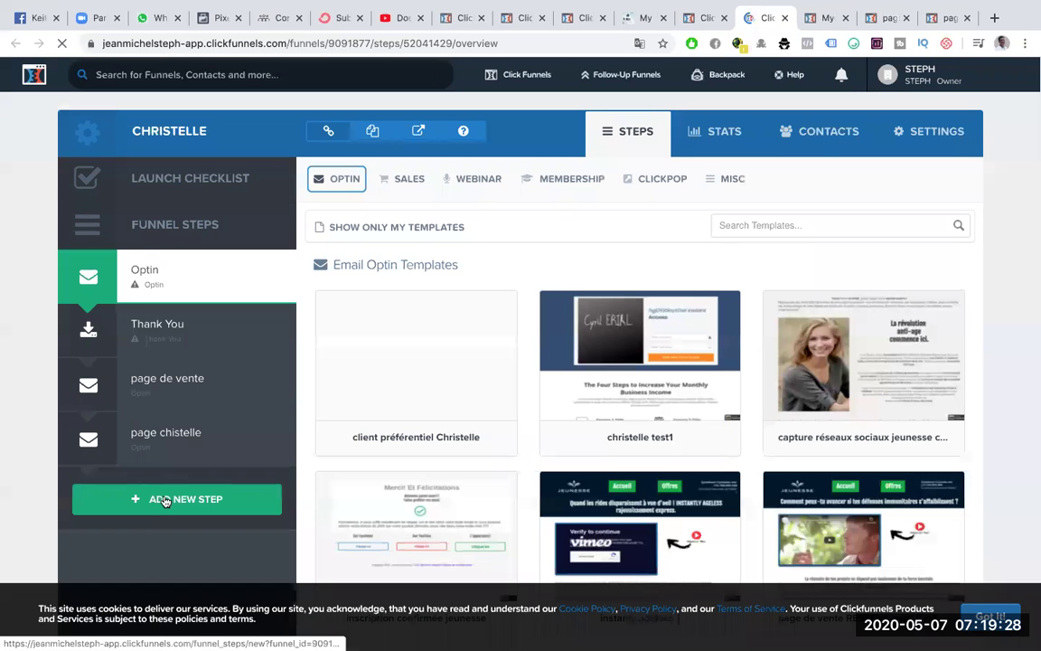
- Add a funnel step named "tutu preferentiel" followed by the person's first name, leaving its path empty
left_click(166, 499)
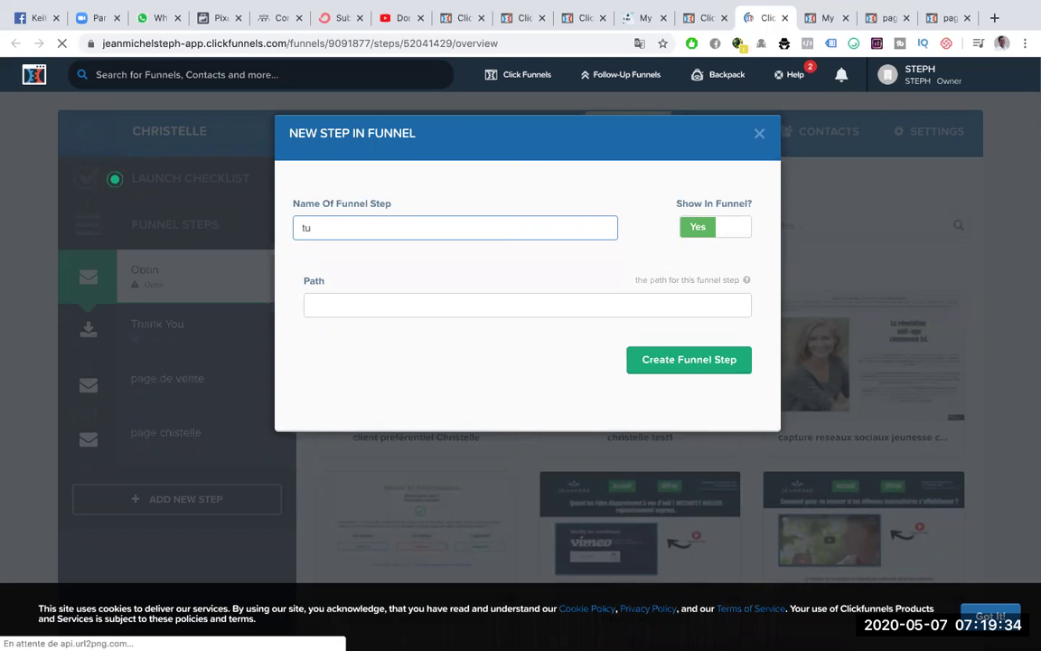
type("tutu prefe")
type("rent")
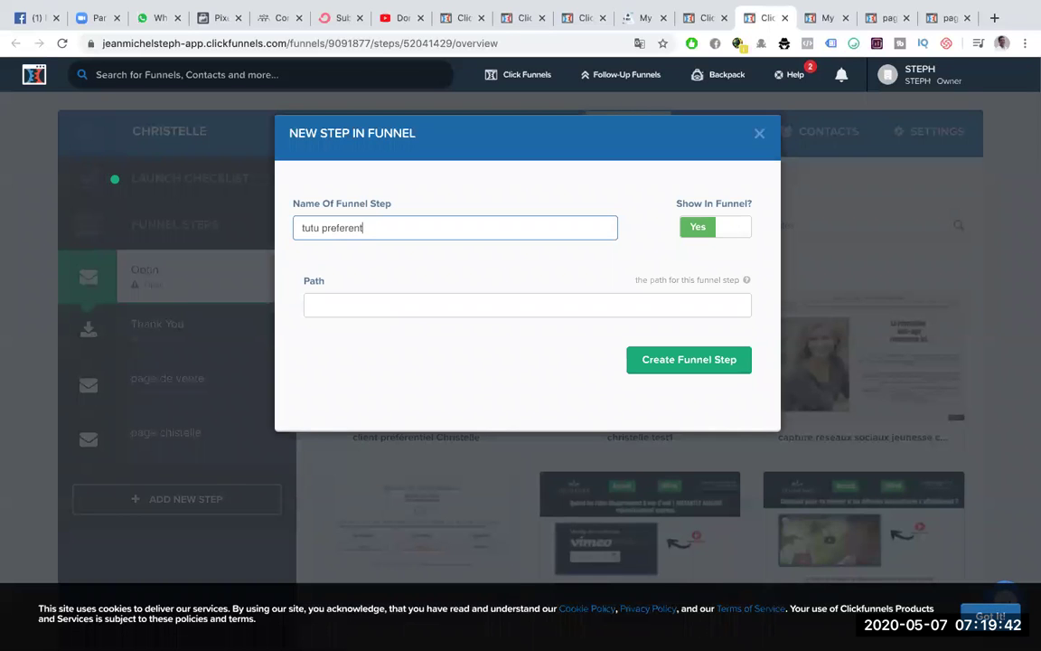
type("ille  Christelle")
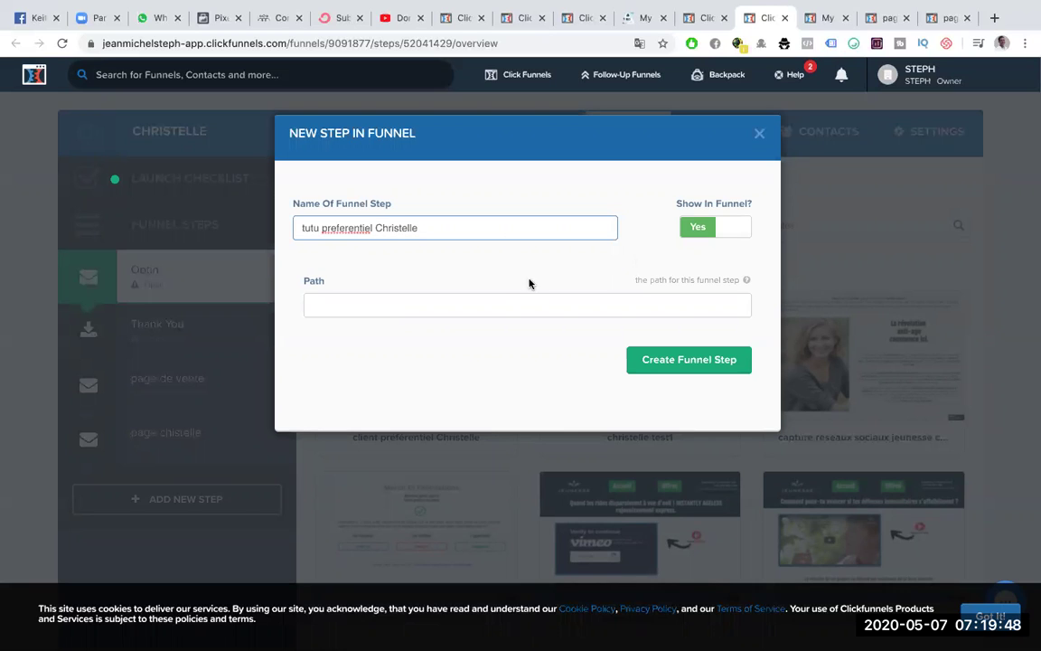
left_click(708, 369)
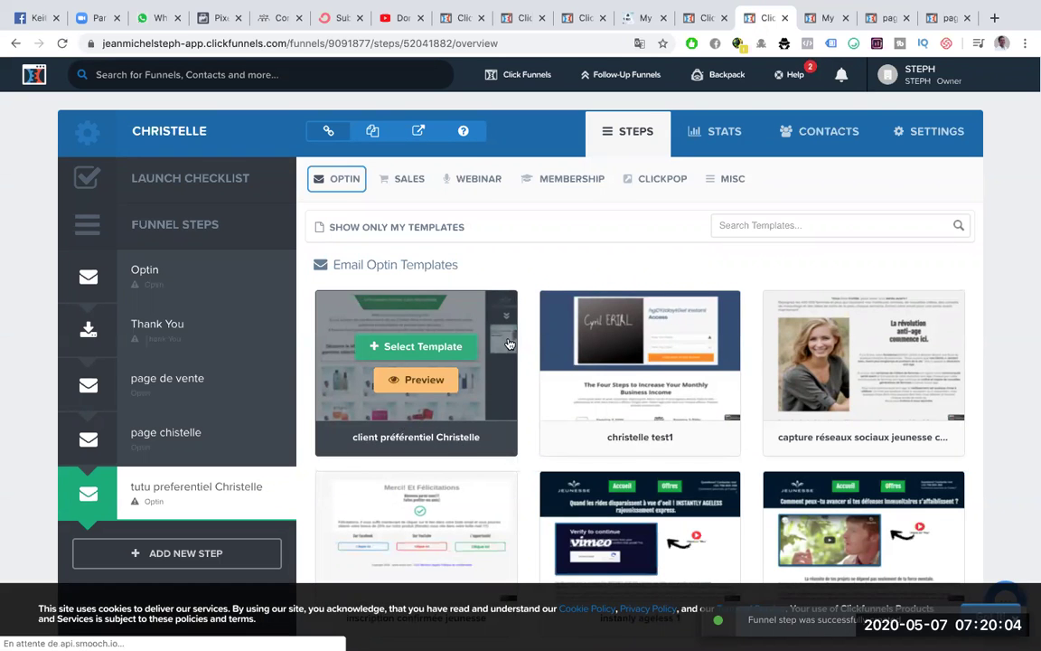
- Apply the saved "client préférentiel" template to the new funnel step and open its page for editing in a new browser tab
left_click(456, 346)
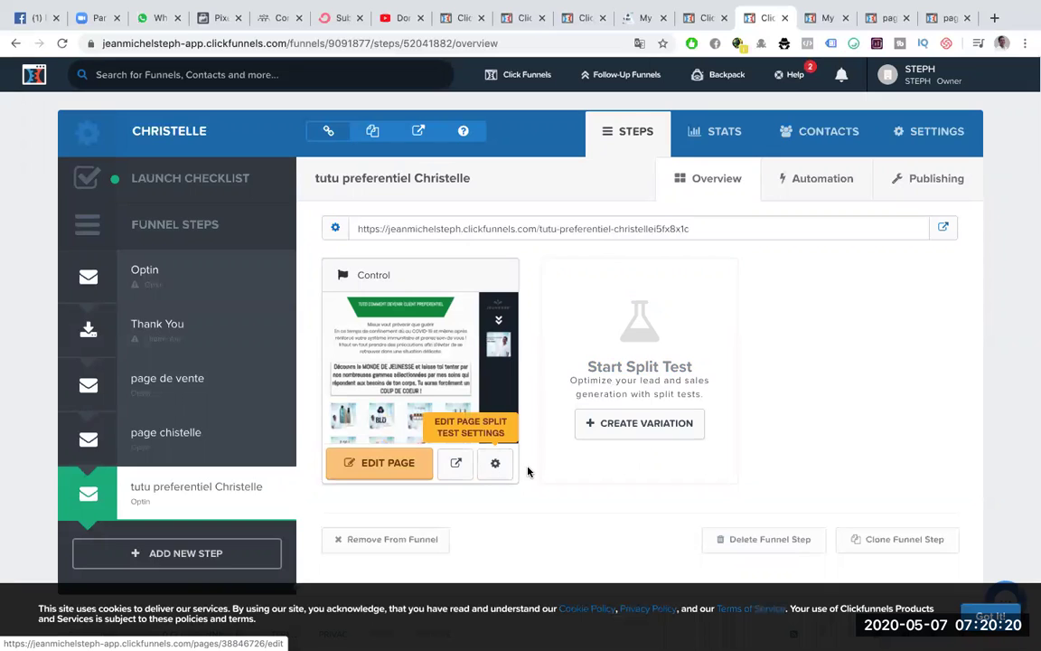
right_click(408, 470)
left_click(411, 472)
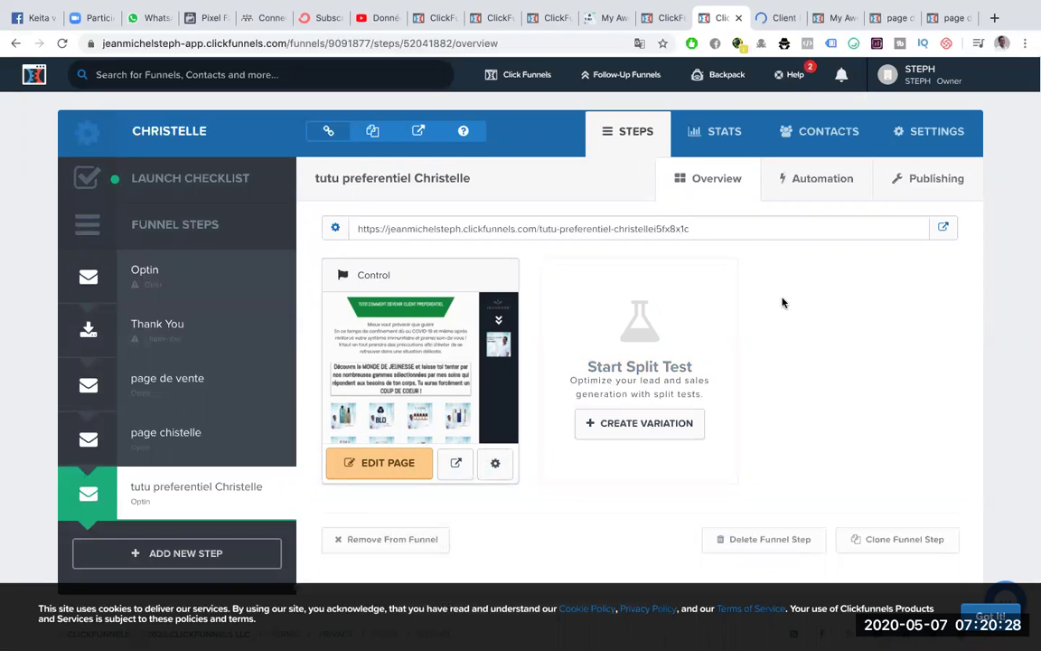
left_click(779, 17)
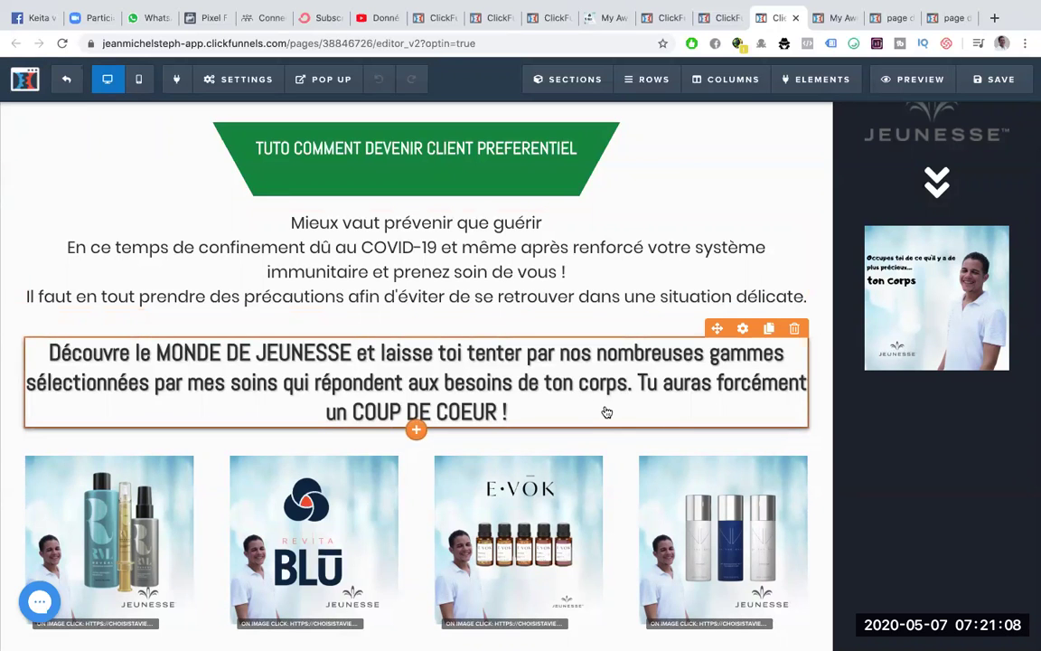
- Look through the page built from the template, from the product images and tutorial sections down to the experts and purchase button
scroll(569, 452, "down", 7)
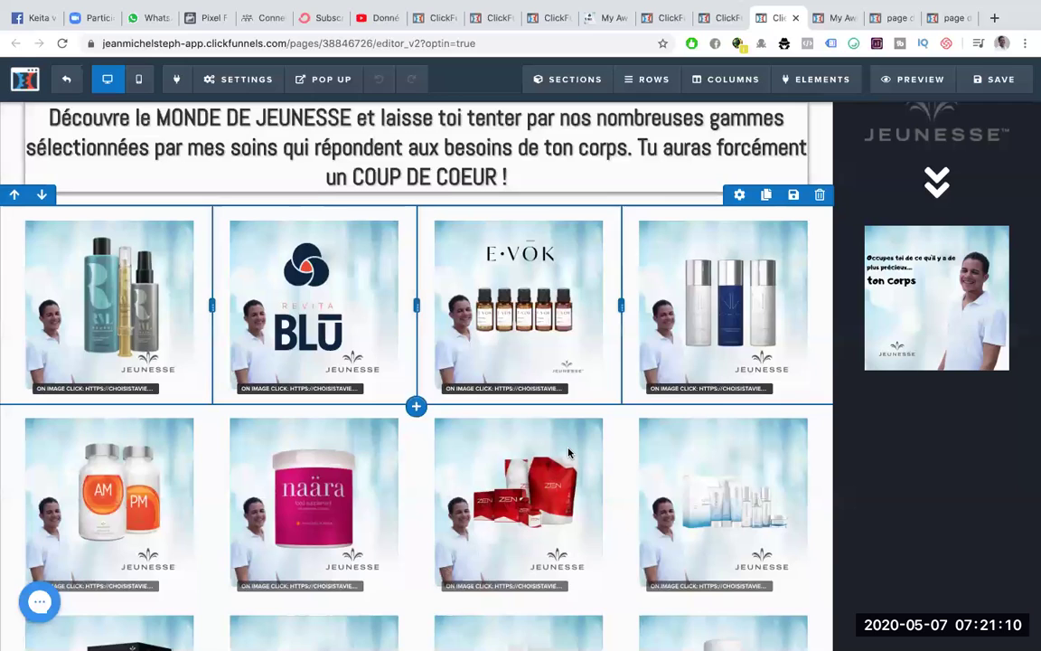
scroll(568, 454, "down", 8)
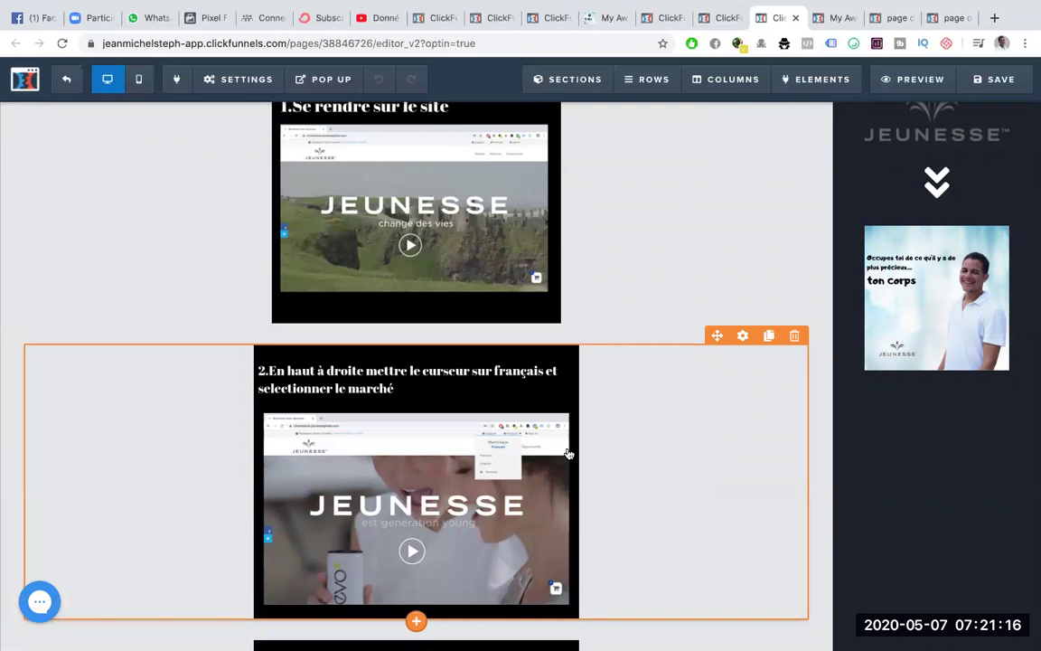
scroll(569, 454, "down", 10)
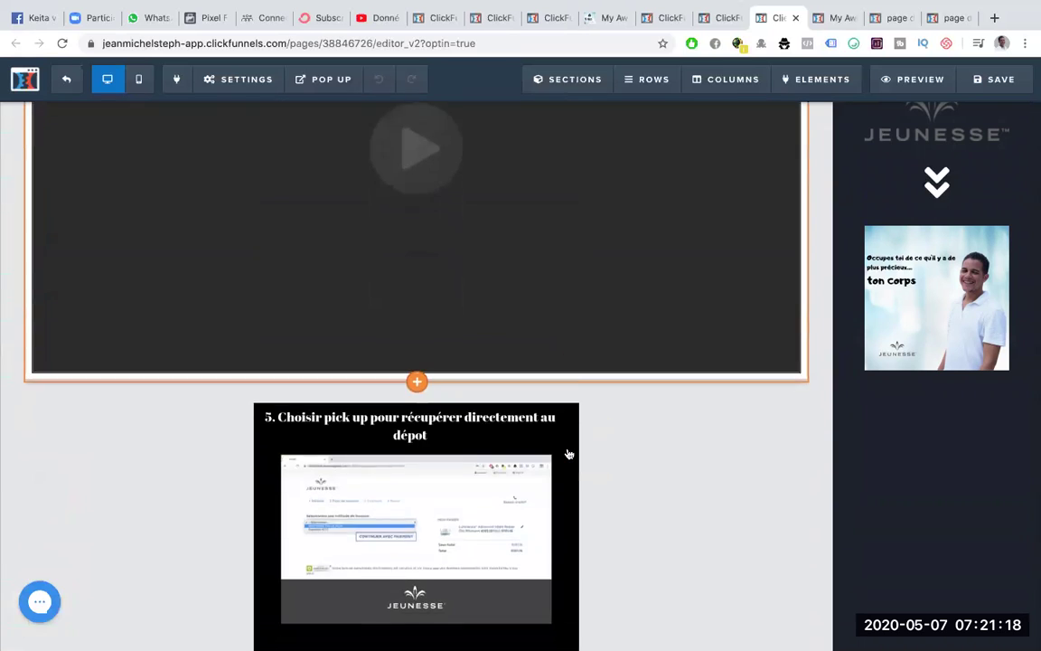
scroll(568, 454, "down", 10)
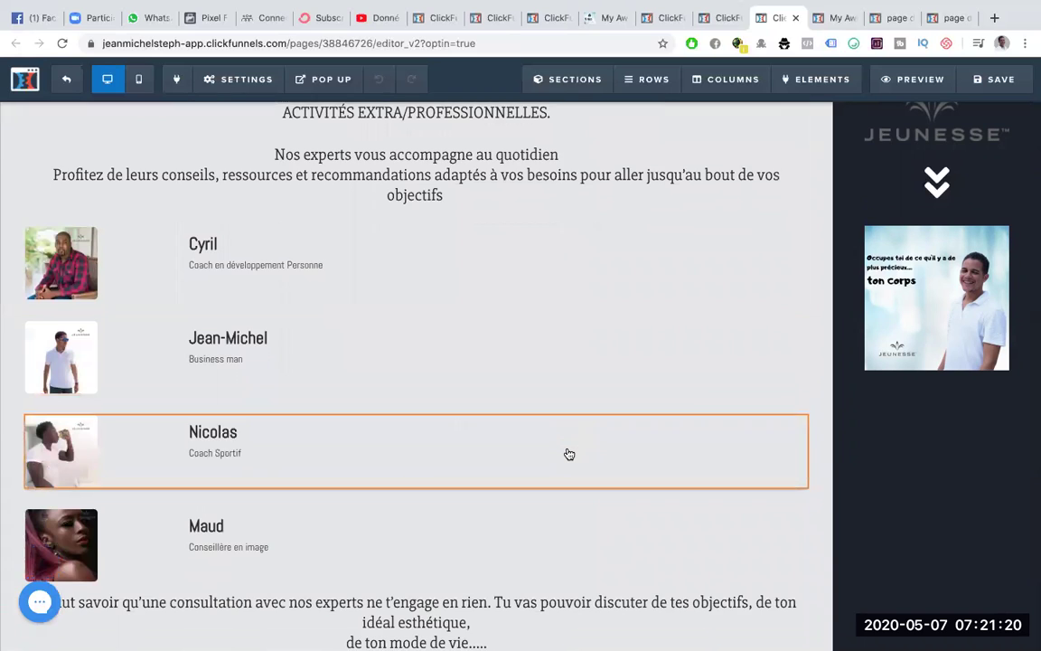
scroll(569, 453, "down", 8)
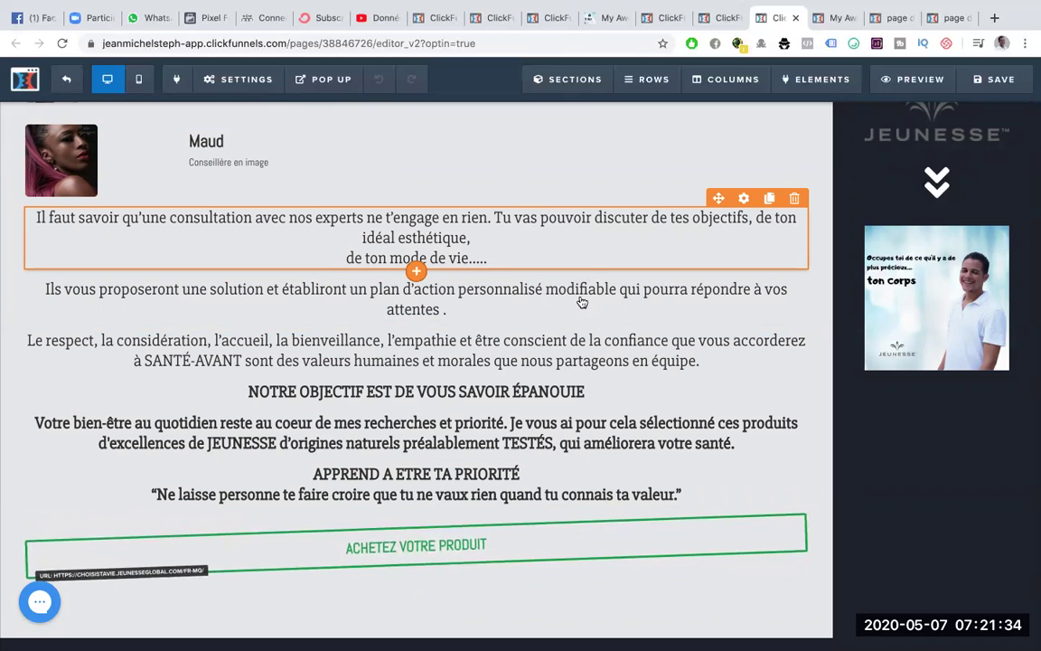
scroll(504, 176, "up", 10)
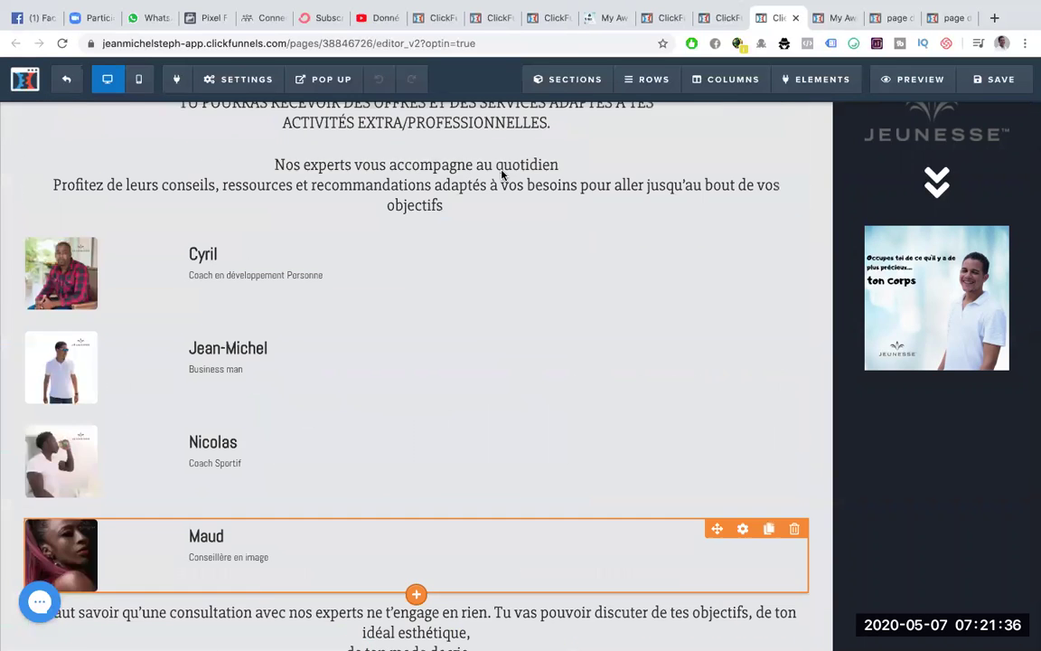
scroll(504, 176, "up", 15)
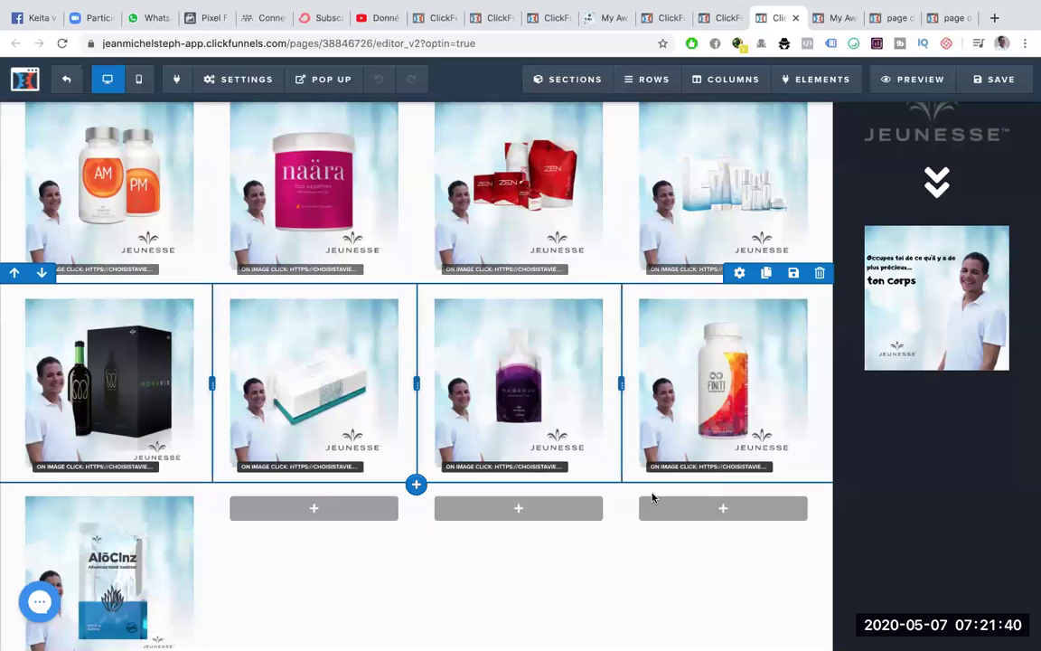
scroll(415, 223, "up", 8)
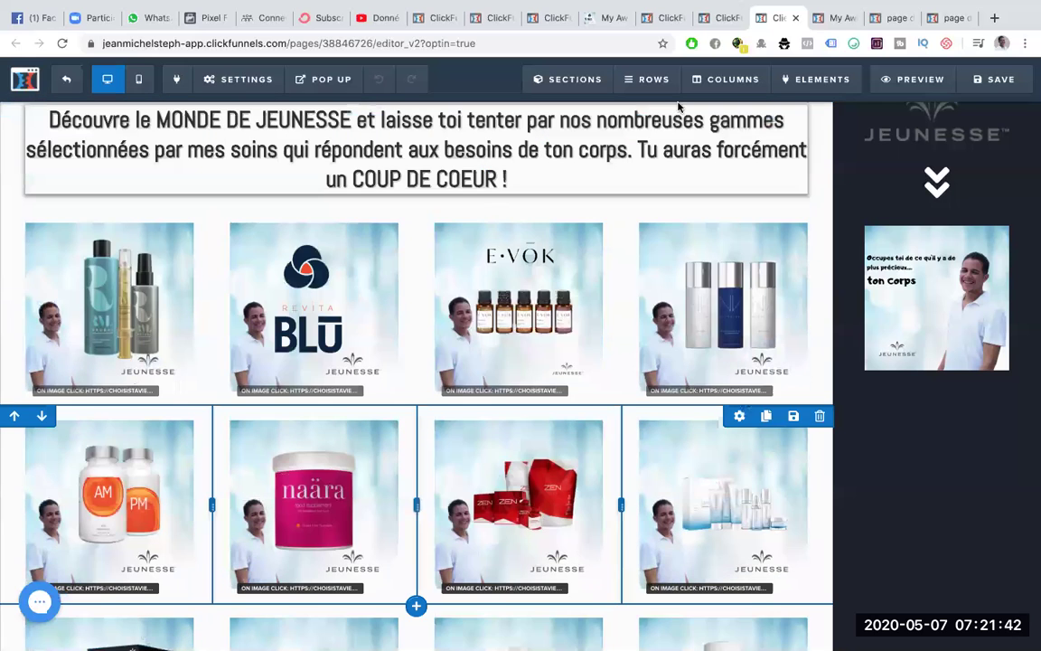
- Return to the funnel's overview, open the list of all funnels and look through it
left_click(720, 18)
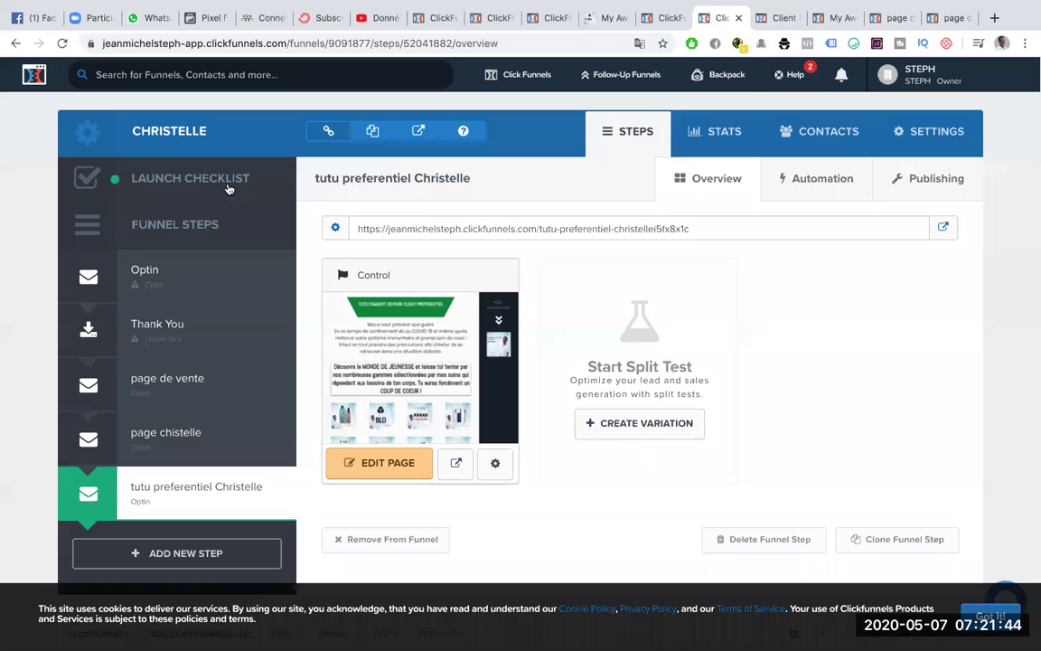
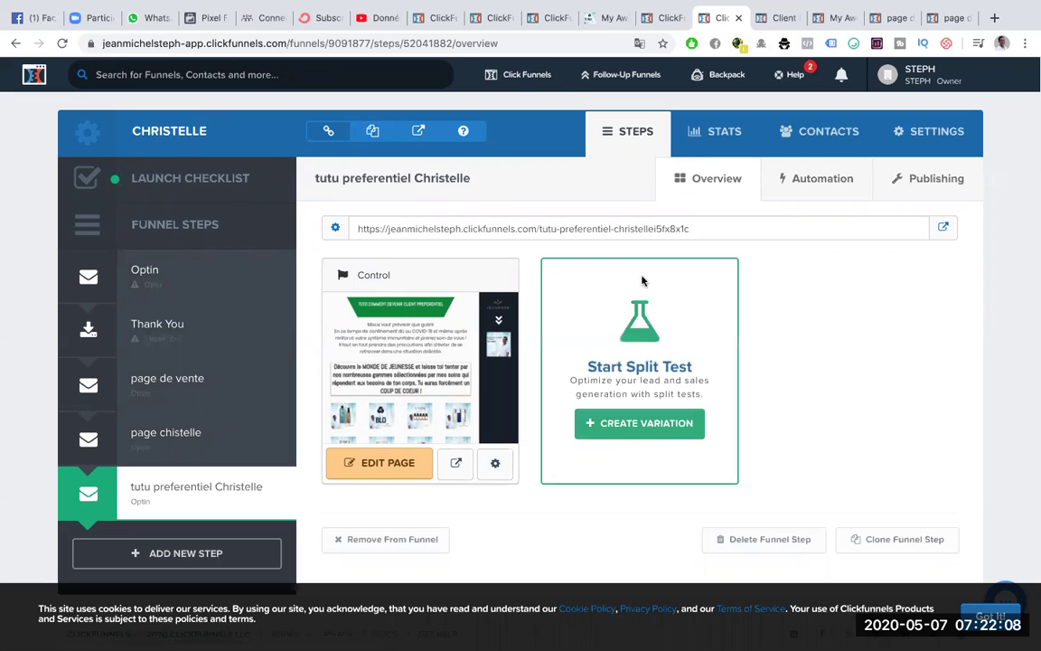
mouse_move(525, 77)
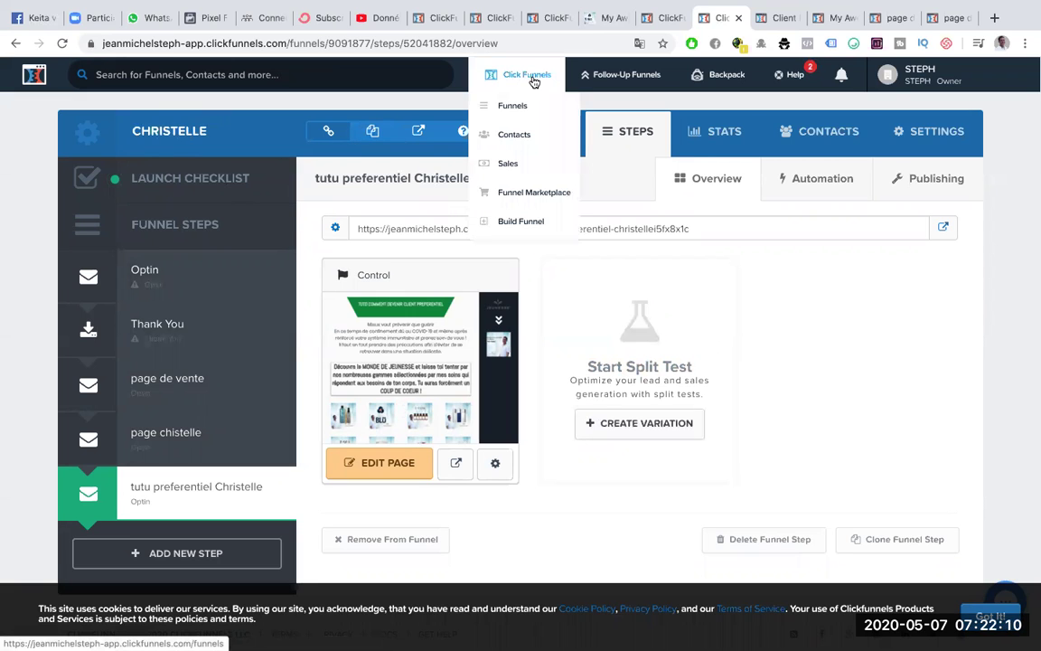
left_click(513, 107)
right_click(513, 107)
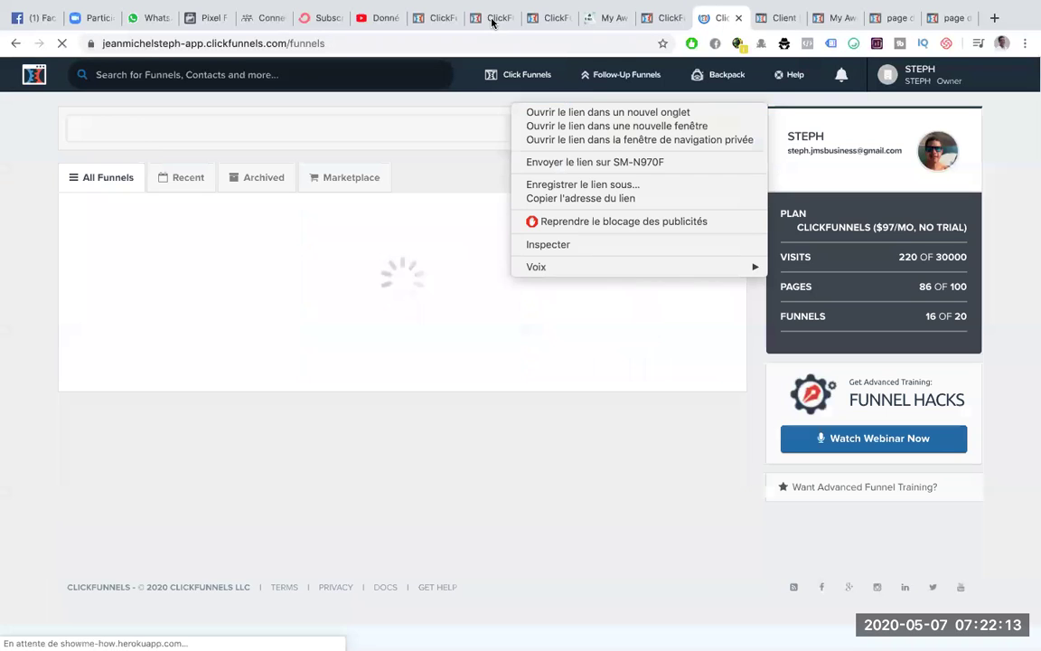
left_click(492, 22)
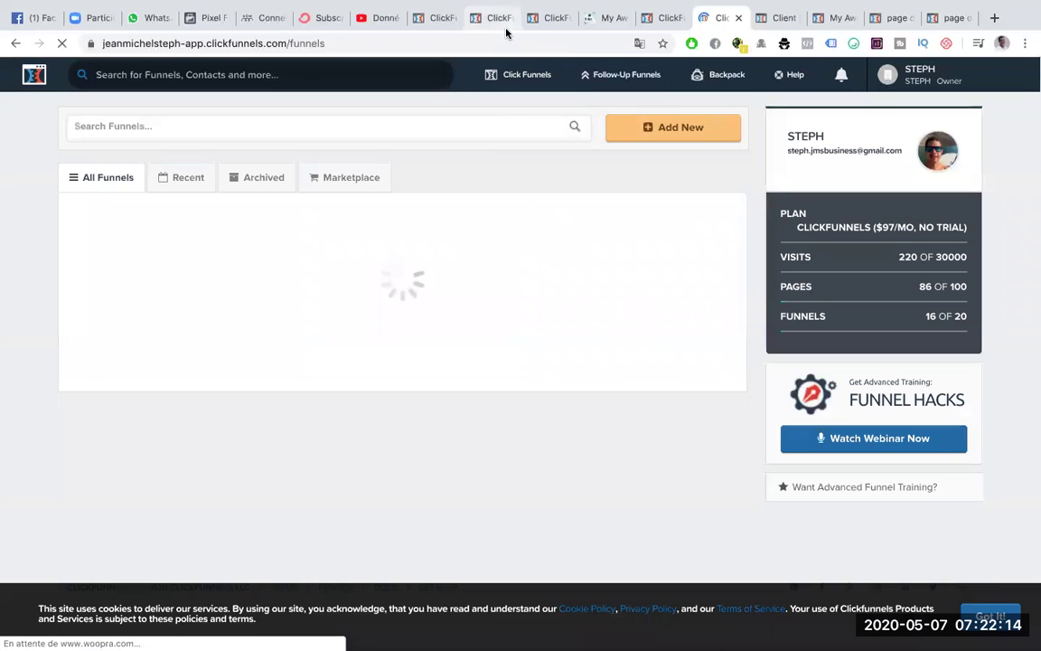
scroll(150, 409, "down", 3)
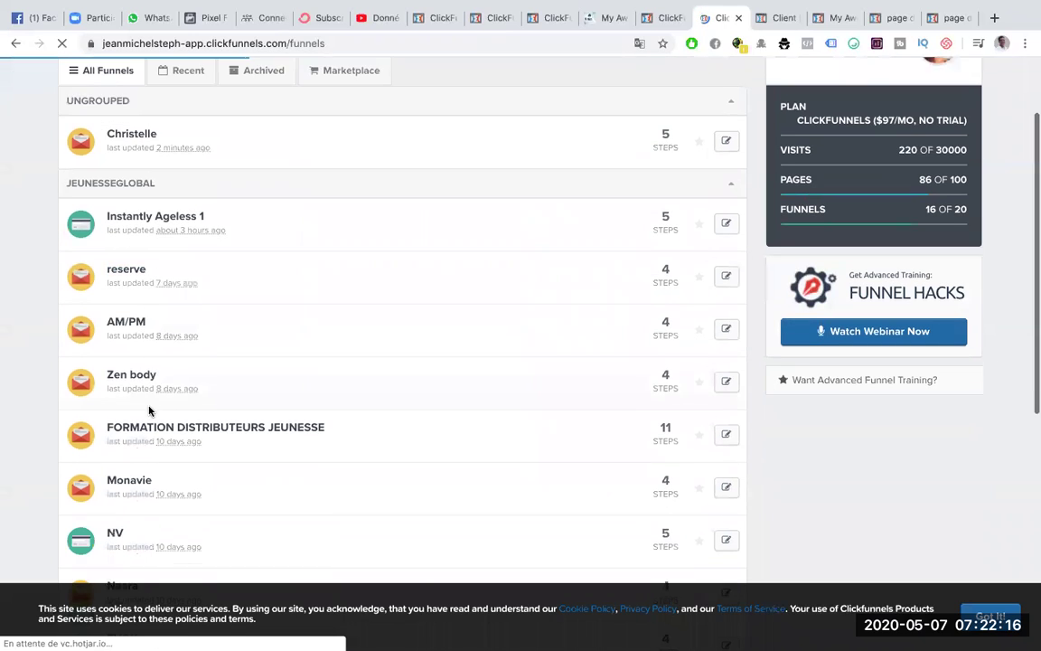
- Open the "reserve" funnel from the JEUNESSEGLOBAL group in a new browser tab and switch to it
right_click(122, 263)
left_click(190, 268)
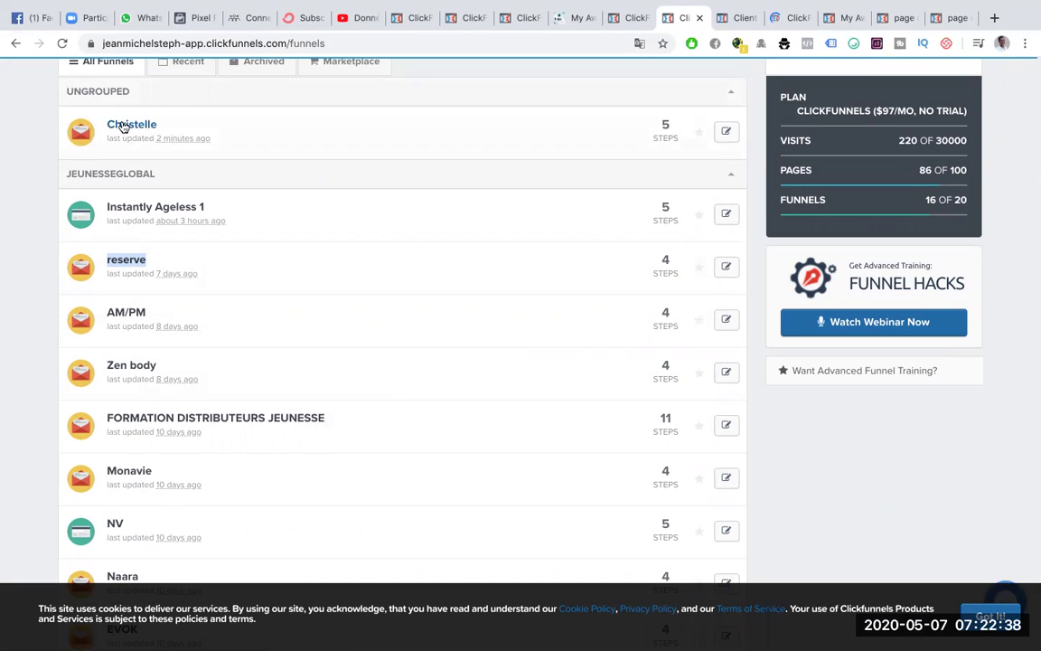
left_click(635, 17)
left_click(685, 18)
left_click(723, 20)
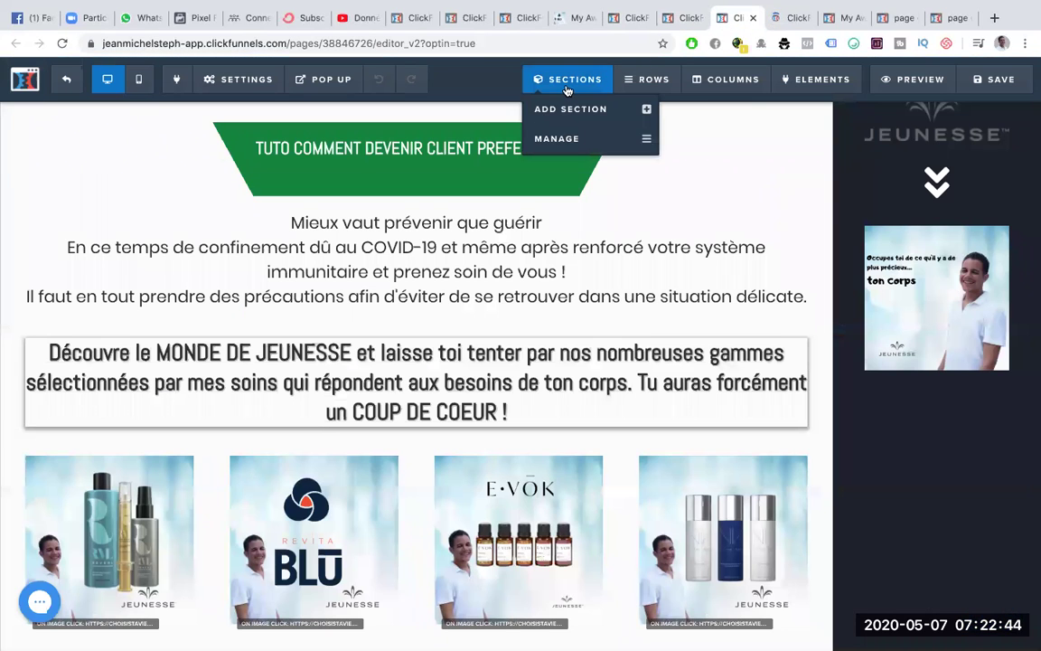
left_click(786, 18)
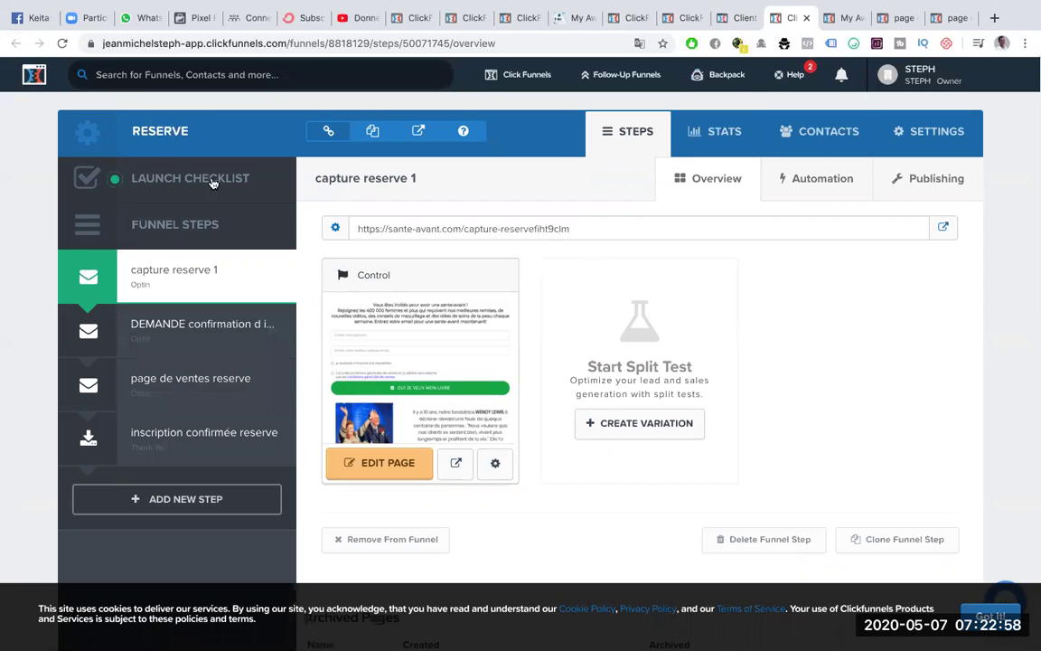
- Open the page of the "page de ventes reserve" step for editing in a new browser tab and switch to it
left_click(222, 384)
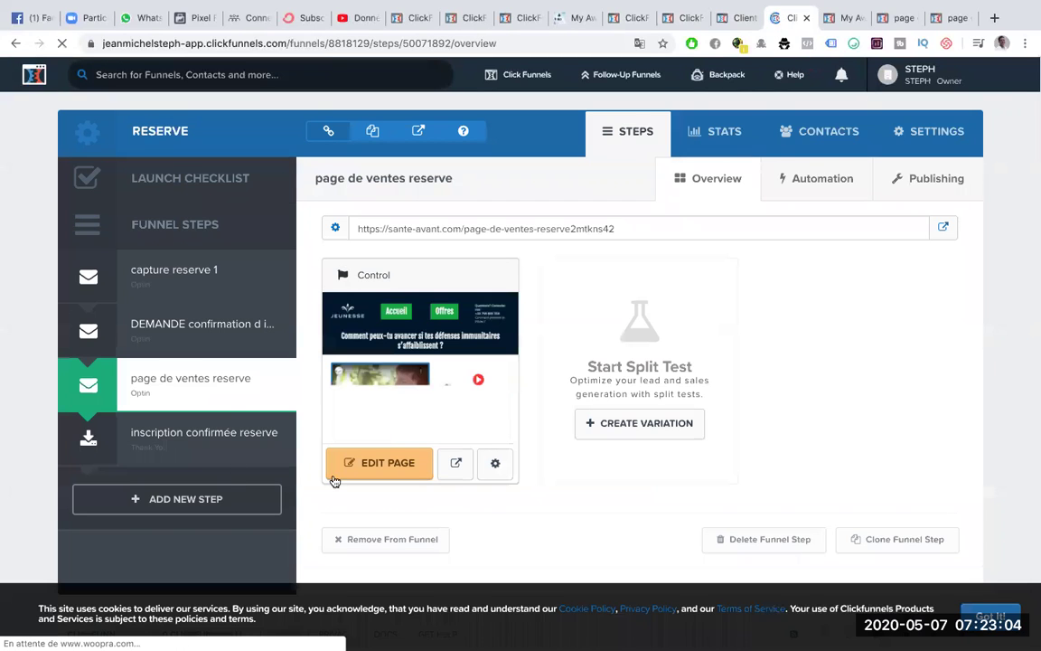
right_click(425, 463)
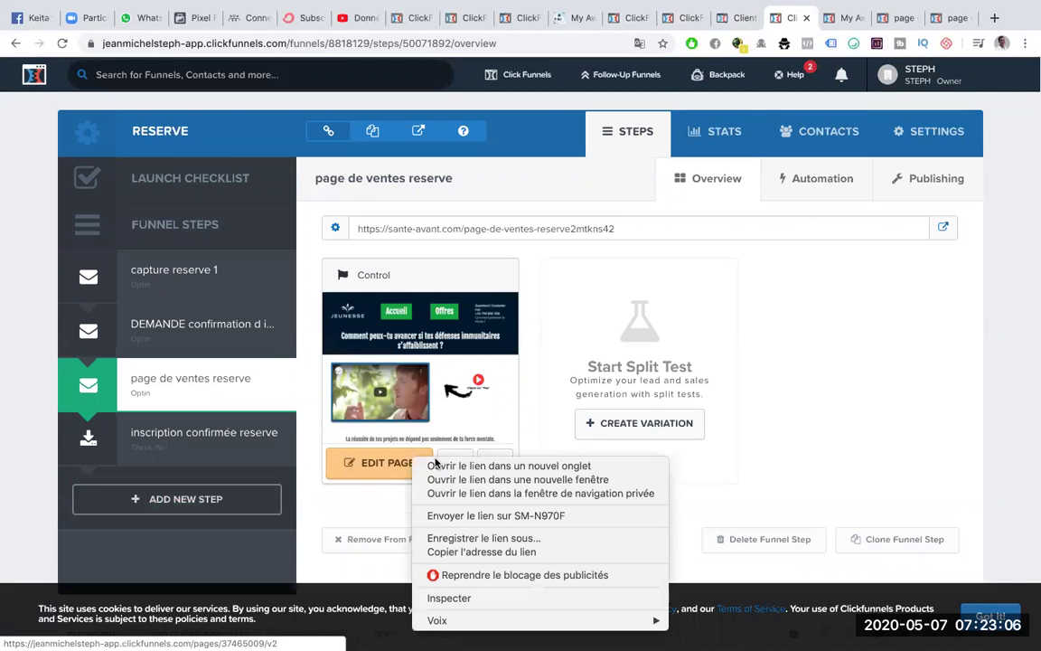
left_click(442, 465)
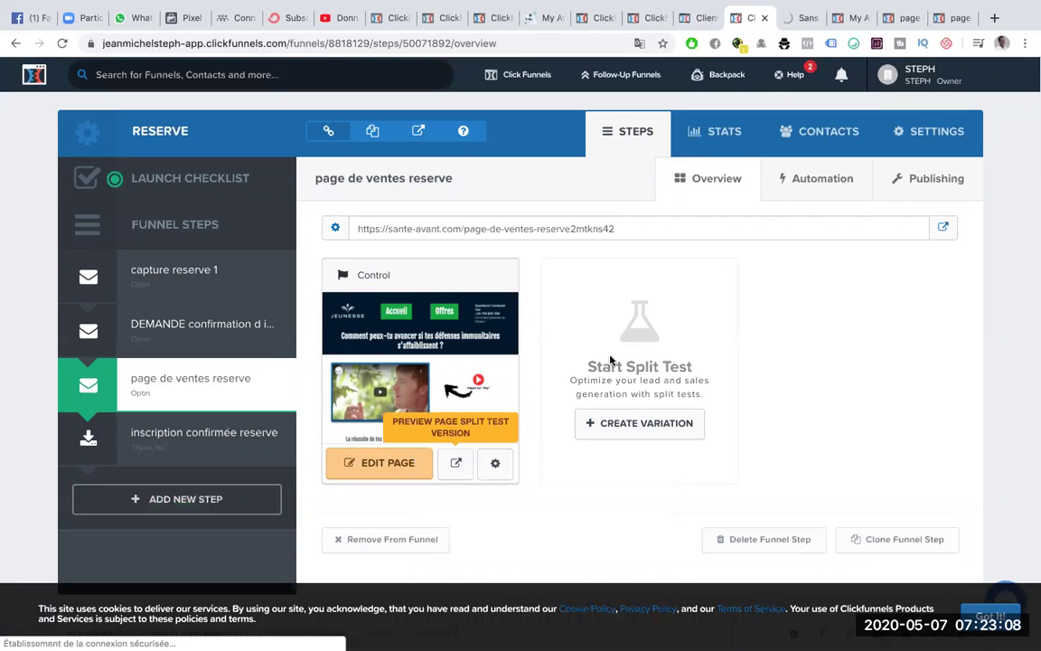
left_click(795, 22)
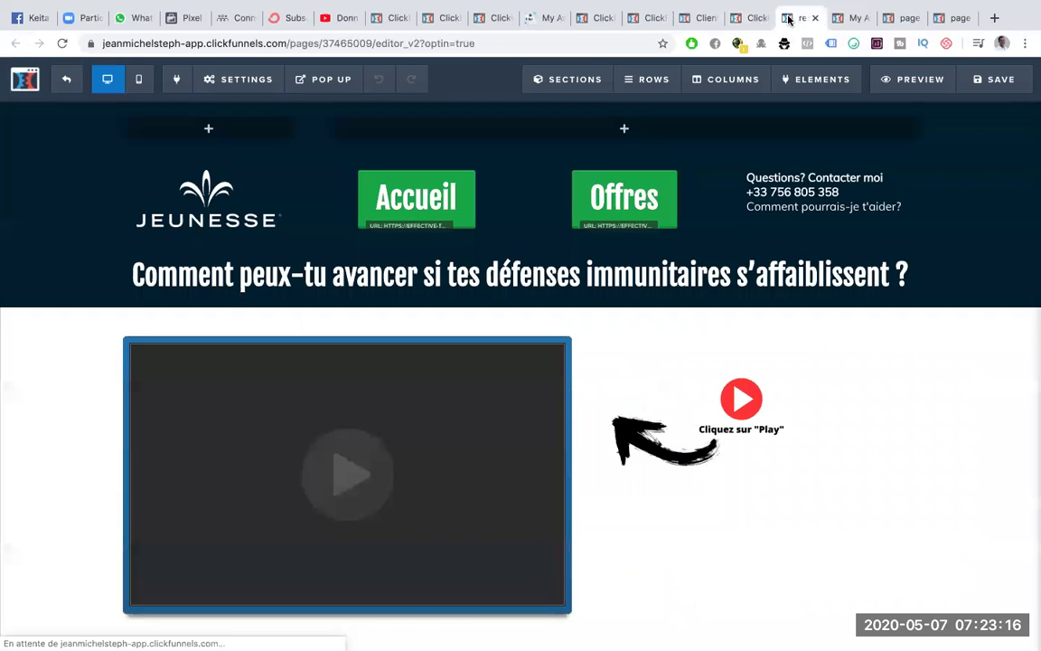
- Save the sales page as a template through its general settings and open the template settings for editing
mouse_move(246, 82)
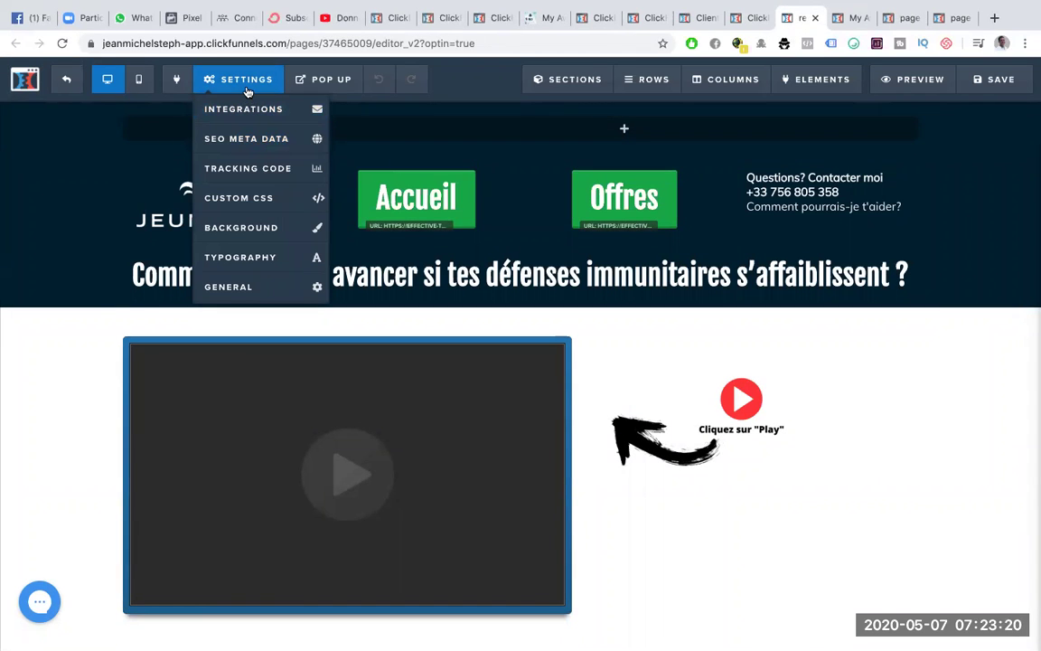
left_click(260, 290)
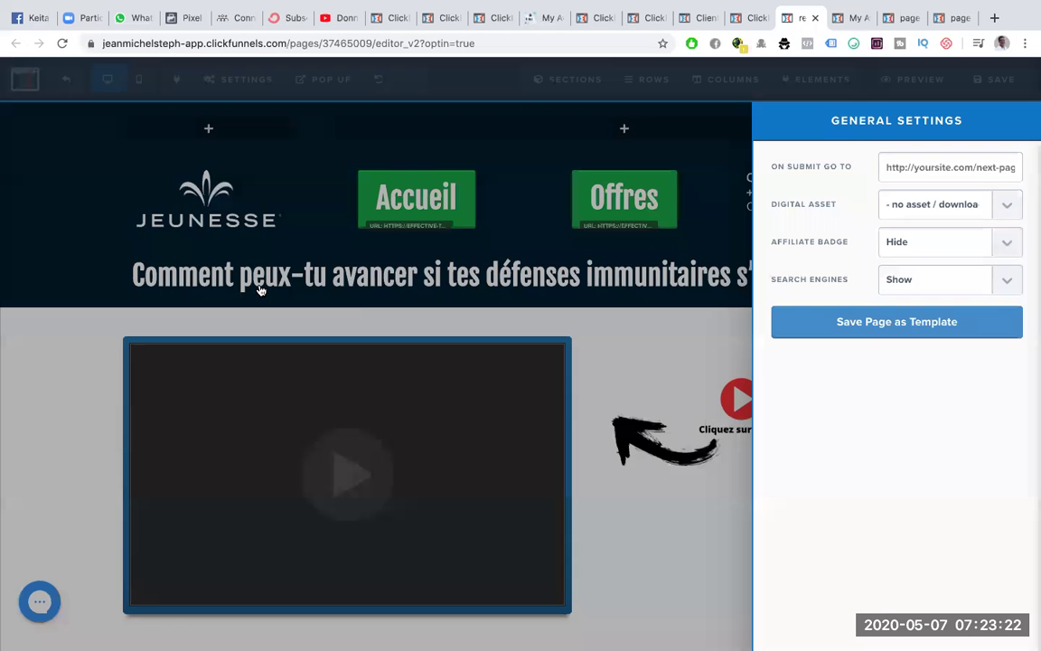
left_click(936, 333)
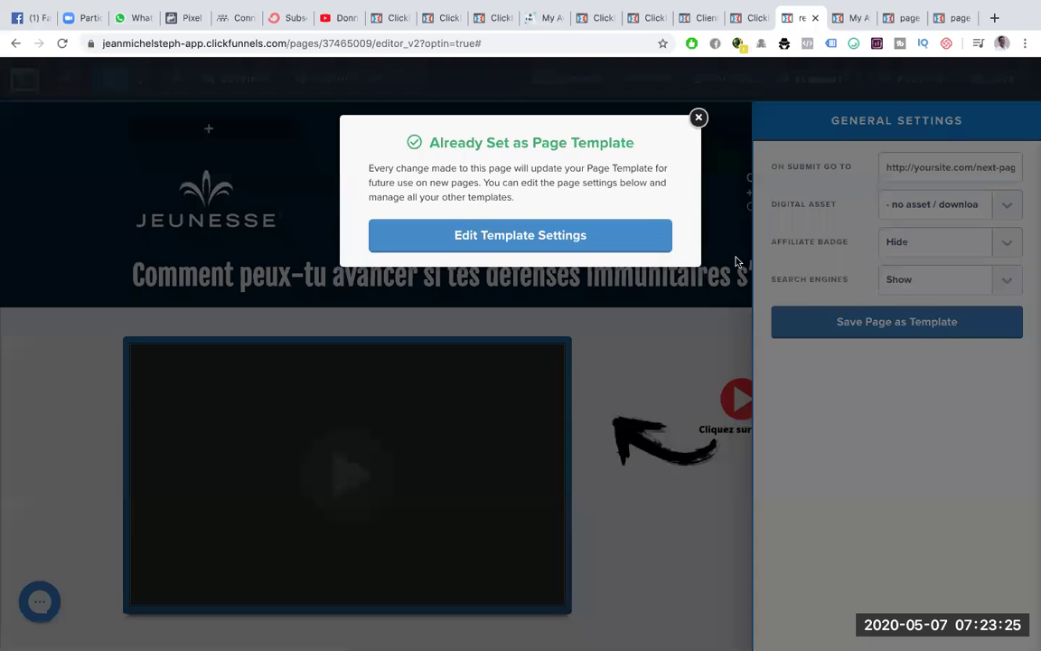
left_click(640, 243)
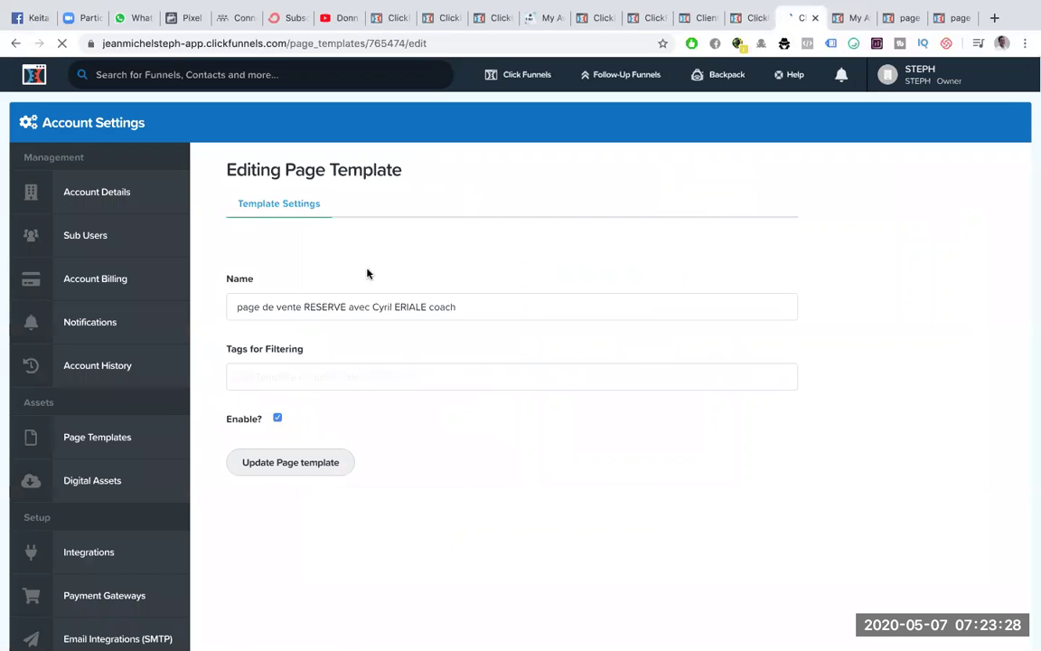
- Replace the page template's name with the person's first name followed by "reserve"
left_click(334, 366)
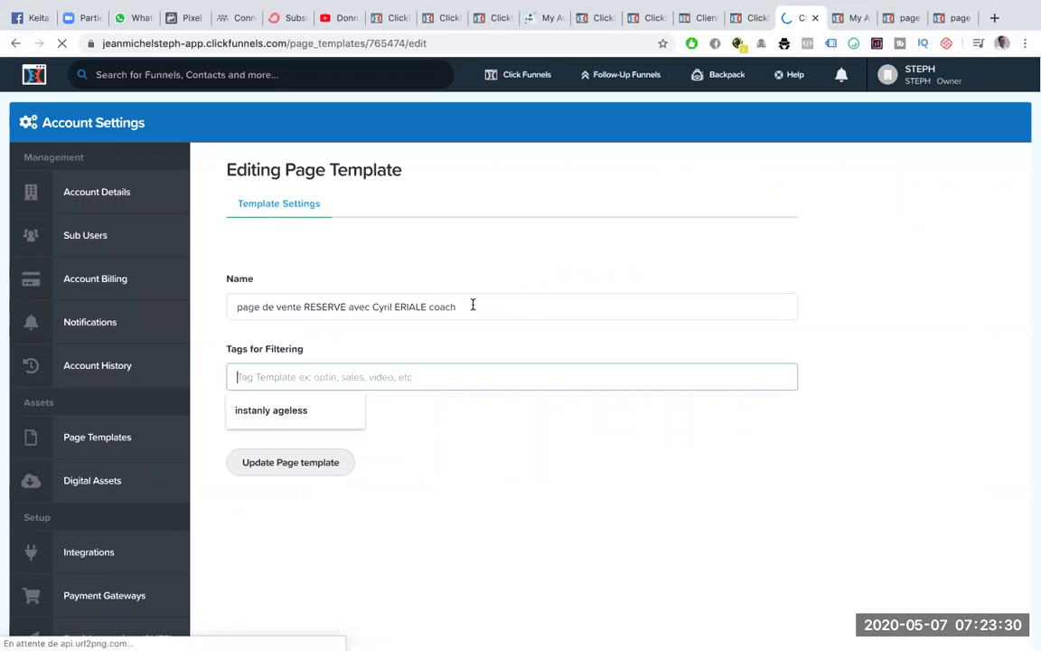
left_click_drag(487, 307, 236, 306)
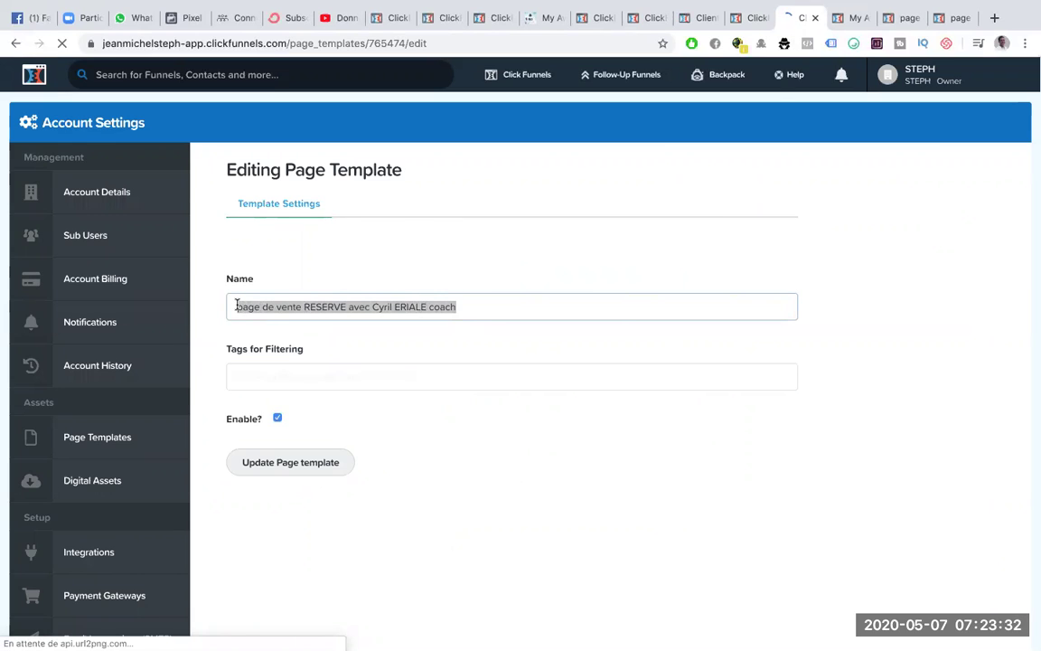
type("chr")
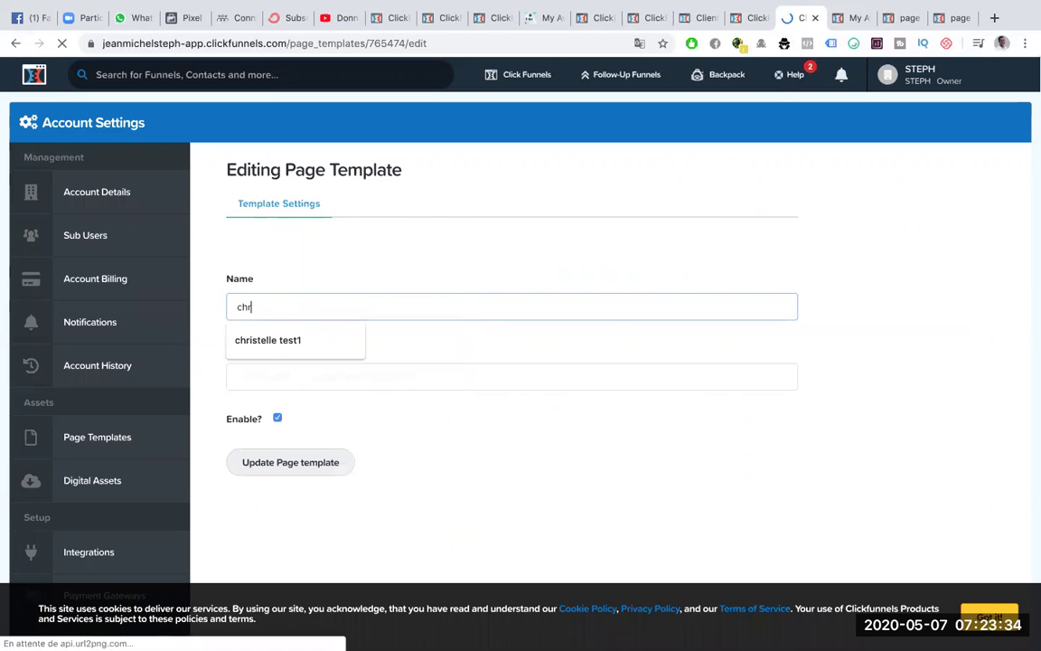
type("s")
key("BackSpace")
key("Down")
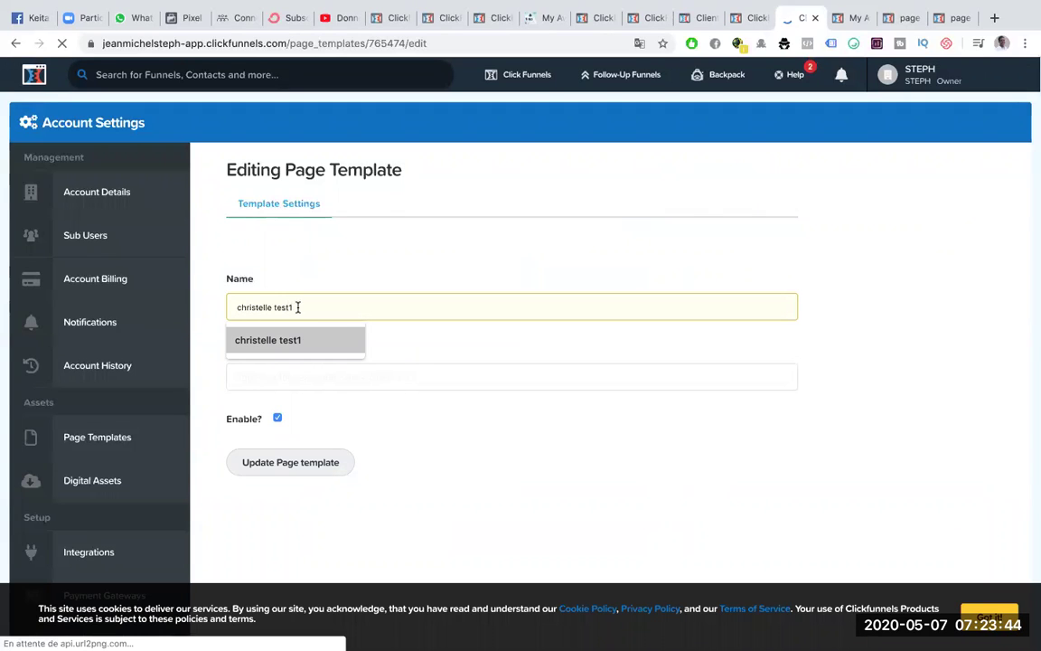
left_click(301, 336)
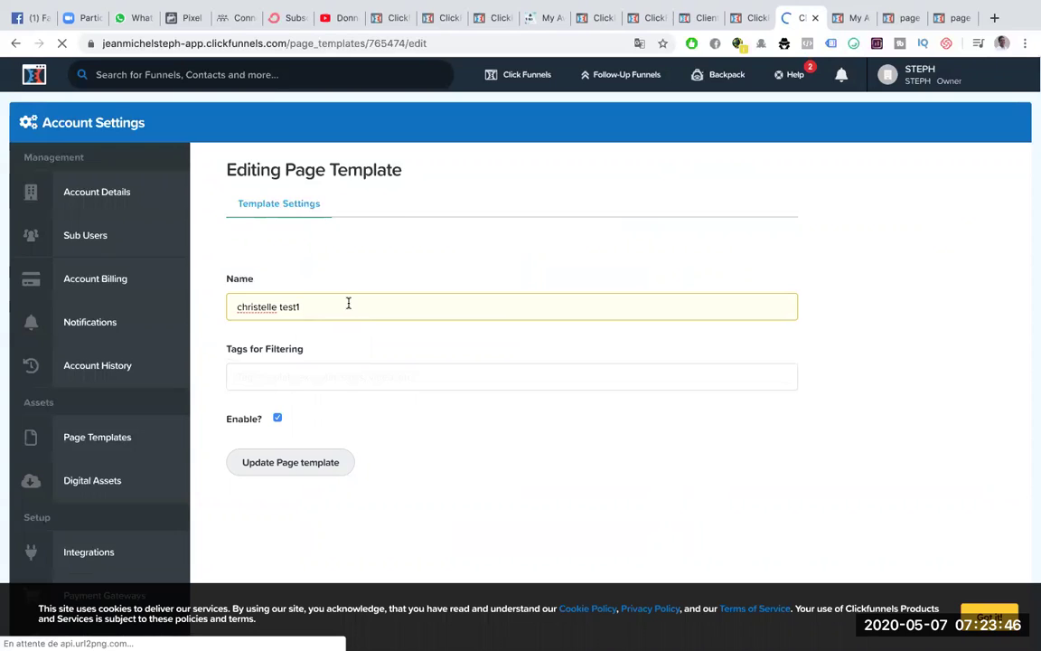
key("BackSpace")
key("BackSpace")
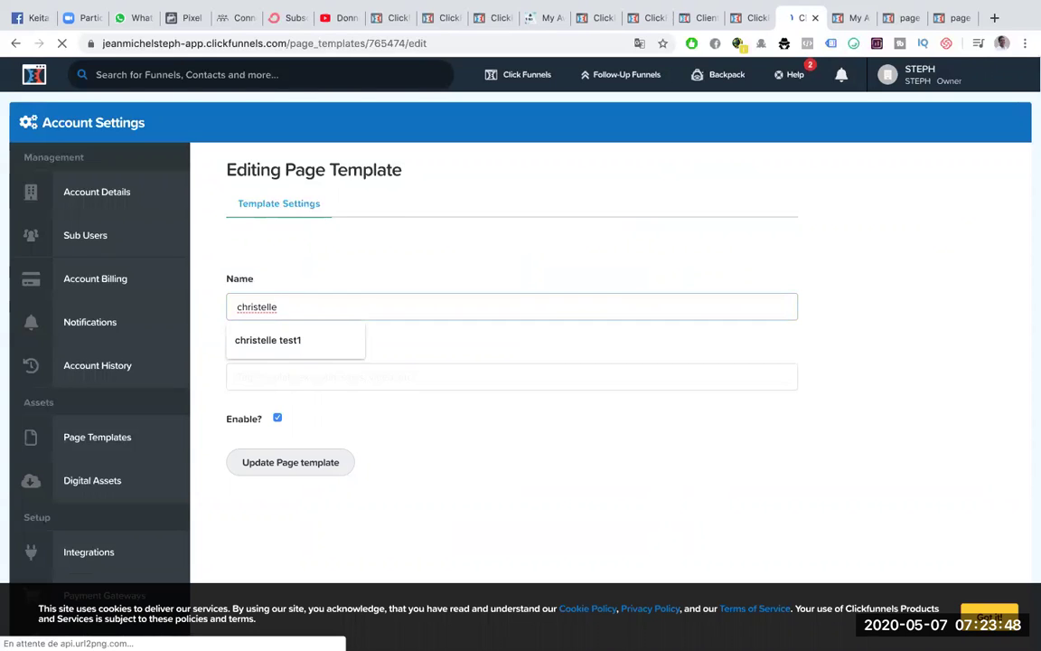
type("resr")
key("BackSpace")
type("erve")
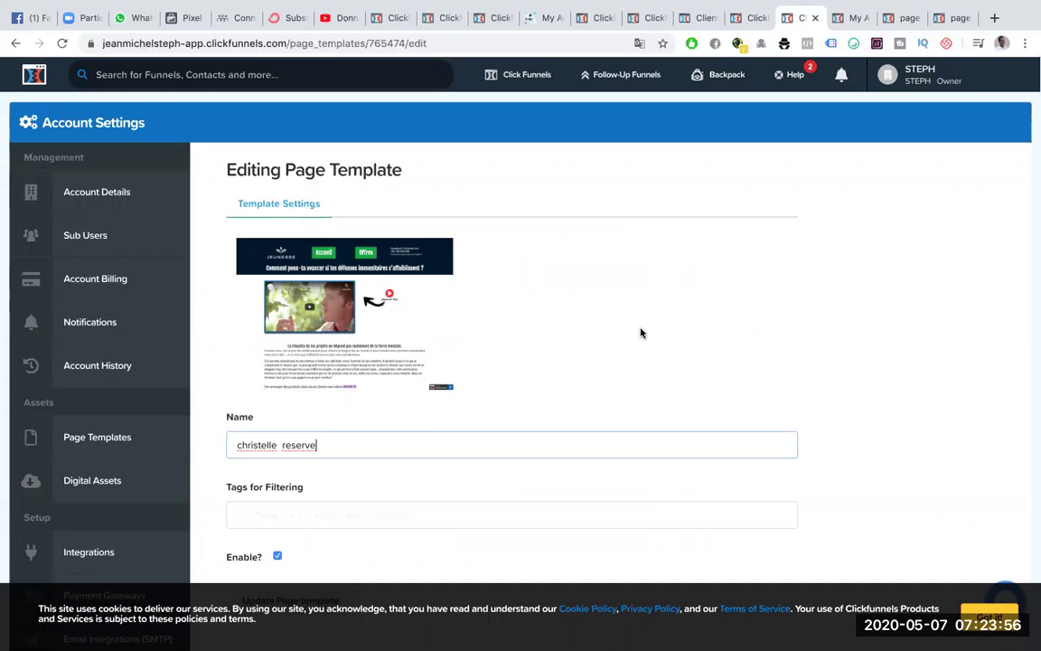
- Review the template settings and clear the whole template name
scroll(687, 337, "down", 3)
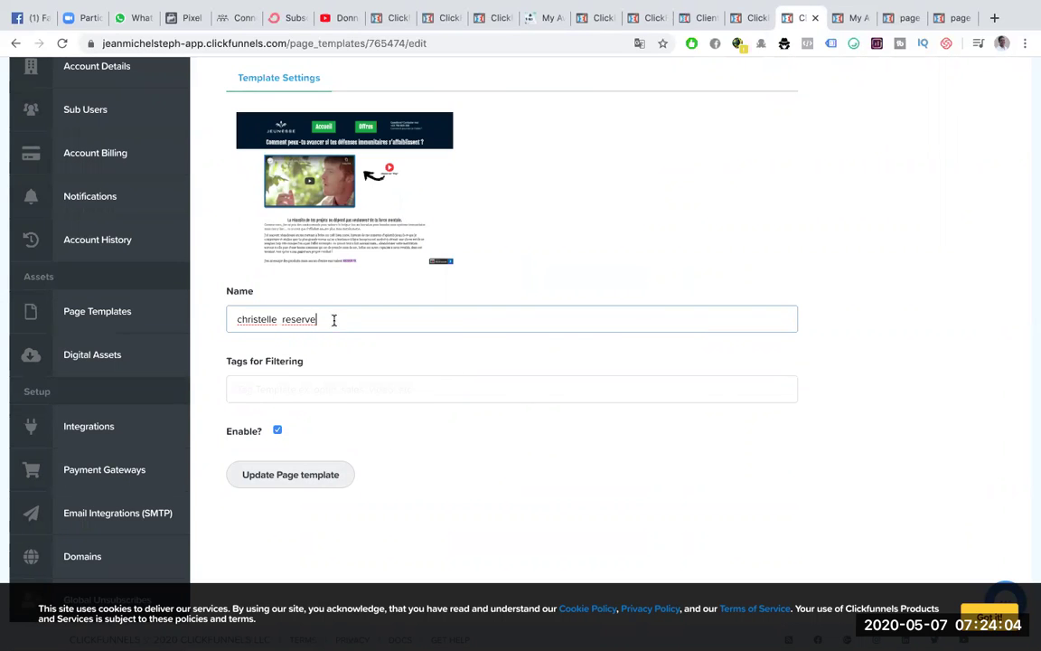
left_click_drag(333, 320, 208, 319)
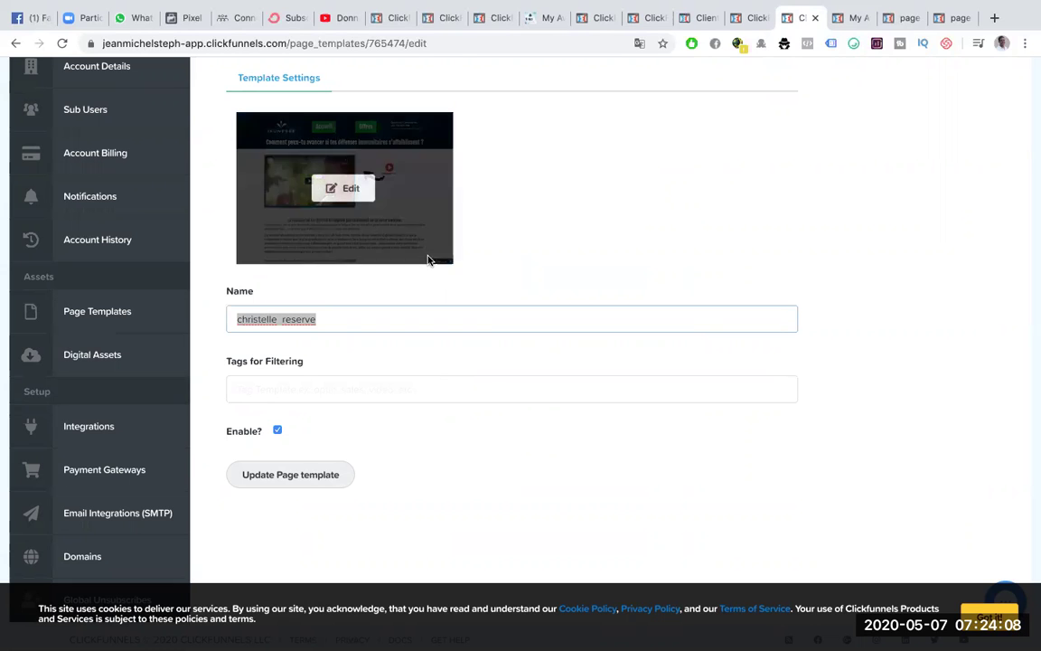
scroll(427, 261, "up", 3)
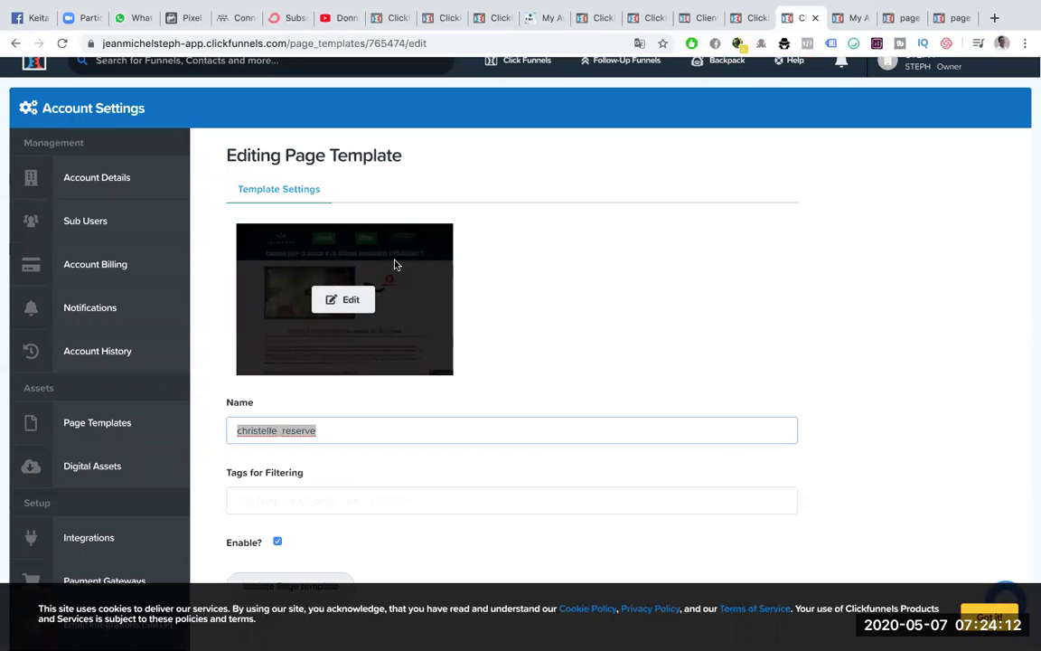
left_click(328, 431)
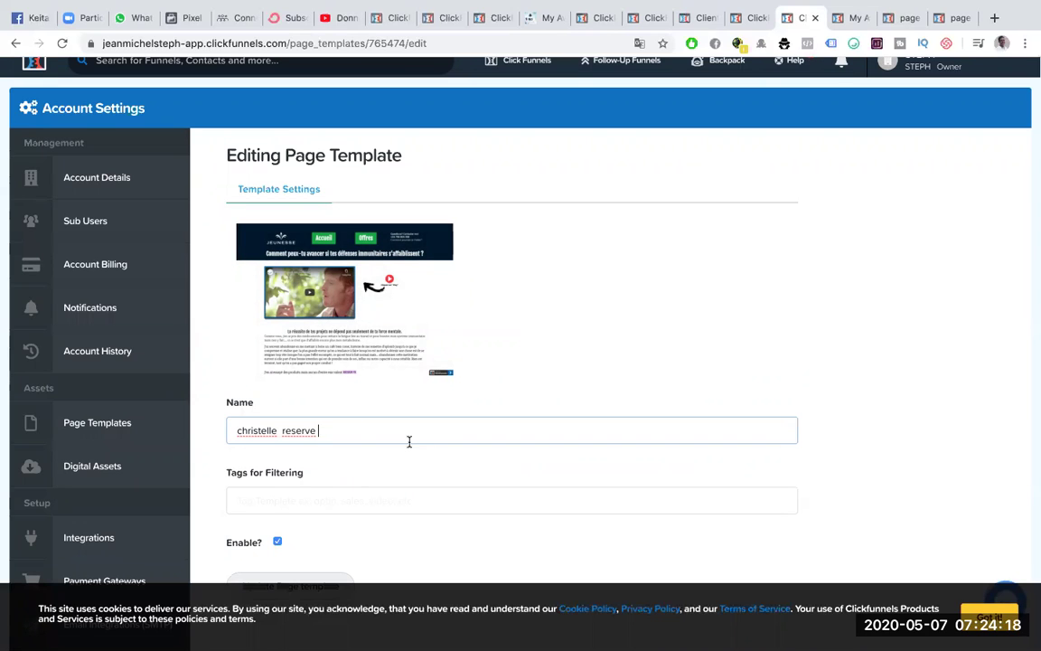
key("BackSpace")
key("BackSpace")
key("BackSpace")
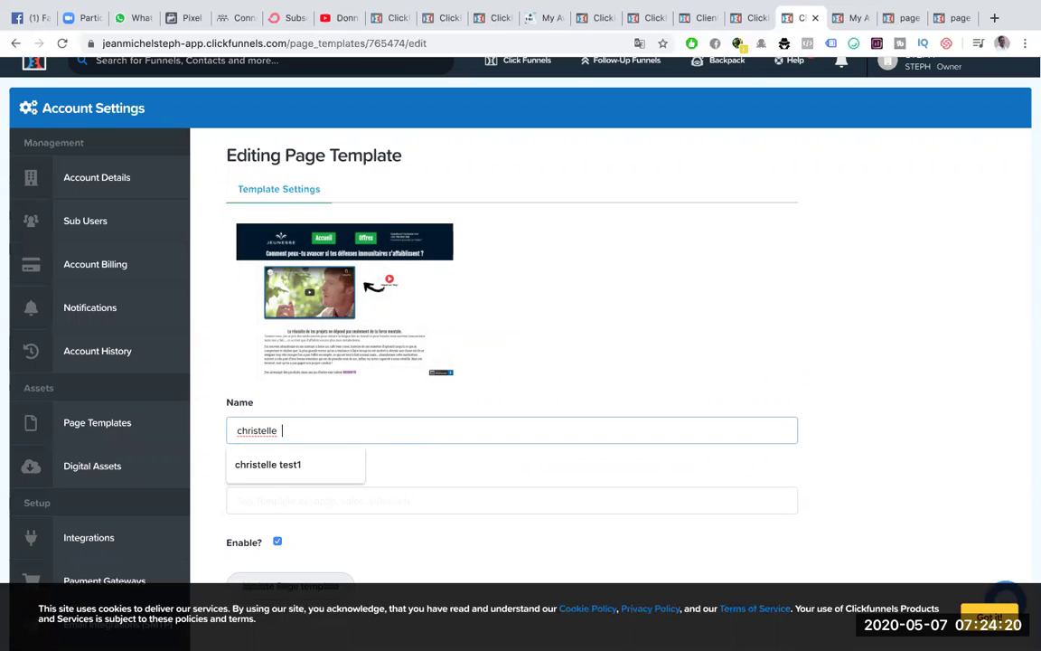
key("BackSpace")
key("BackSpace")
key("BackSpace")
key("BackSpace")
key("BackSpace")
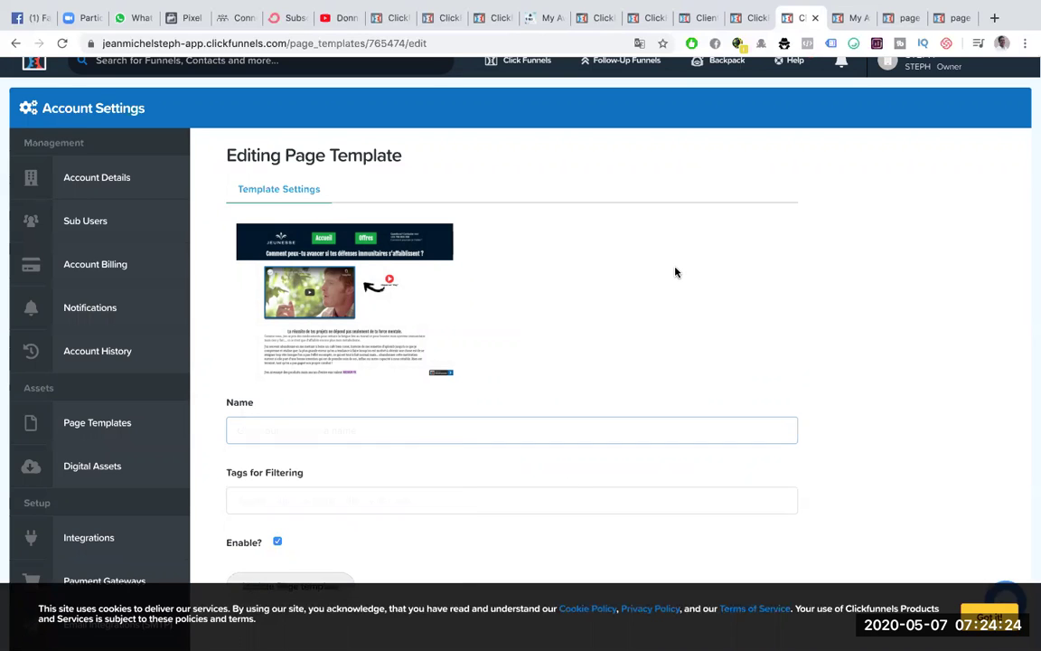
scroll(678, 301, "down", 2)
scroll(678, 303, "up", 2)
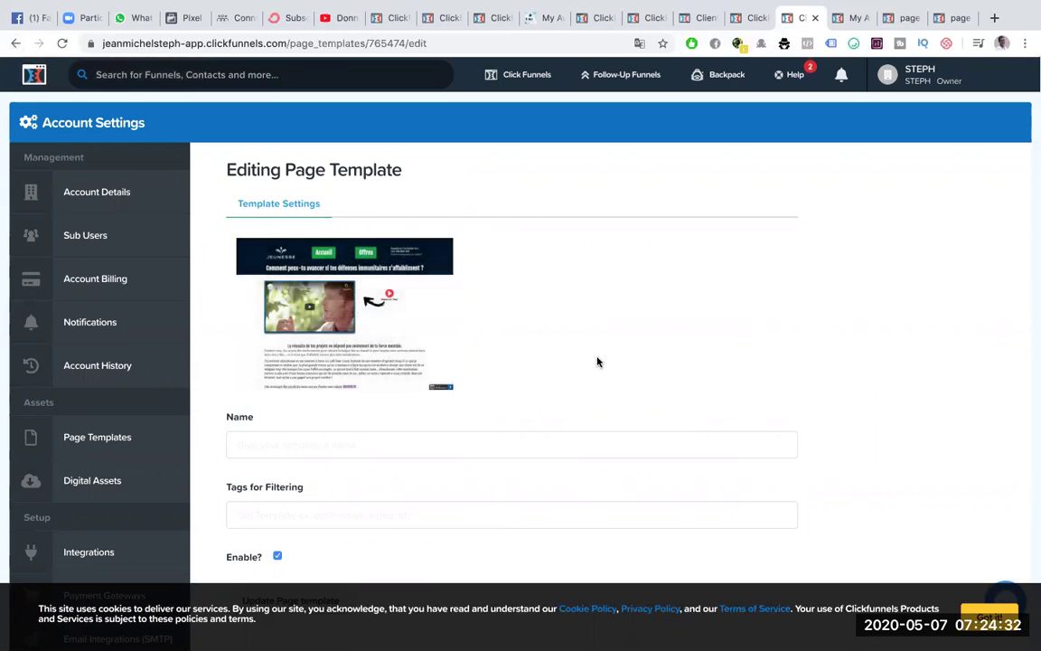
- Name the template with the person's first name followed by "reserve 1" and update the page template
left_click(370, 442)
type("ch")
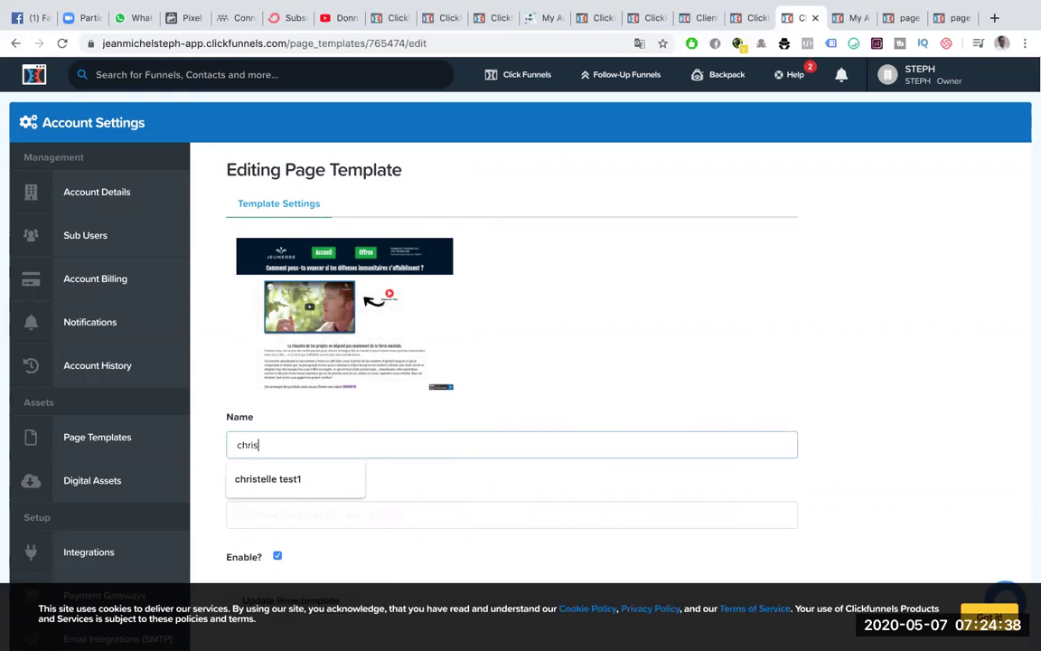
type("ris")
left_click(290, 479)
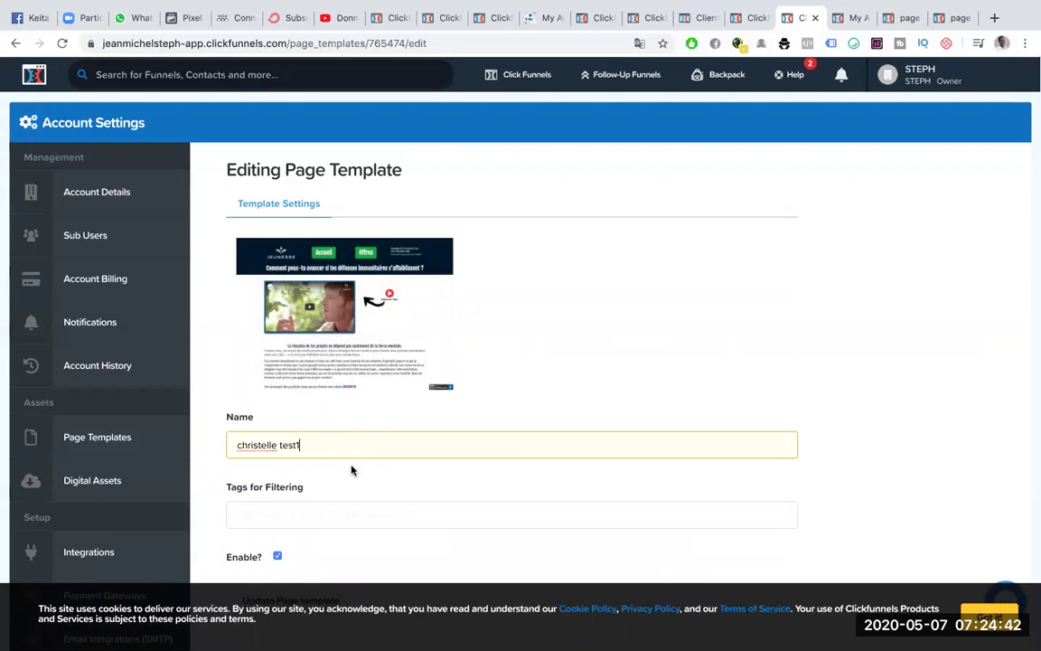
key("BackSpace")
key("BackSpace")
key("BackSpace")
key("BackSpace")
key("BackSpace")
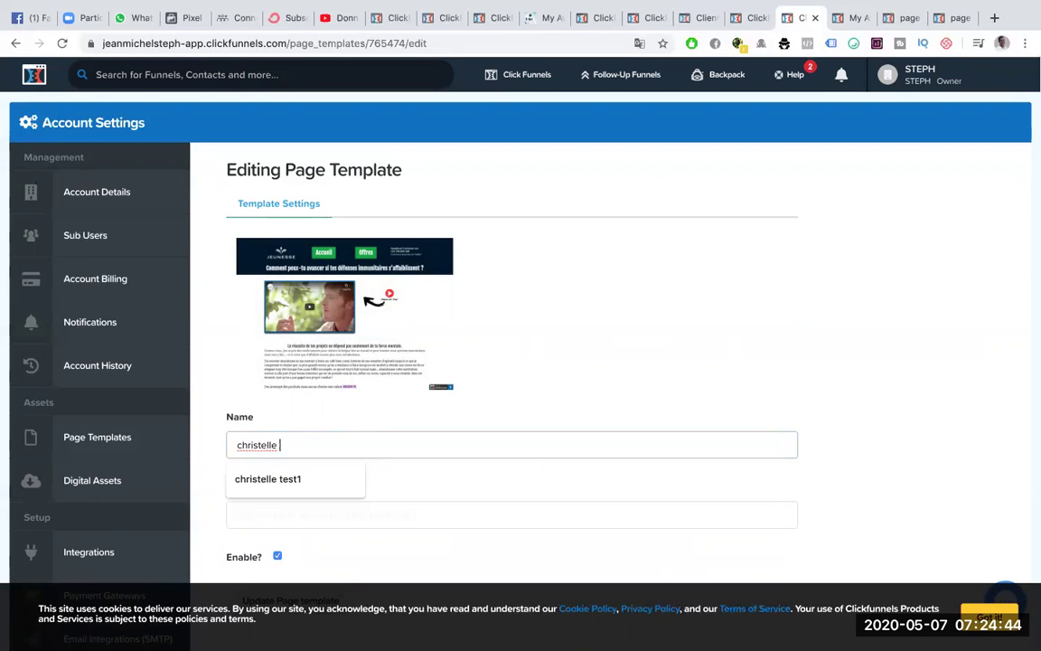
type("reserve 1")
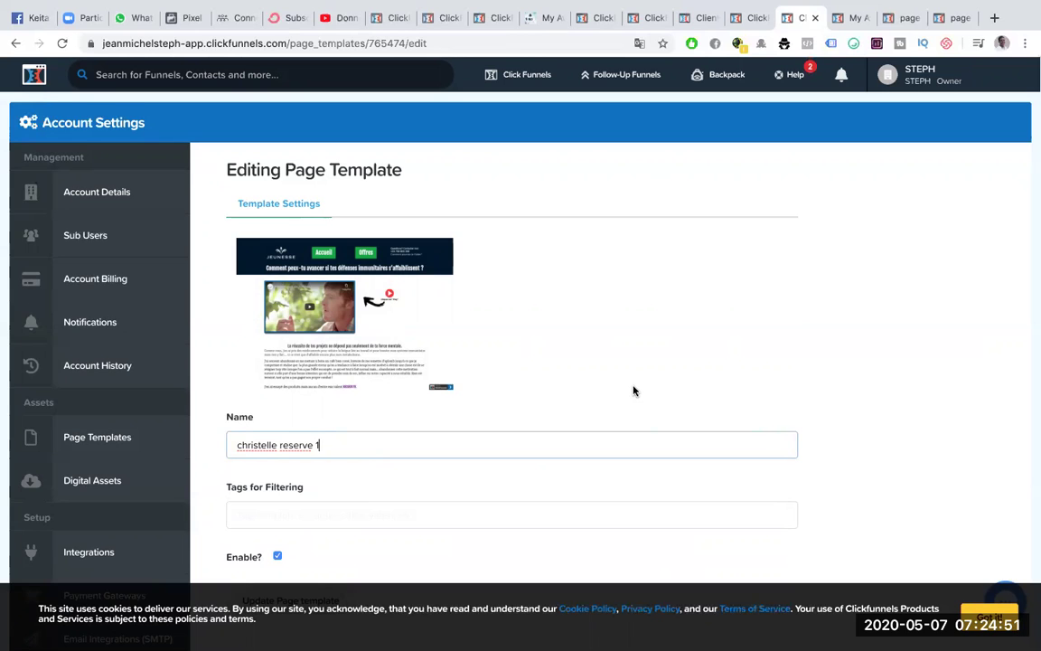
scroll(634, 390, "down", 3)
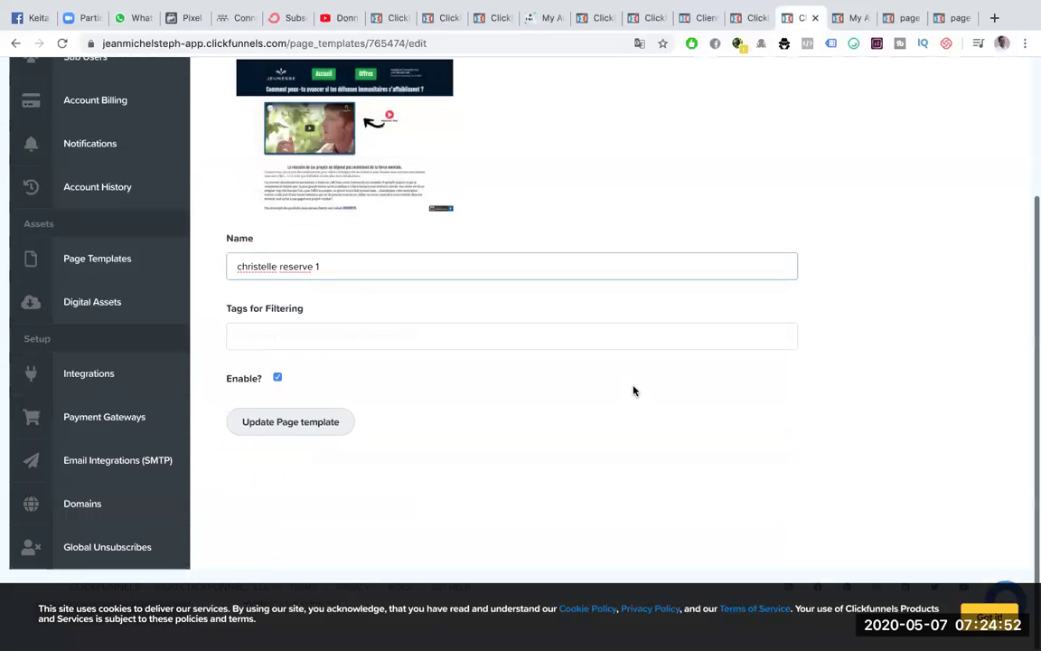
left_click(291, 422)
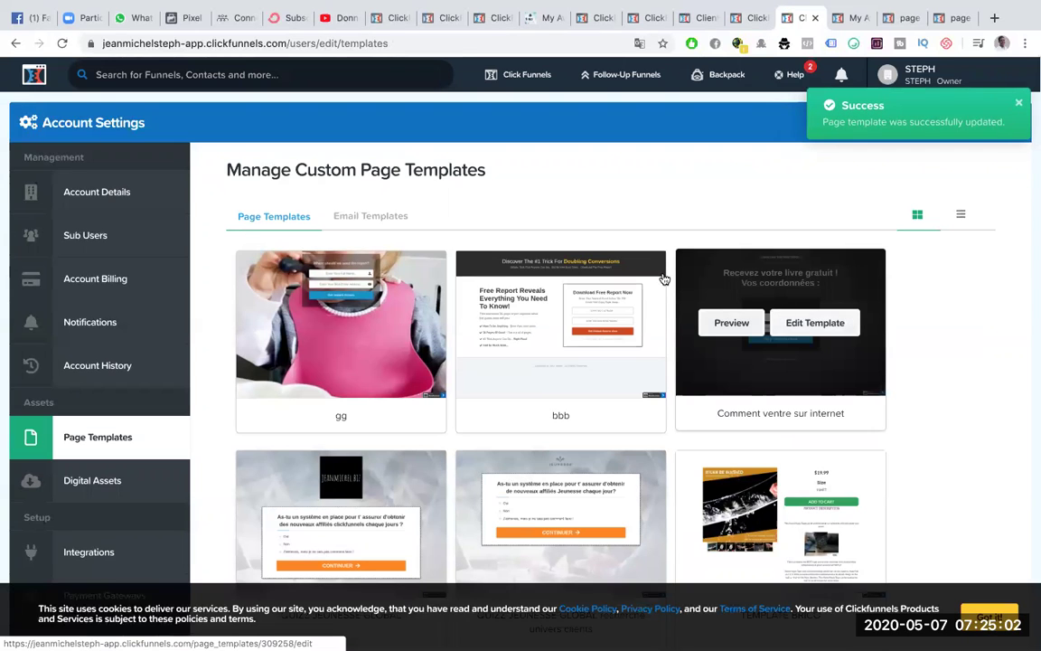
- Check the open browser tabs, then close the page preview tabs and the custom page templates tab
left_click(748, 18)
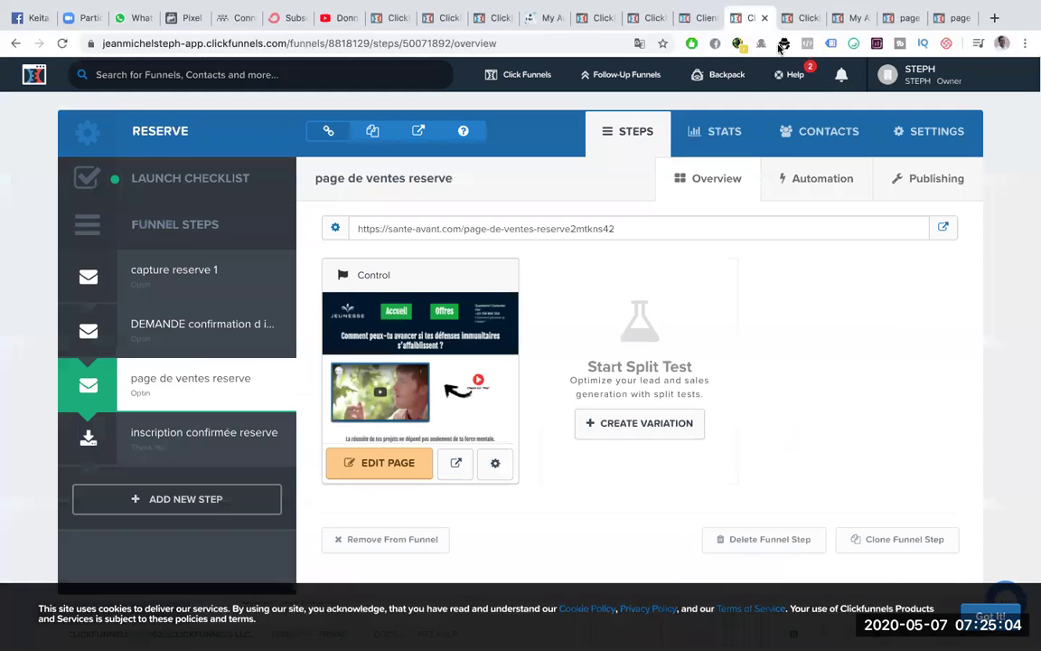
left_click(645, 18)
left_click(698, 18)
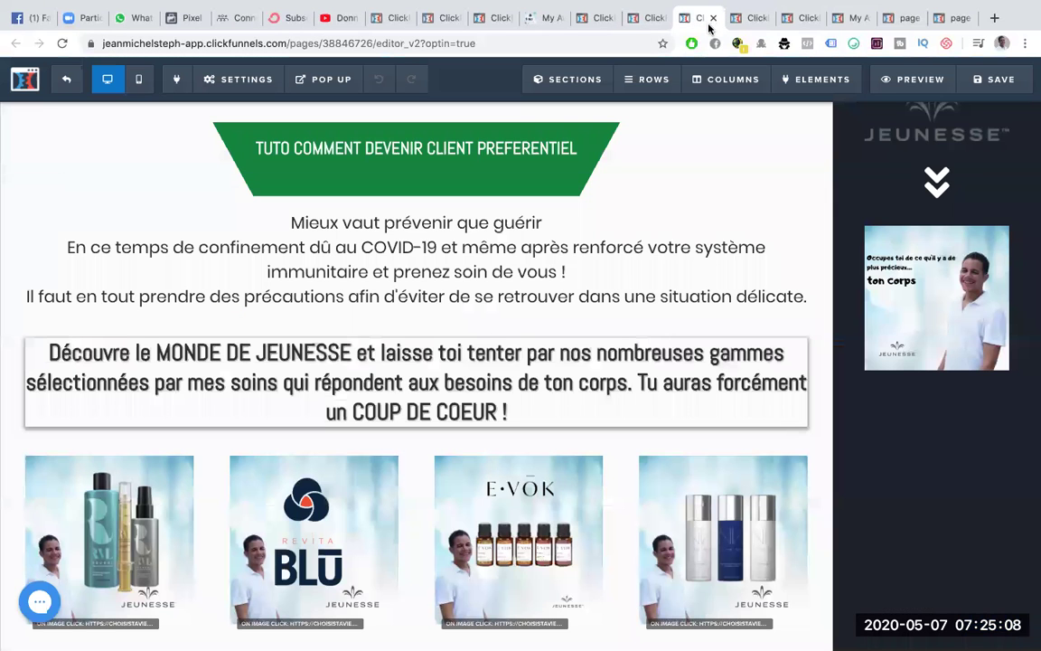
left_click(904, 20)
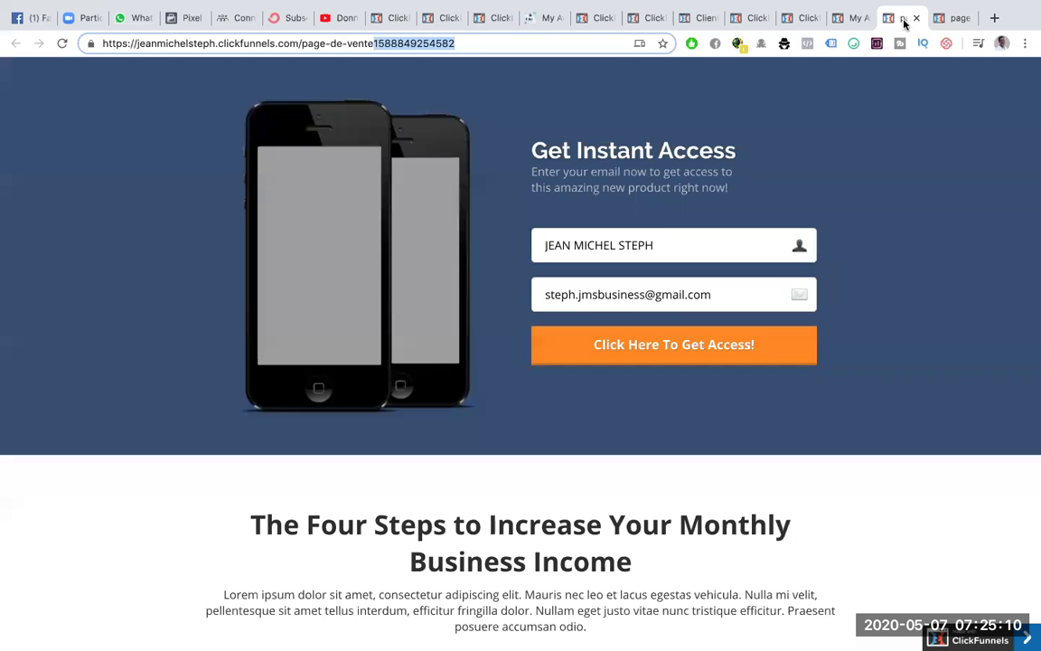
left_click(952, 20)
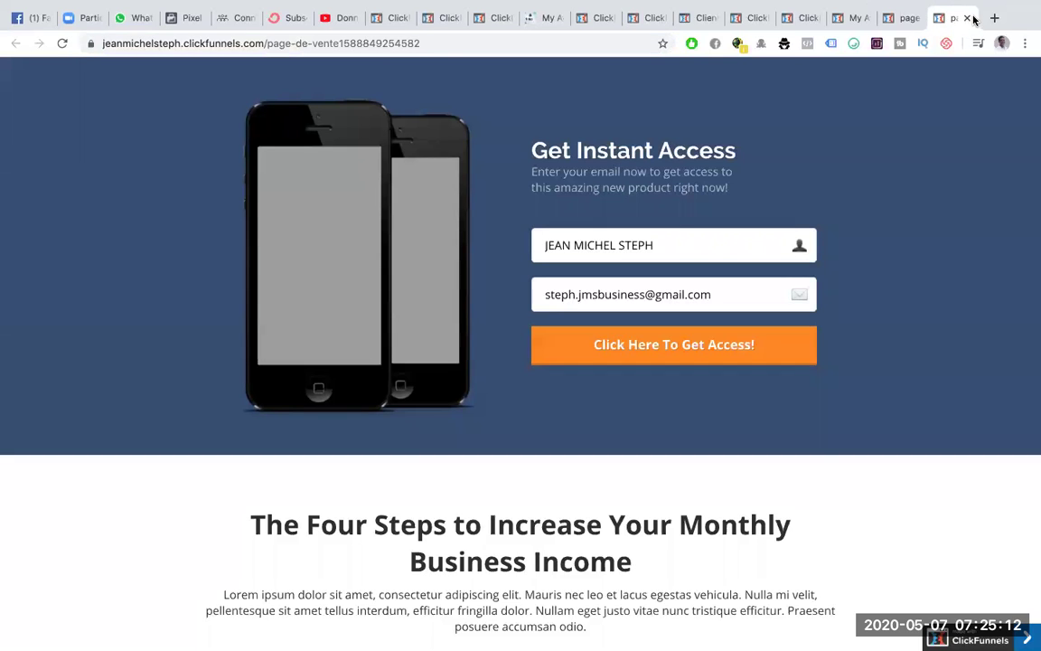
left_click(967, 18)
left_click(965, 18)
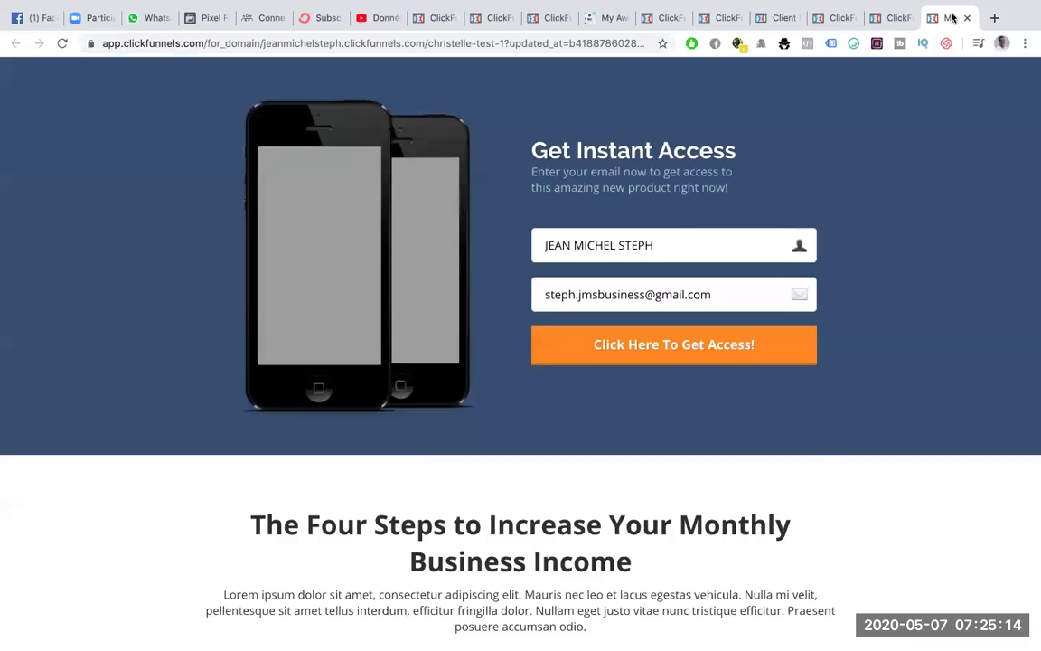
left_click(966, 18)
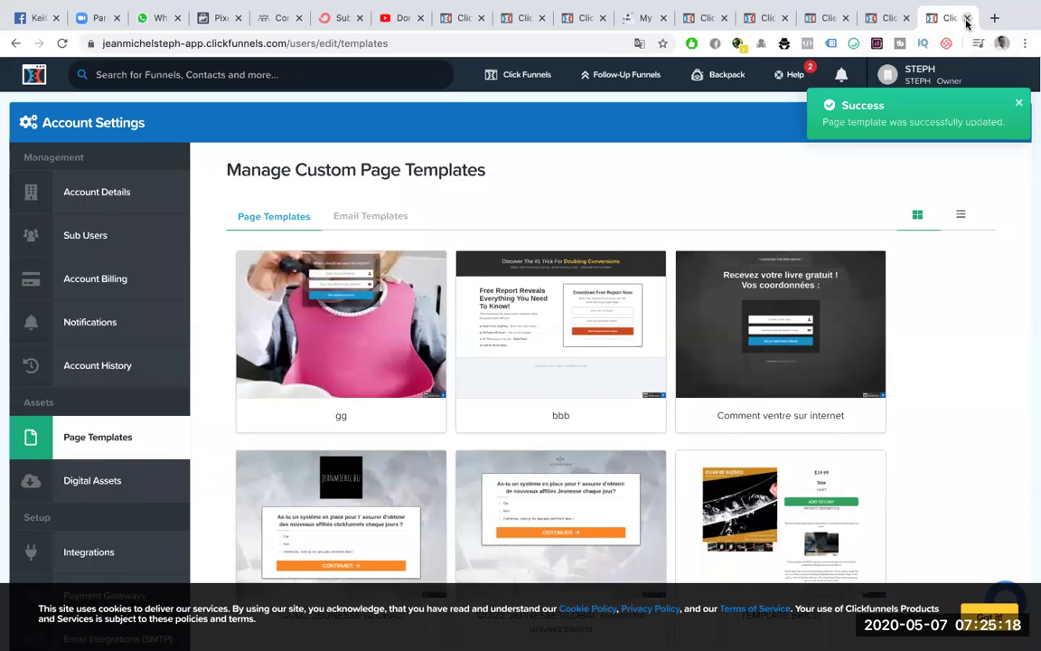
left_click(966, 18)
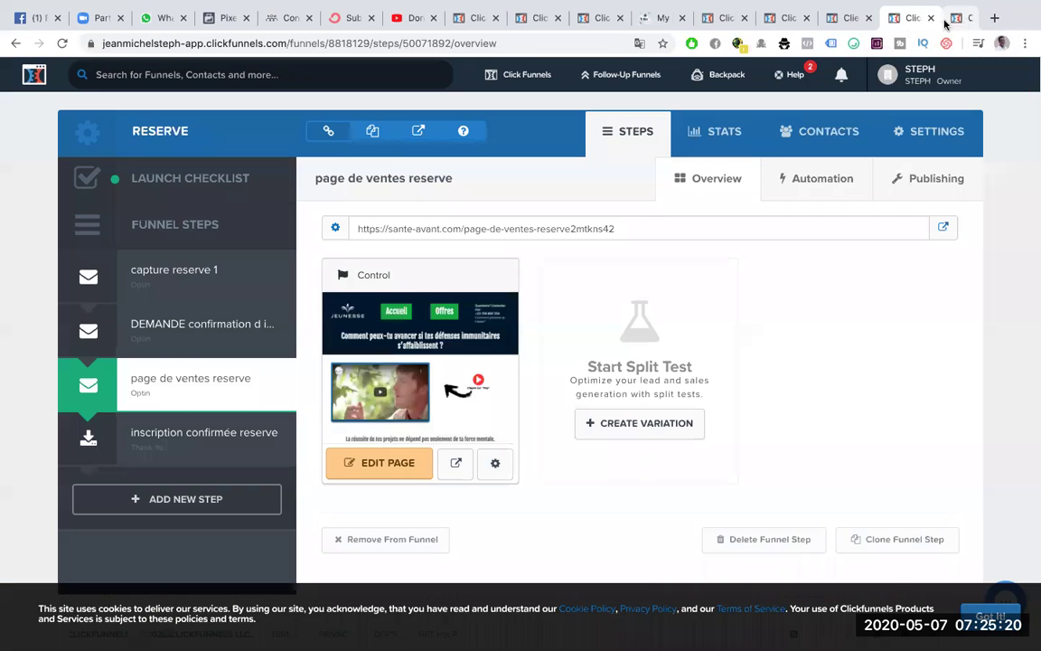
- Open the ungrouped funnel from the funnels list in a new browser tab and switch to it
left_click(750, 18)
left_click(796, 19)
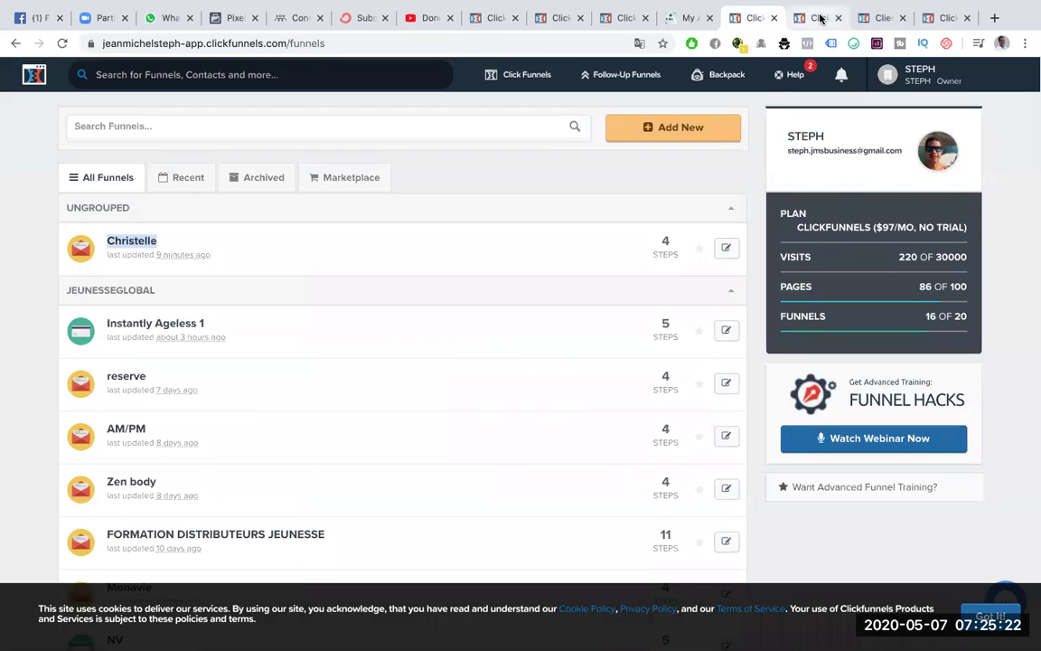
right_click(124, 126)
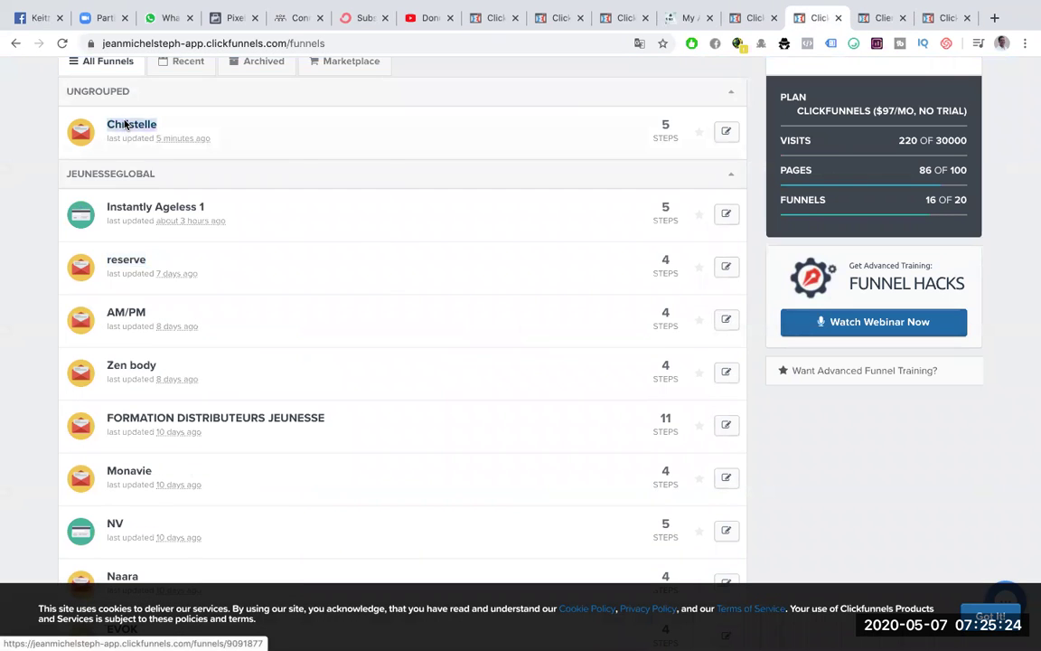
left_click(173, 131)
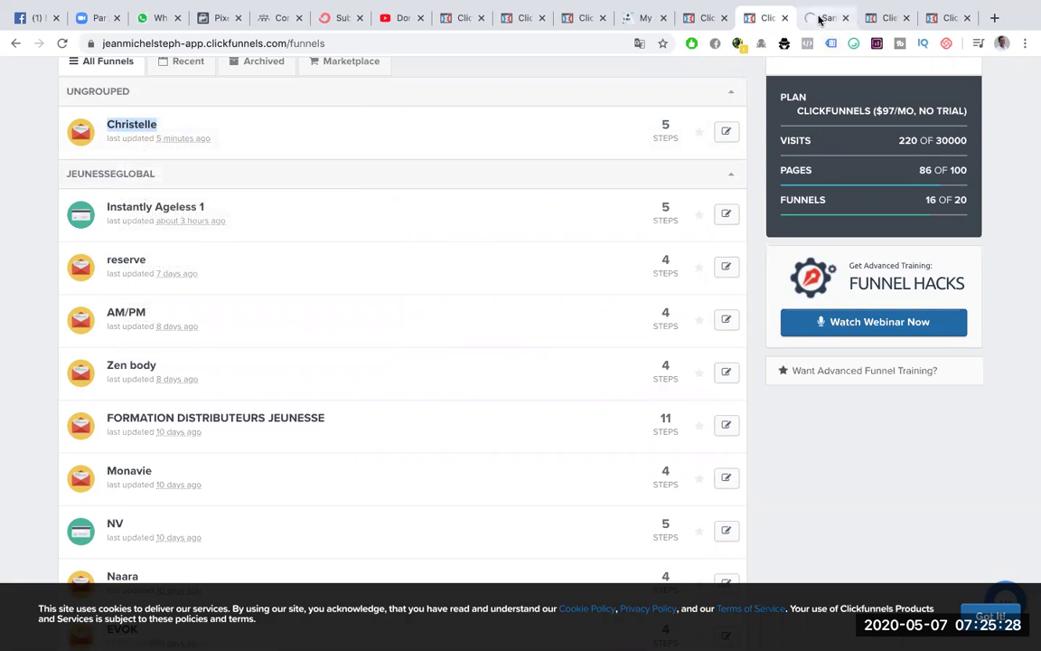
left_click(820, 20)
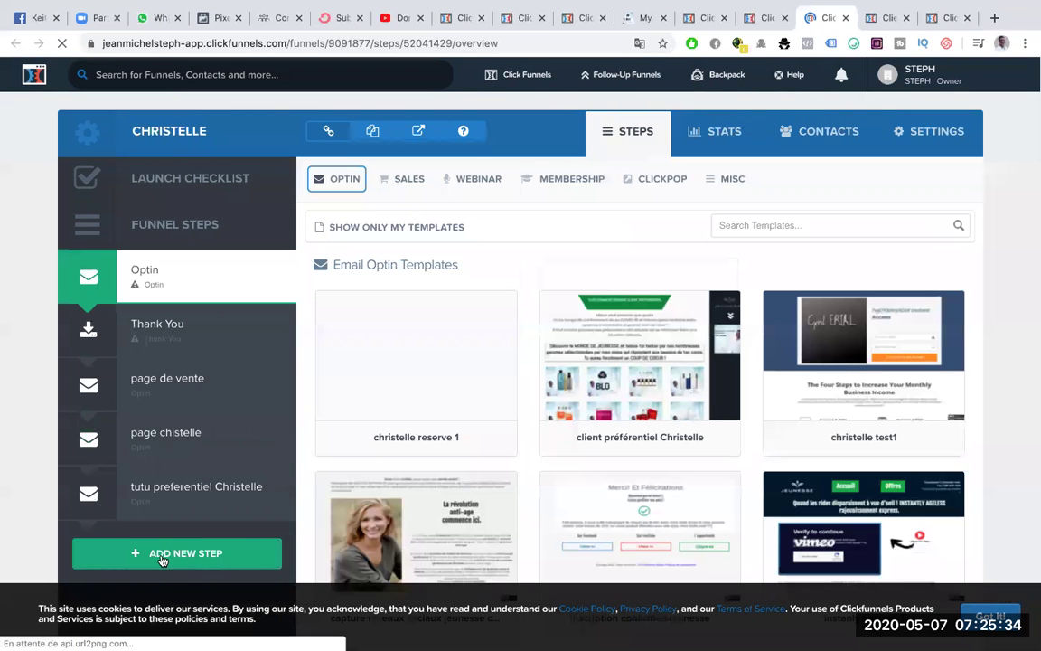
- Add a funnel step named "reverve" followed by the person's first name, leaving its path empty
left_click(162, 559)
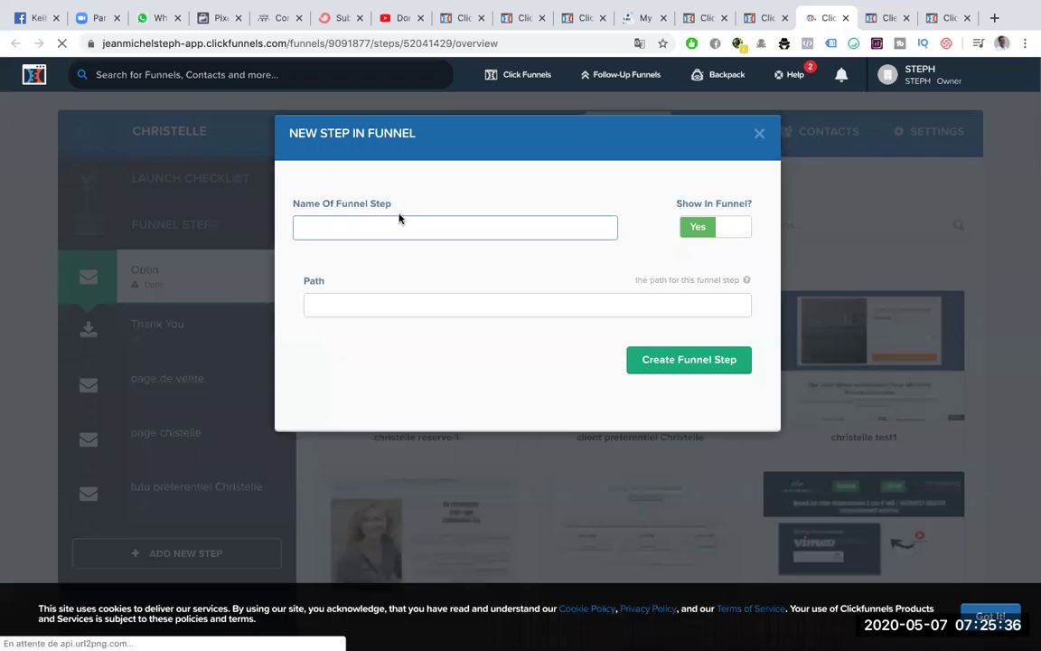
type("reve")
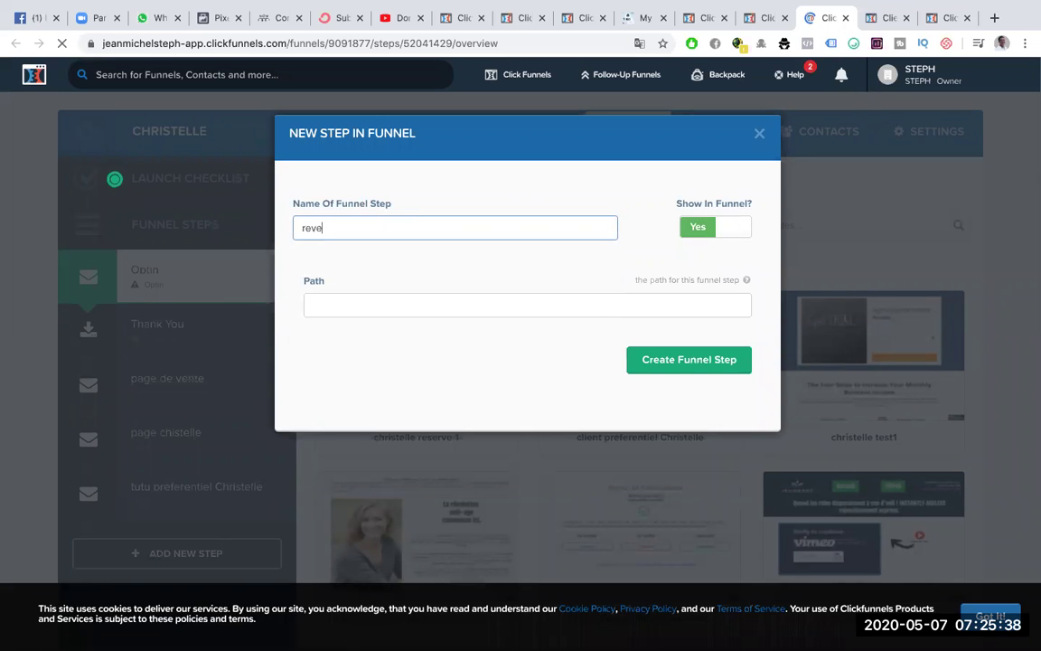
type("rve Christelle")
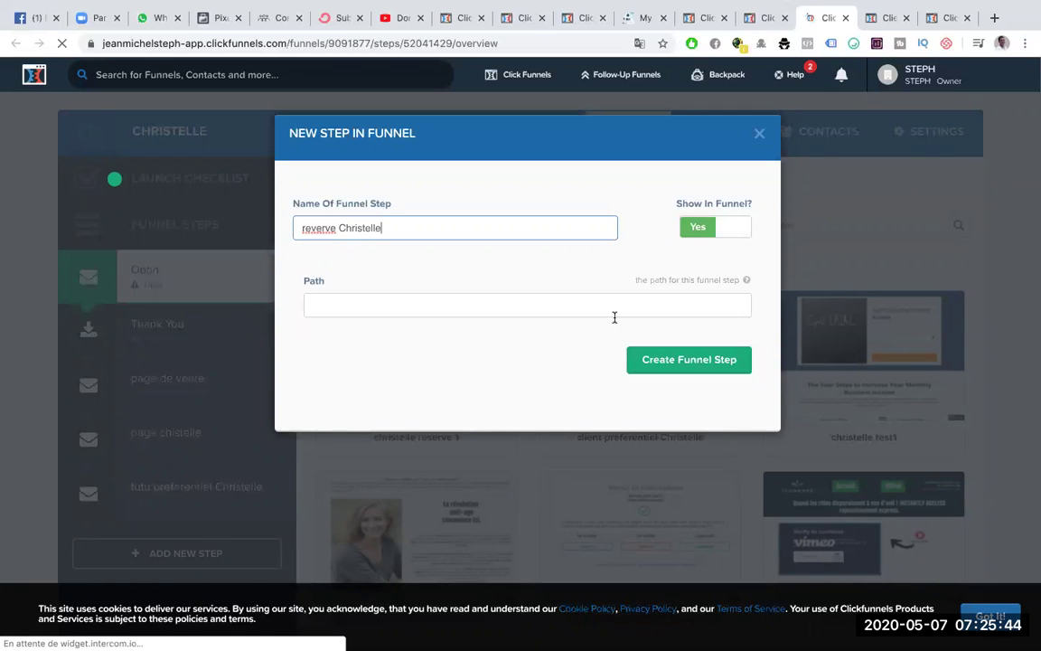
left_click(724, 362)
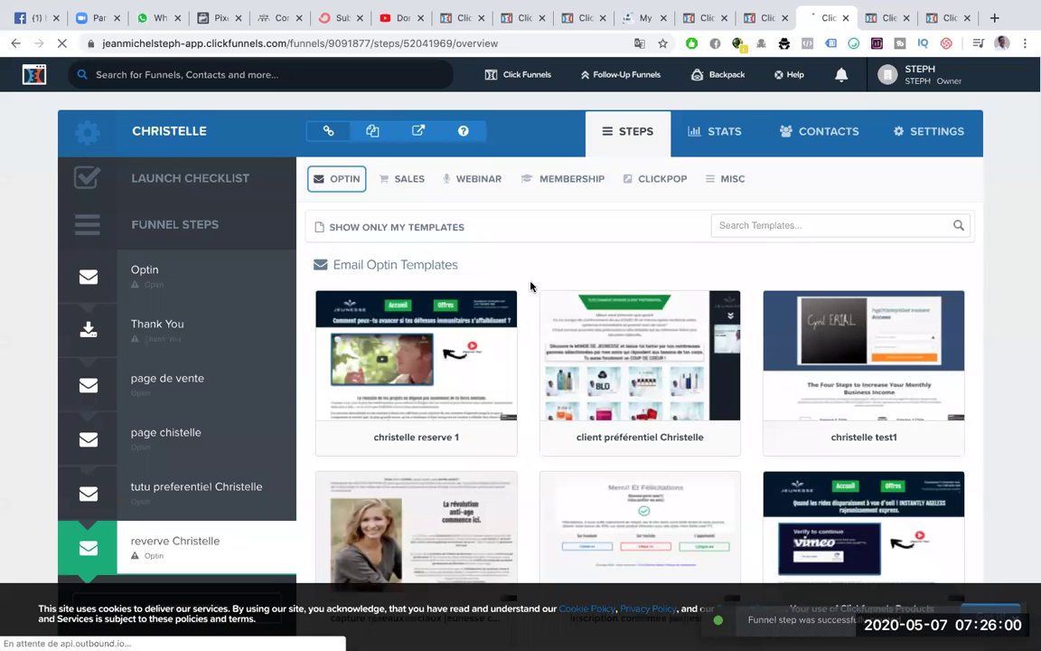
- Apply the saved template named with the person's first name and "reserve 1" to the new funnel step
mouse_move(453, 338)
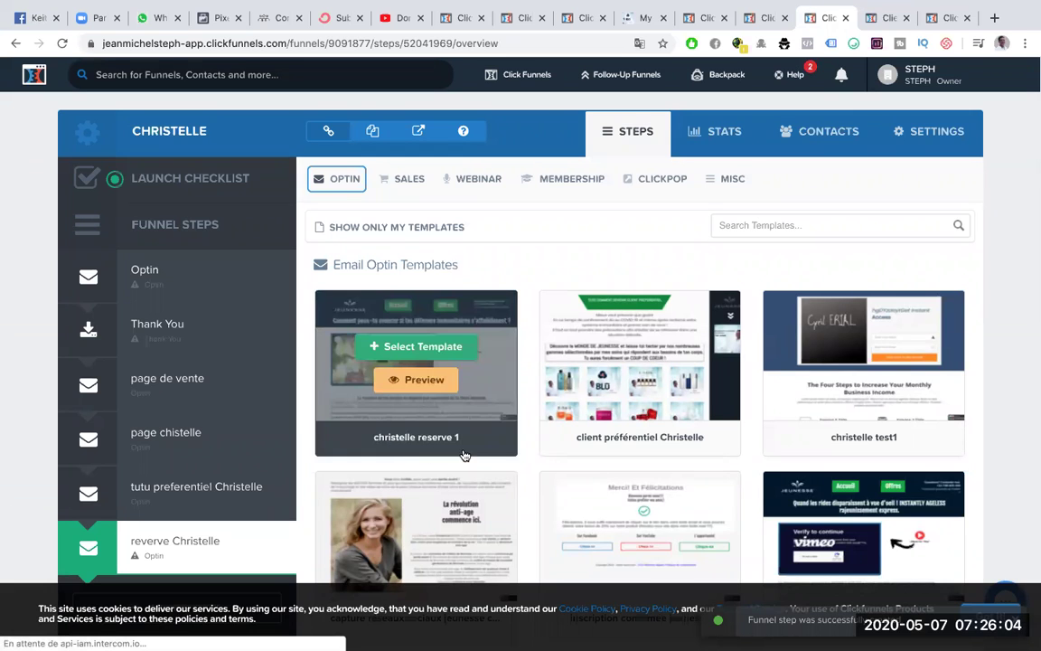
mouse_move(619, 455)
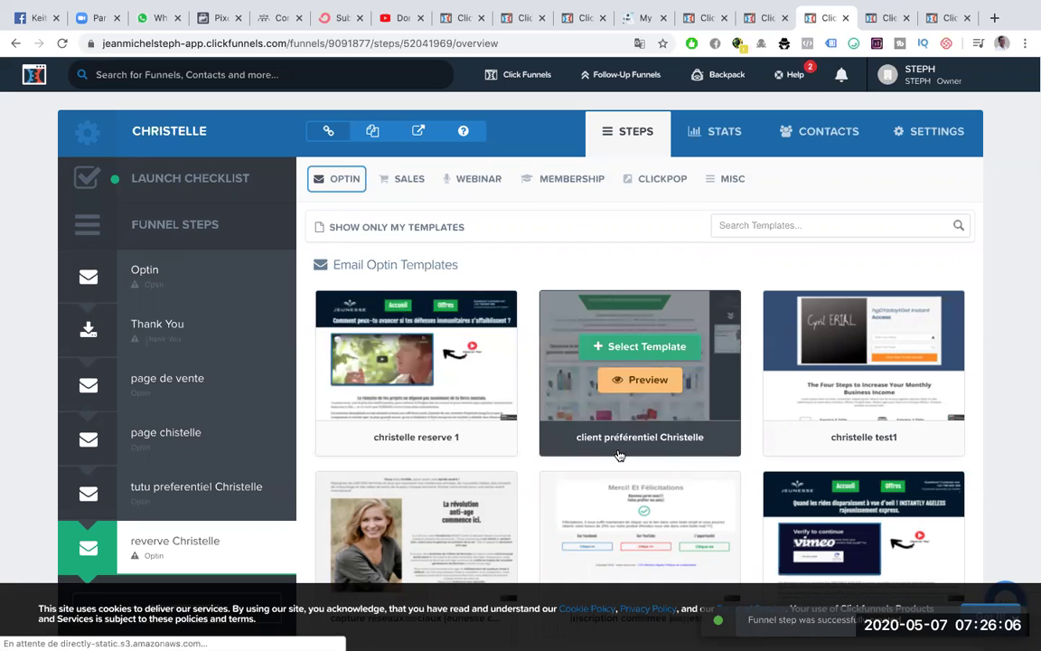
mouse_move(397, 327)
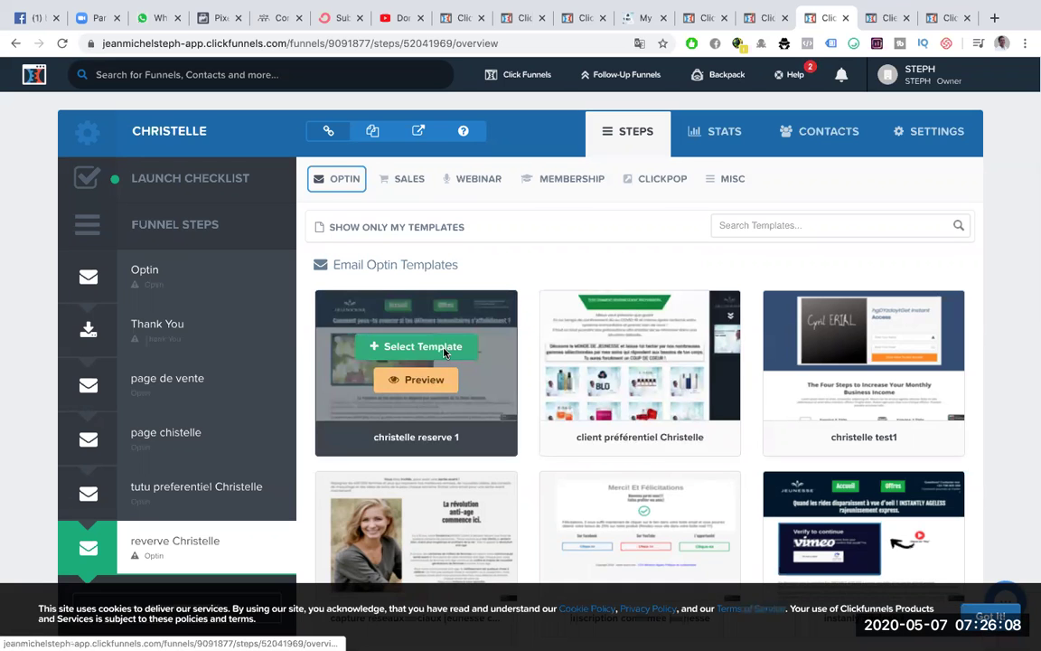
left_click(445, 353)
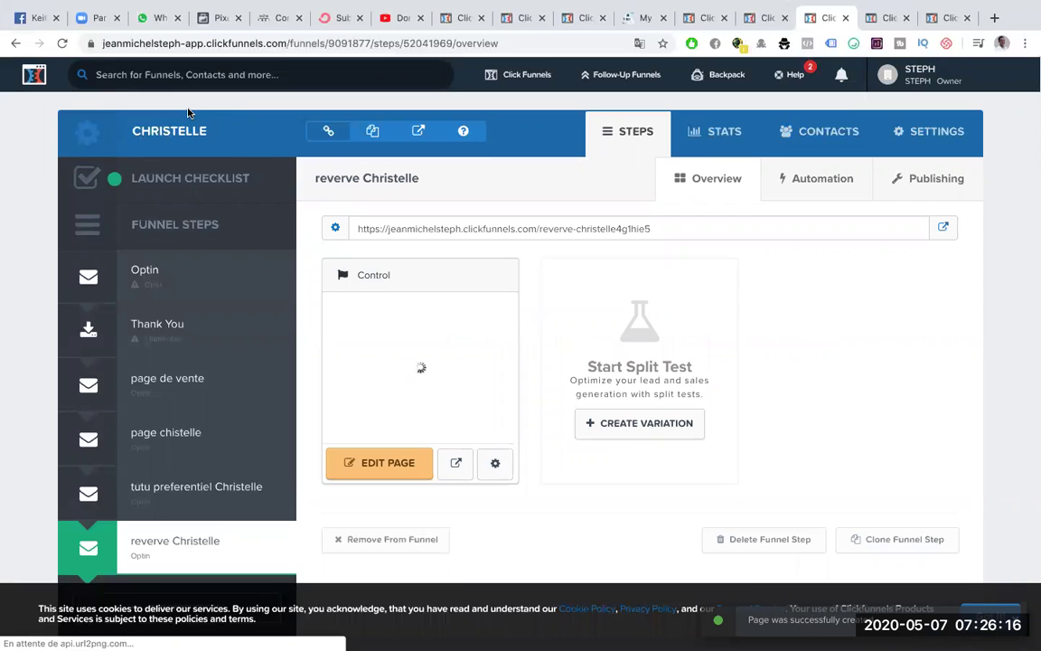
- Open the new step's page for editing in a separate browser tab and switch to it
scroll(238, 349, "down", 1)
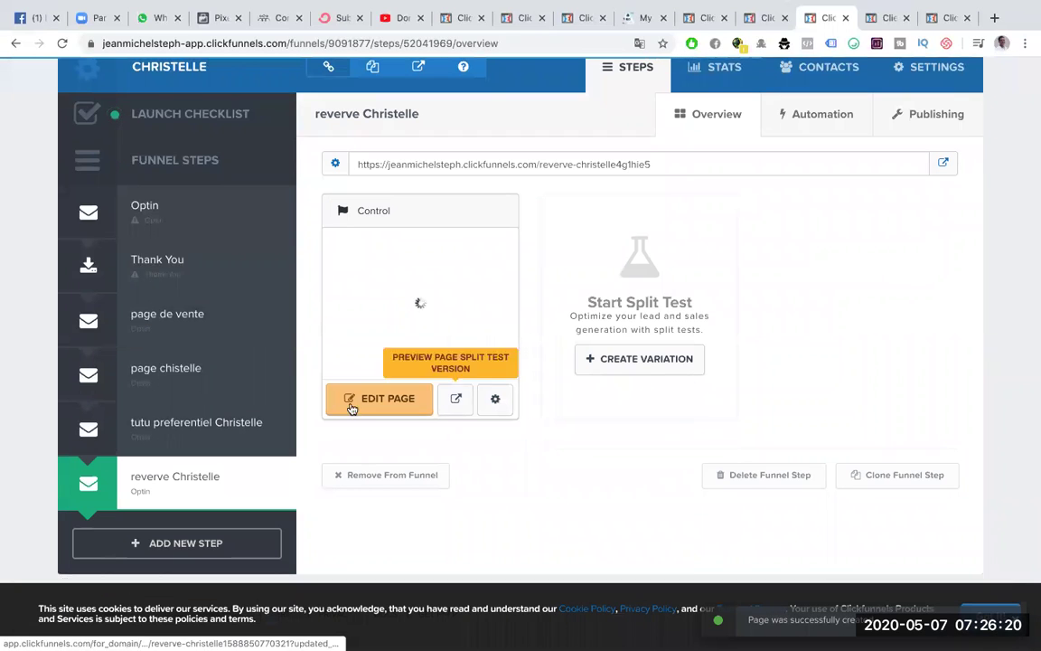
right_click(401, 403)
key("Return")
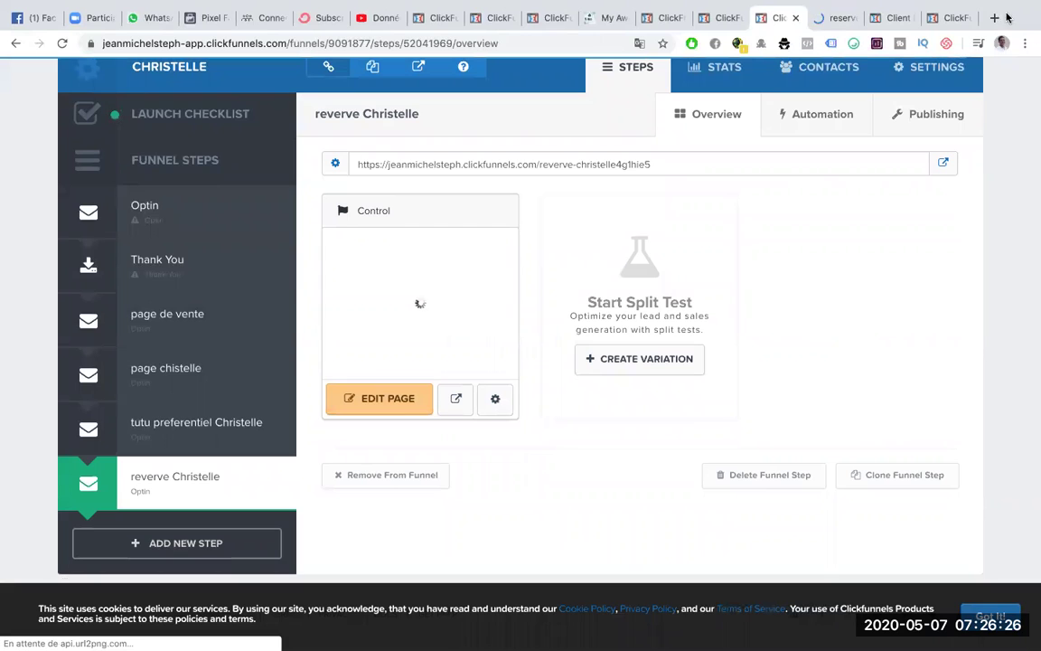
left_click(838, 18)
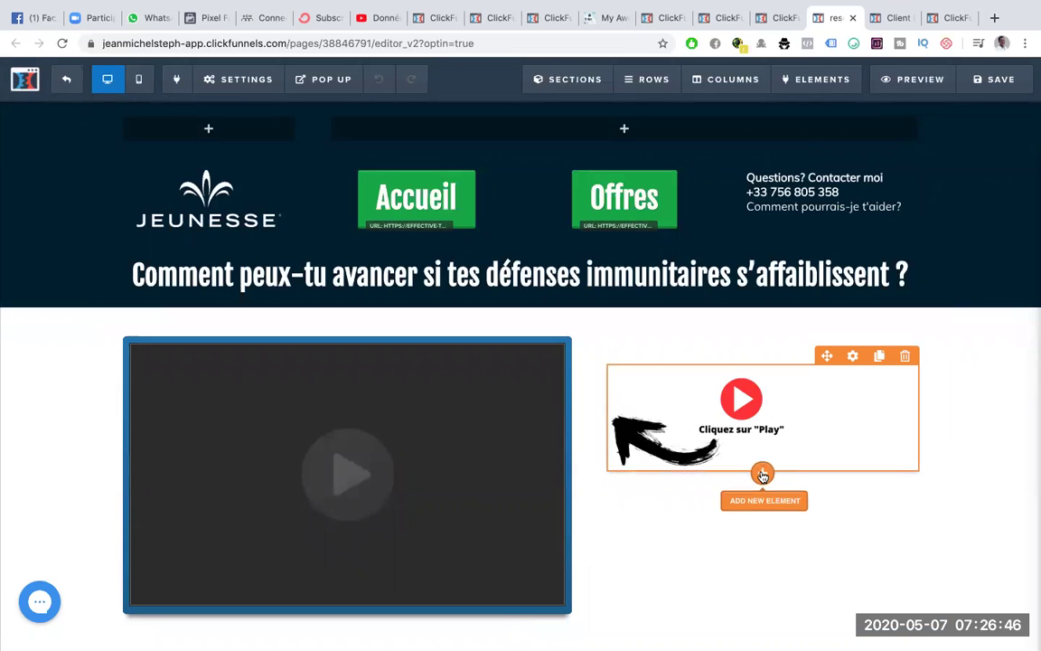
- Add a headline and a sub-headline below the "Cliquez sur Play" image beside the video
left_click(762, 475)
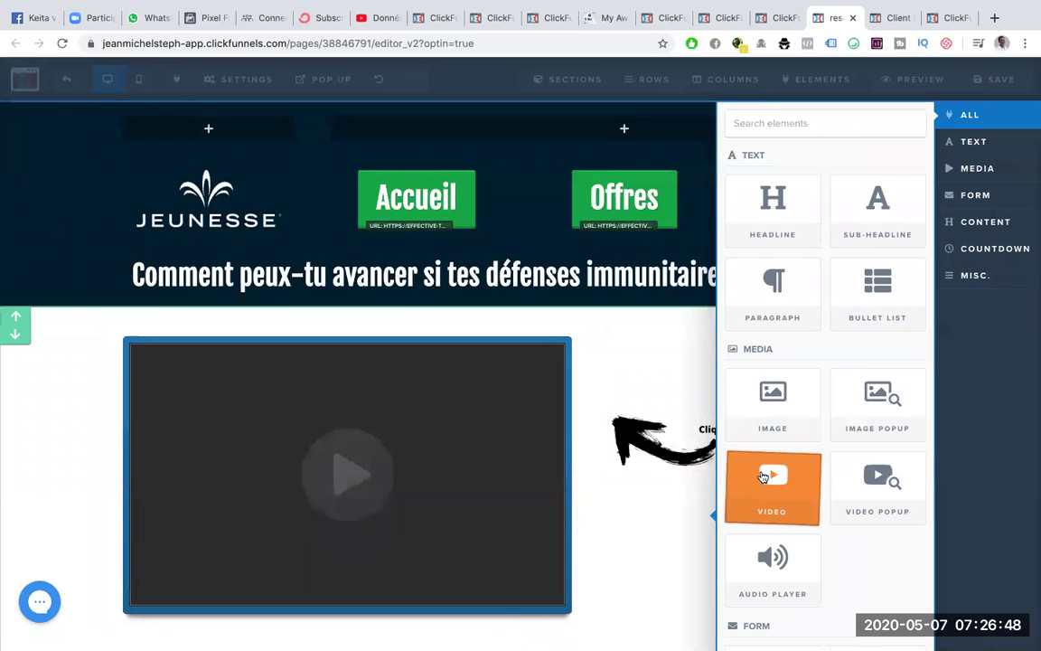
left_click(779, 228)
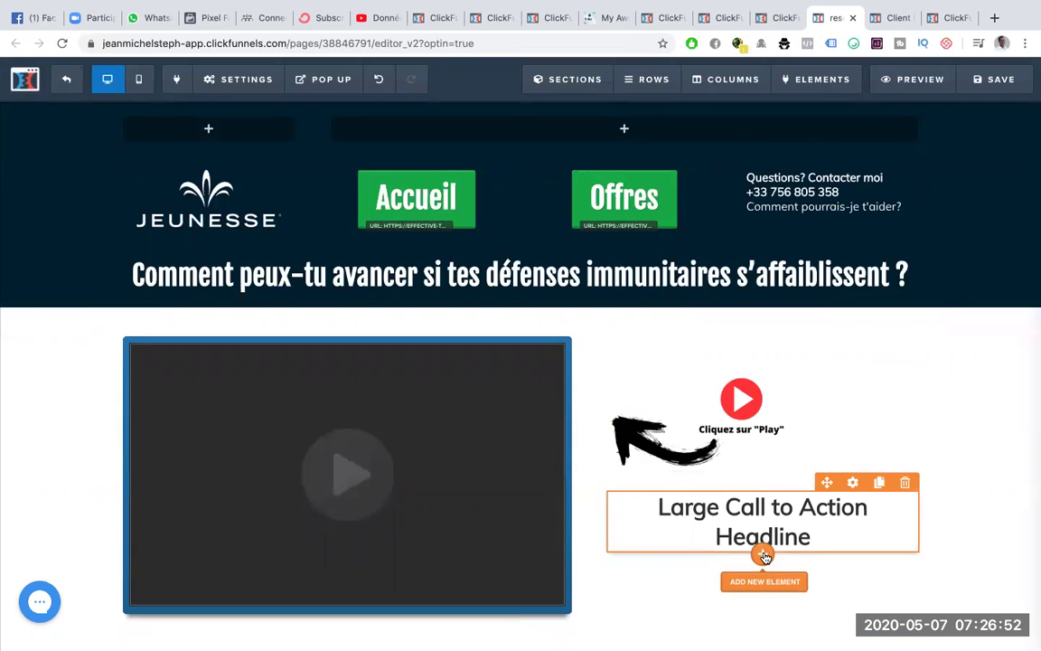
left_click(764, 555)
left_click(888, 212)
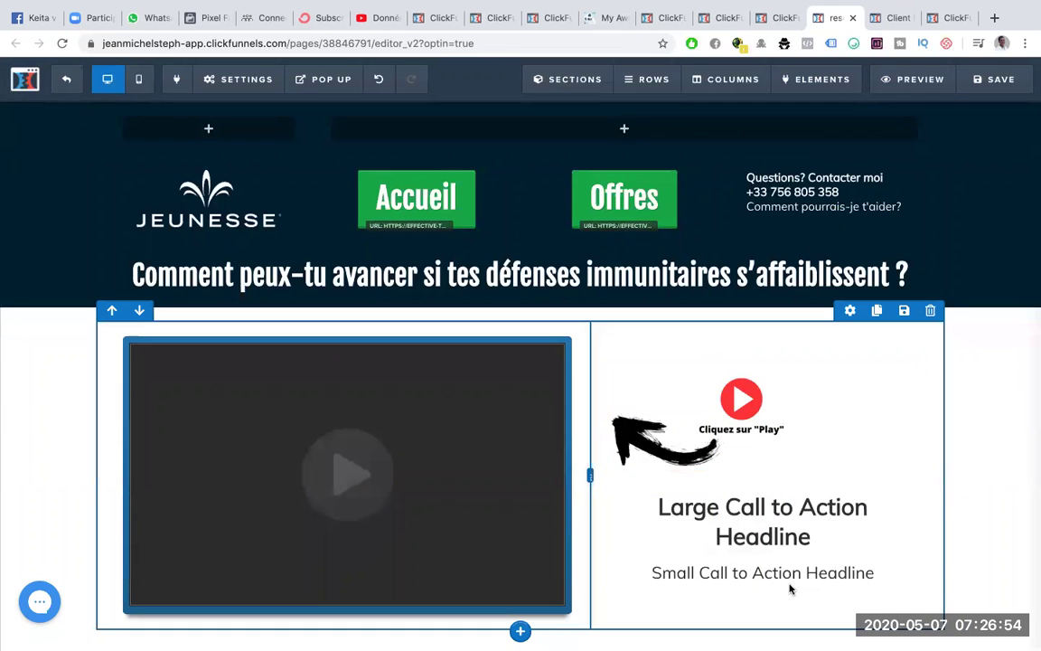
- Add a paragraph below the new sub-headline and a bullet list beneath that paragraph
left_click(764, 609)
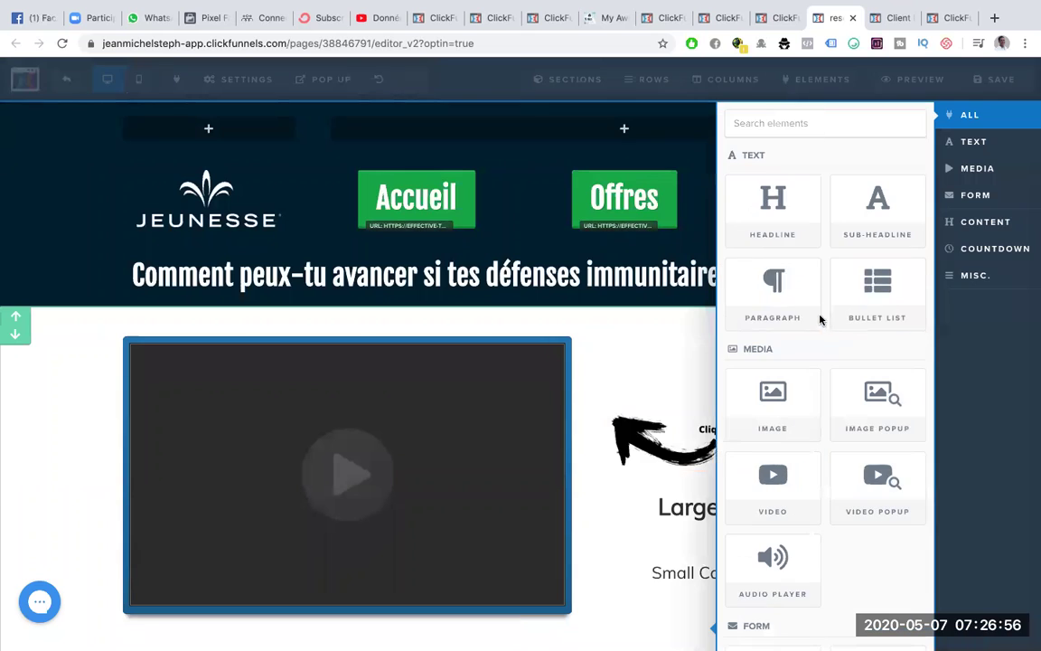
left_click(776, 320)
scroll(810, 468, "down", 3)
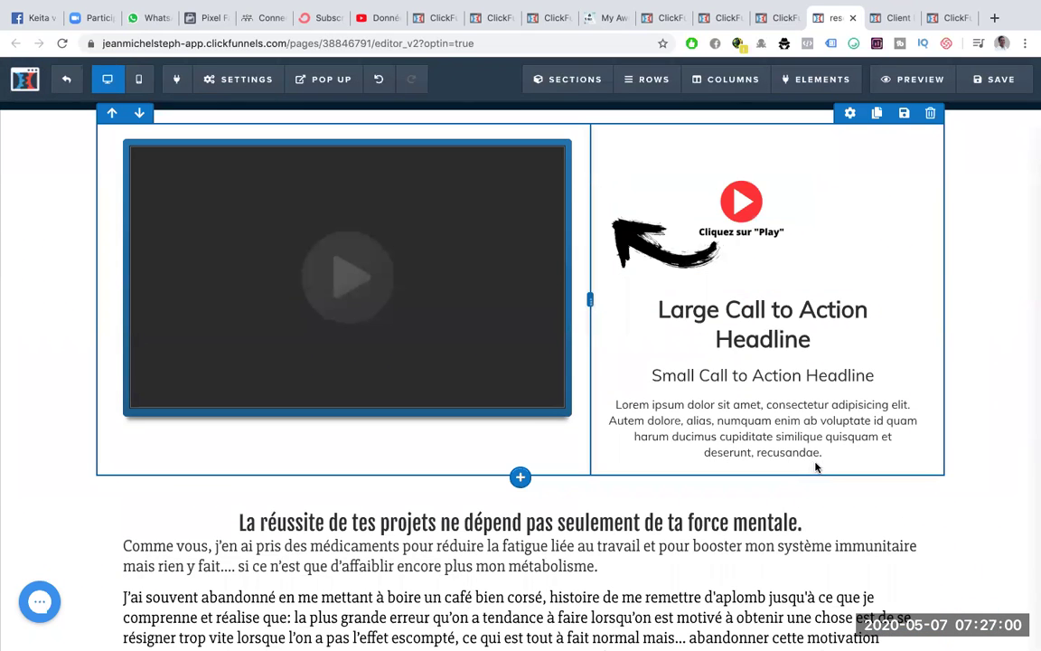
left_click(767, 459)
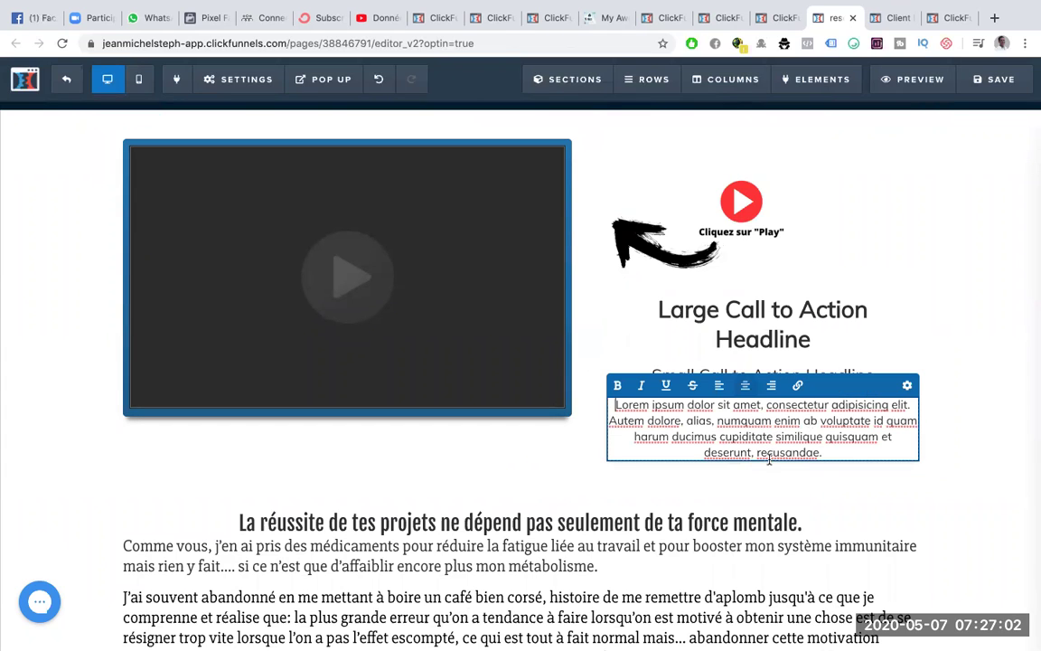
left_click(813, 499)
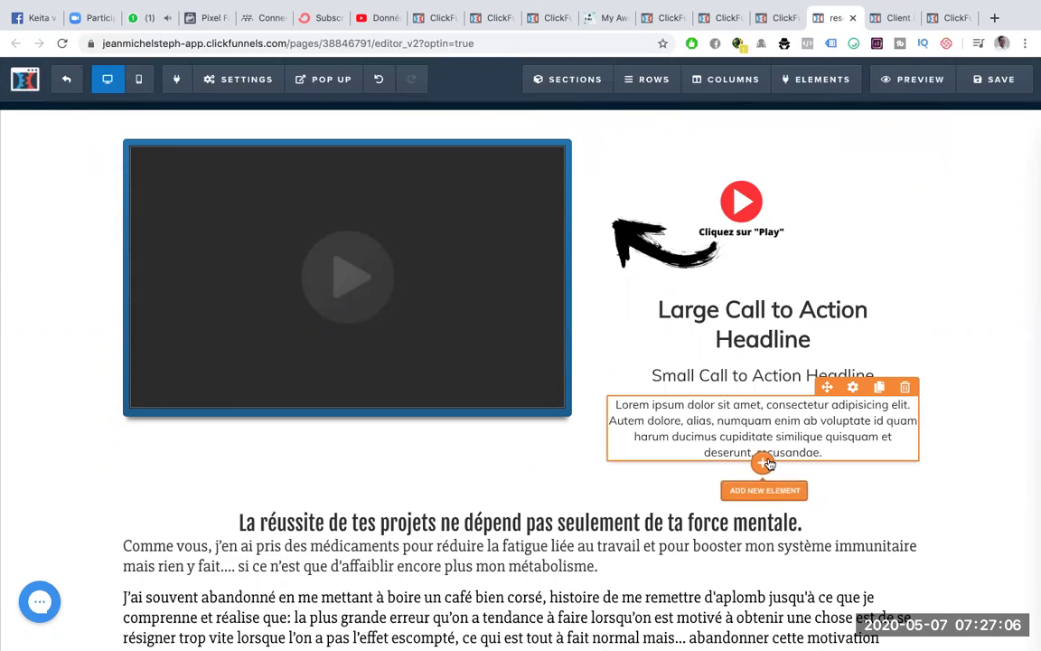
left_click(765, 463)
left_click(891, 302)
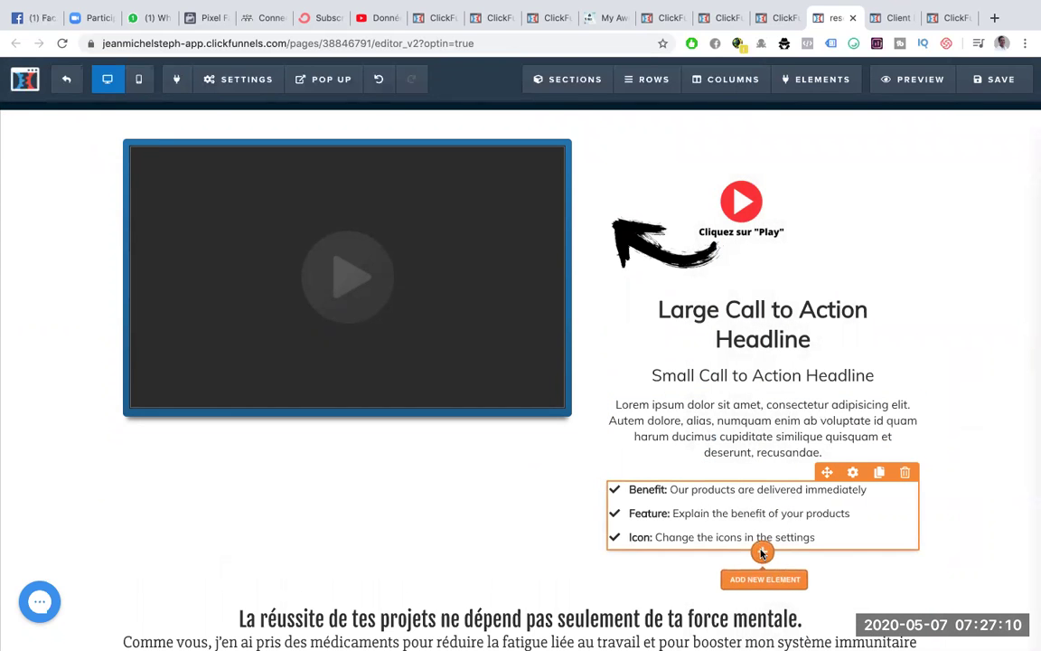
- Browse the catalogue of available page elements, from text and media to form, advanced form, countdown and content blocks
left_click(762, 550)
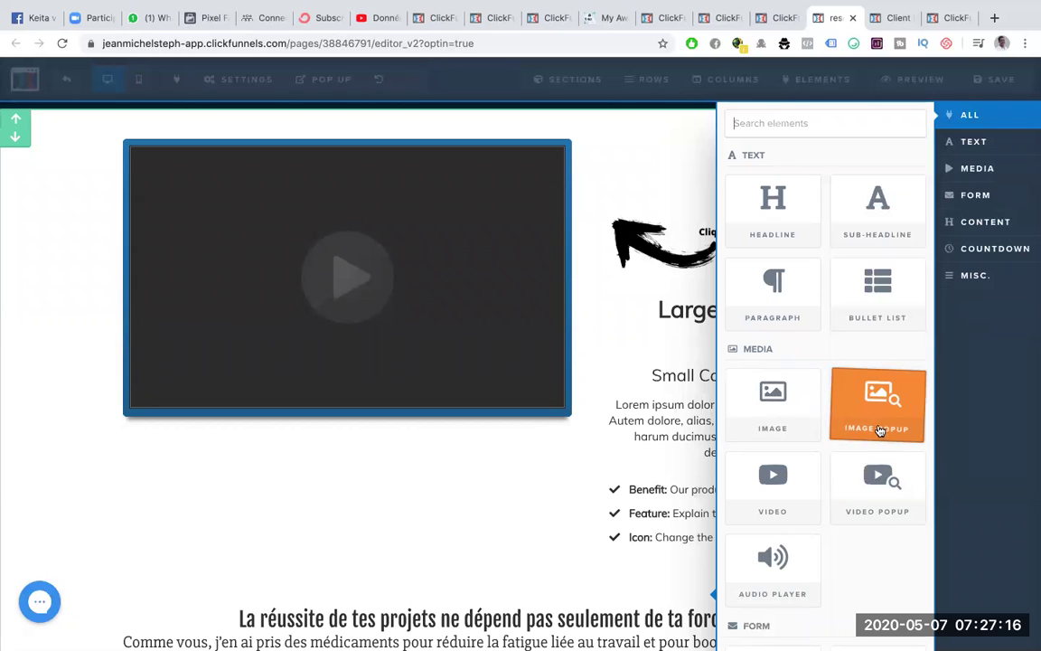
scroll(877, 488, "down", 4)
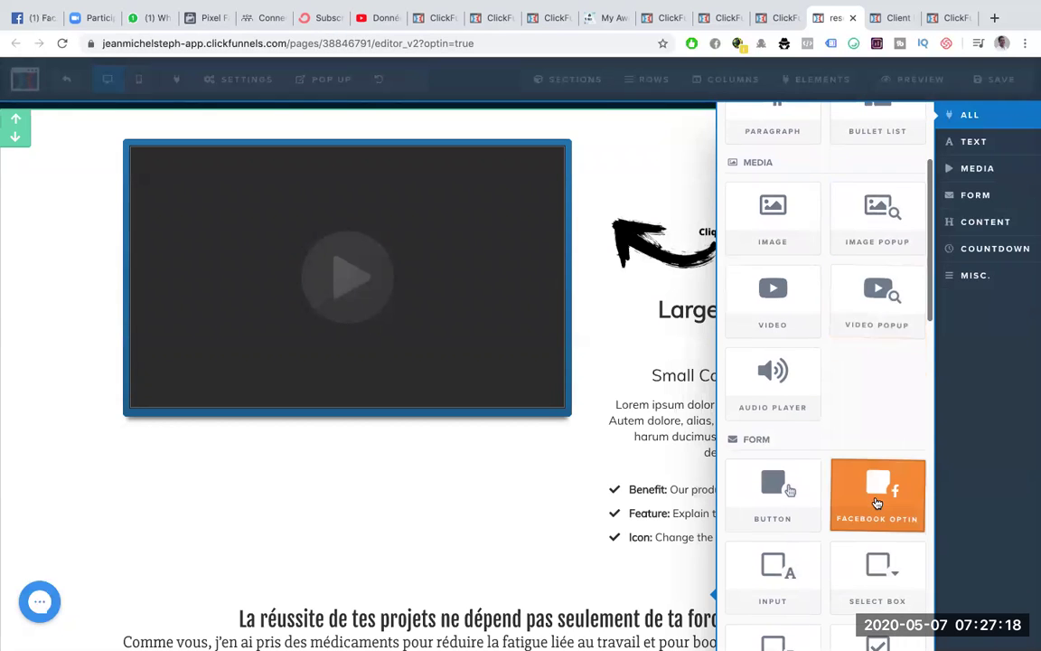
scroll(877, 503, "down", 3)
scroll(877, 503, "down", 3)
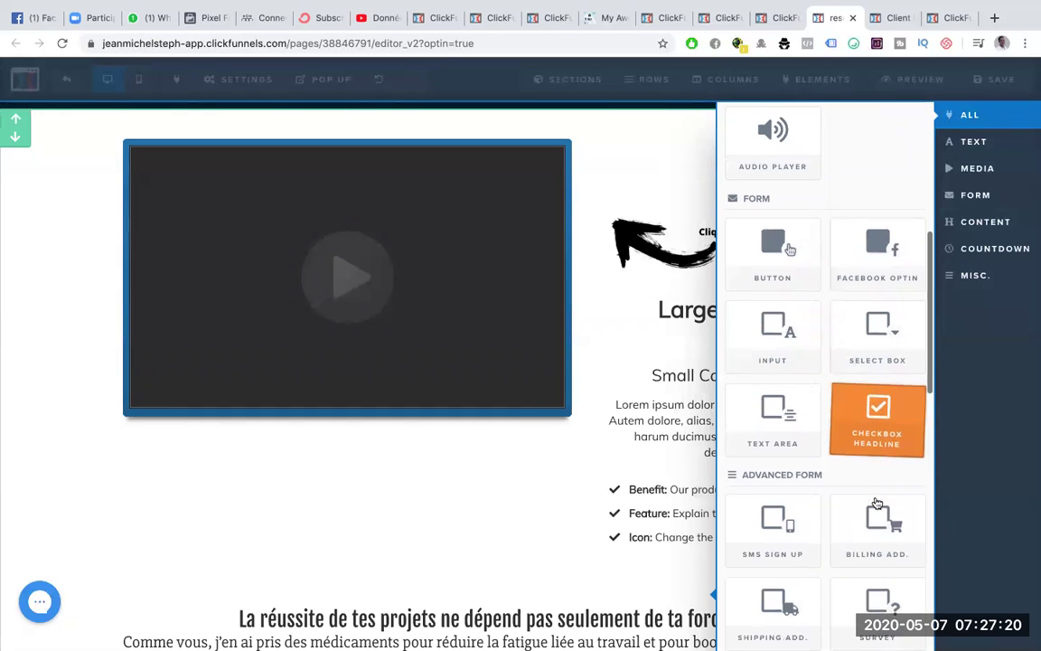
scroll(876, 502, "down", 4)
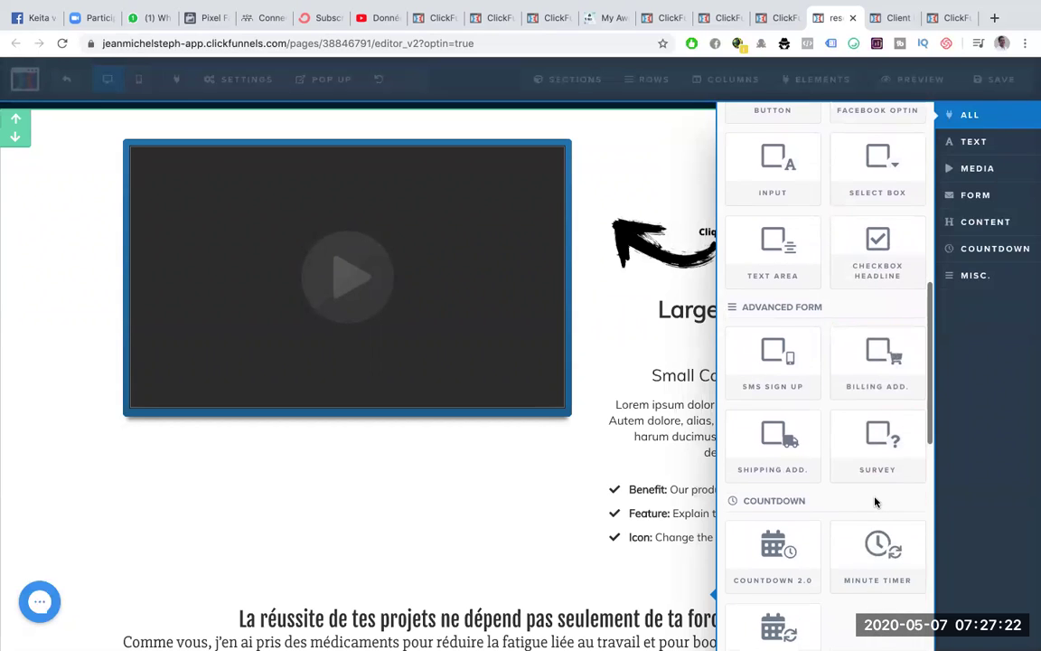
scroll(875, 502, "down", 3)
scroll(875, 502, "down", 1)
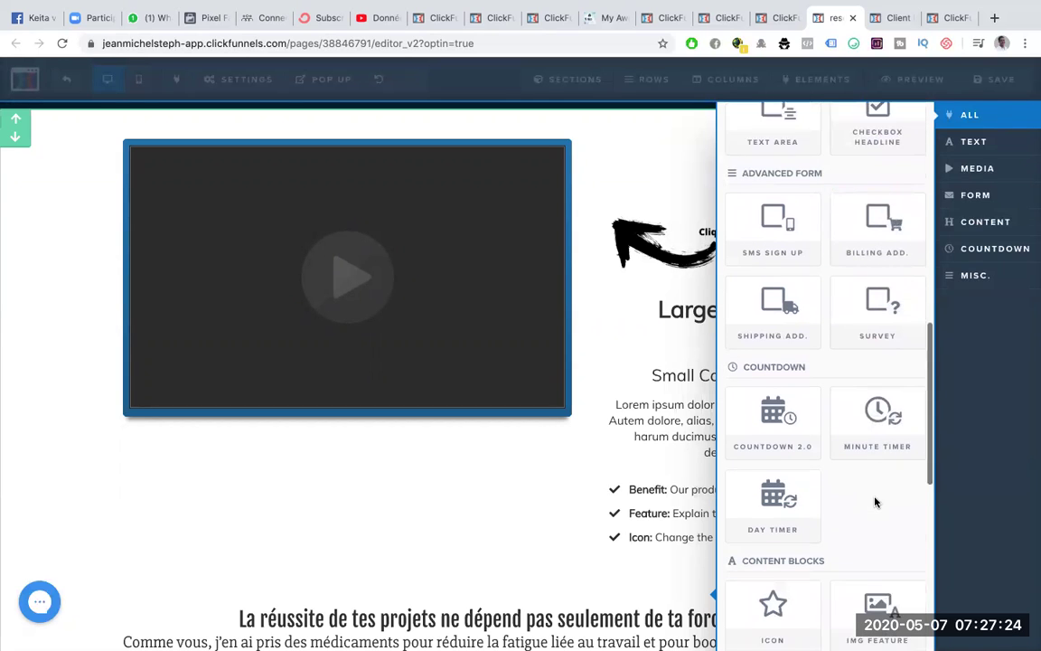
scroll(875, 503, "down", 4)
scroll(877, 503, "up", 10)
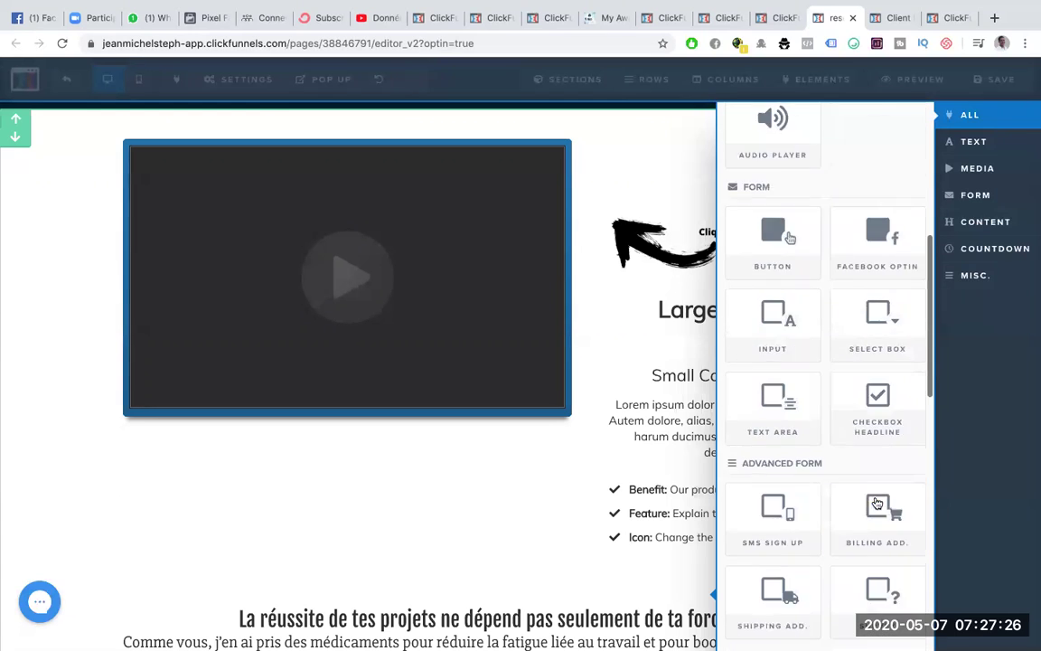
left_click(678, 355)
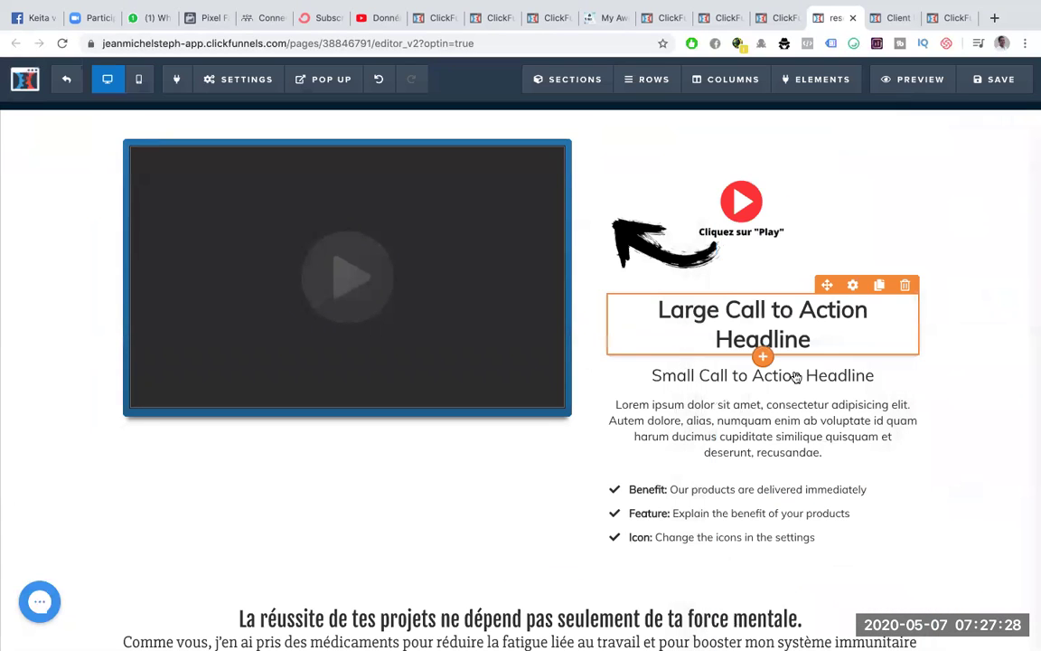
- Return to the funnel's steps overview and create a new funnel step named "page test"
left_click(777, 18)
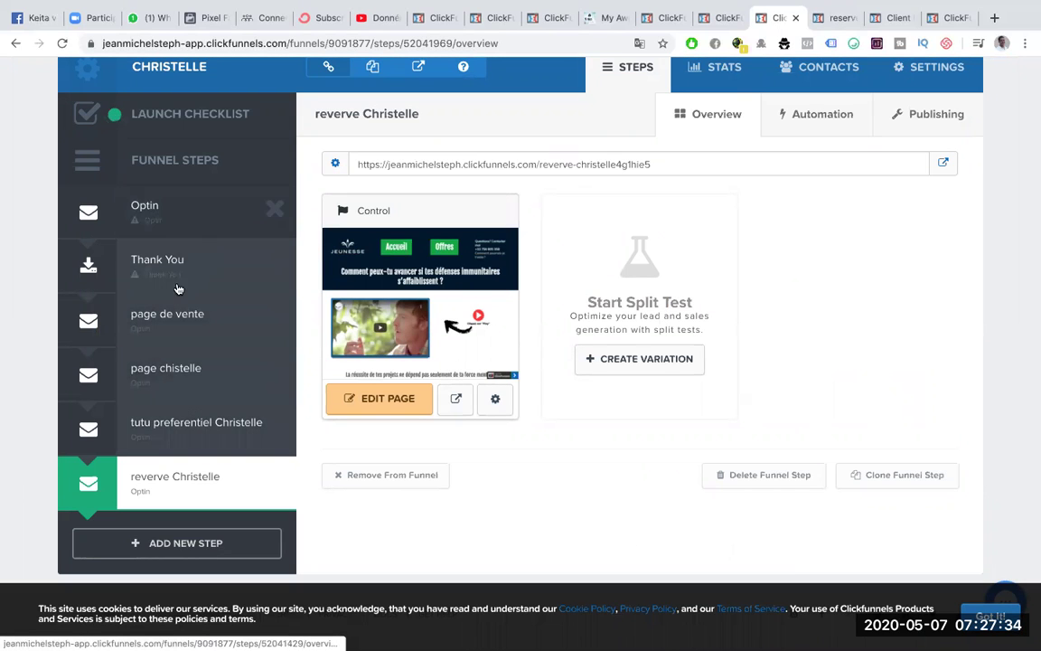
left_click(153, 543)
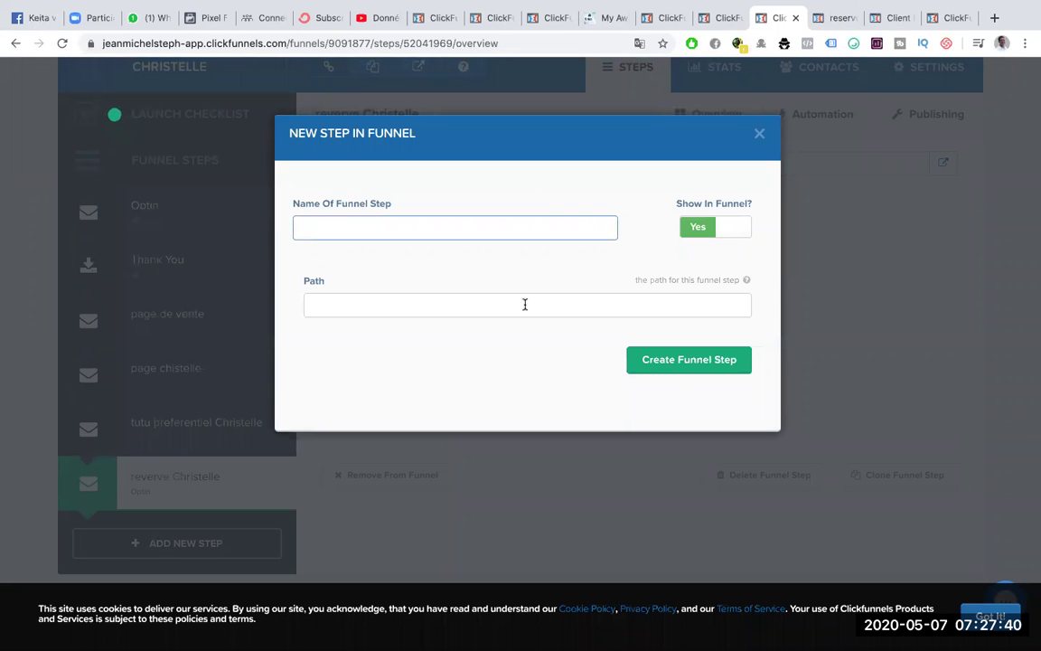
type("pate")
key("BackSpace")
key("BackSpace")
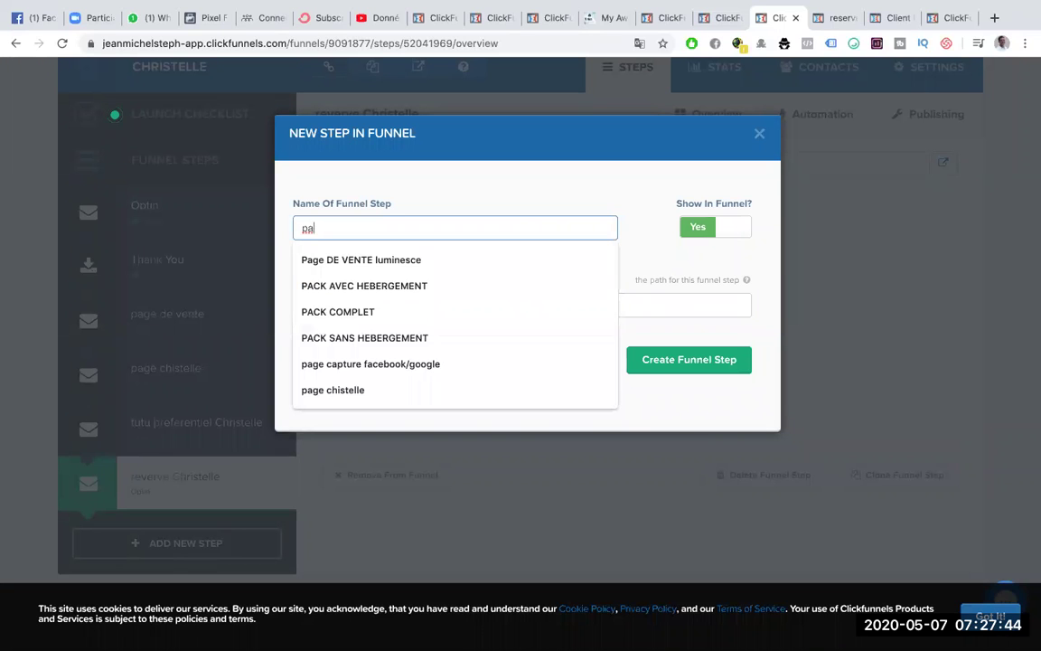
type("ge test")
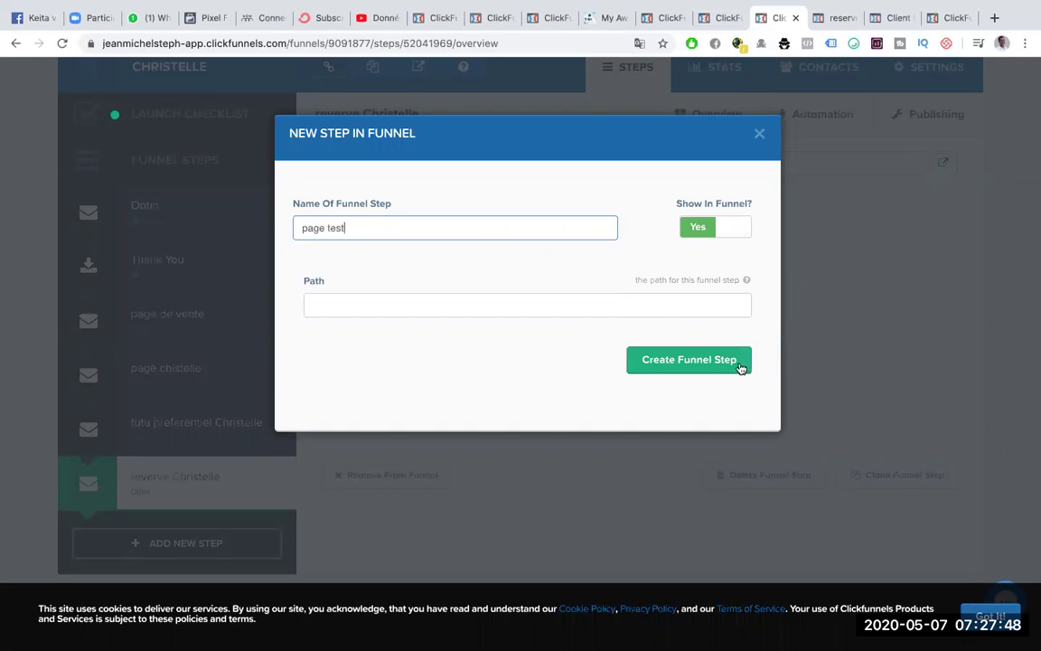
left_click(740, 364)
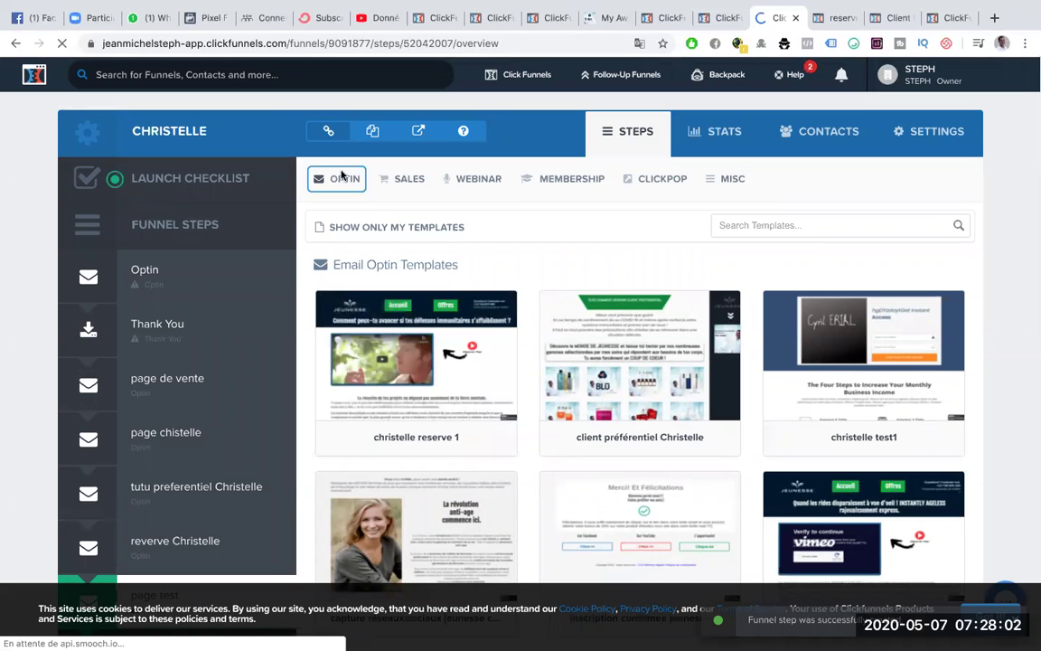
- Apply the saved template named with the person's first name and "reserve 1" to the "page test" step and open its page for editing
mouse_move(470, 352)
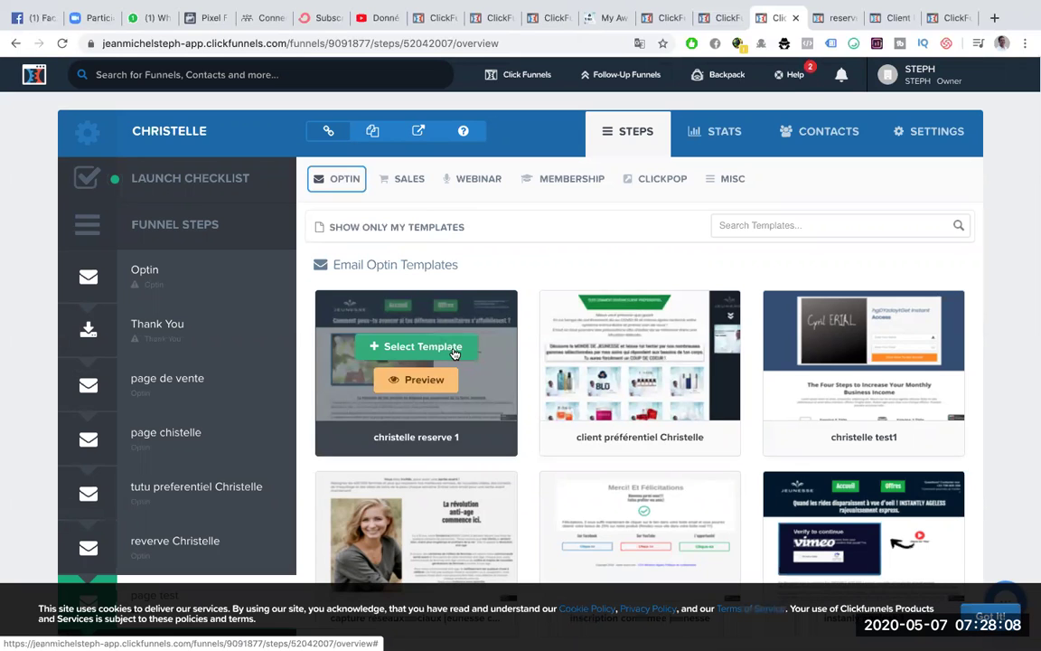
left_click(454, 348)
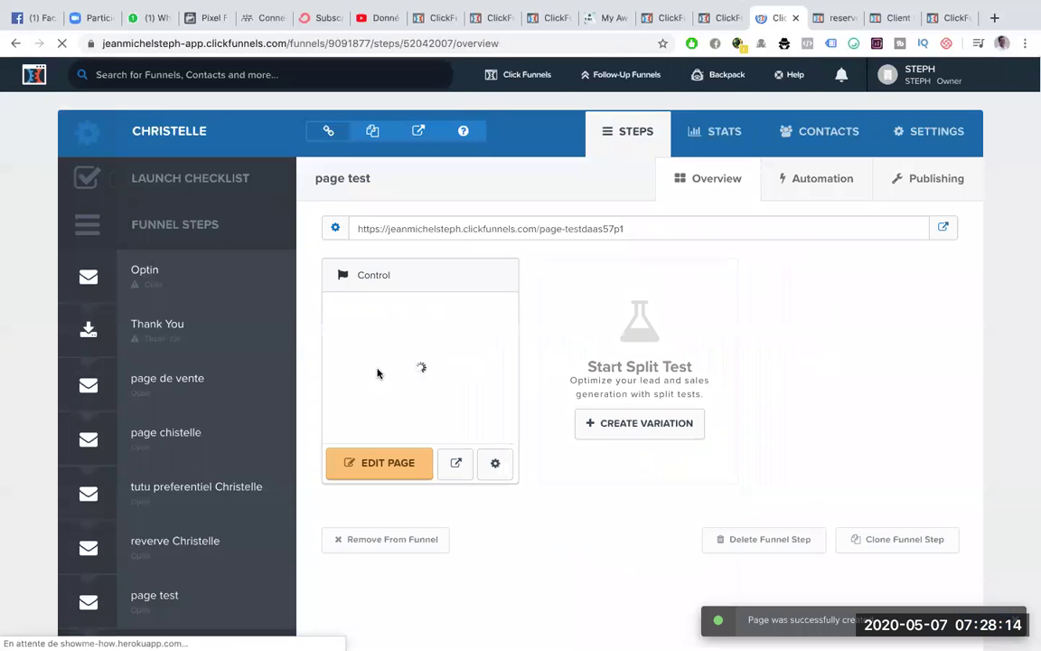
left_click(385, 463)
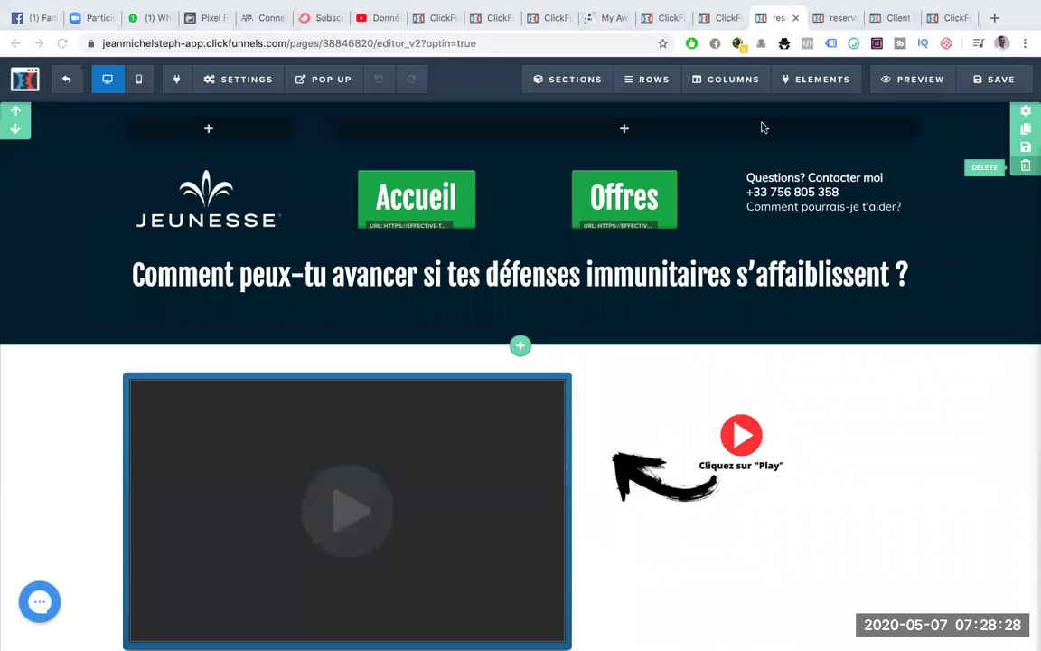
- Delete every section of the template page, from the Jeunesse header through the video and image sections to the footer
left_click(1025, 167)
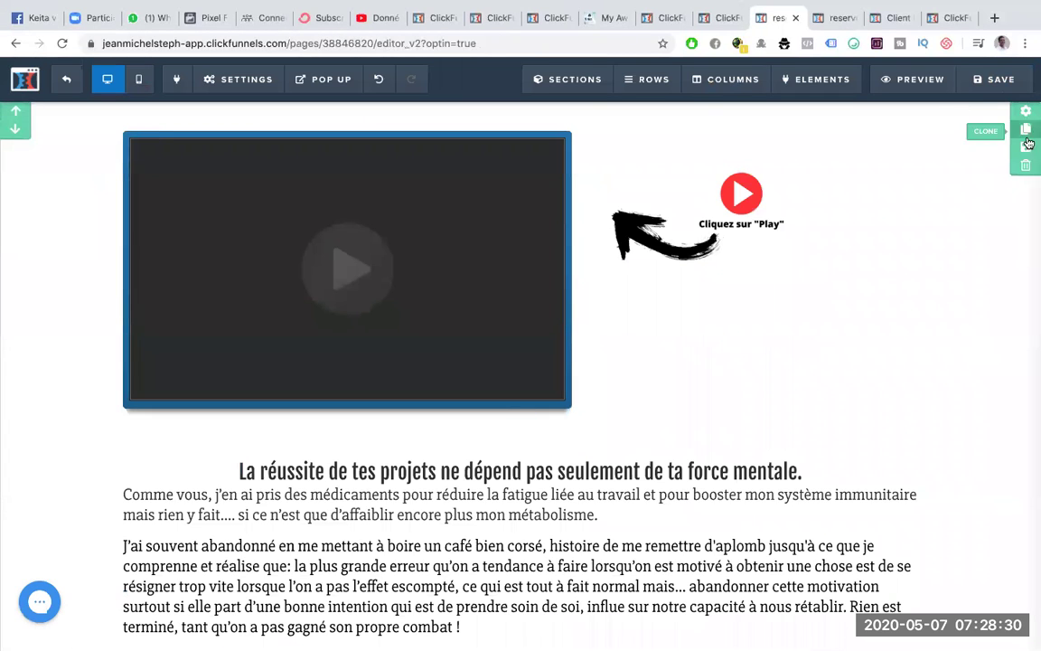
left_click(1027, 168)
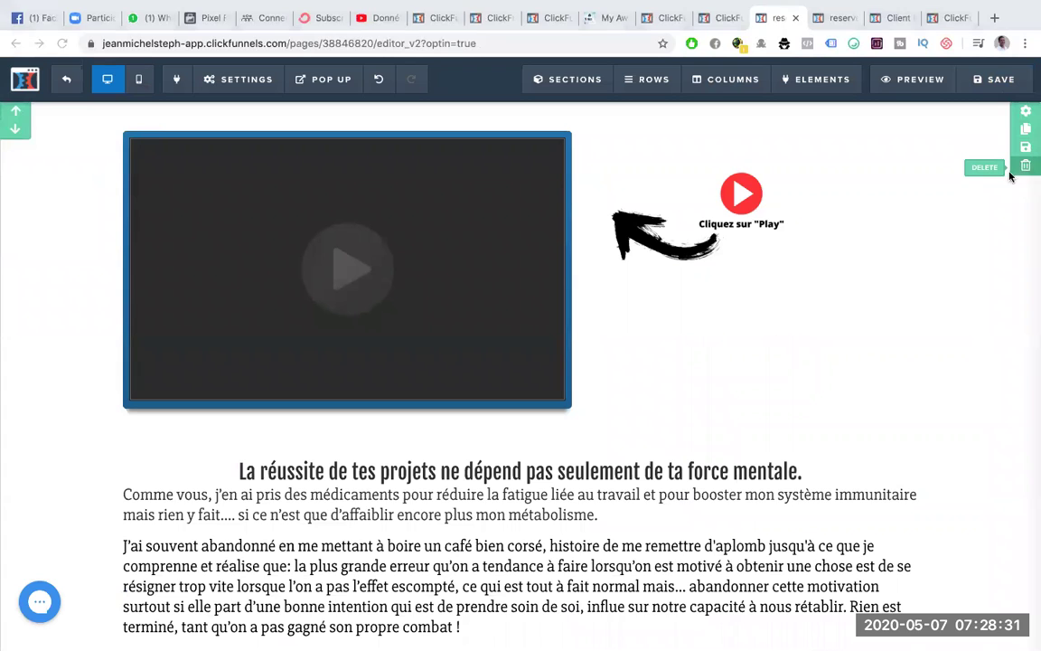
left_click(656, 127)
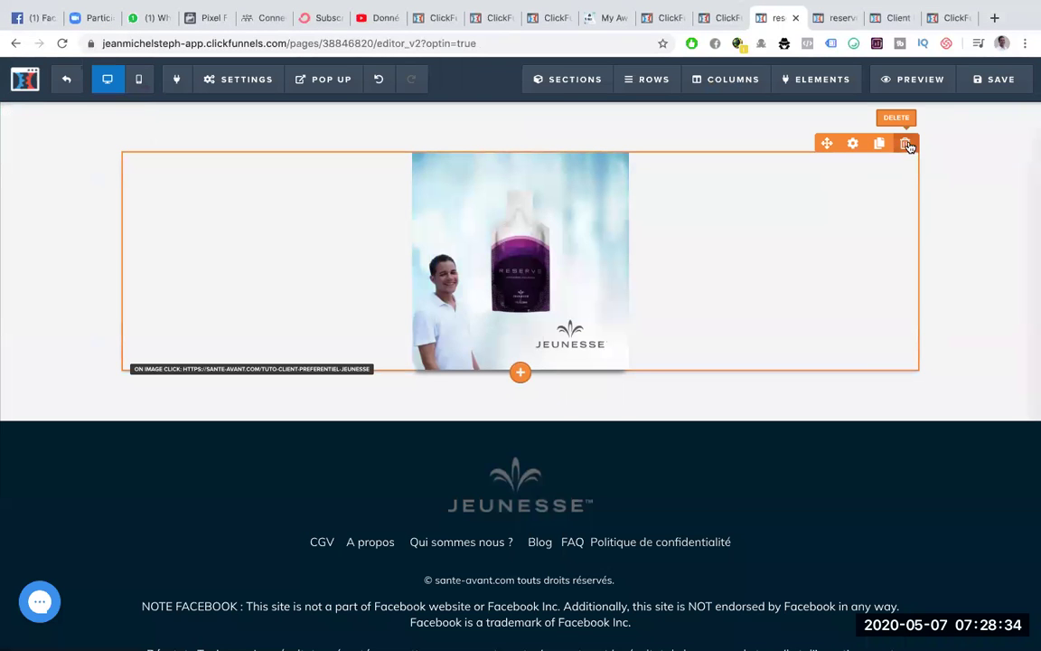
left_click(1028, 169)
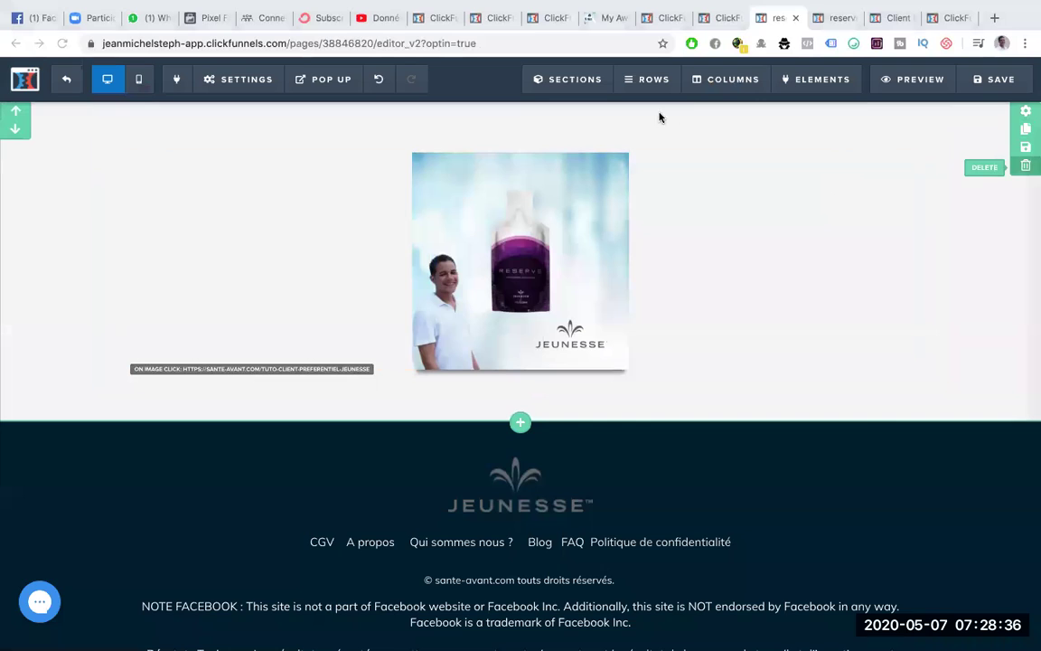
left_click(657, 116)
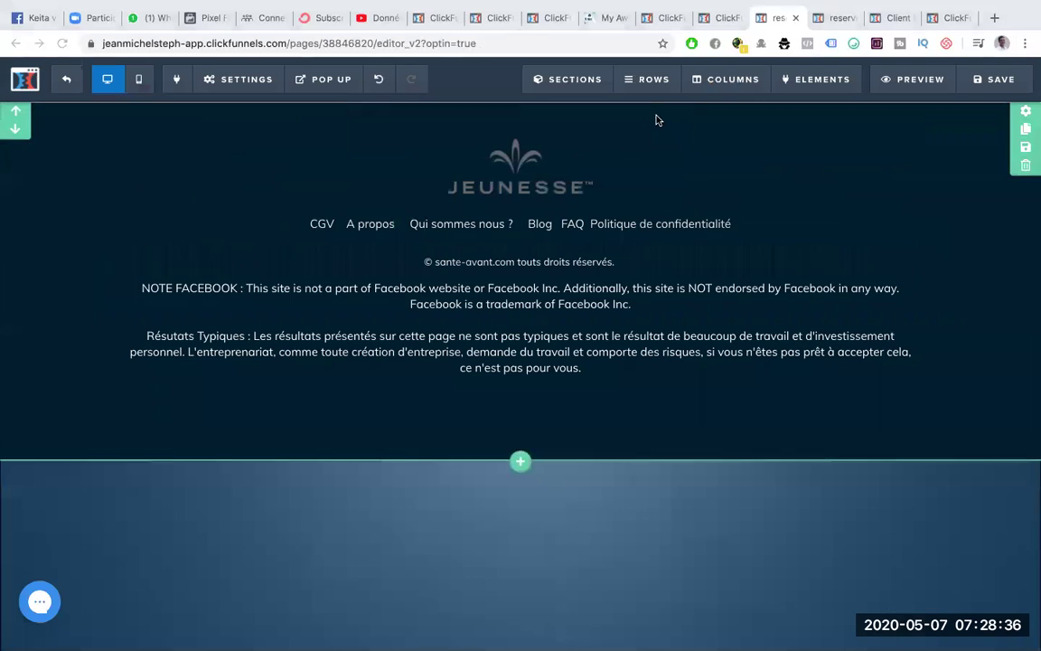
left_click(1025, 167)
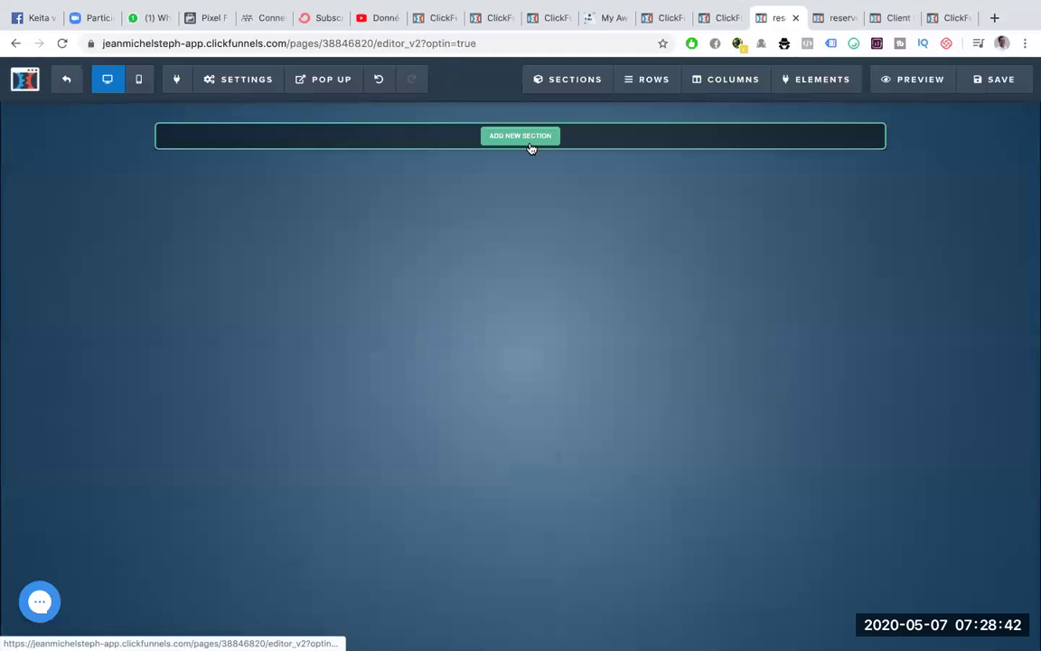
- Set the page's background image to the library photo of the smiling man leaning sideways in a red checkered shirt
left_click(239, 79)
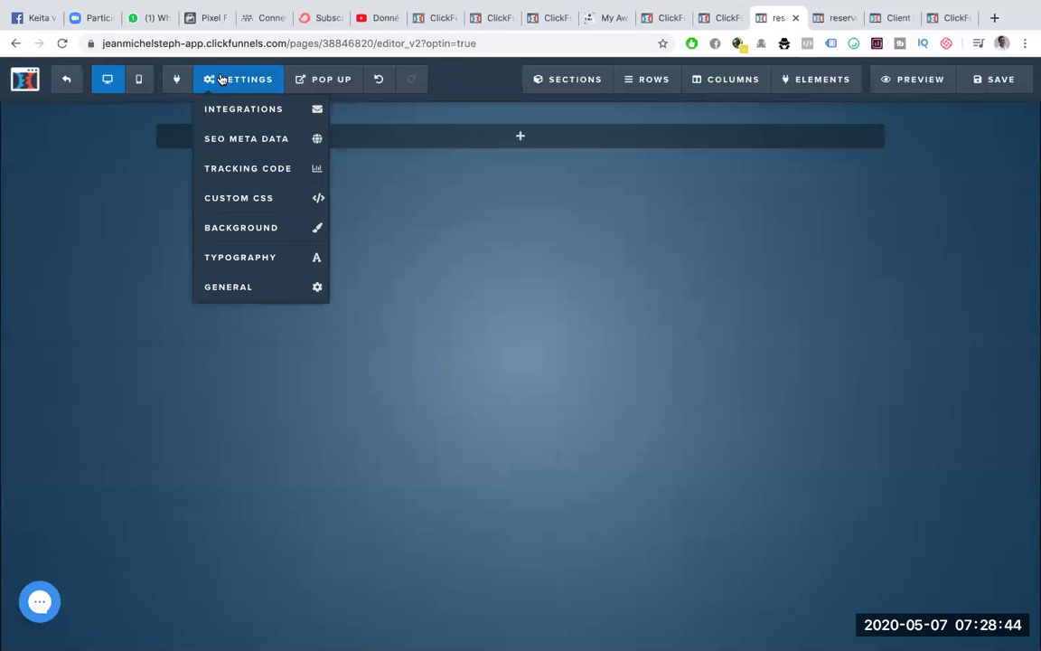
left_click(265, 232)
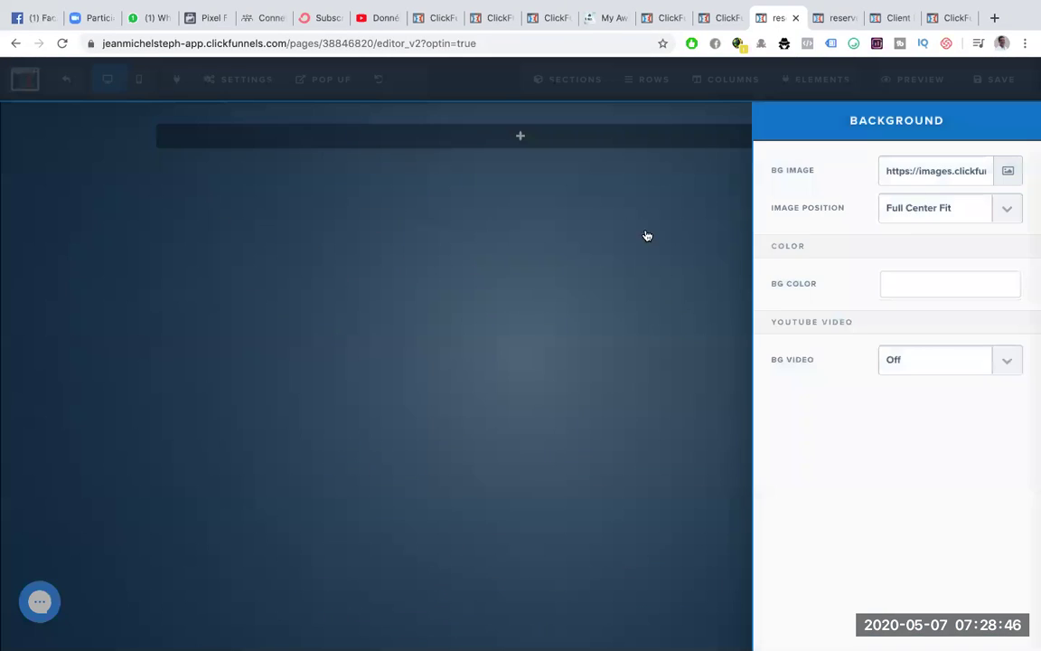
left_click(1010, 214)
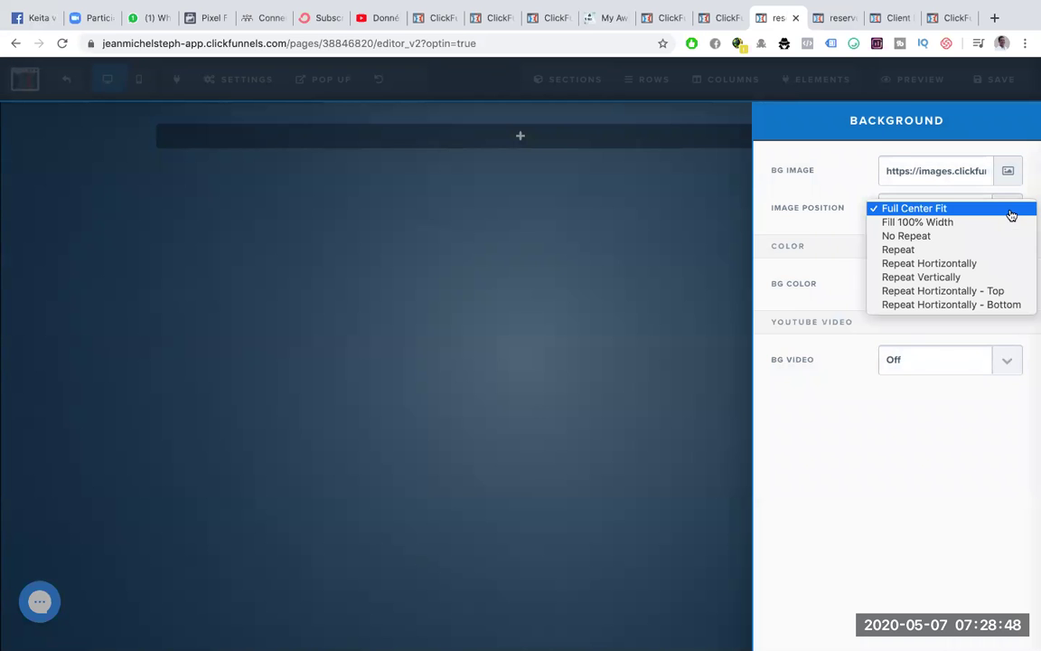
left_click(1032, 166)
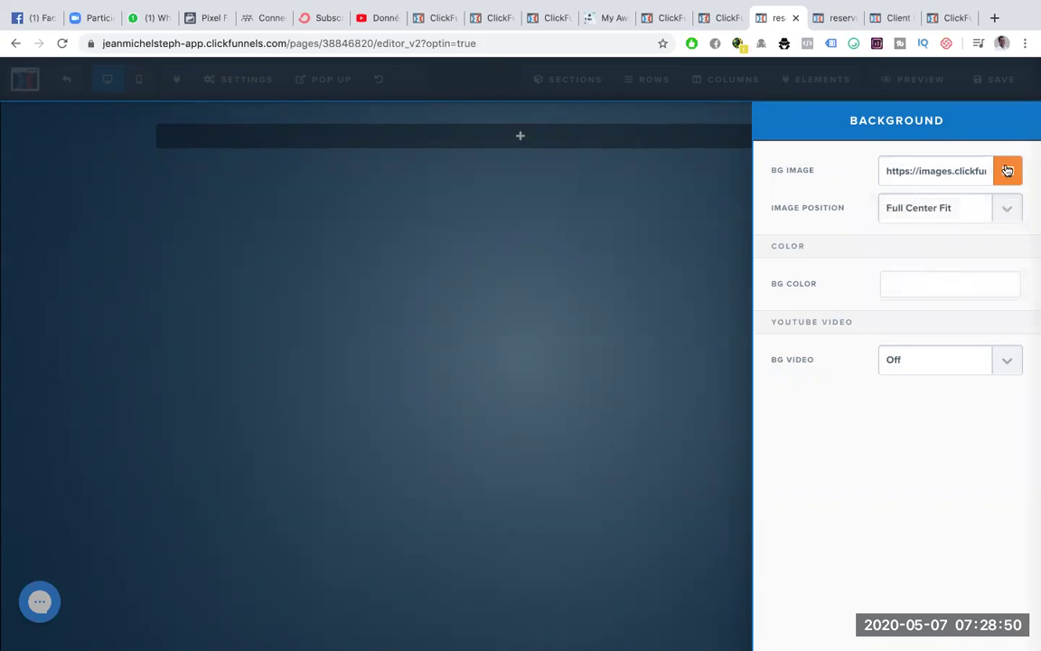
left_click(1008, 170)
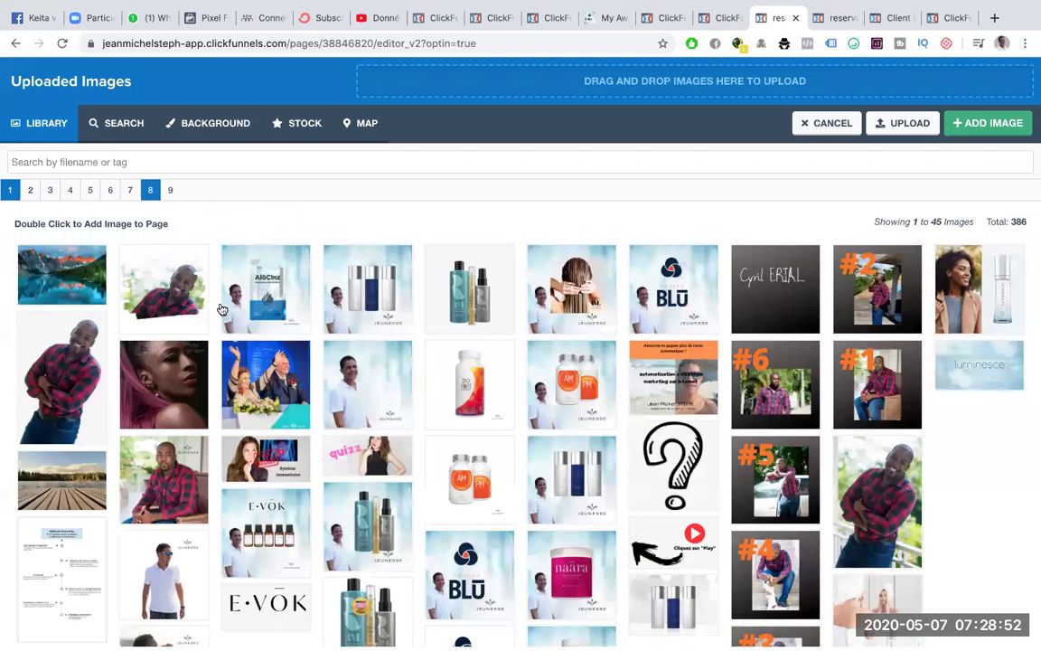
left_click(178, 298)
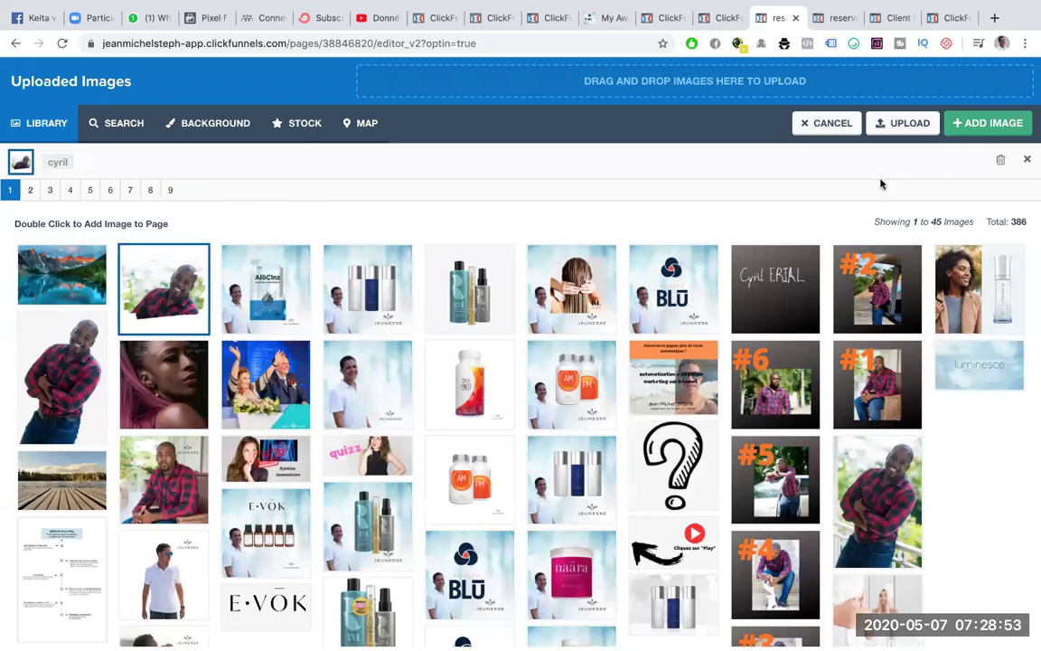
left_click(980, 136)
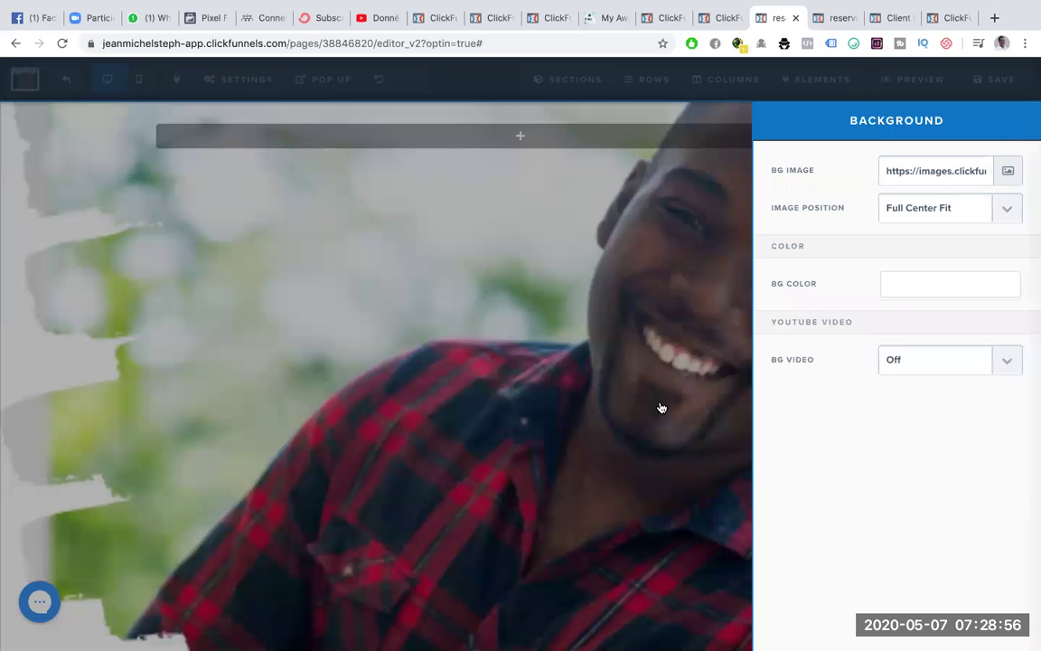
left_click(435, 312)
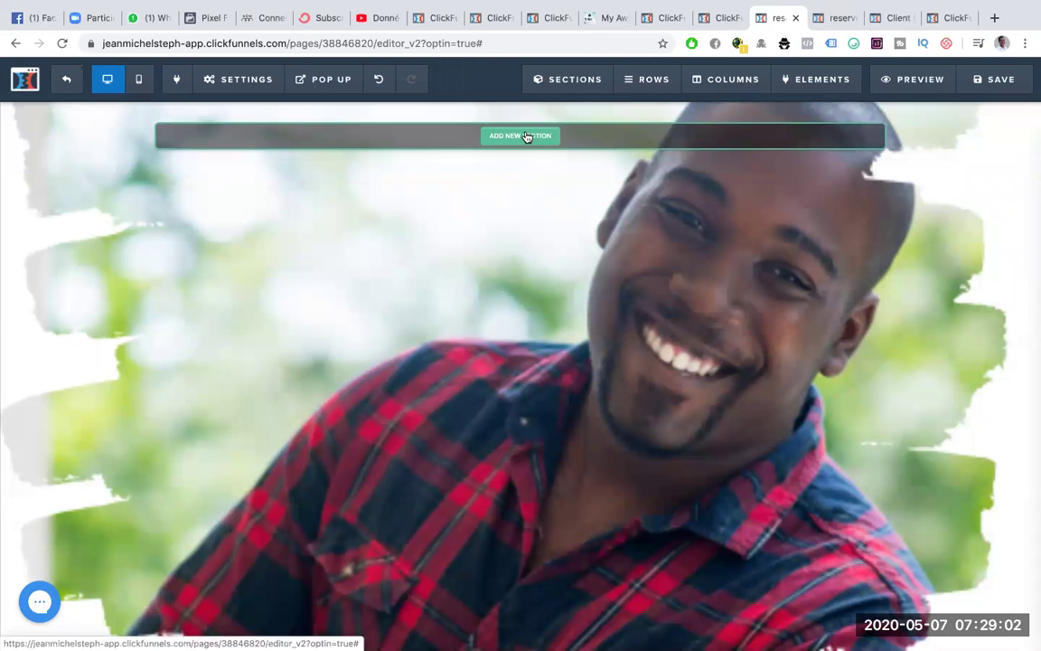
- Add a full-width section to the empty page and build a one-column row with a headline in it
left_click(527, 136)
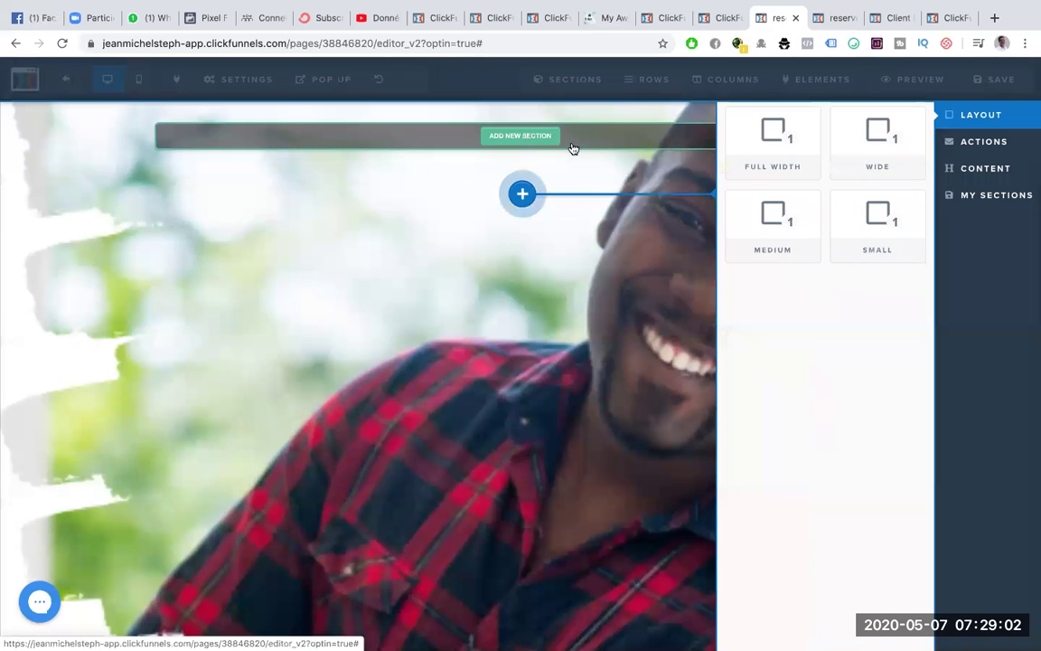
left_click(789, 147)
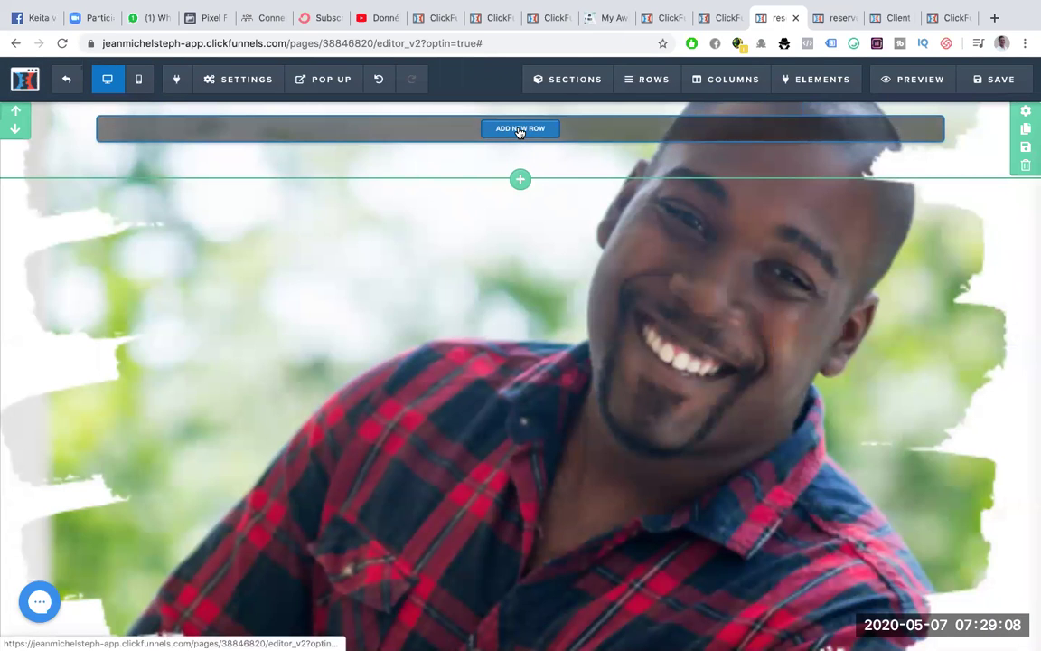
left_click(516, 131)
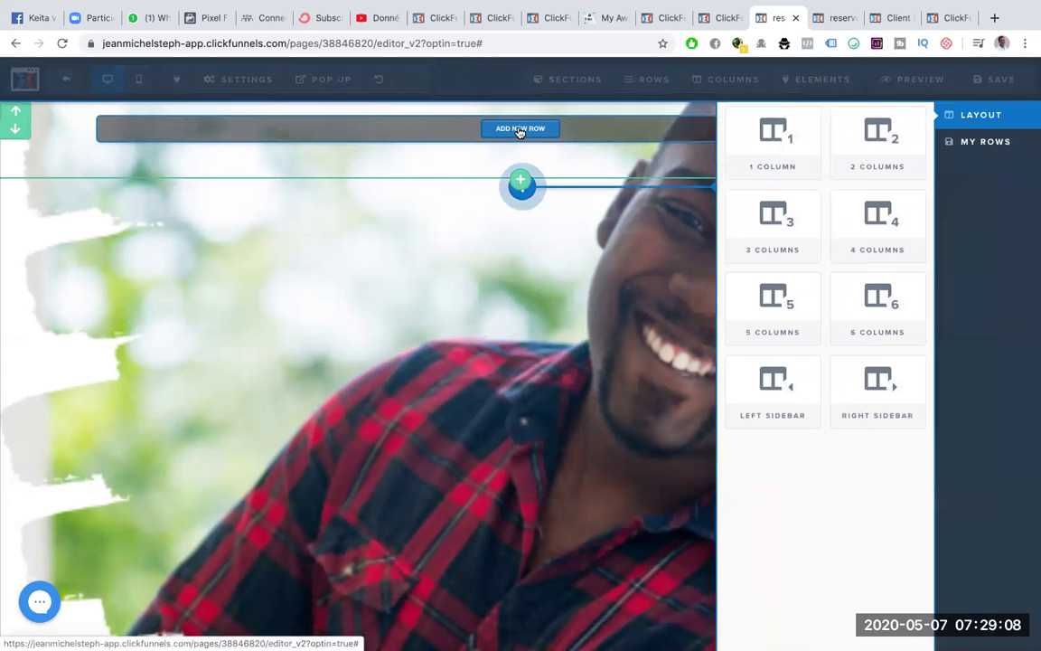
left_click(769, 158)
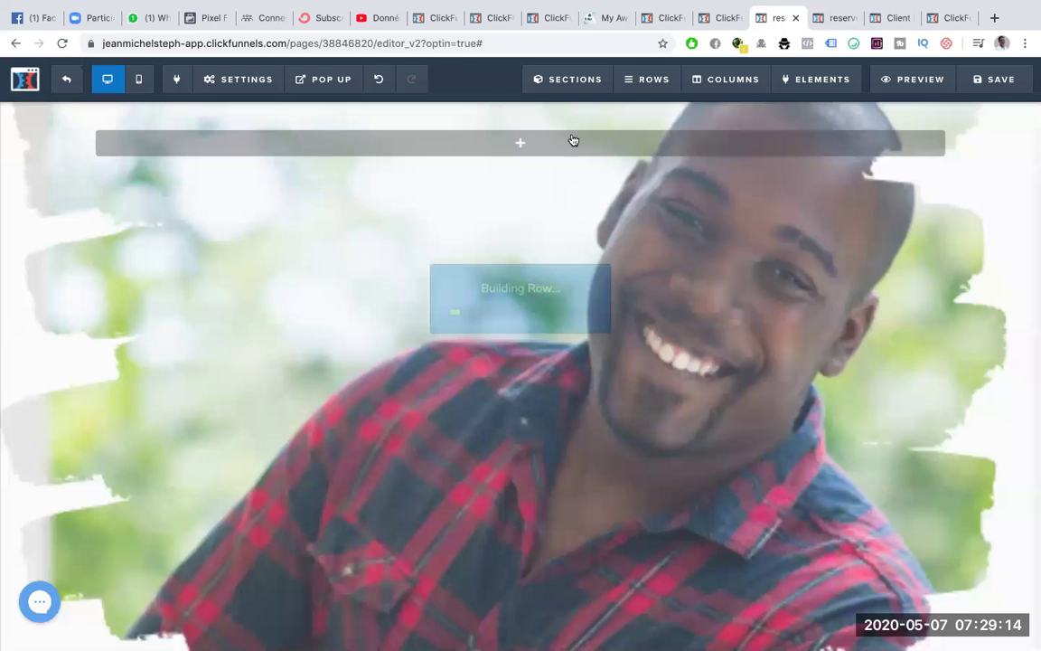
left_click(530, 145)
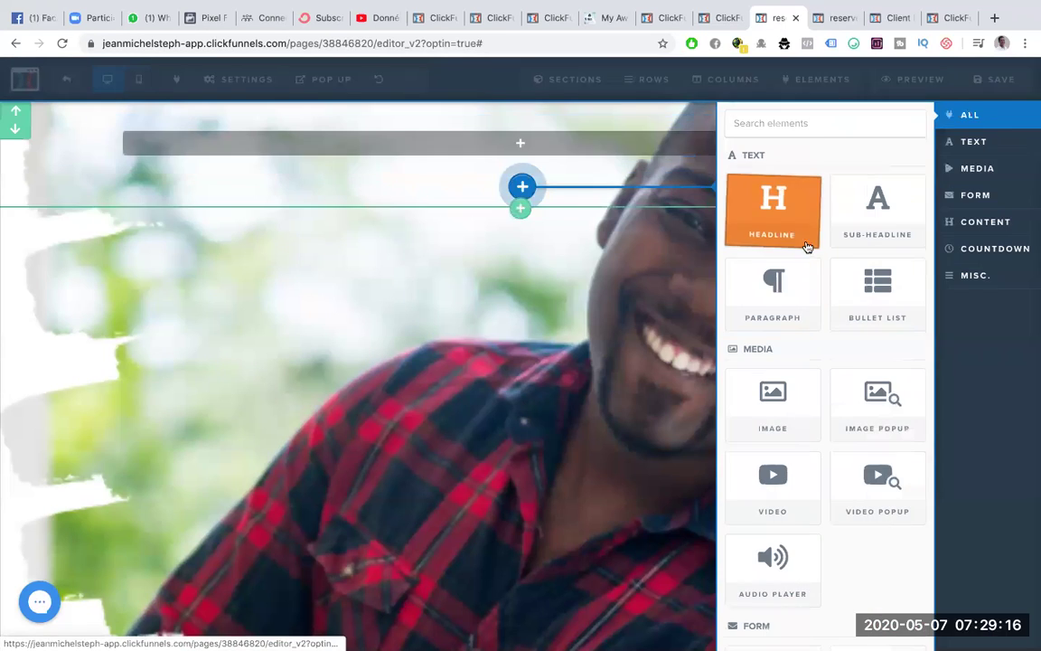
left_click(783, 219)
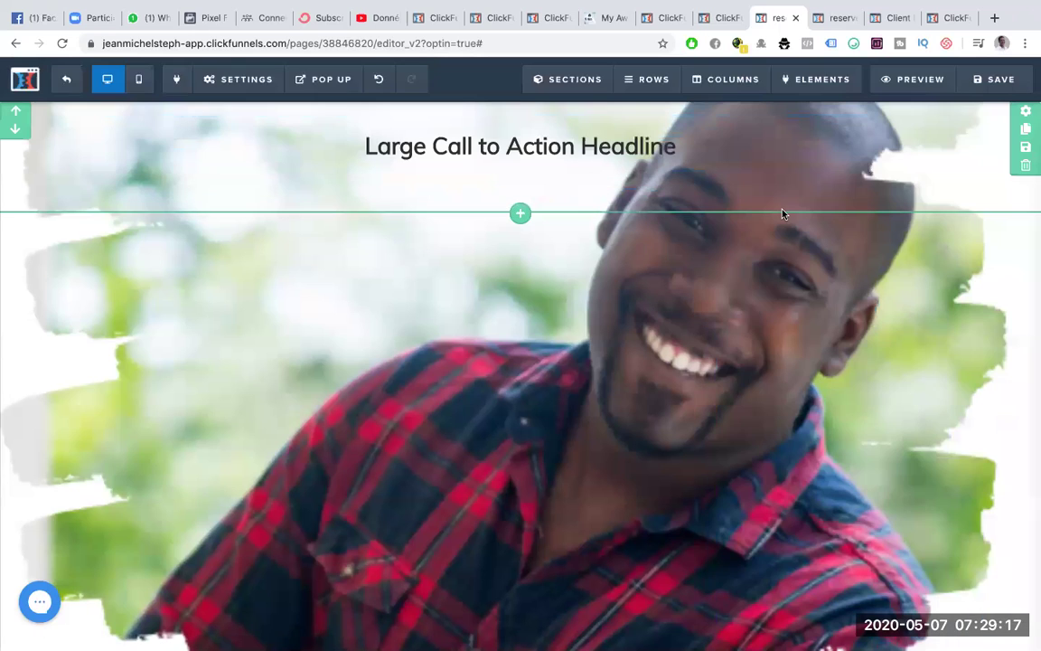
- Add a wide section below the headline section and save the page
left_click(521, 215)
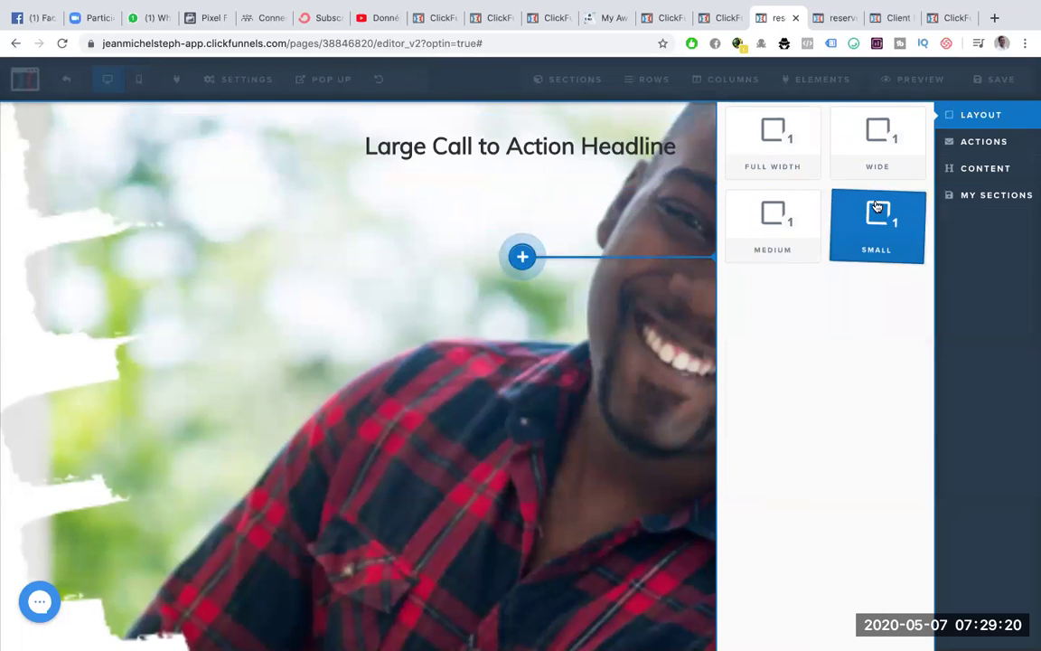
left_click(873, 157)
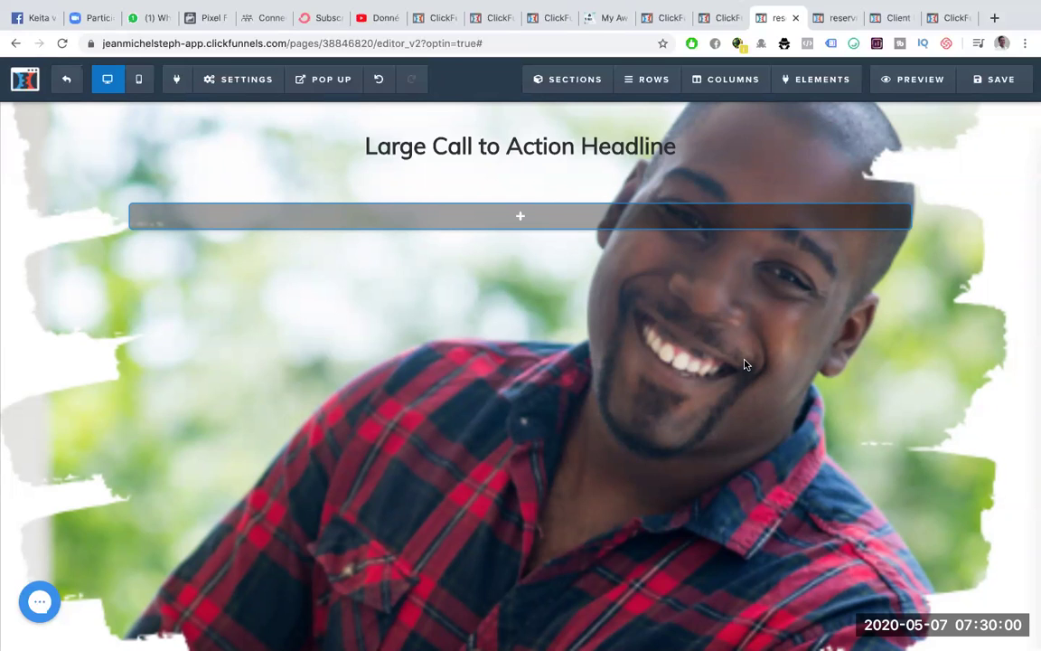
left_click(990, 82)
mouse_move(991, 146)
left_click(994, 79)
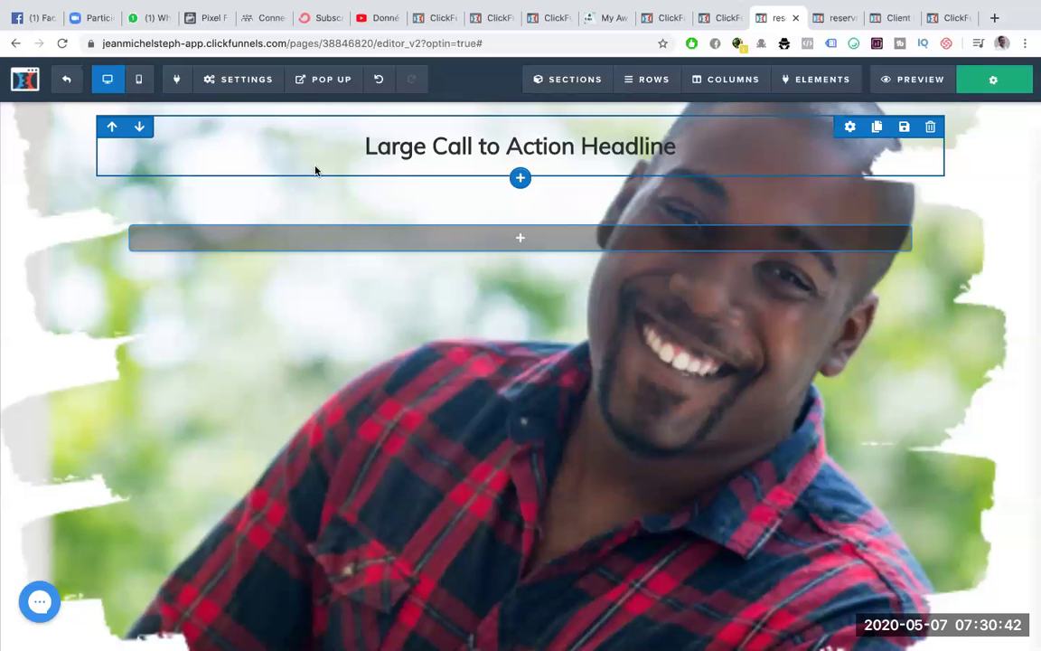